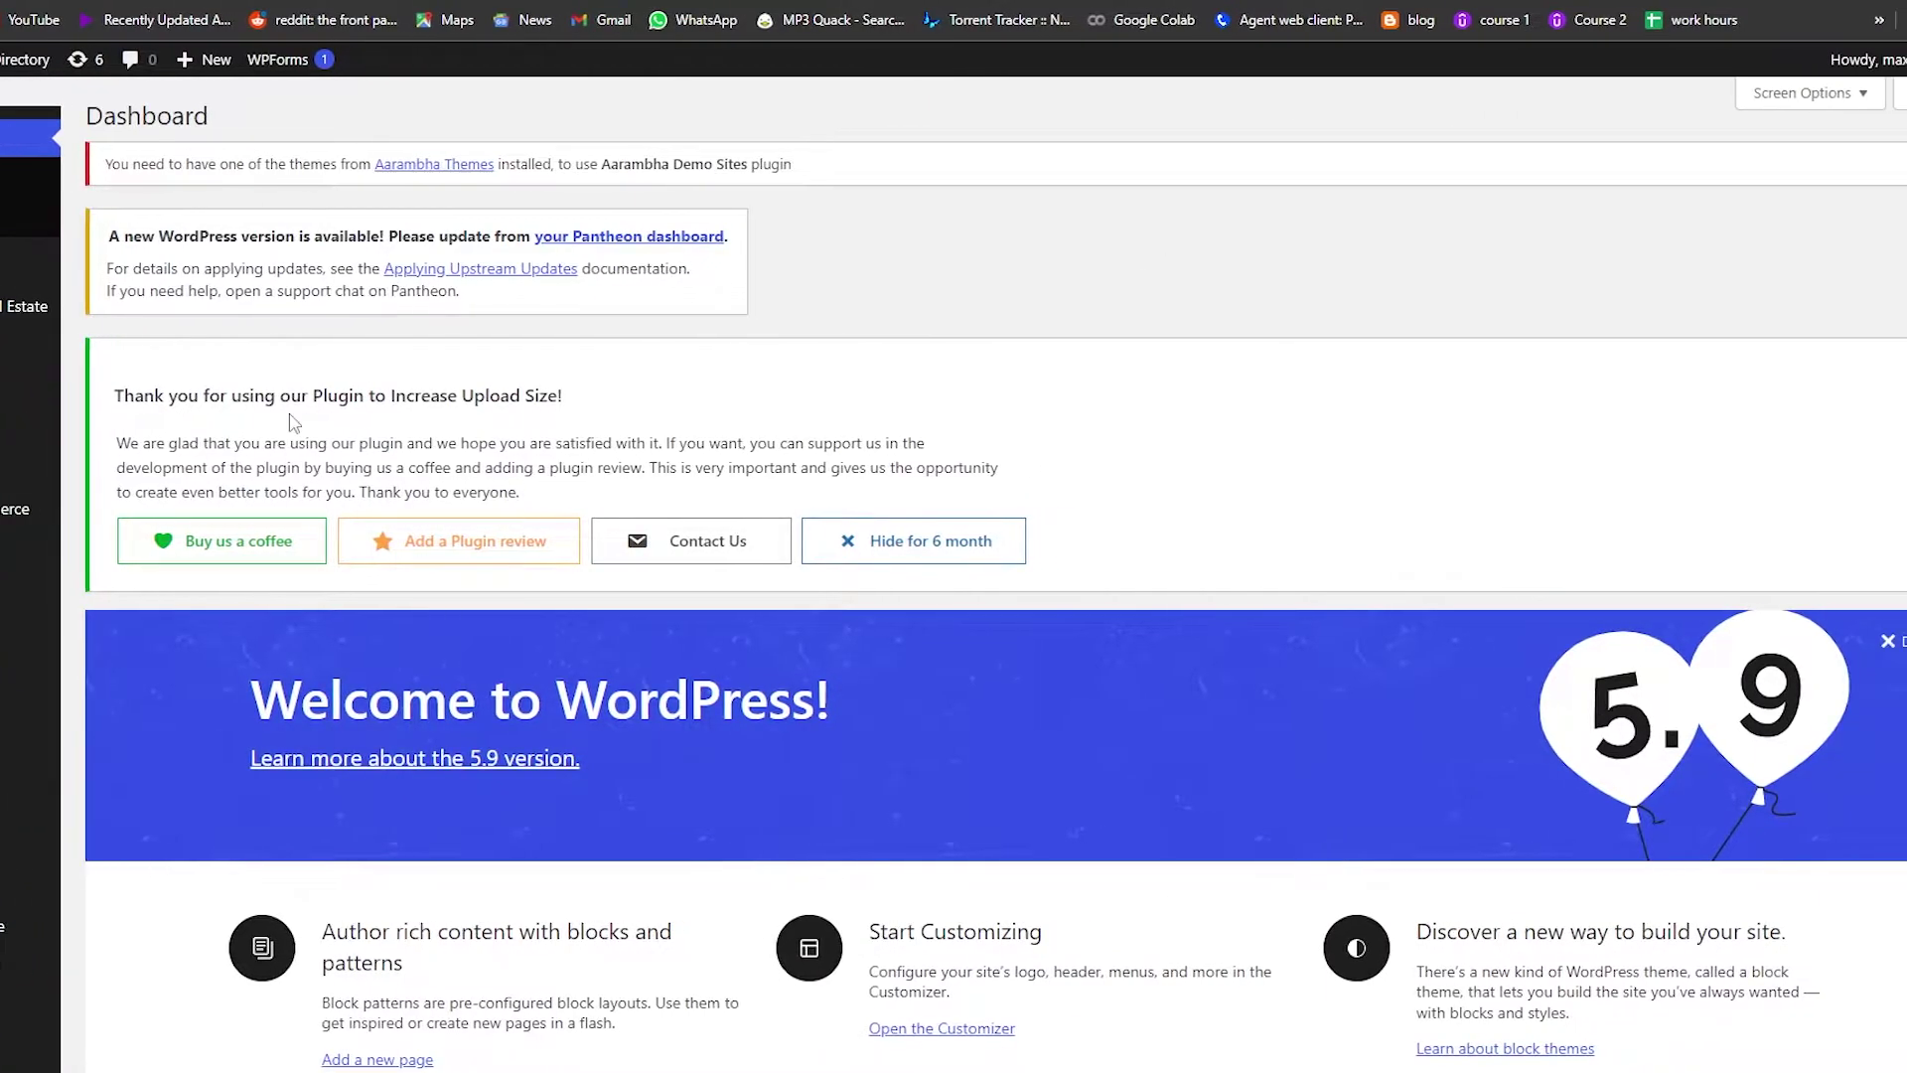
Go to Appearance > Themes to view the installed themes.
scroll(924, 281, down, 10)
scroll(1146, 252, down, 15)
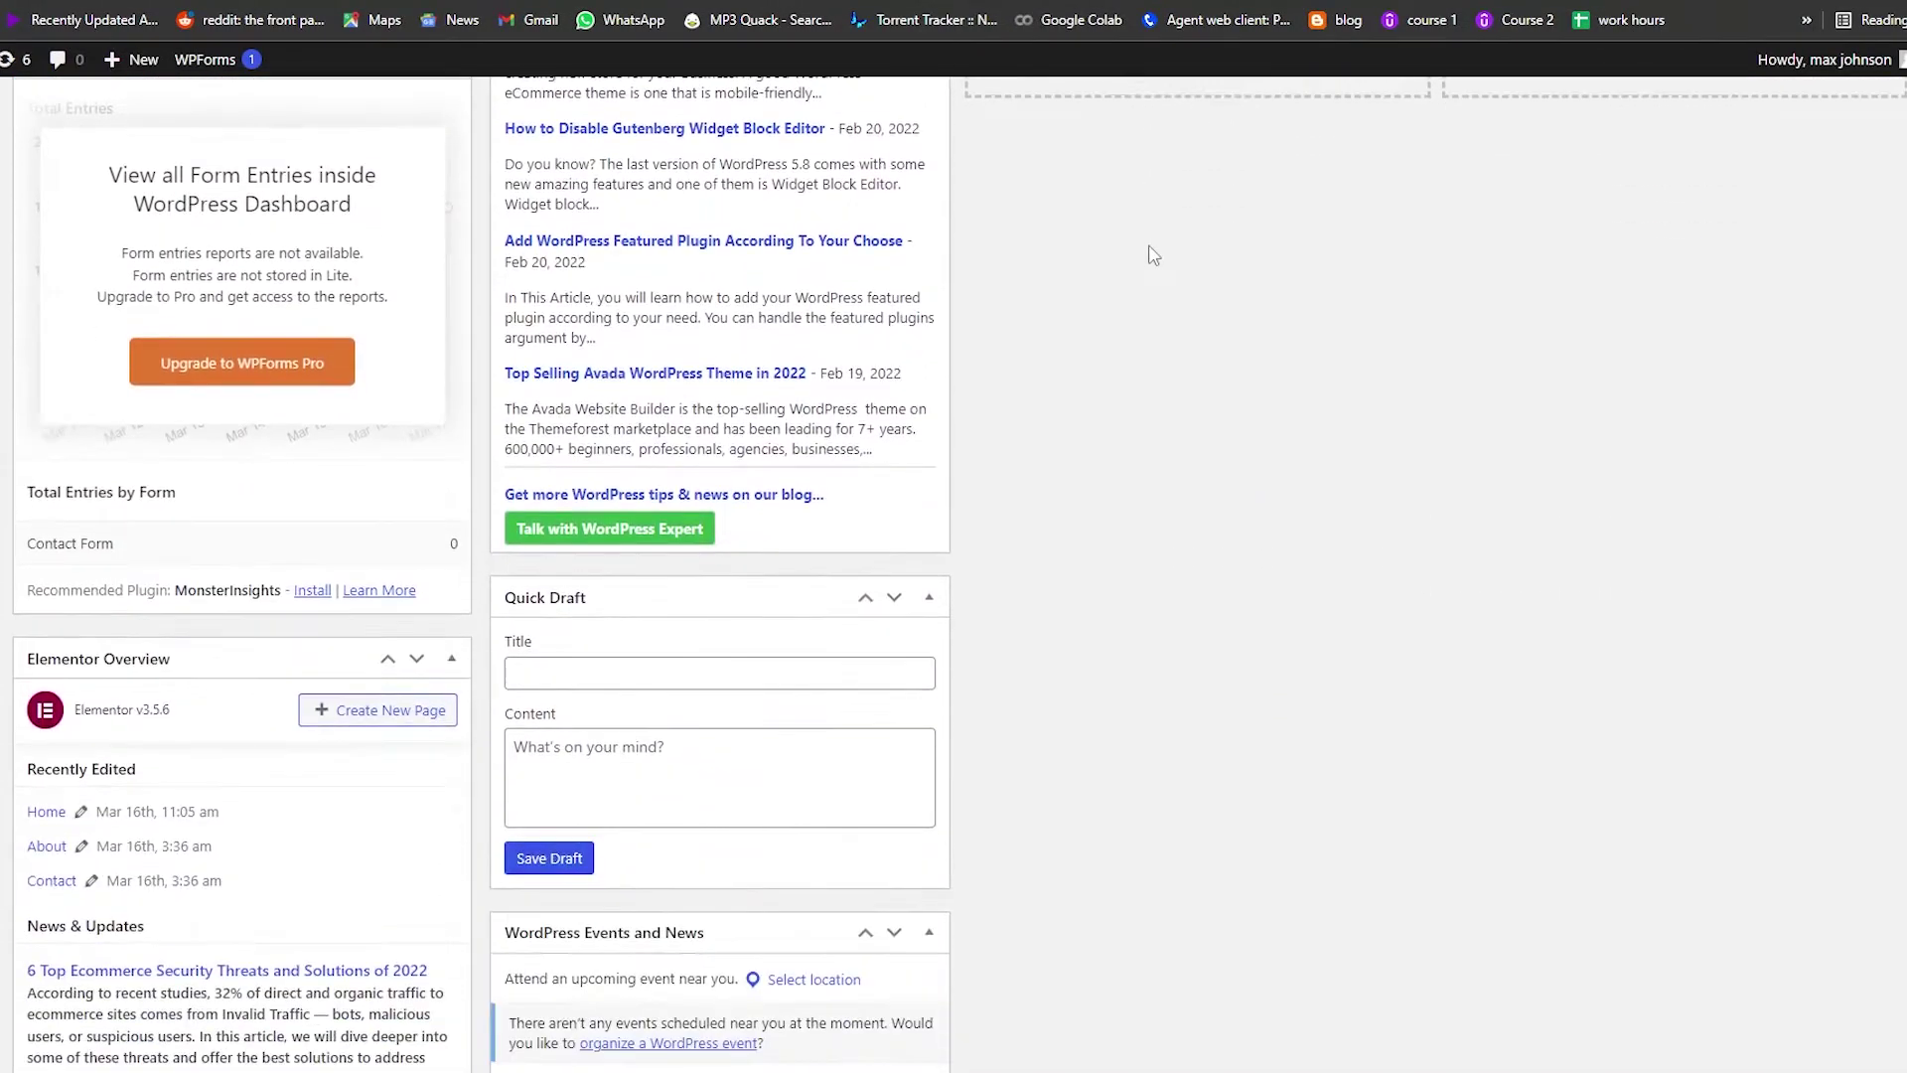
scroll(1163, 245, down, 4)
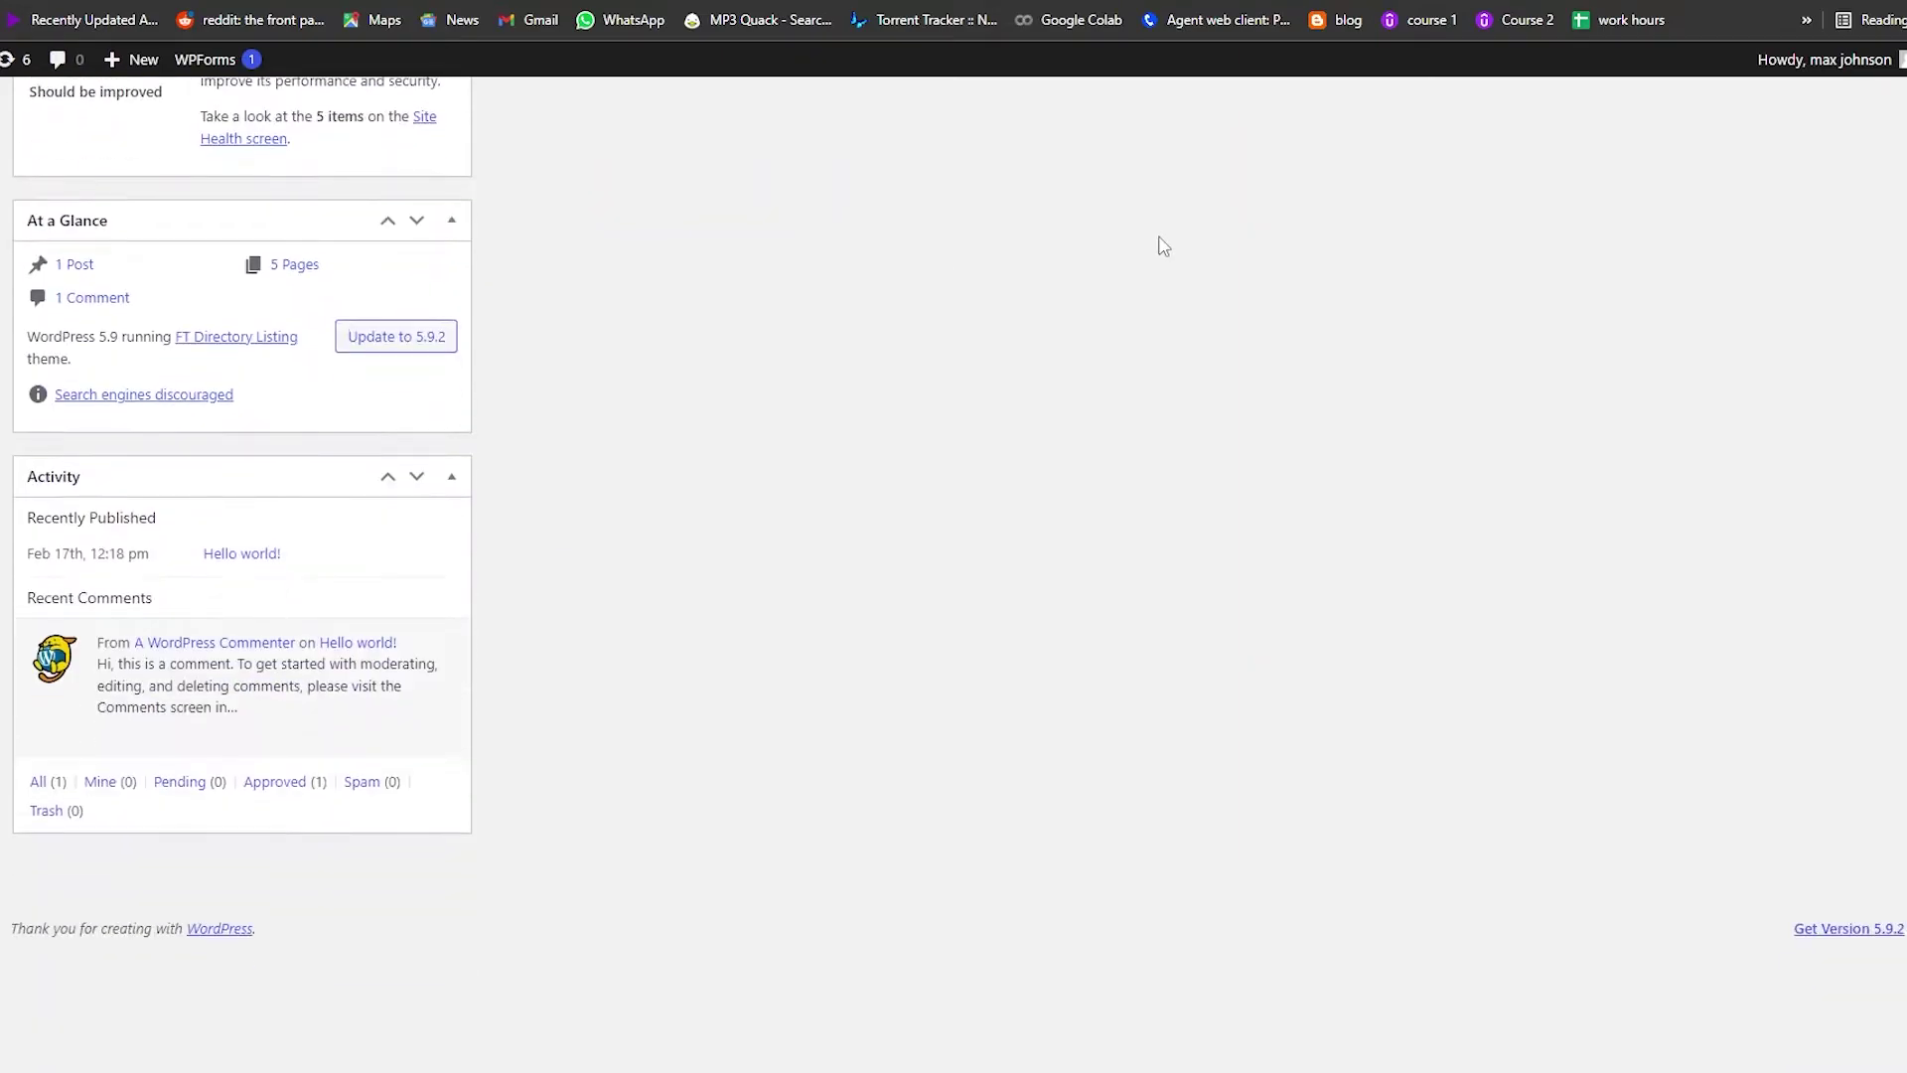
scroll(1163, 245, up, 12)
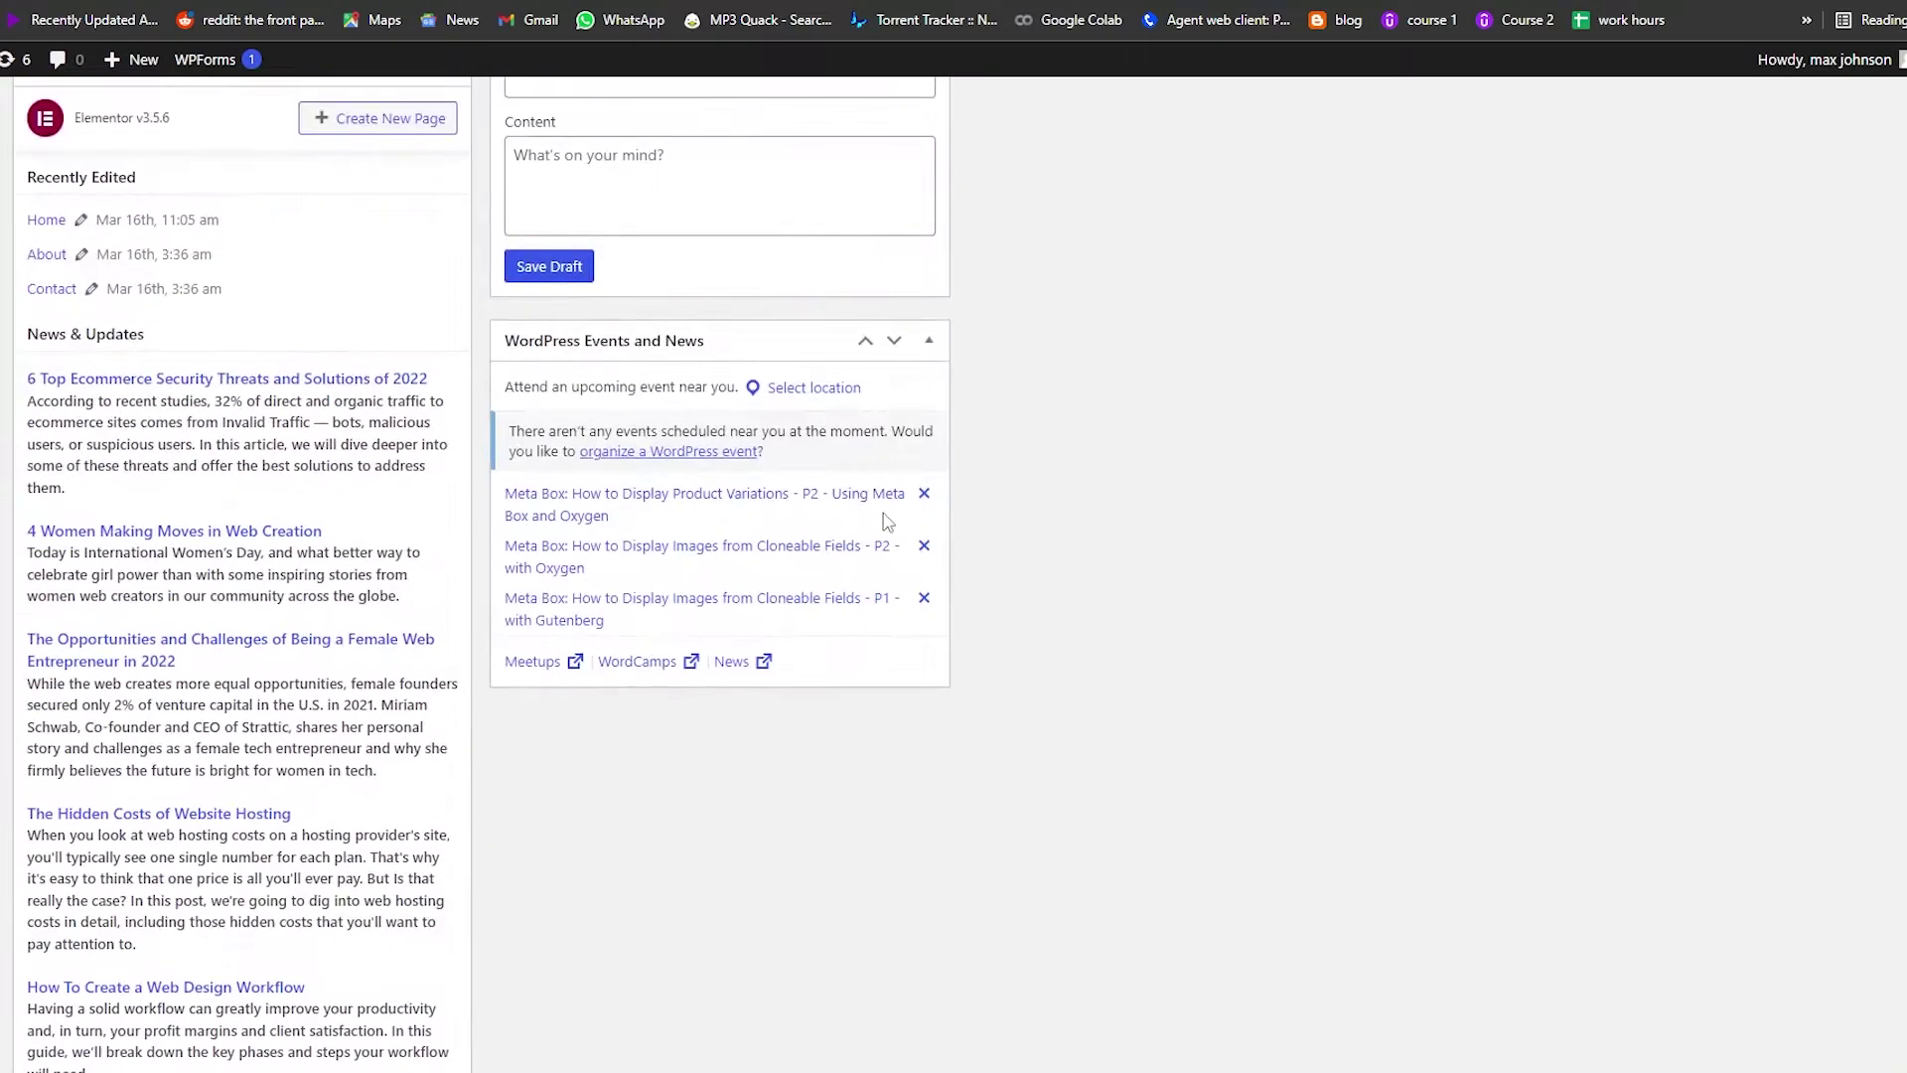
scroll(899, 530, up, 1)
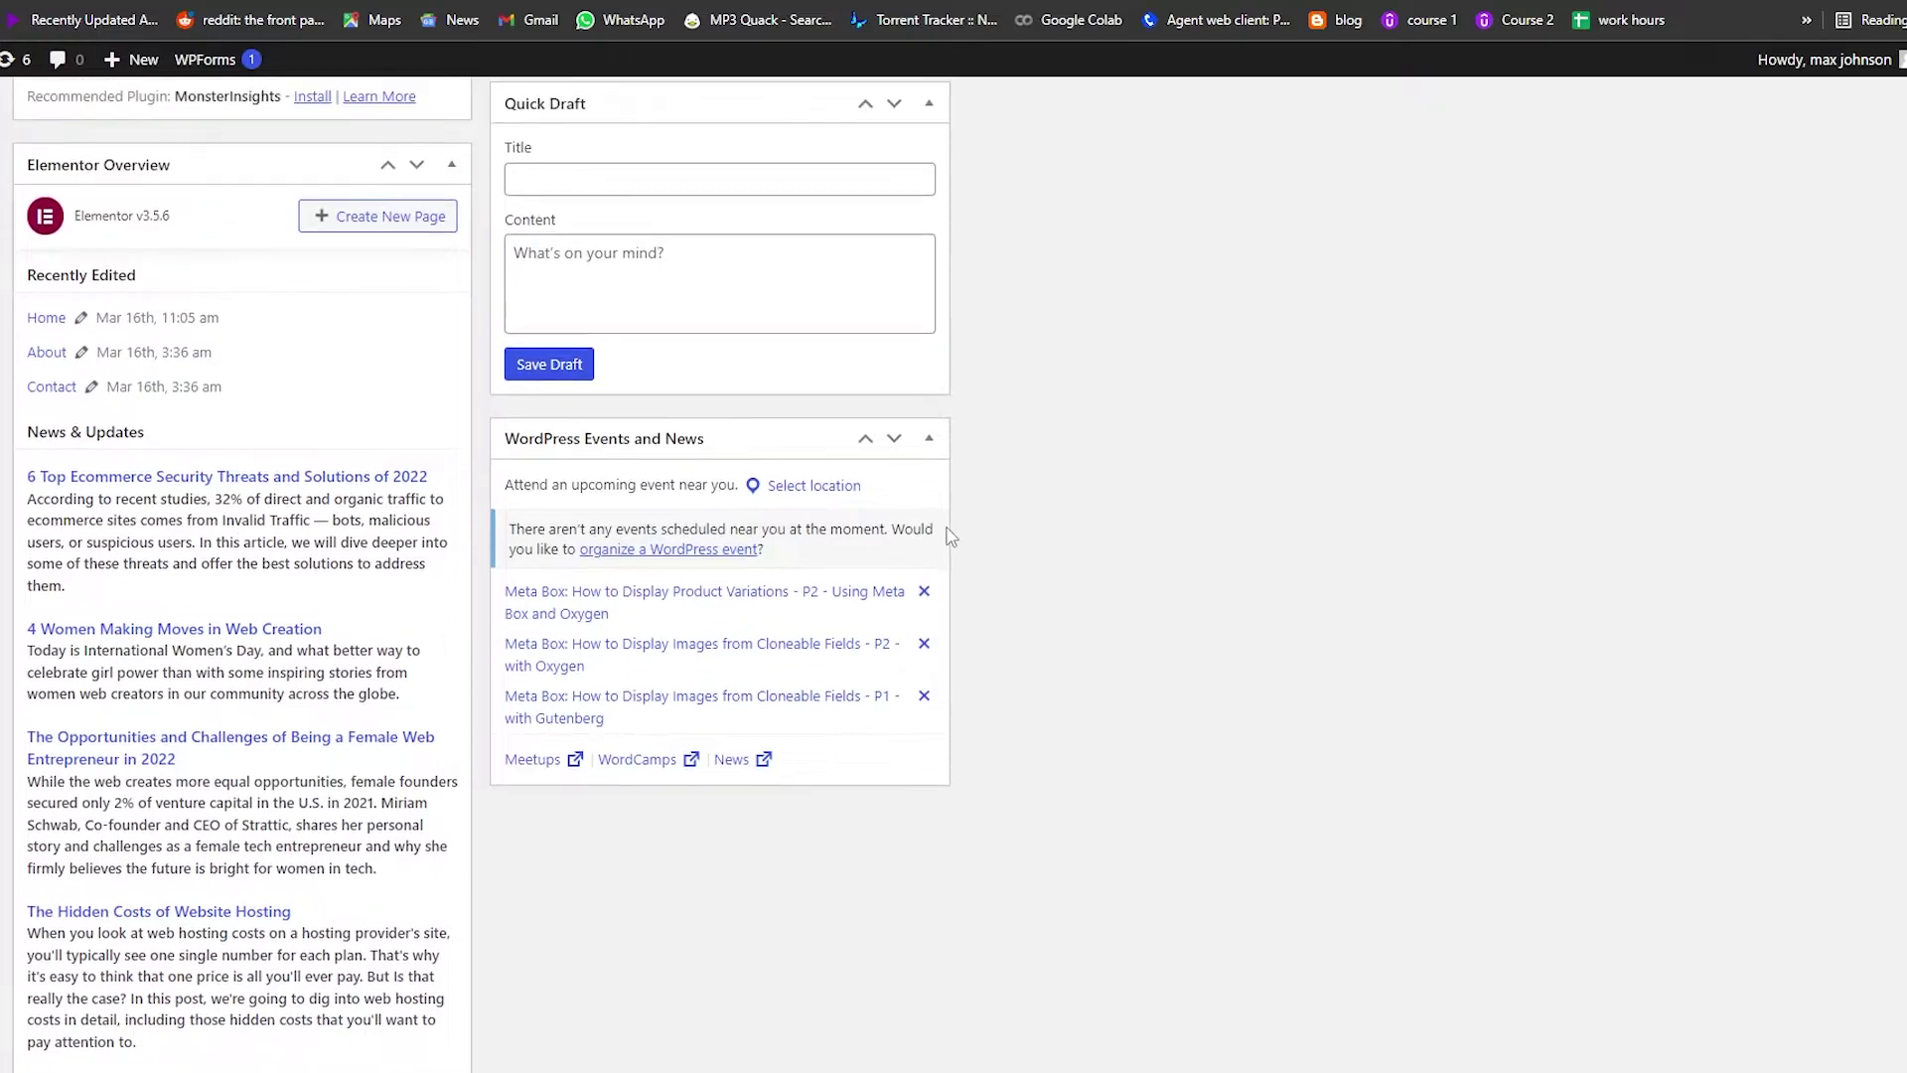
scroll(919, 247, down, 3)
scroll(109, 854, up, 1)
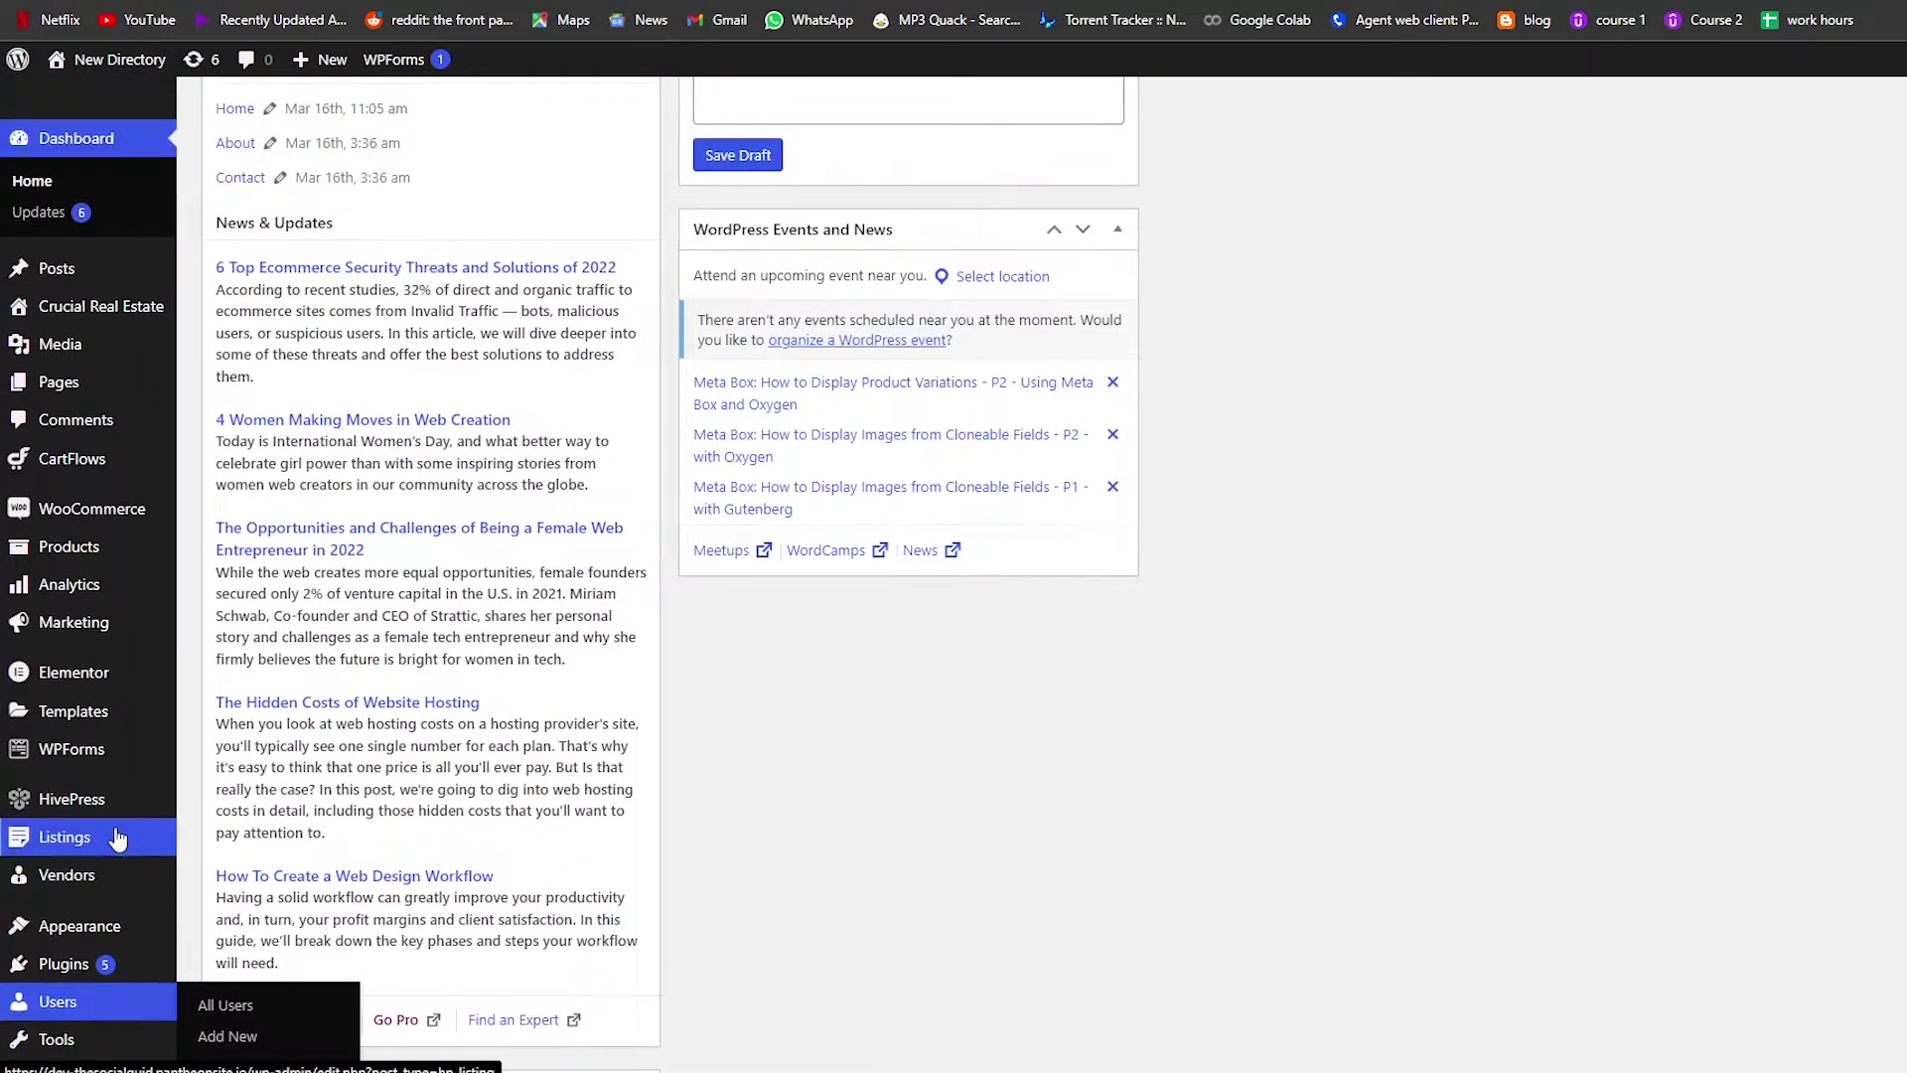
mouse_move(134, 618)
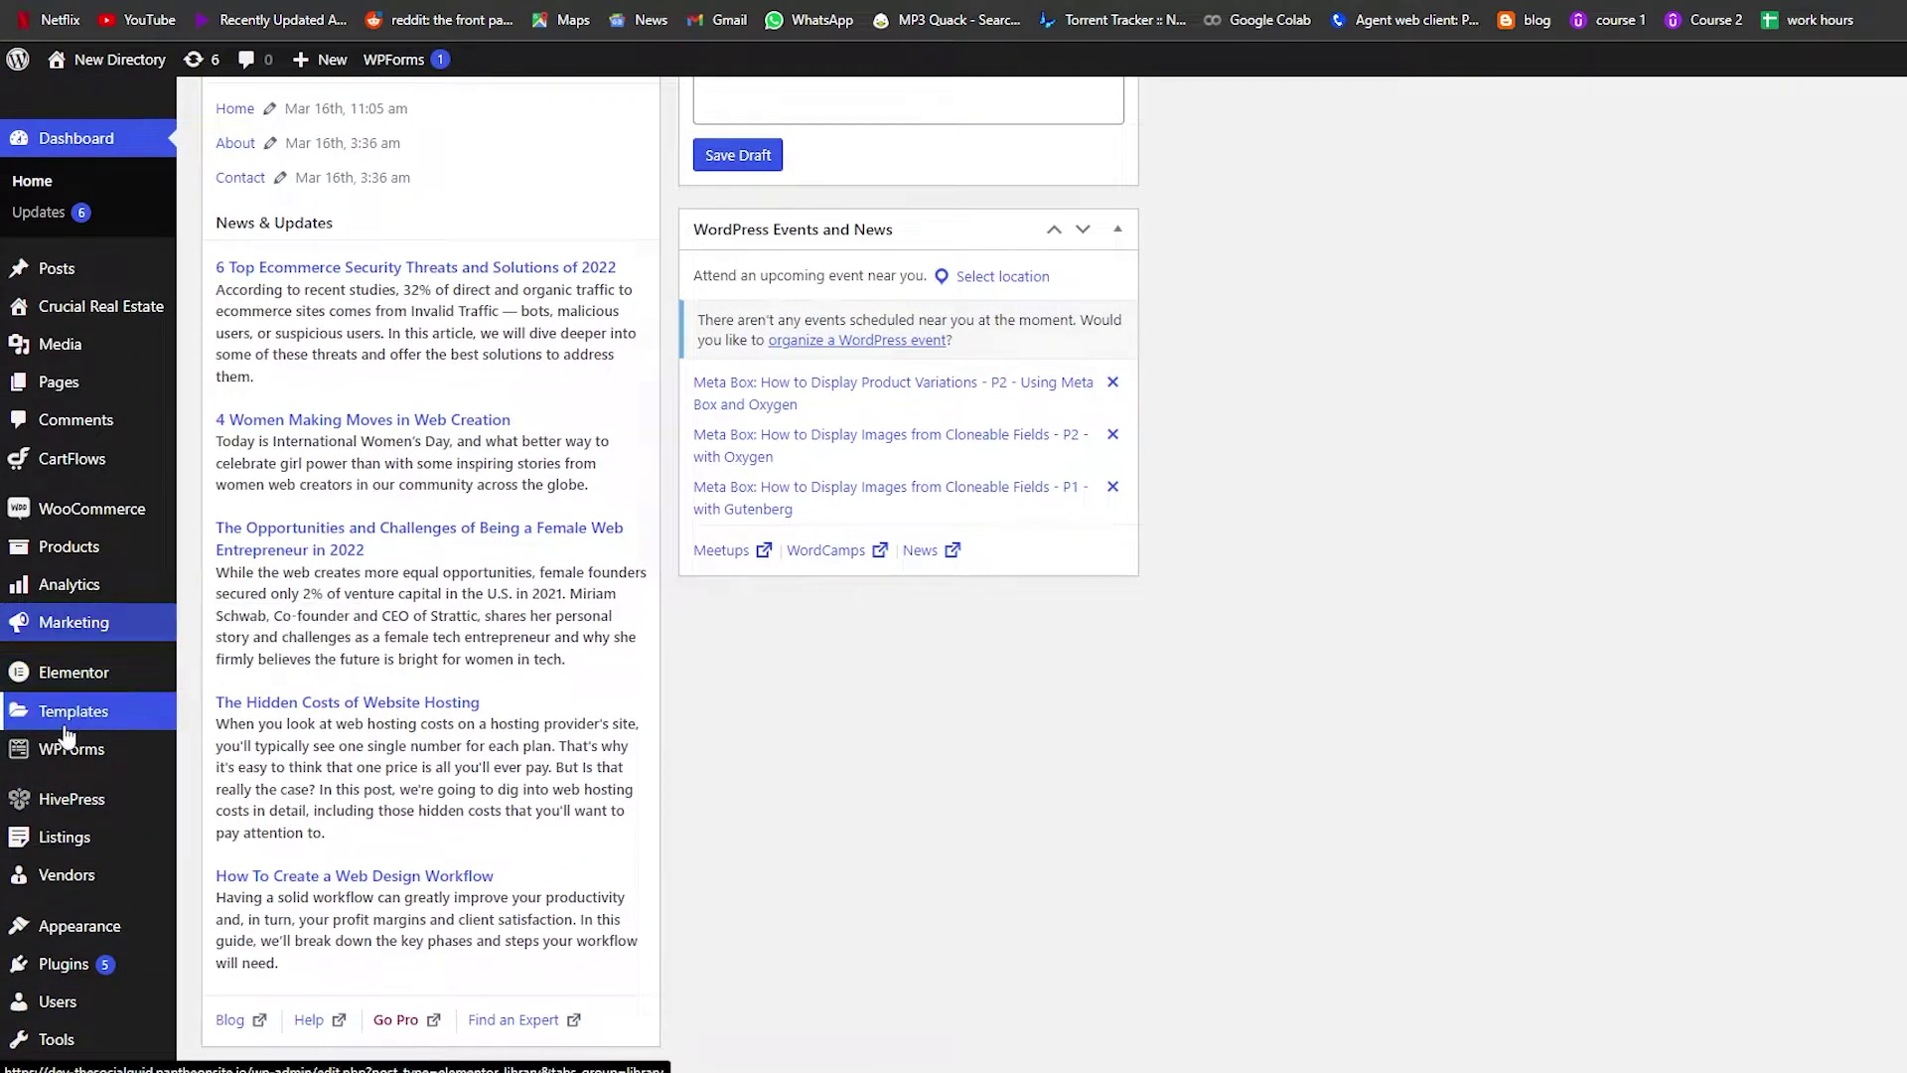
scroll(96, 752, down, 1)
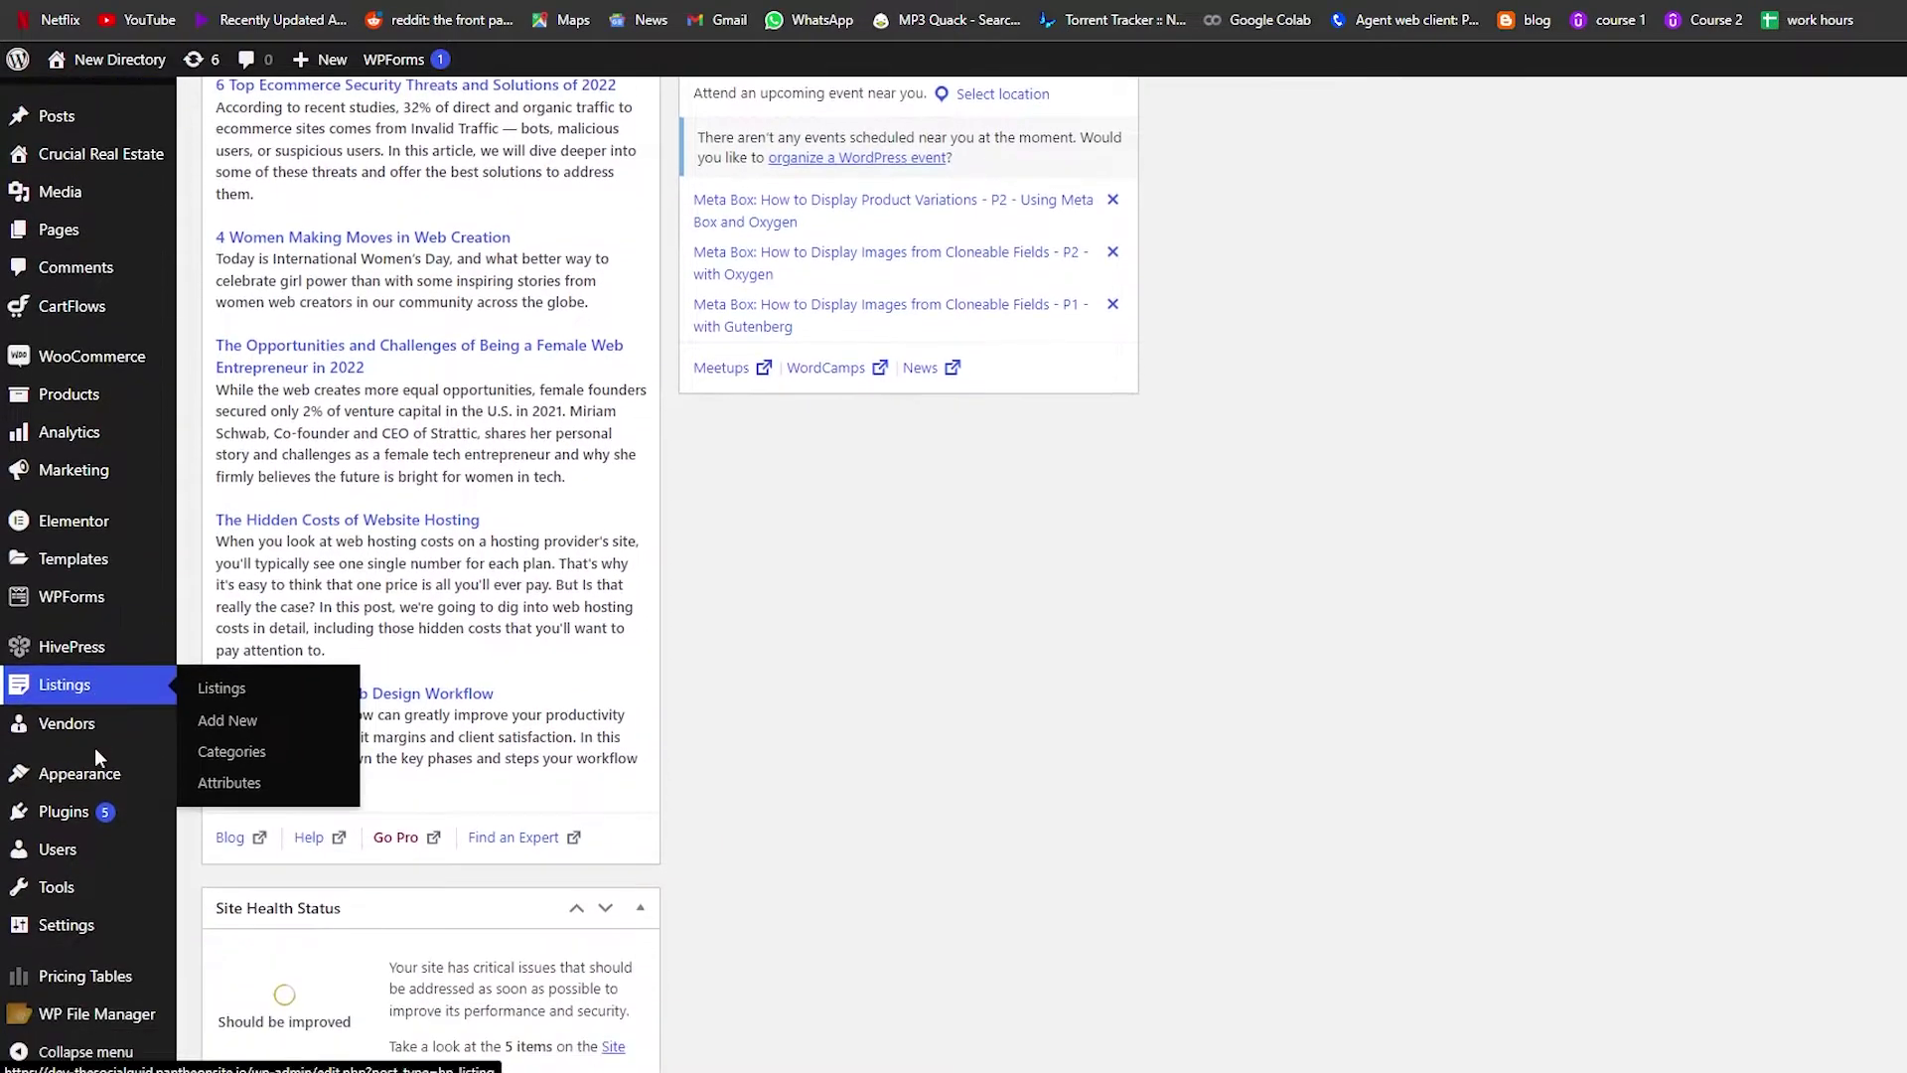
mouse_move(97, 785)
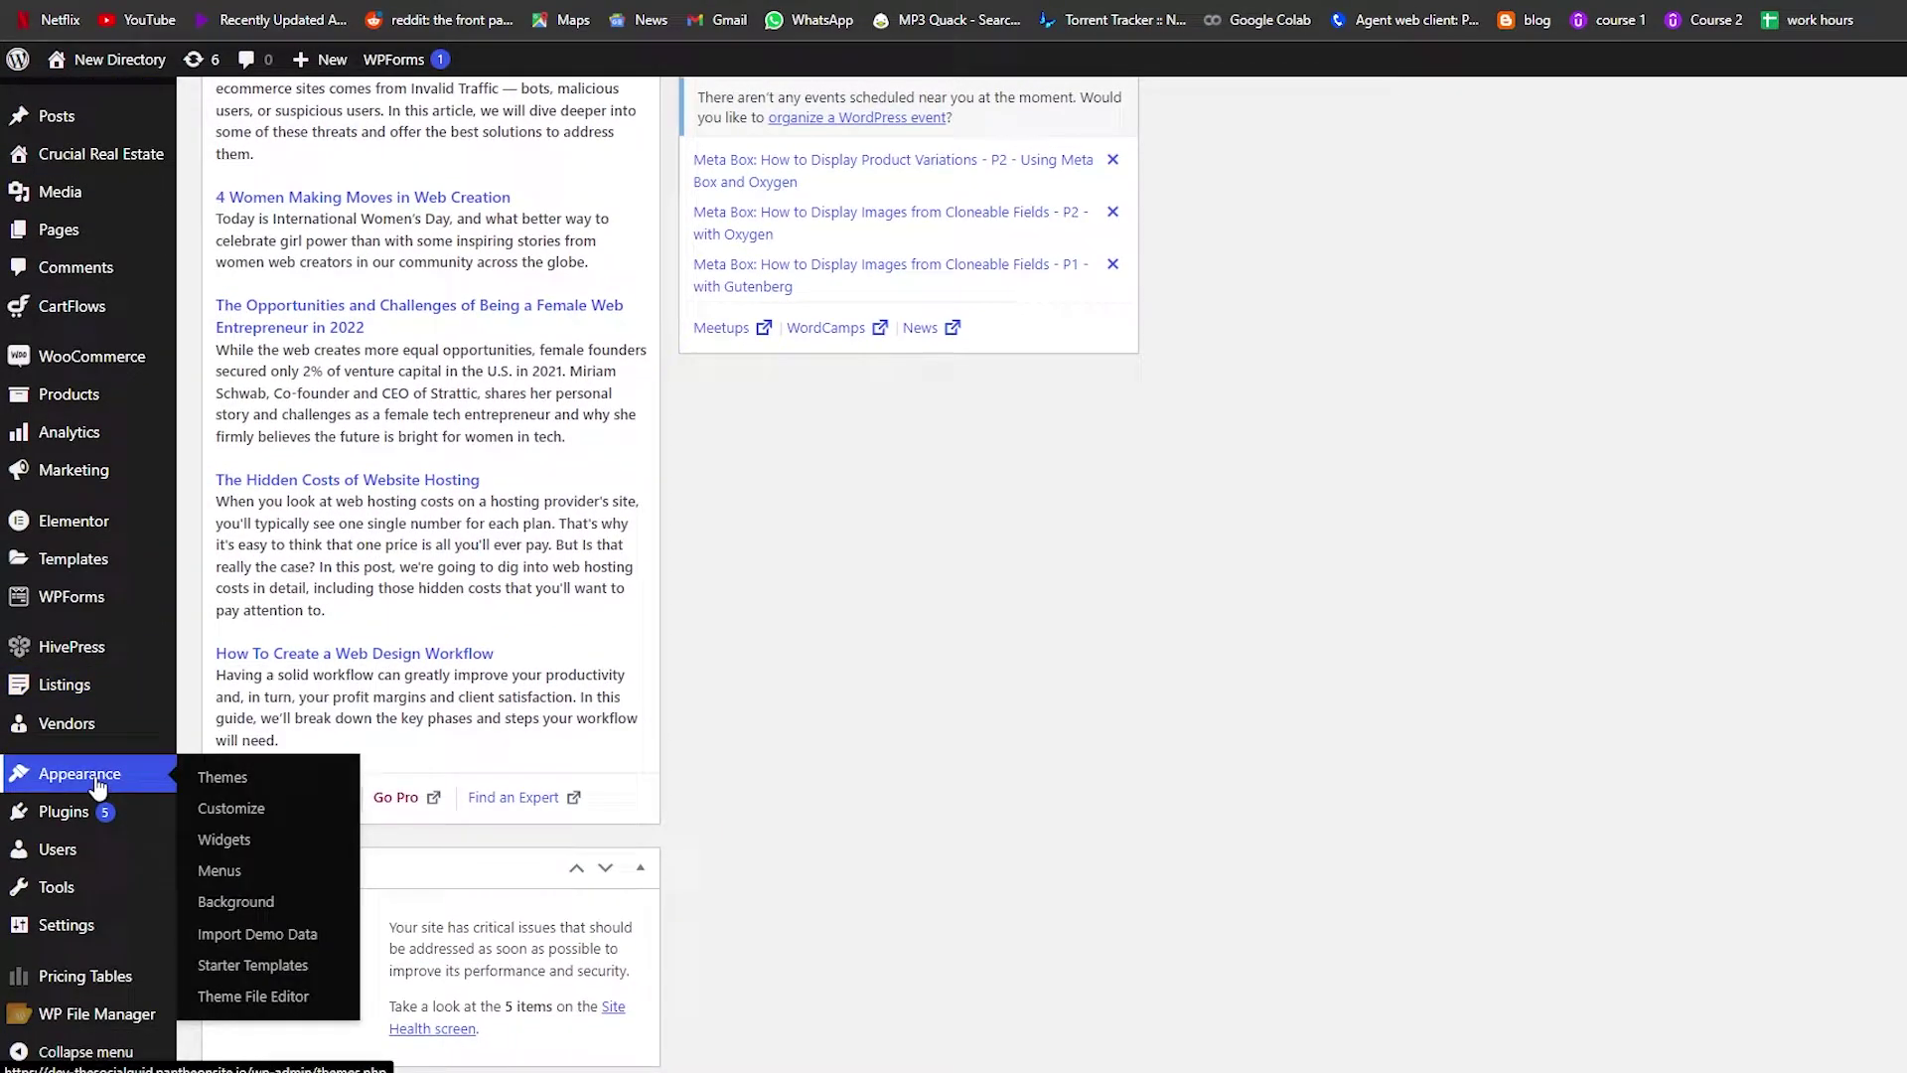
click(239, 784)
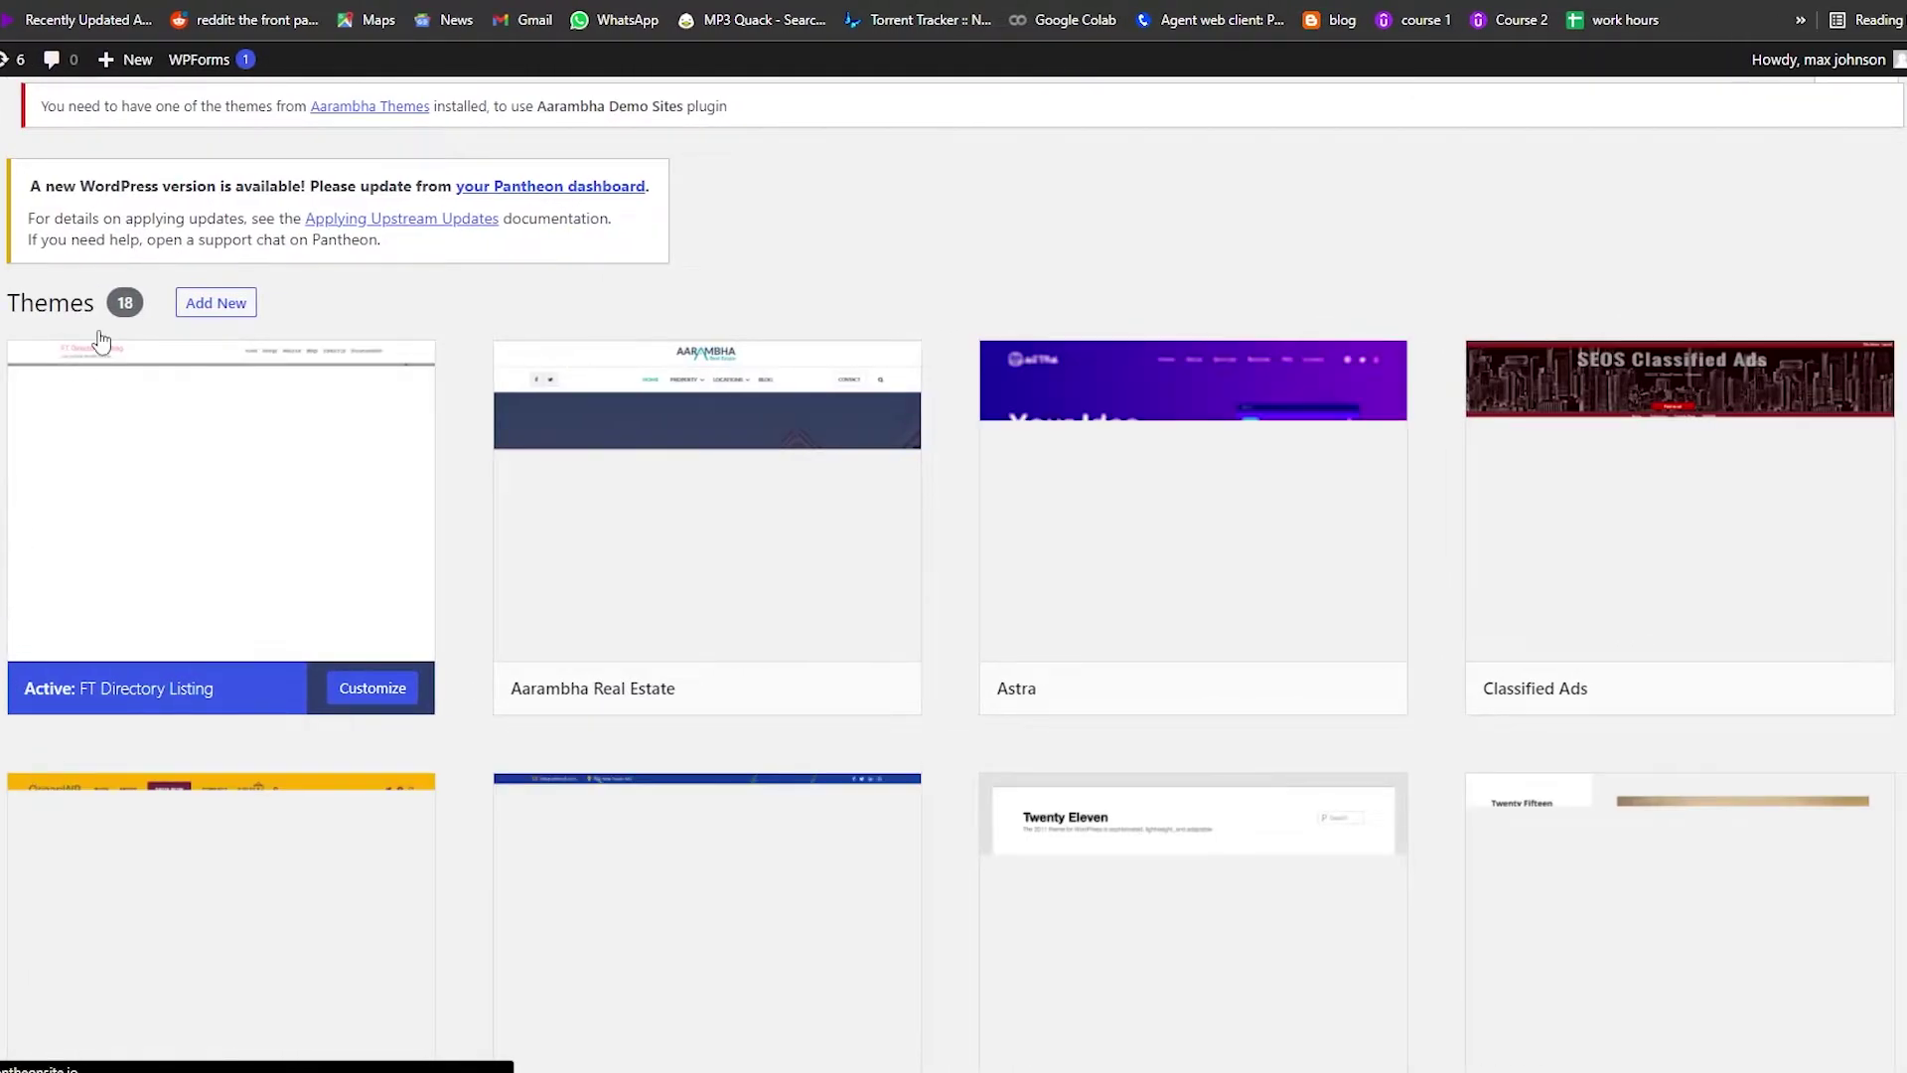
Look over the installed themes, then start adding a new theme.
scroll(464, 494, down, 4)
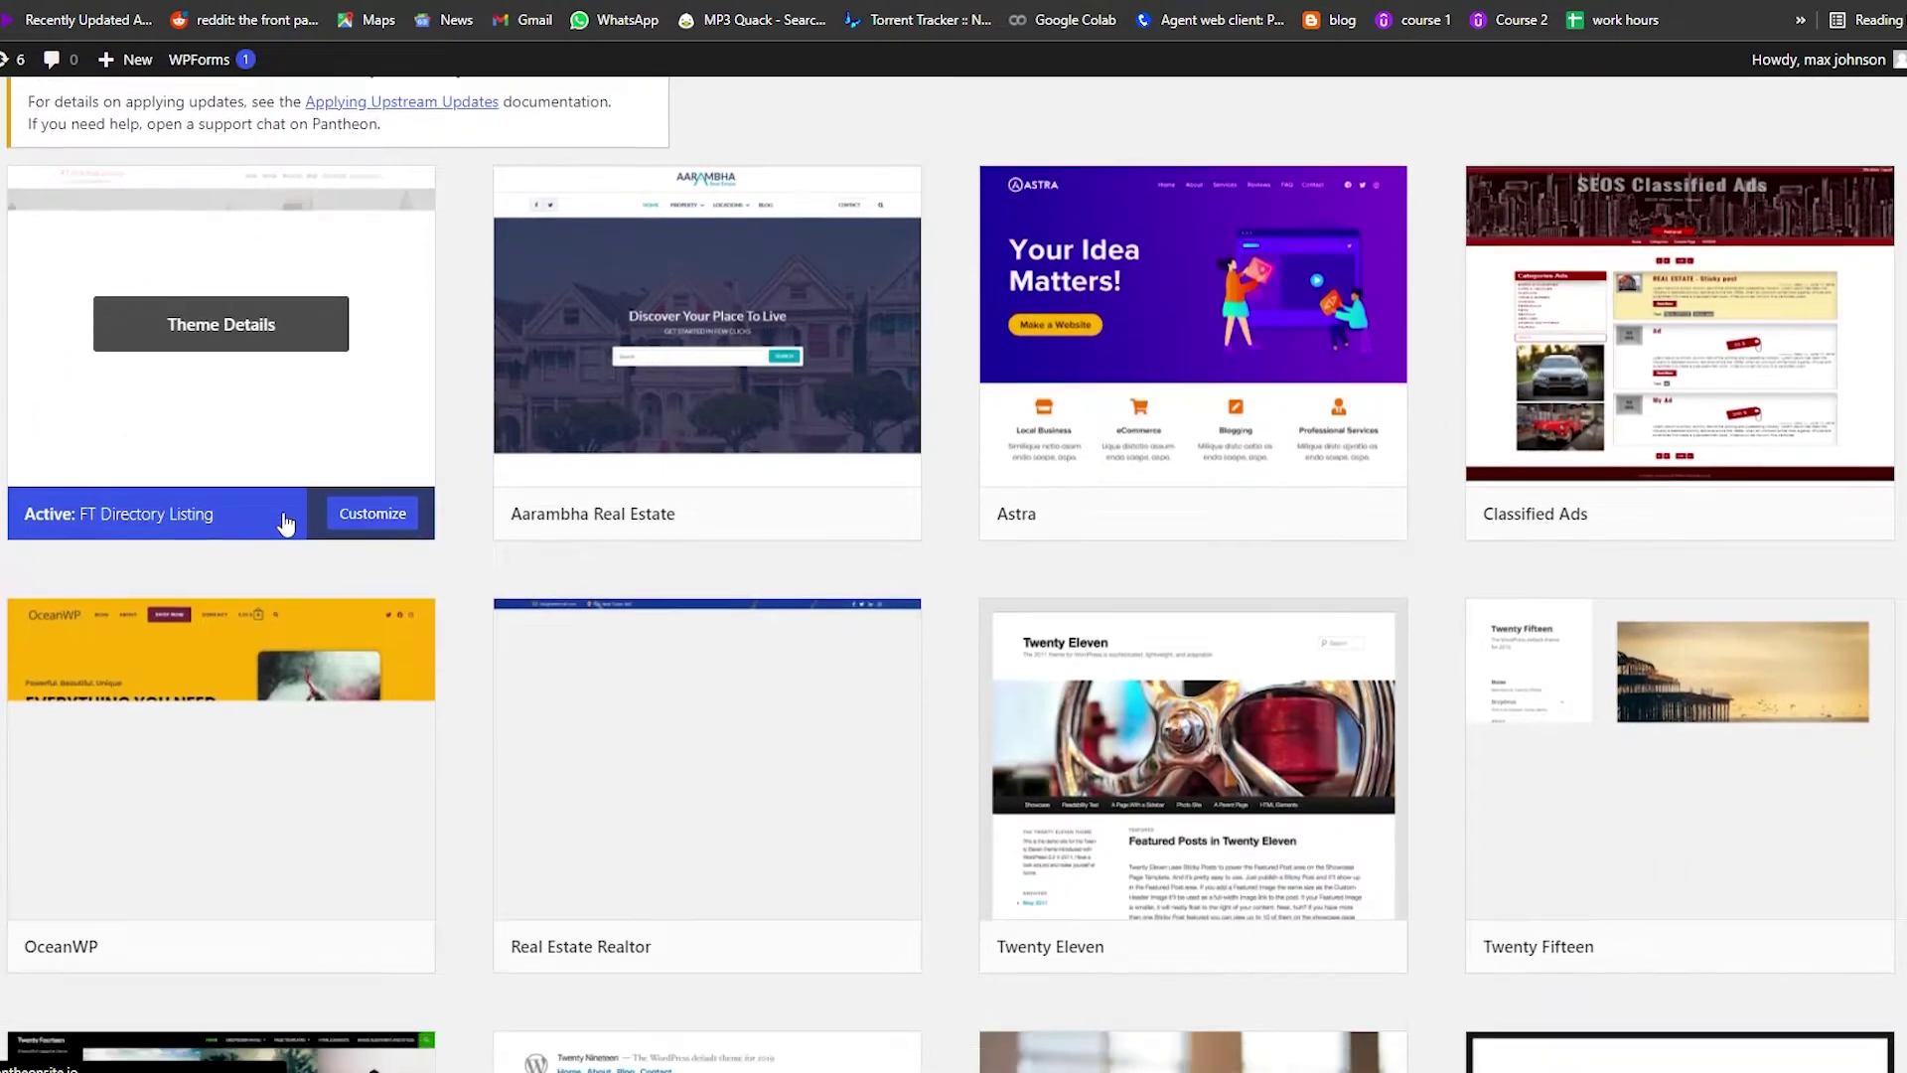
scroll(1039, 596, down, 5)
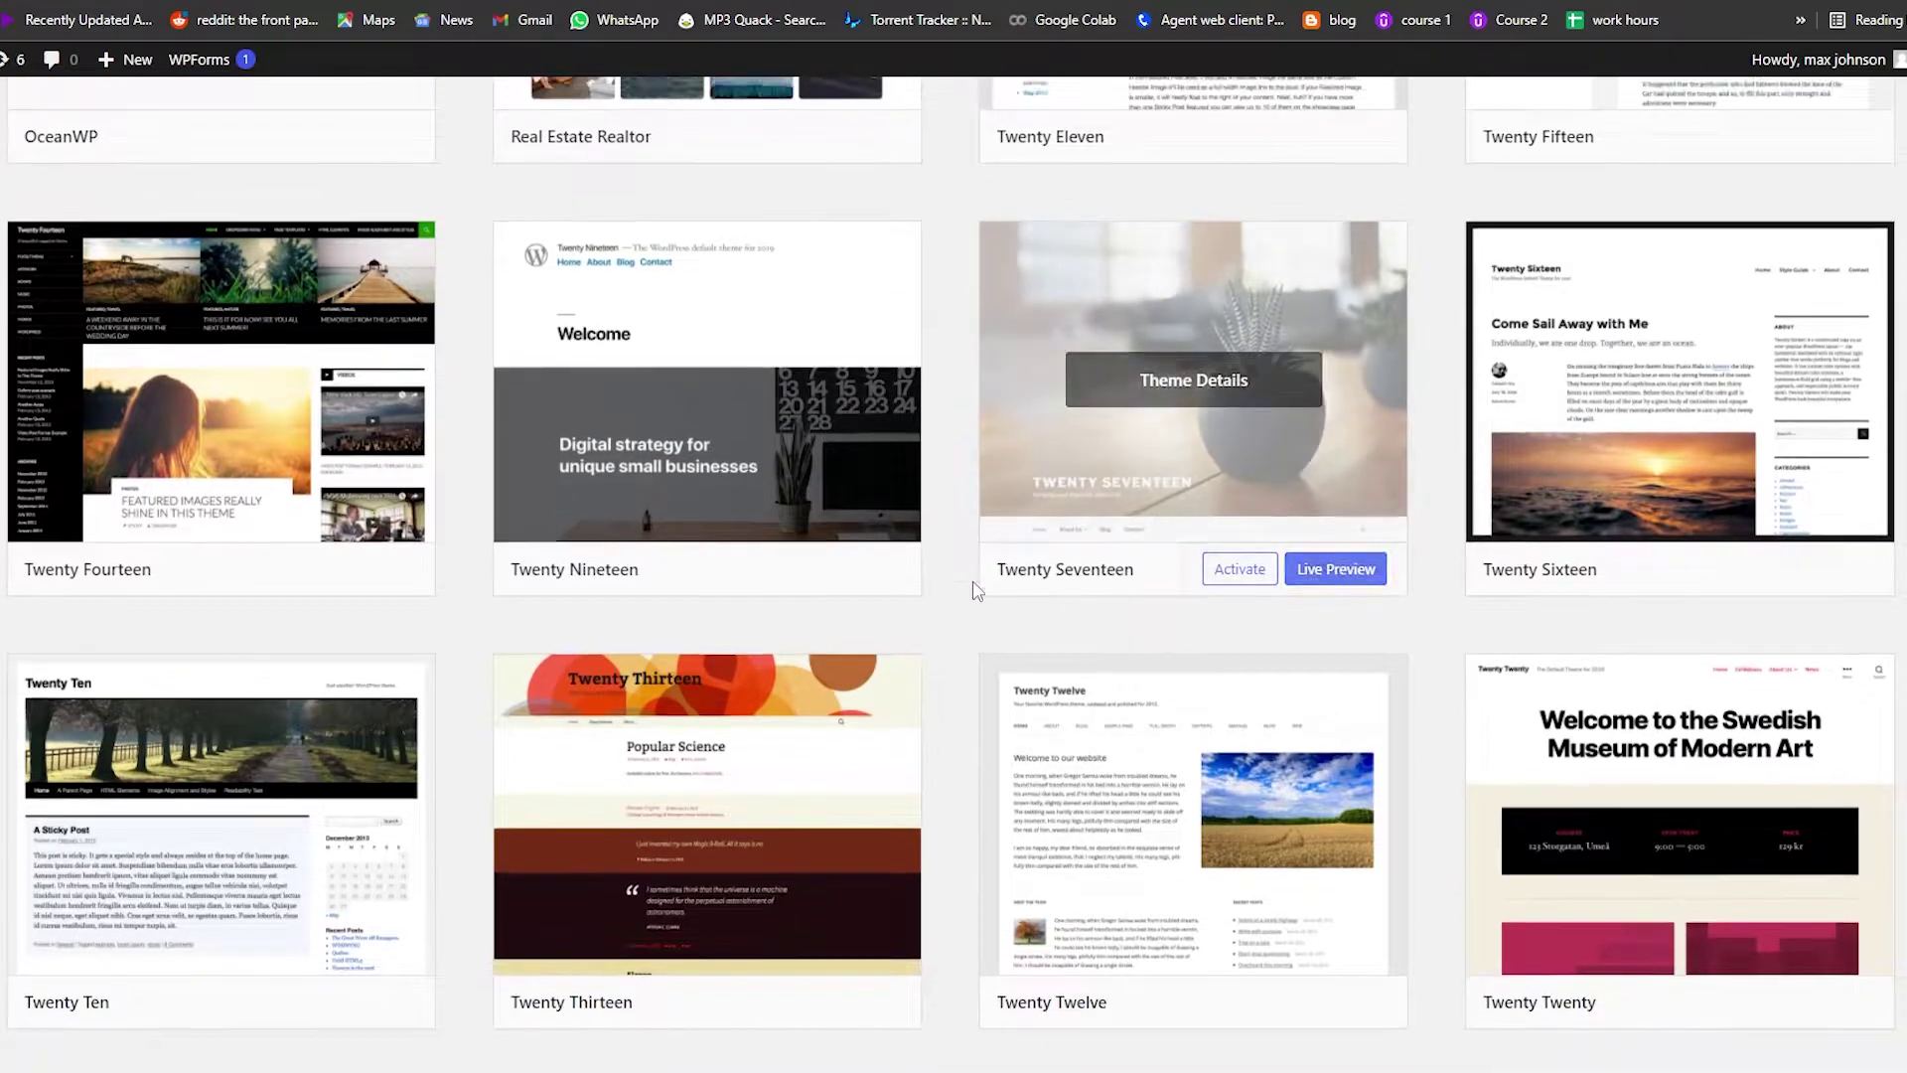
scroll(869, 700, up, 8)
scroll(869, 700, up, 2)
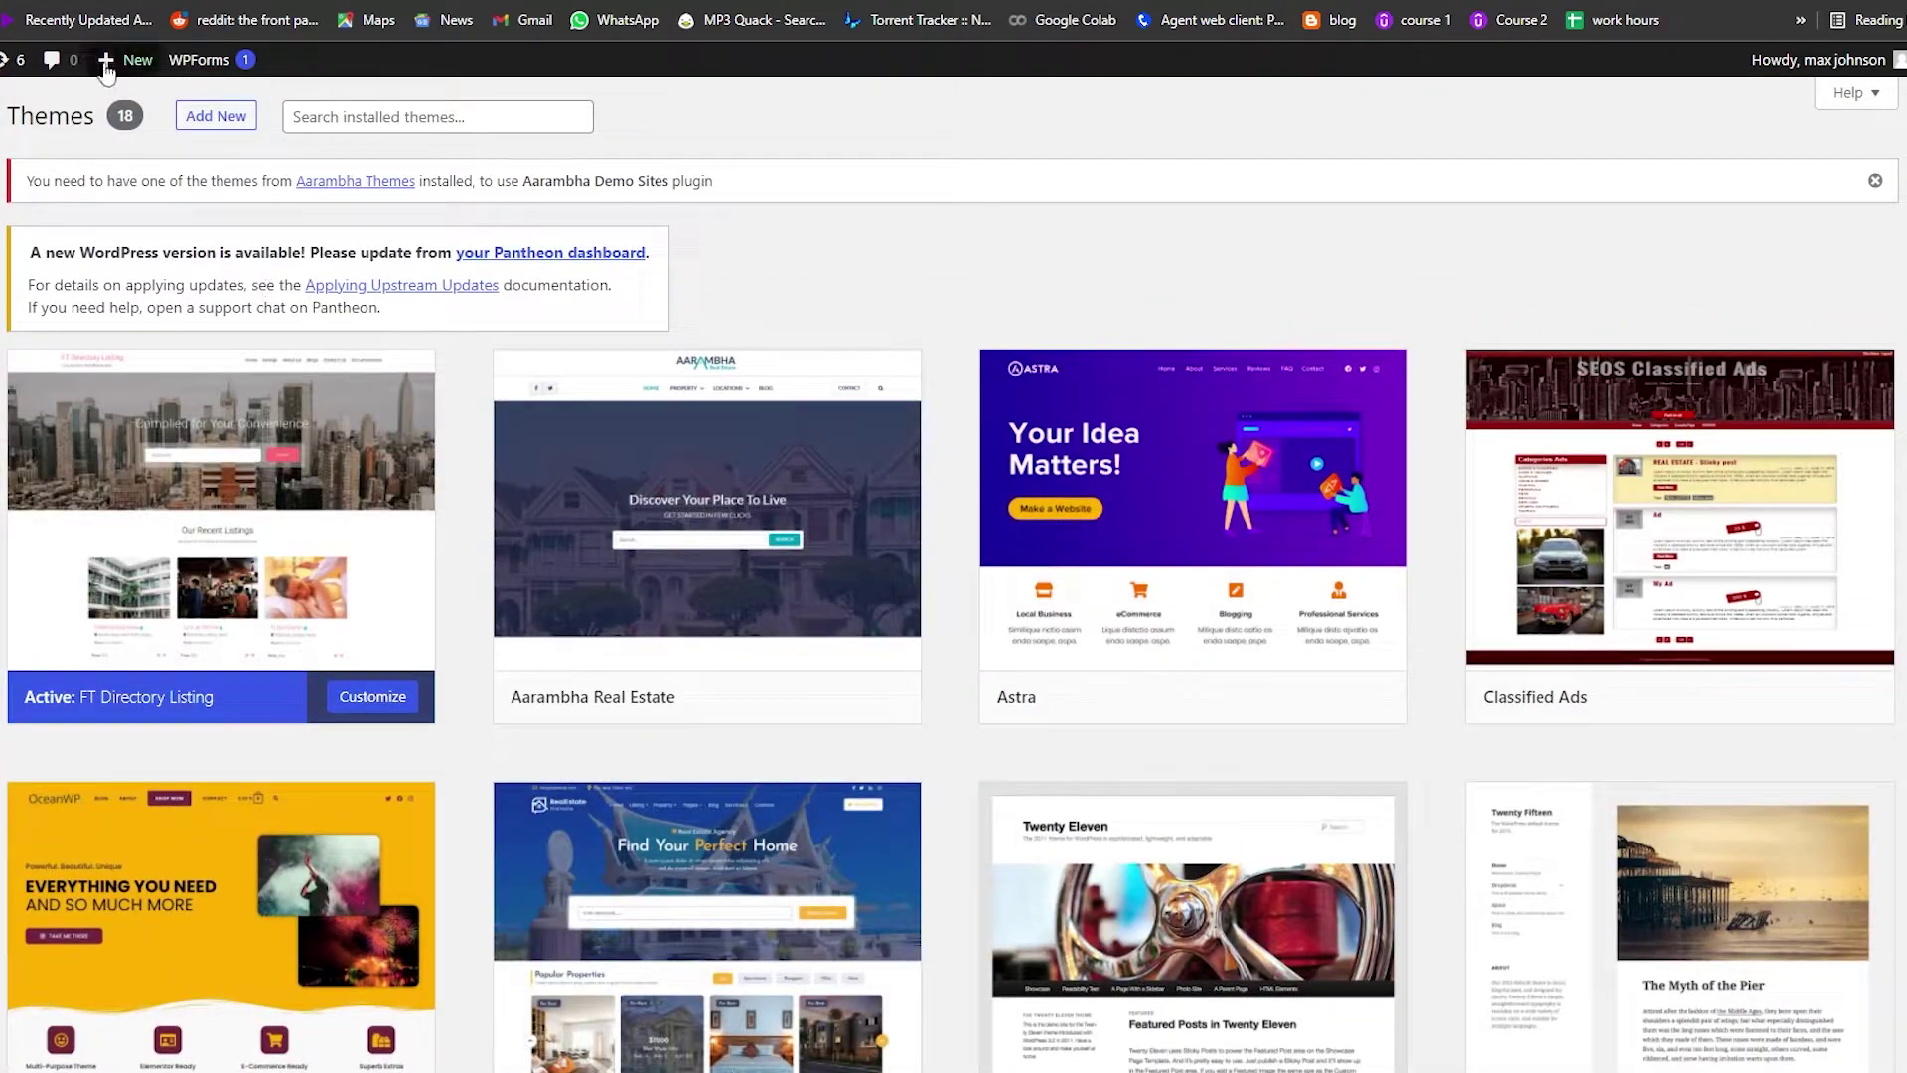
click(230, 118)
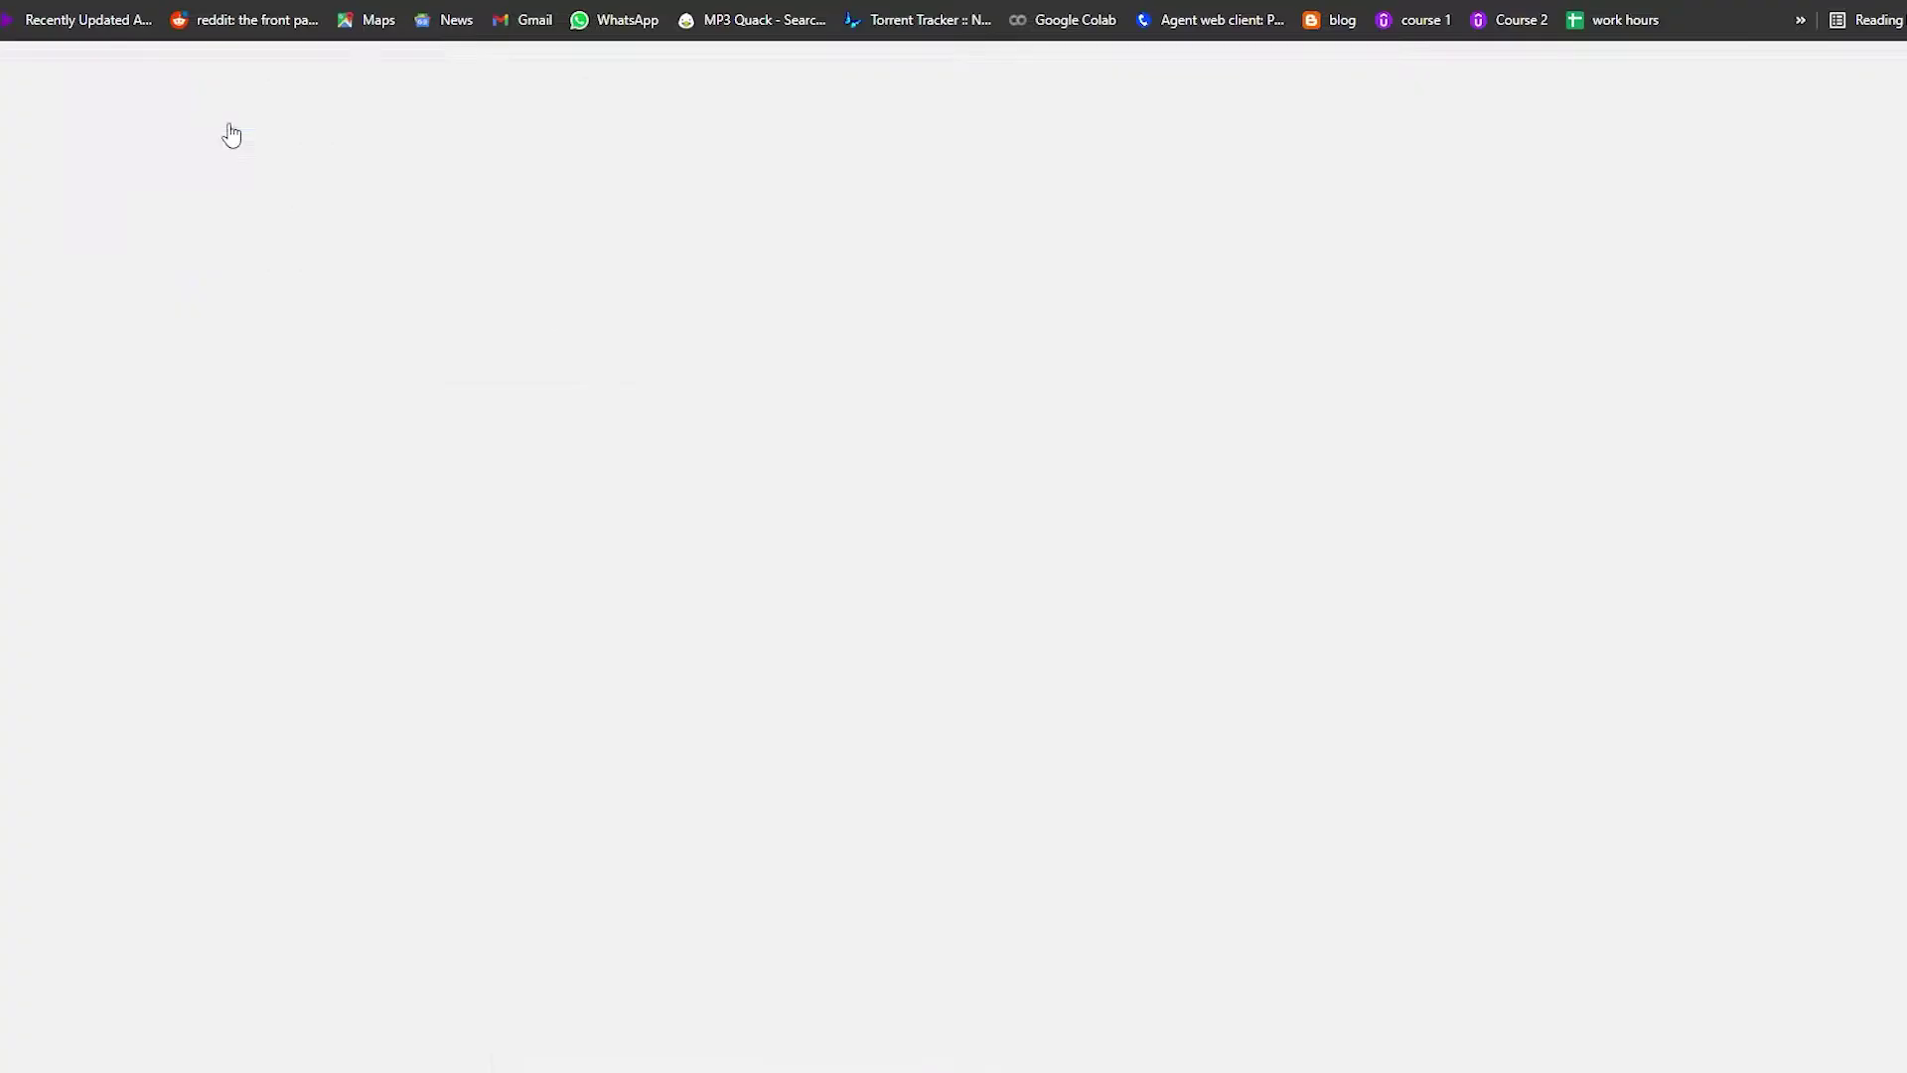
Browse the installable themes and close the Envo Shopper preview.
scroll(396, 505, down, 2)
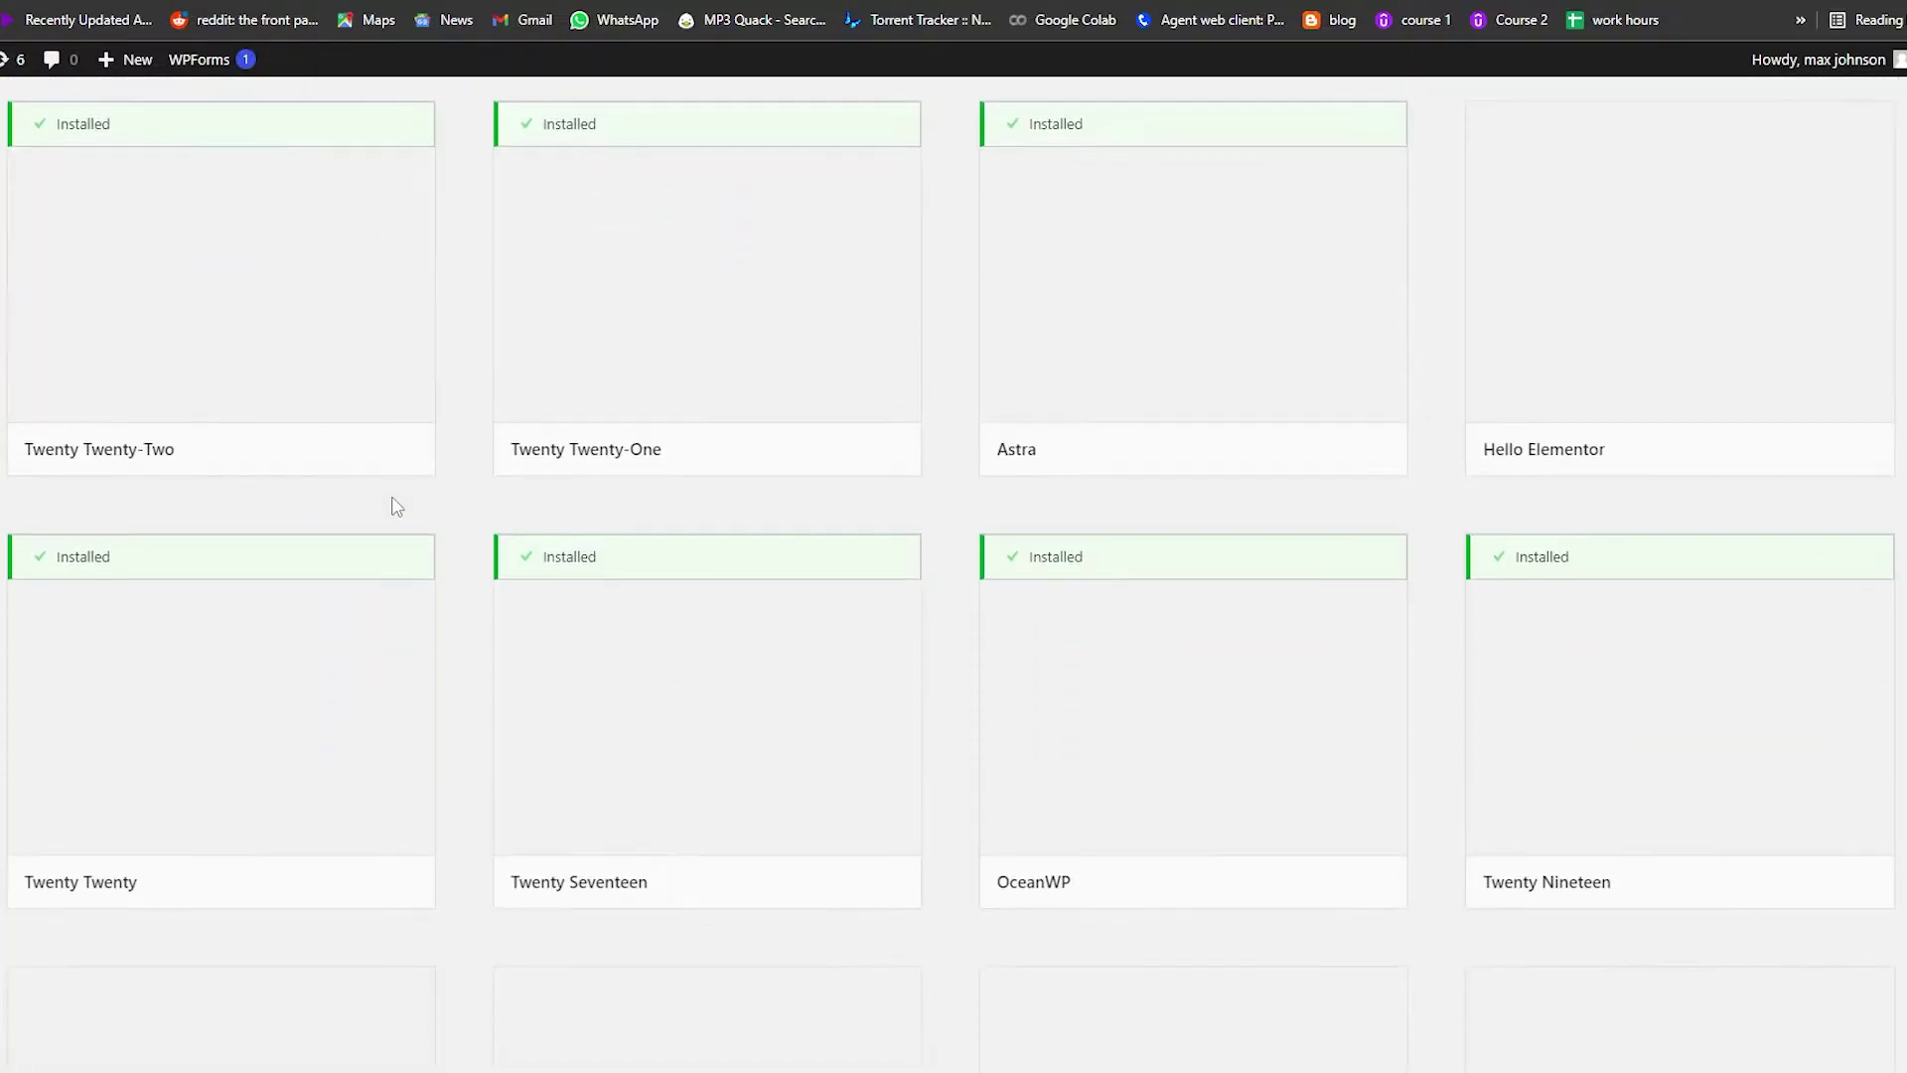
scroll(480, 517, up, 1)
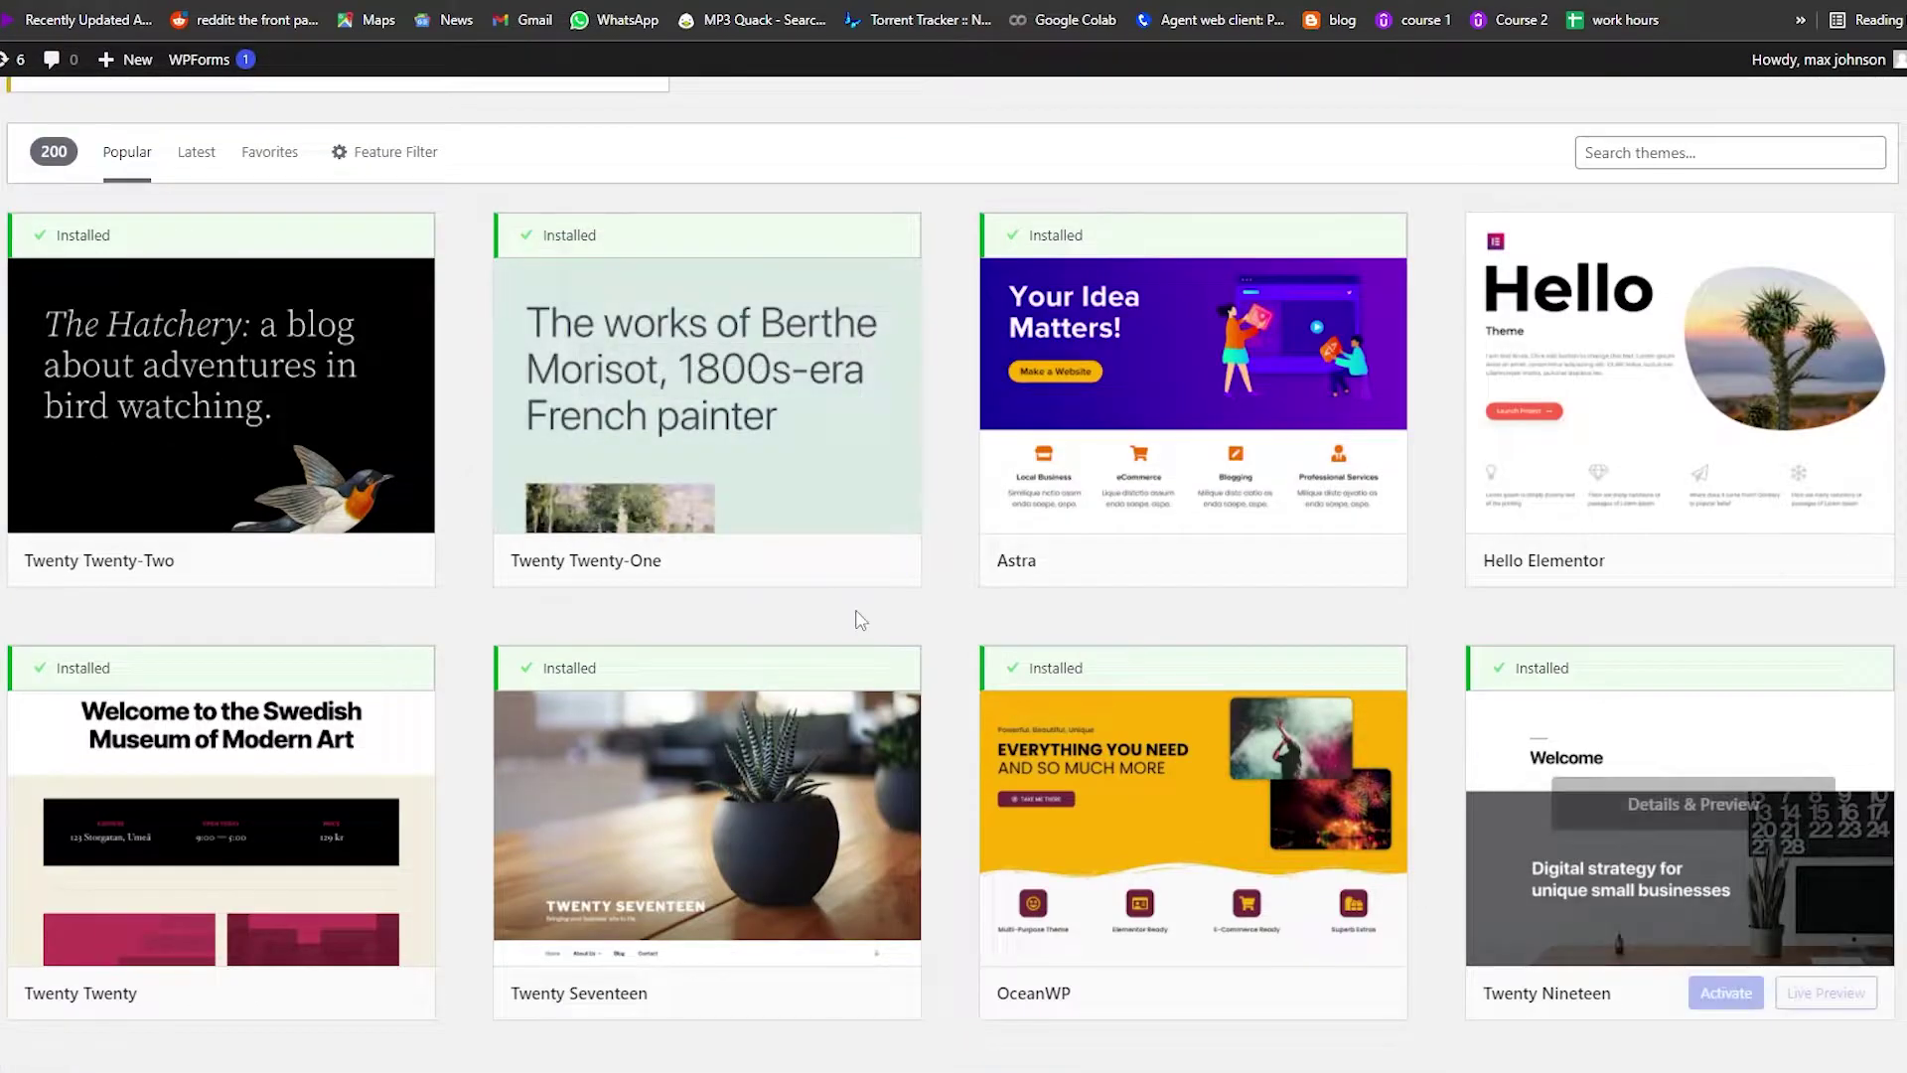
scroll(487, 522, down, 4)
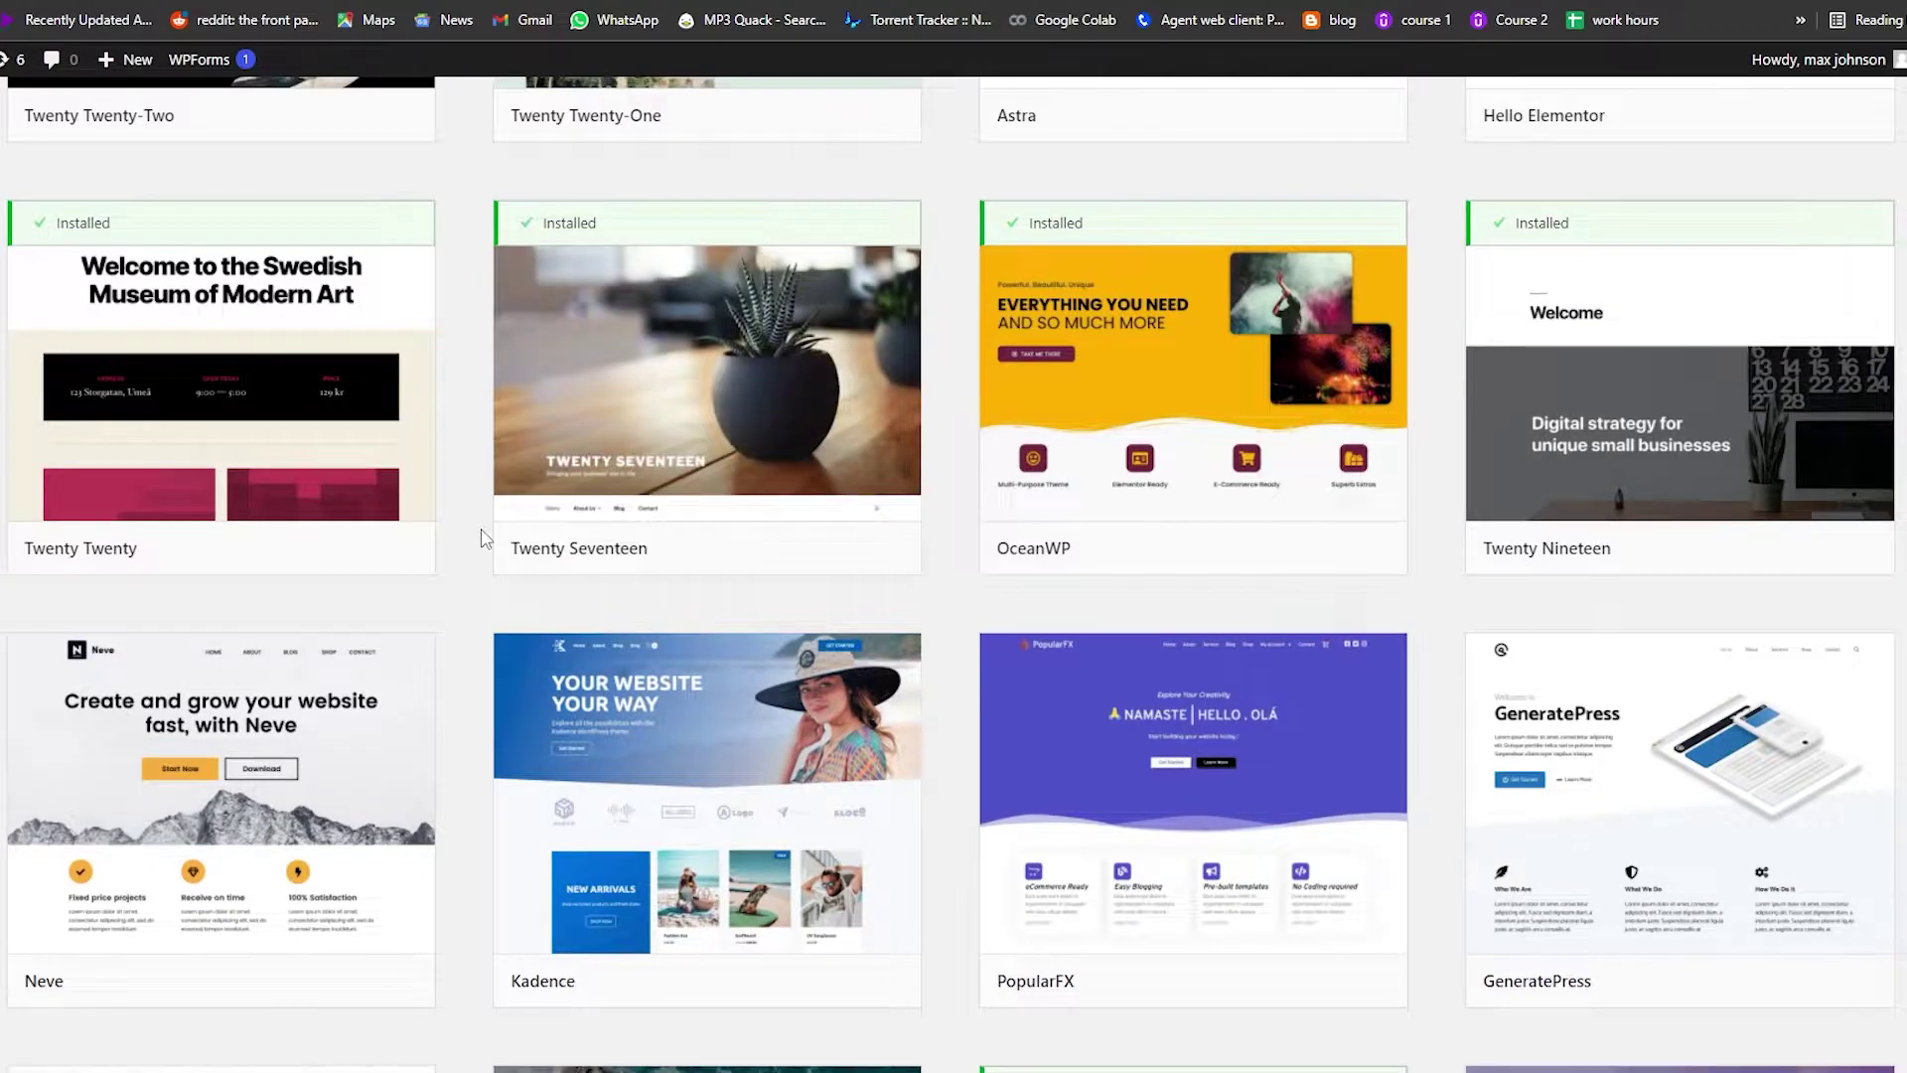
scroll(487, 536, down, 3)
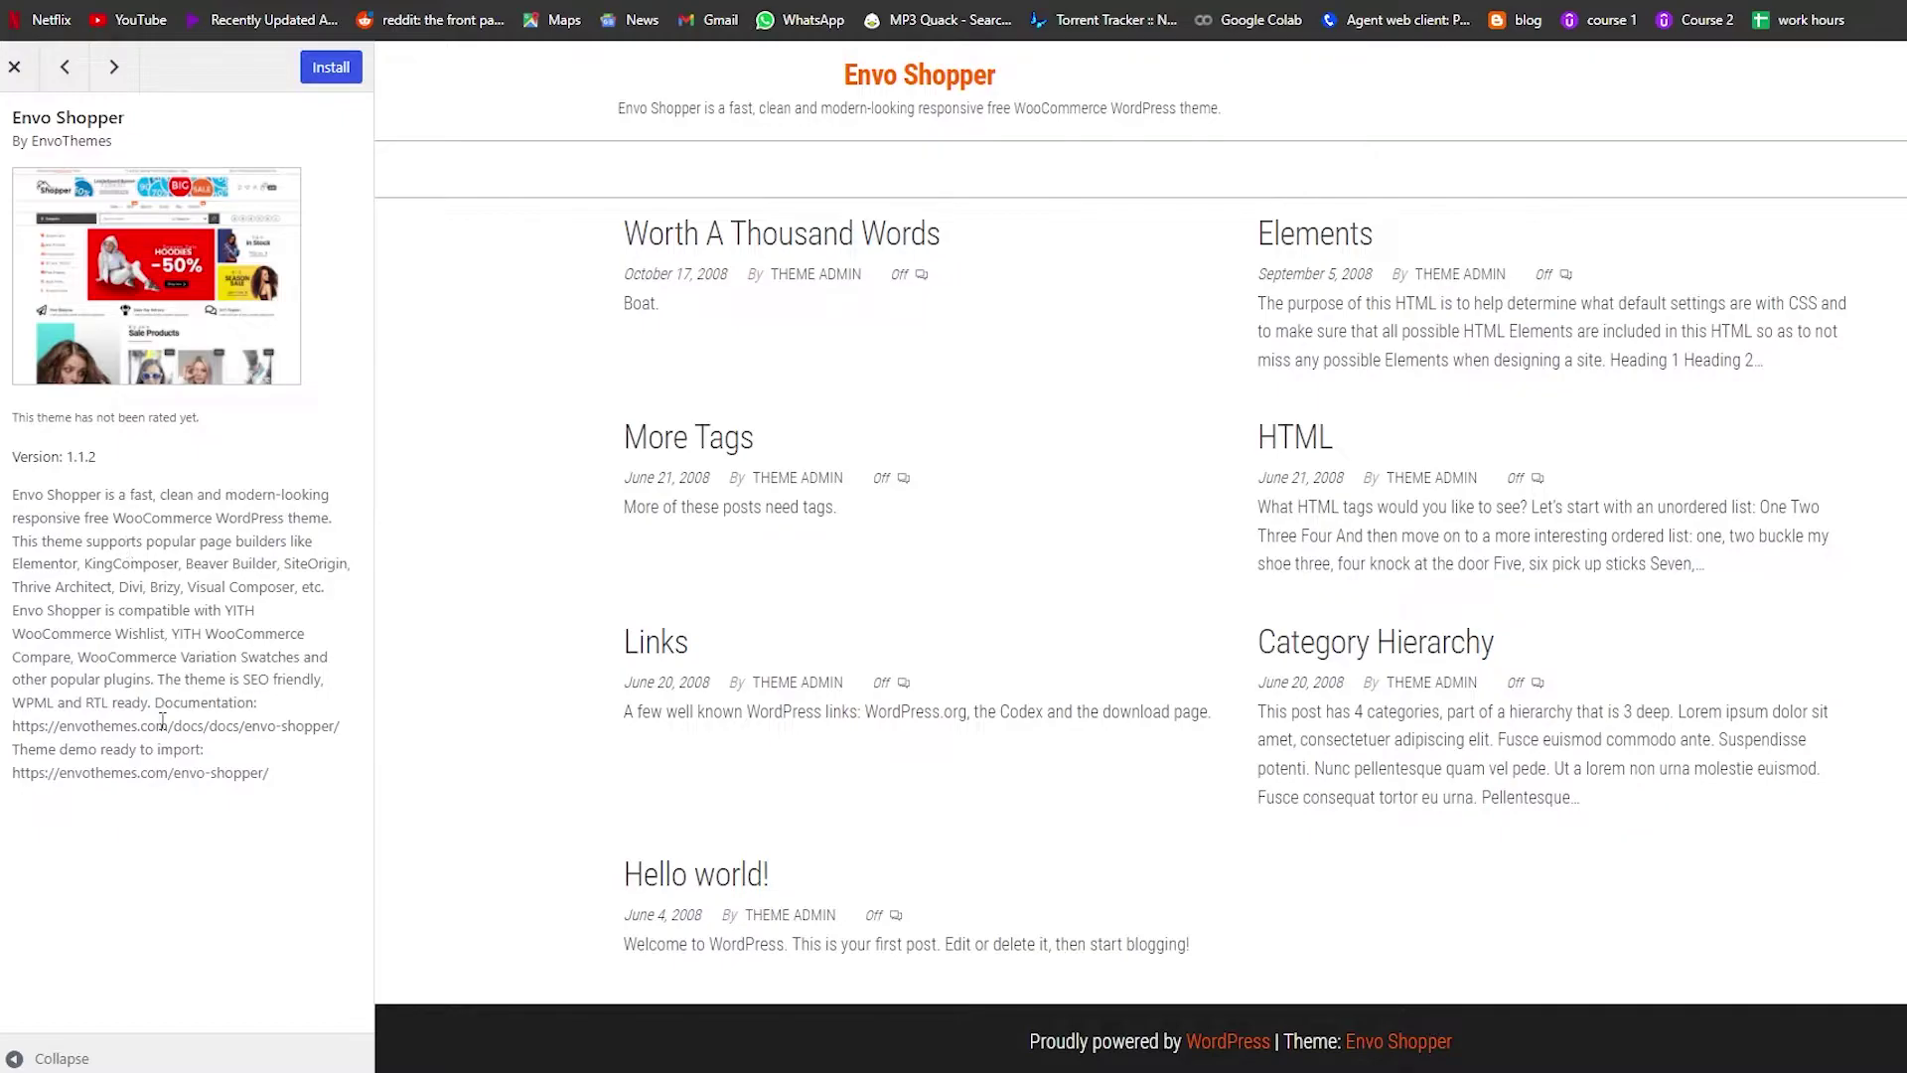
key(Escape)
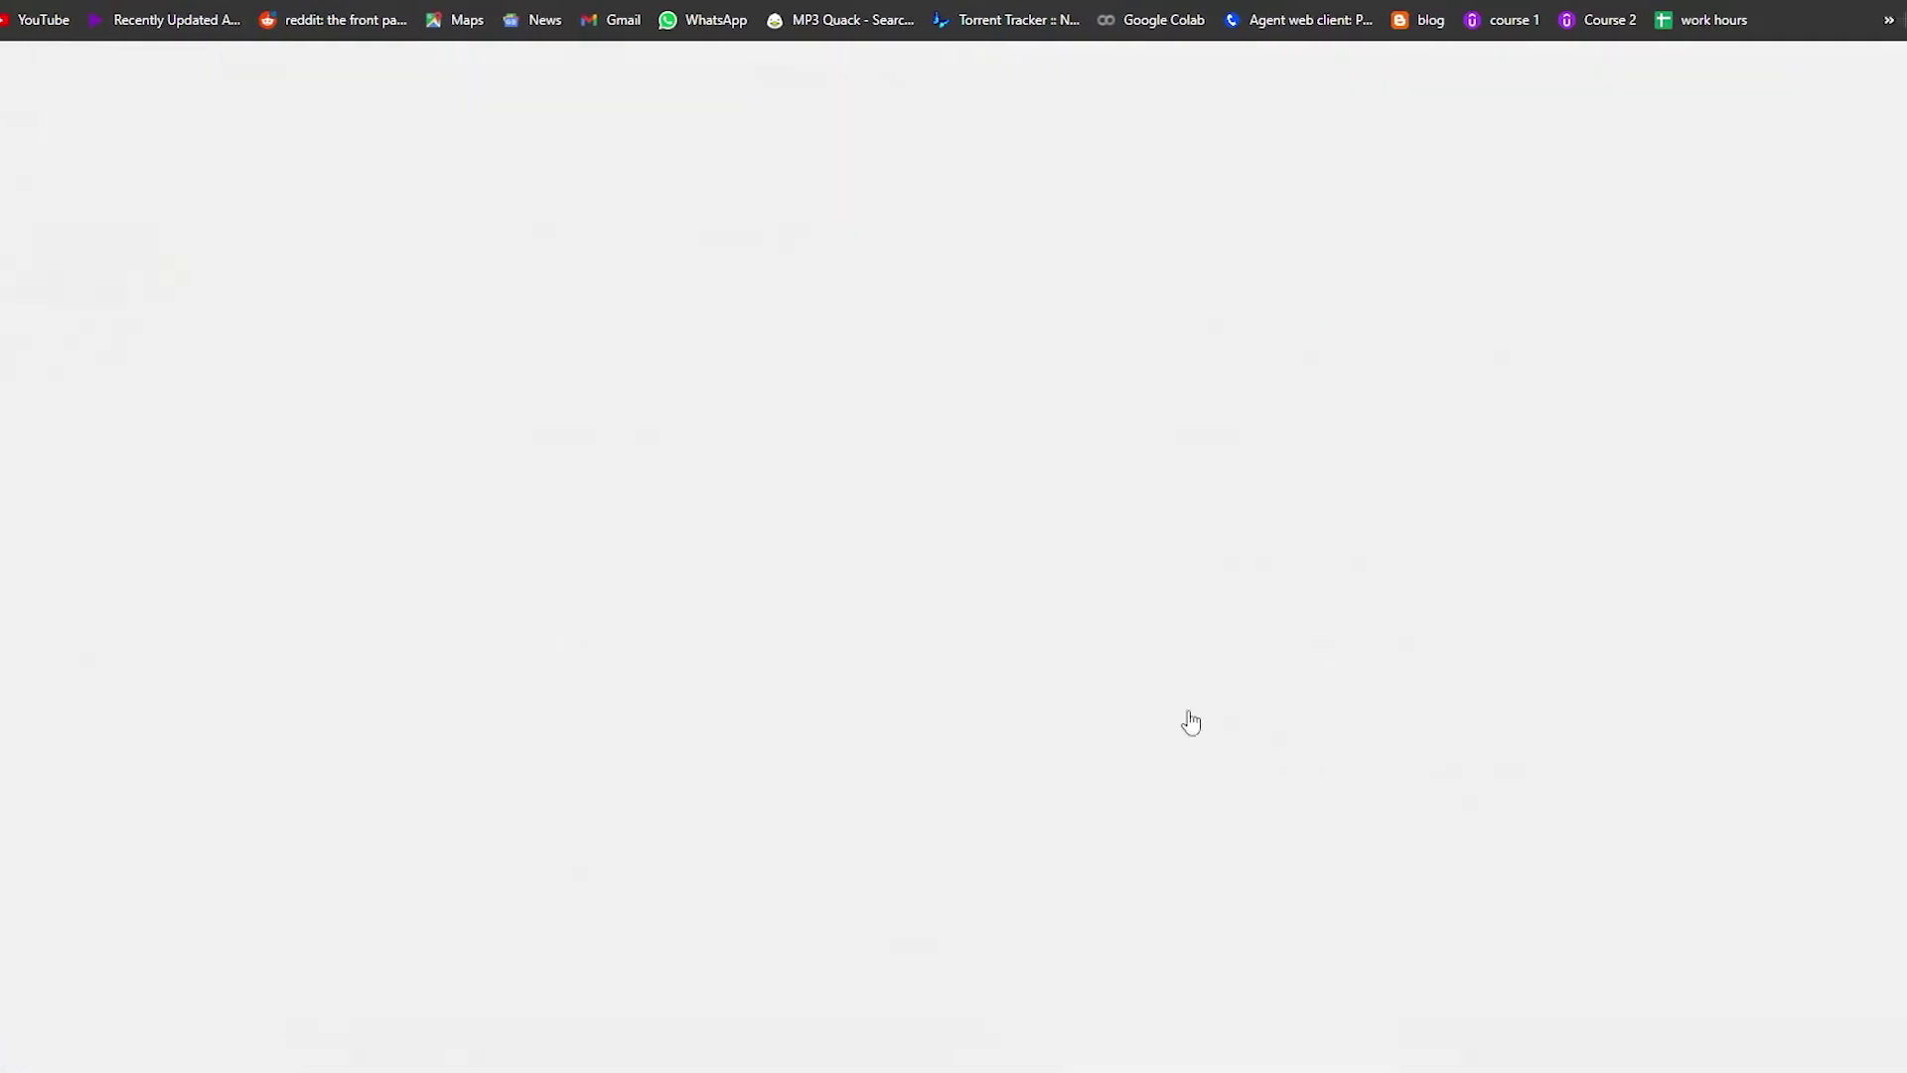
scroll(945, 722, up, 5)
scroll(944, 722, up, 10)
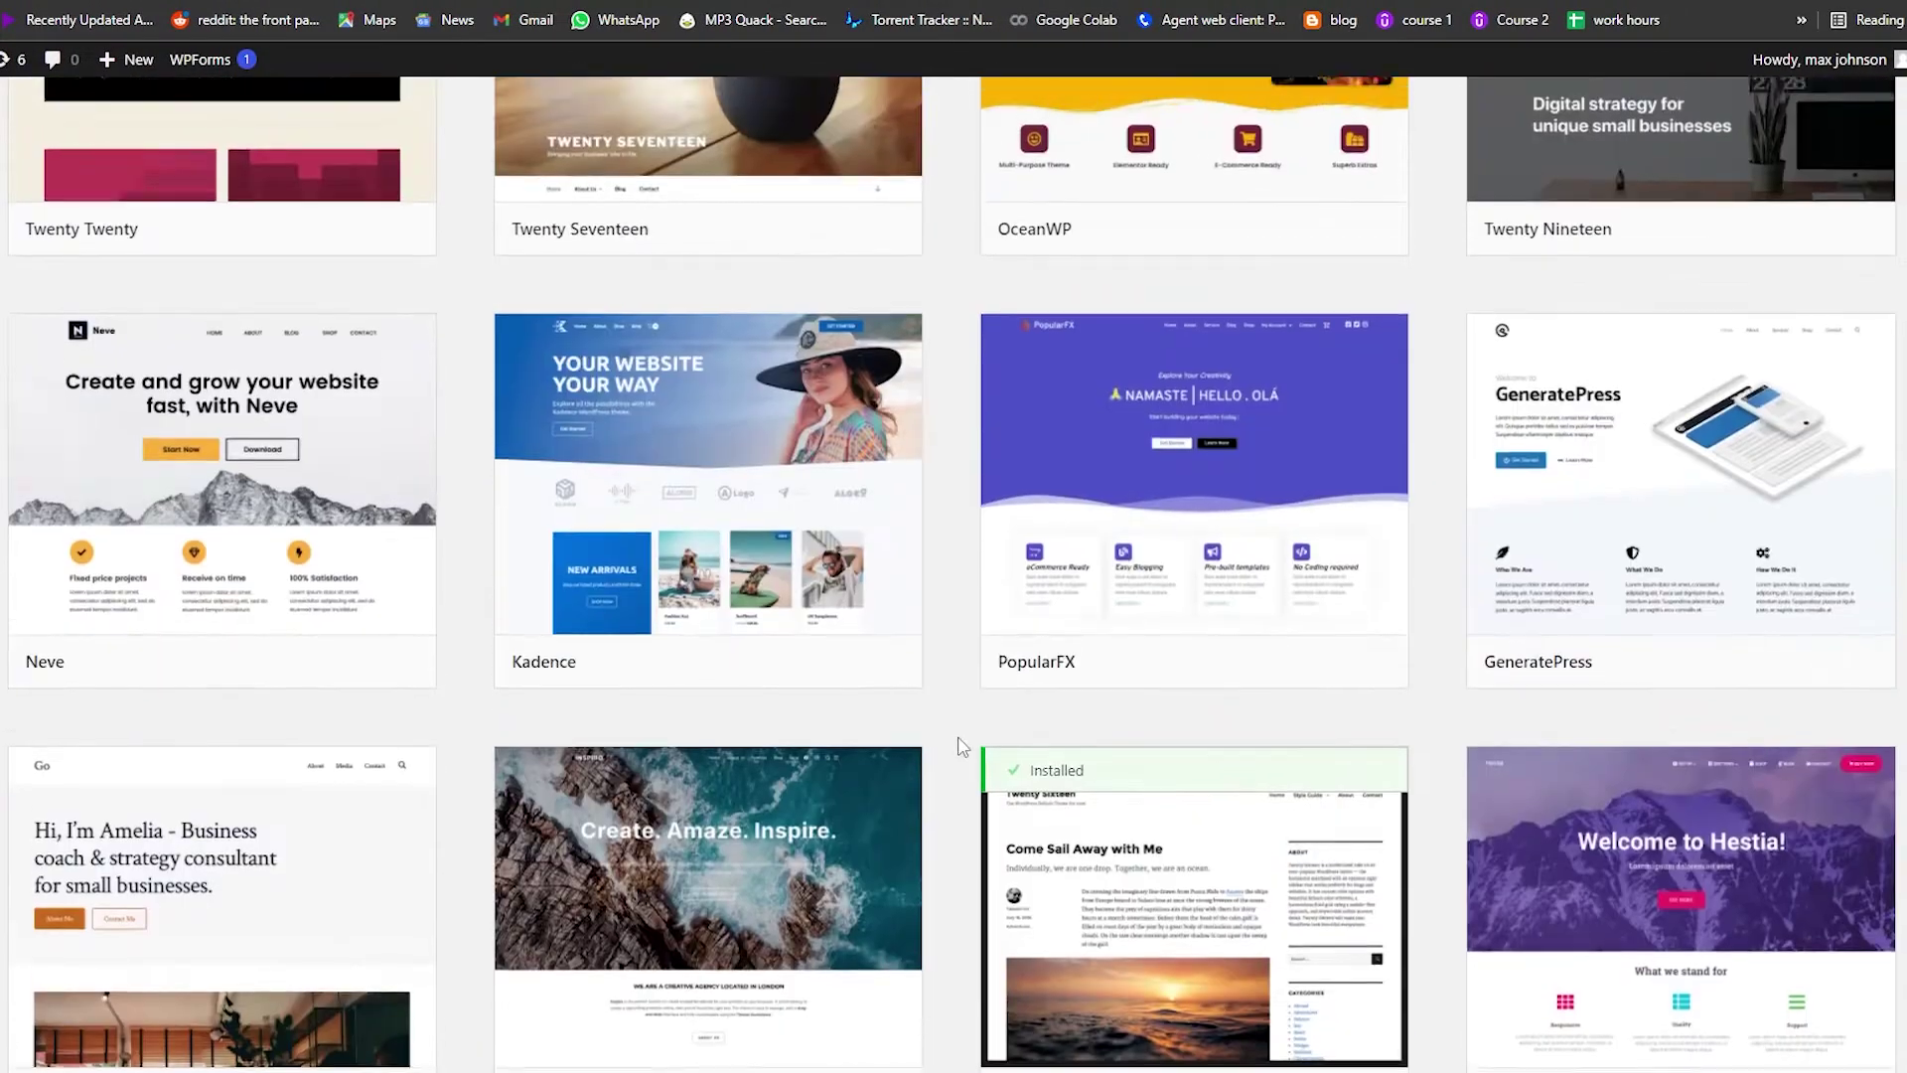
scroll(695, 895, down, 2)
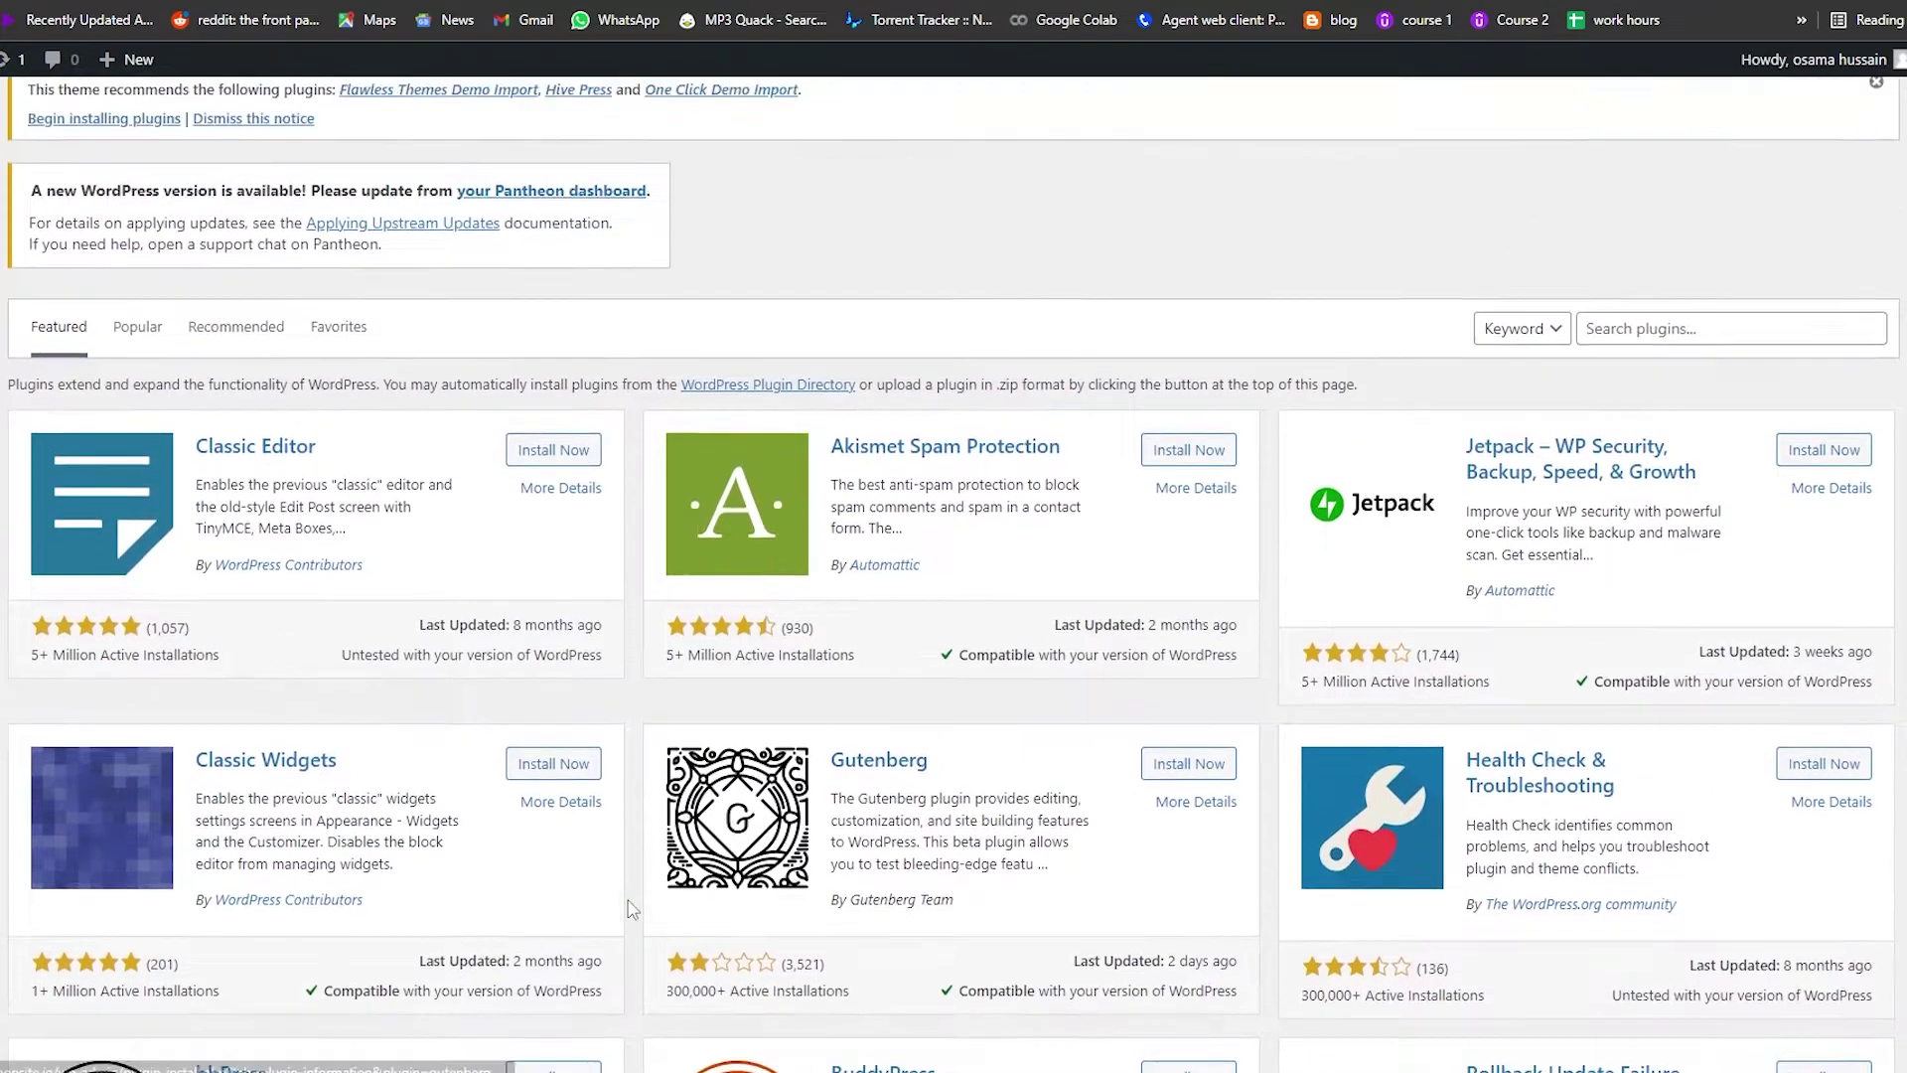
Search the plugin directory for 'astra'.
scroll(631, 864, up, 1)
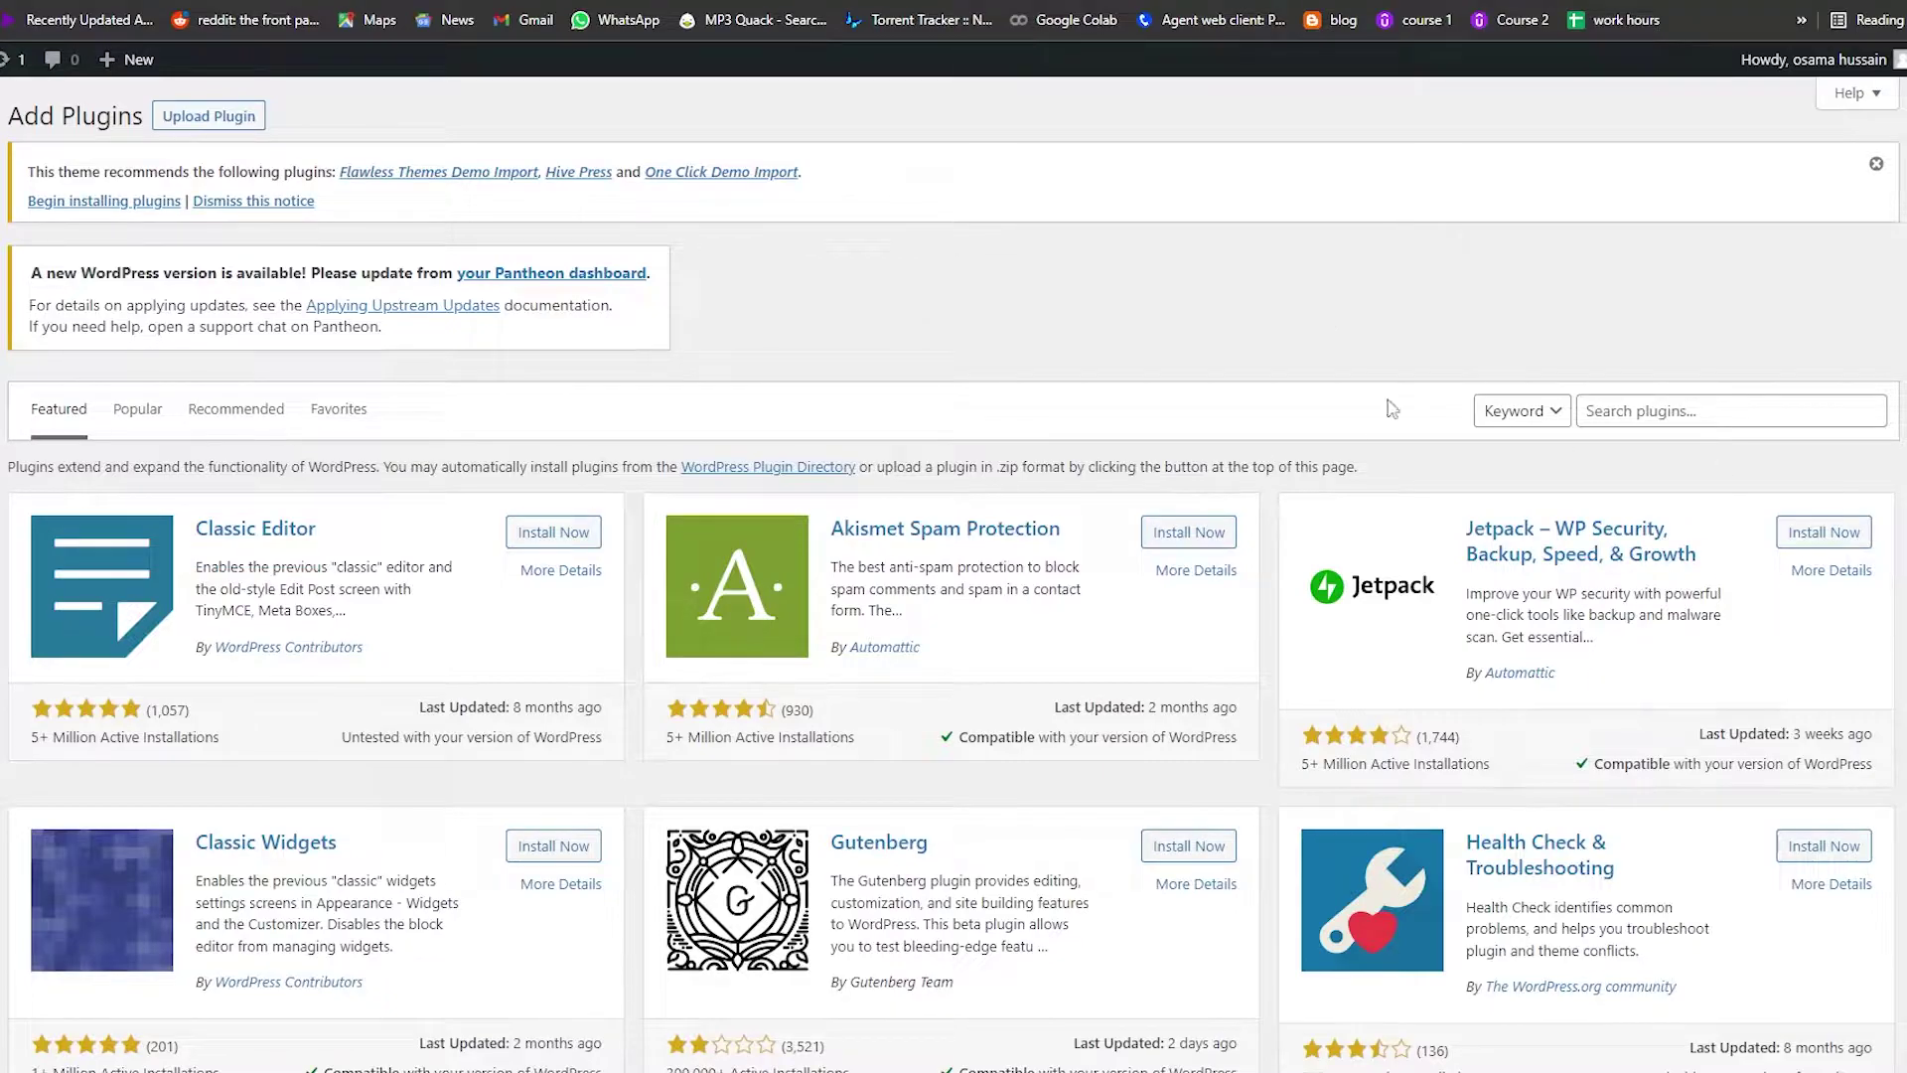
click(1652, 410)
click(1630, 463)
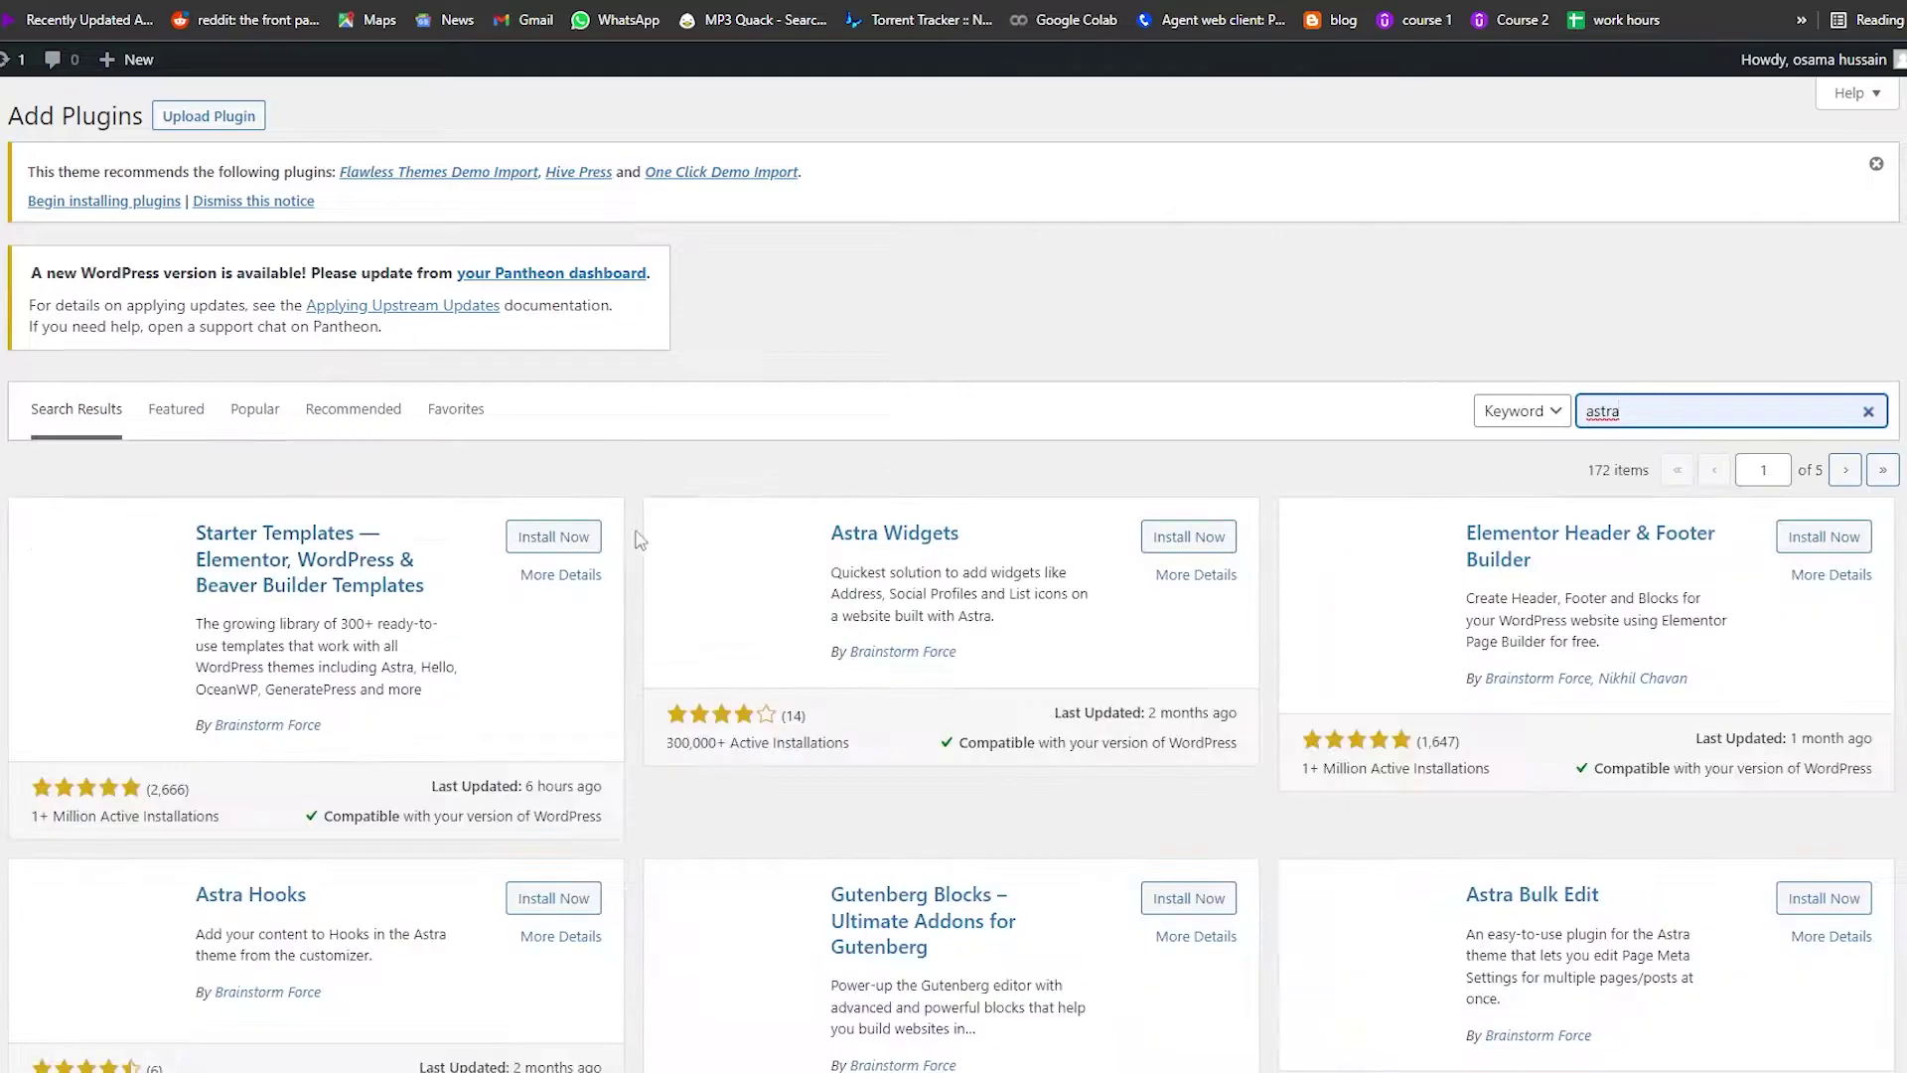
Install and activate Starter Templates, then return and select the old search term.
click(573, 538)
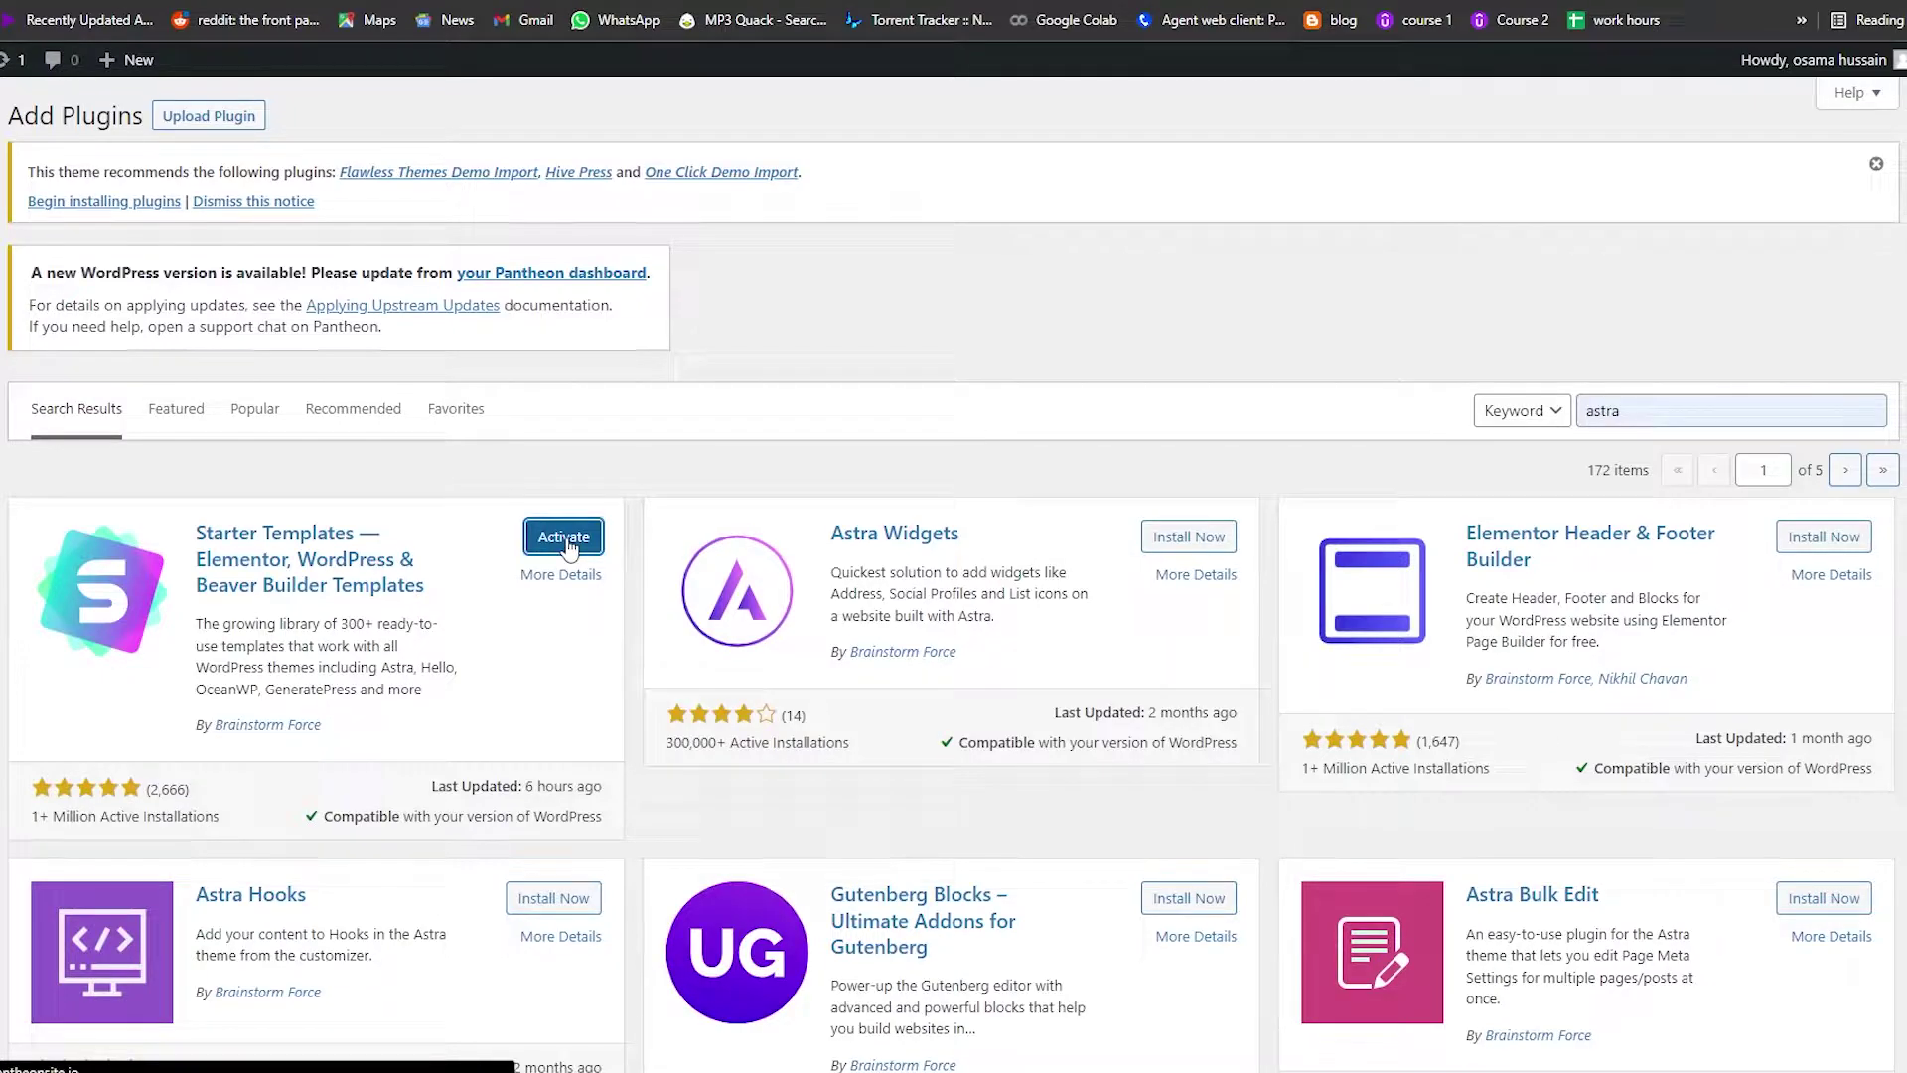
click(566, 539)
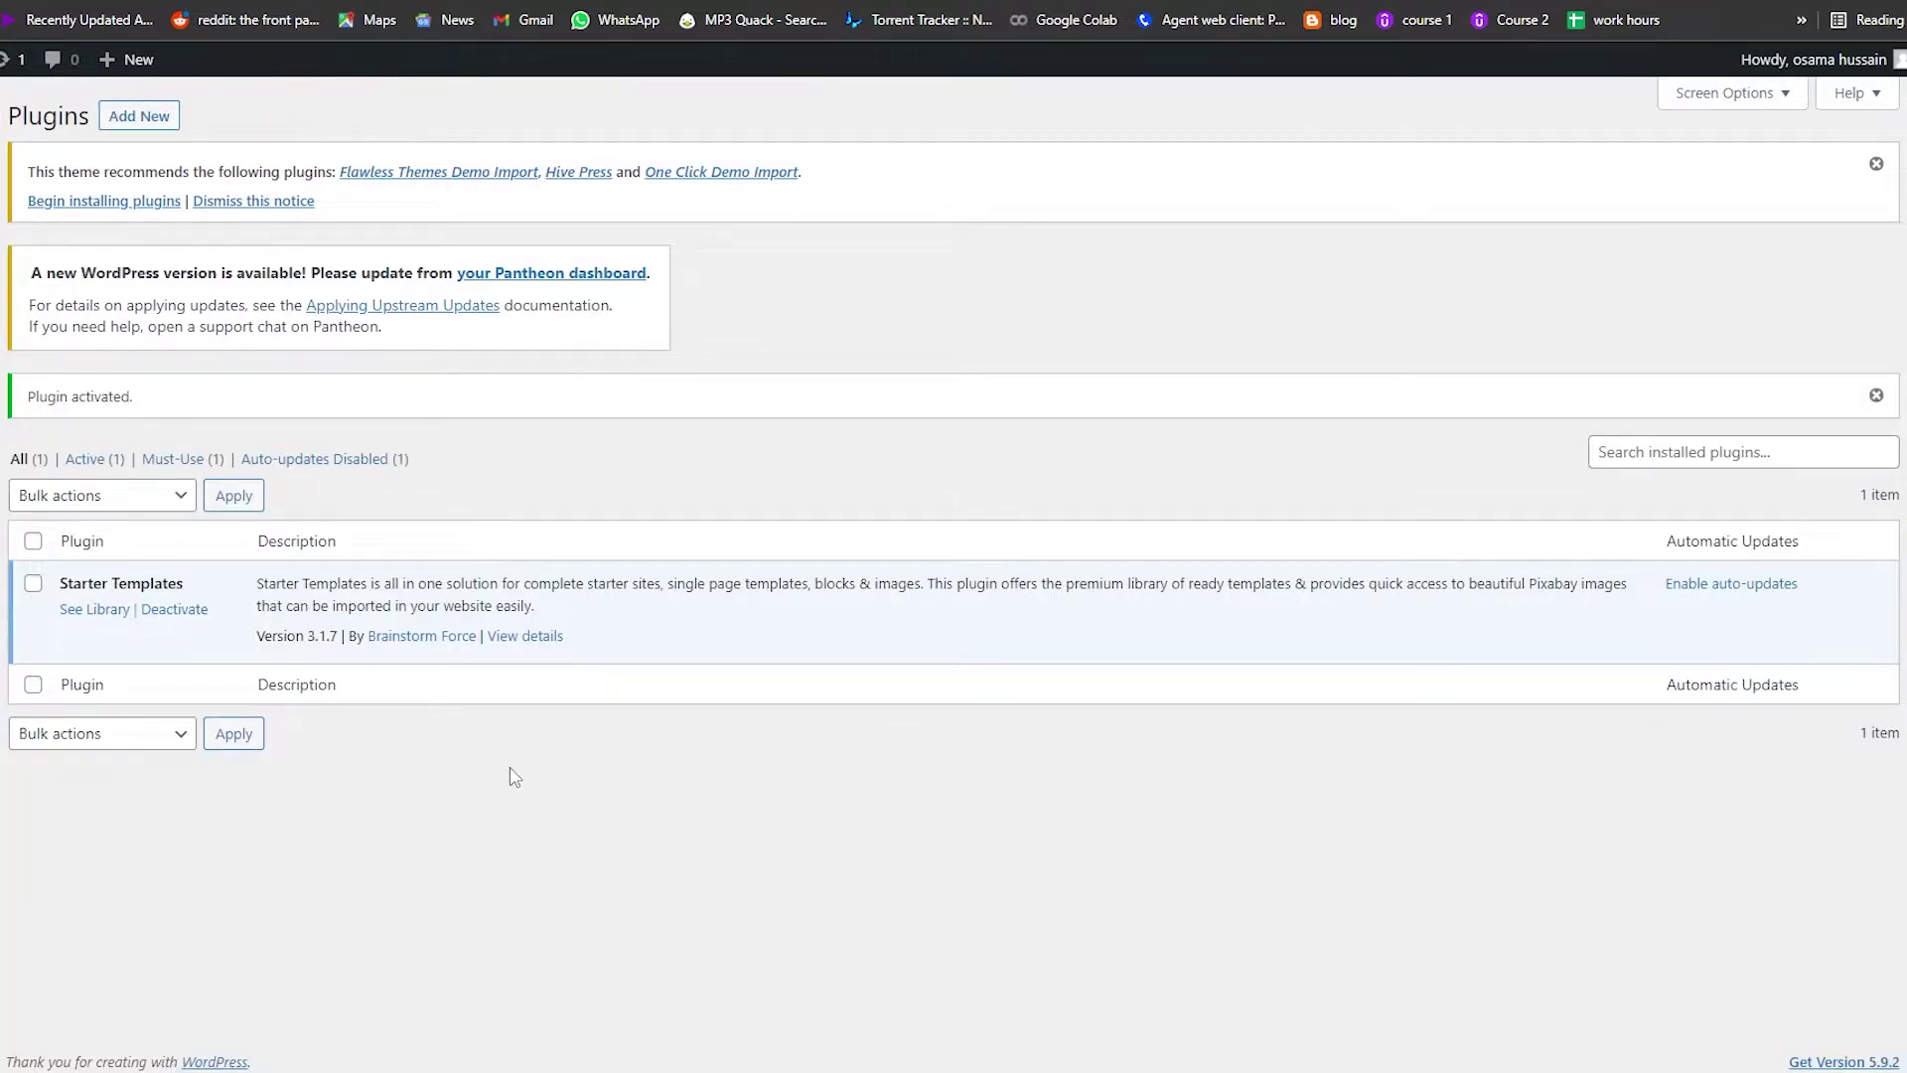
key(alt+Left)
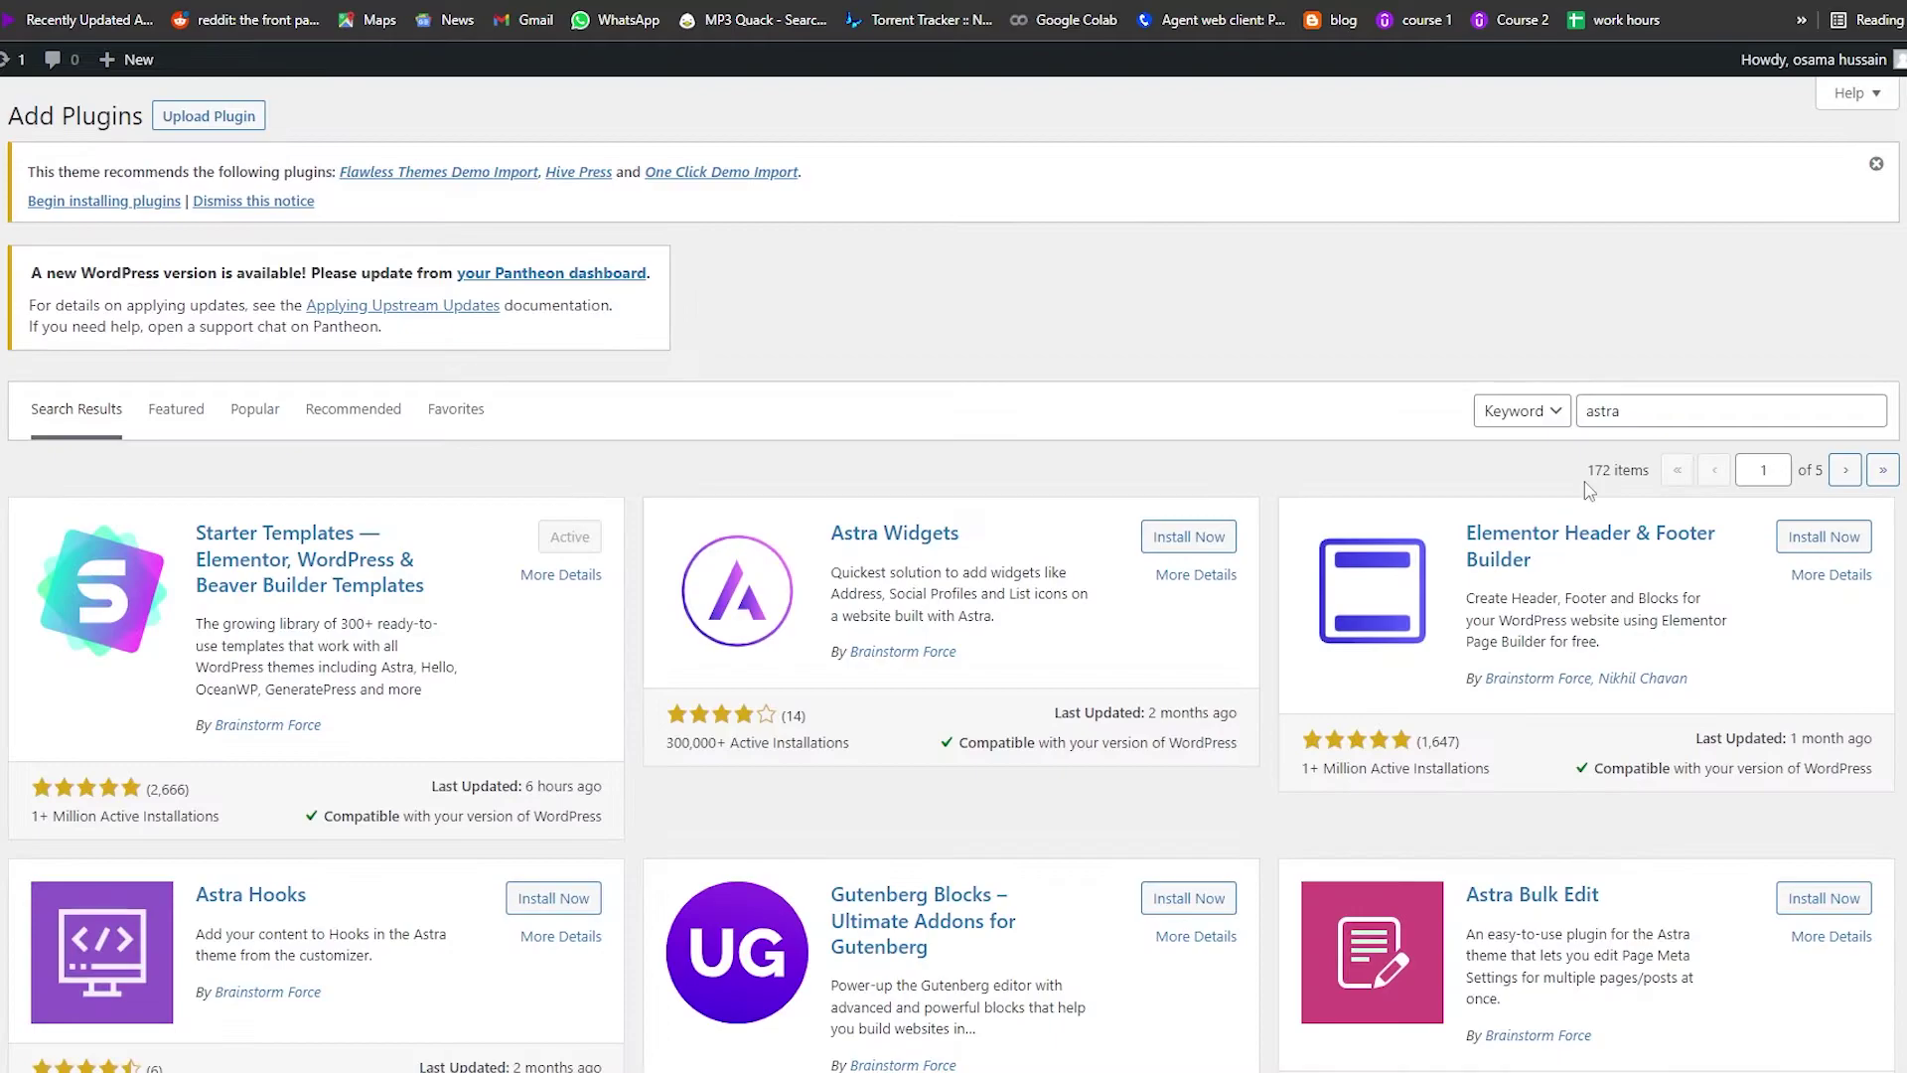
drag(1633, 416, 1480, 434)
Search for 'elementor', then install and activate Elementor Website Builder.
text(el)
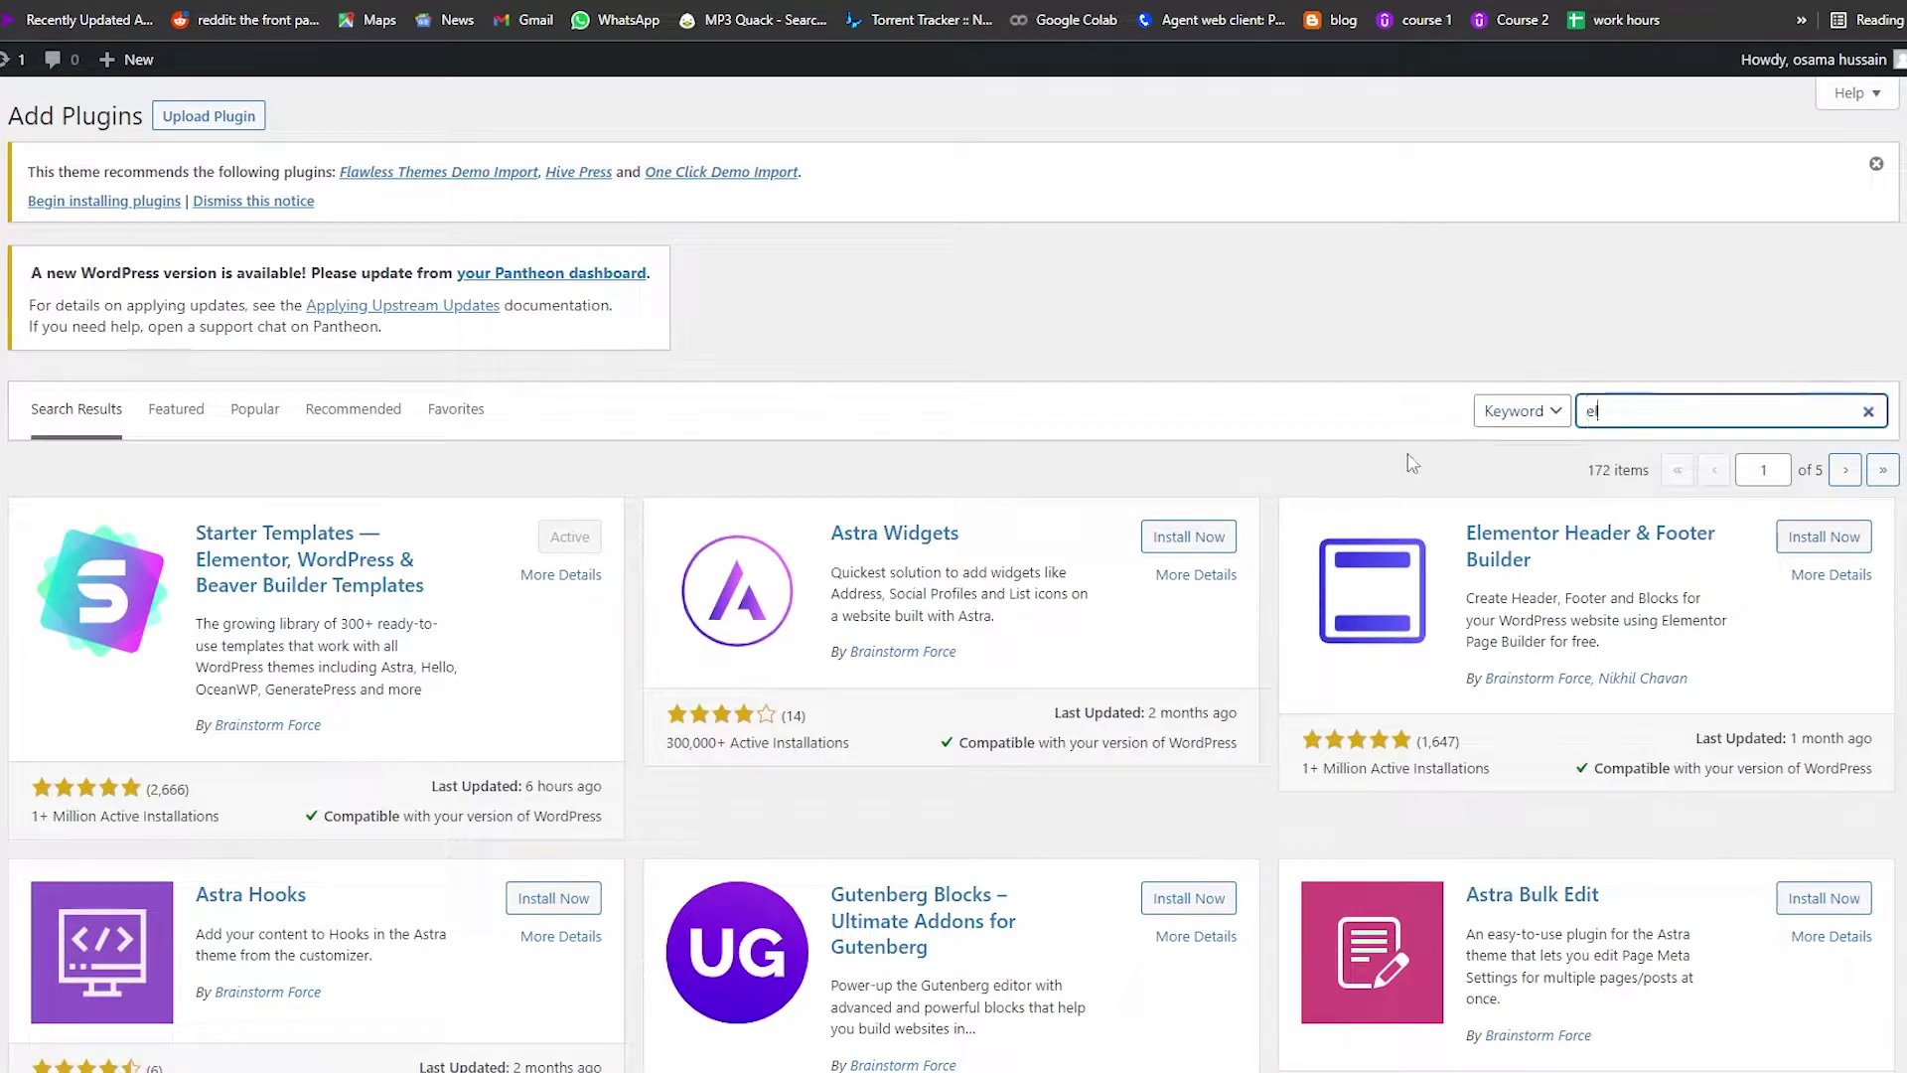
text(ementor)
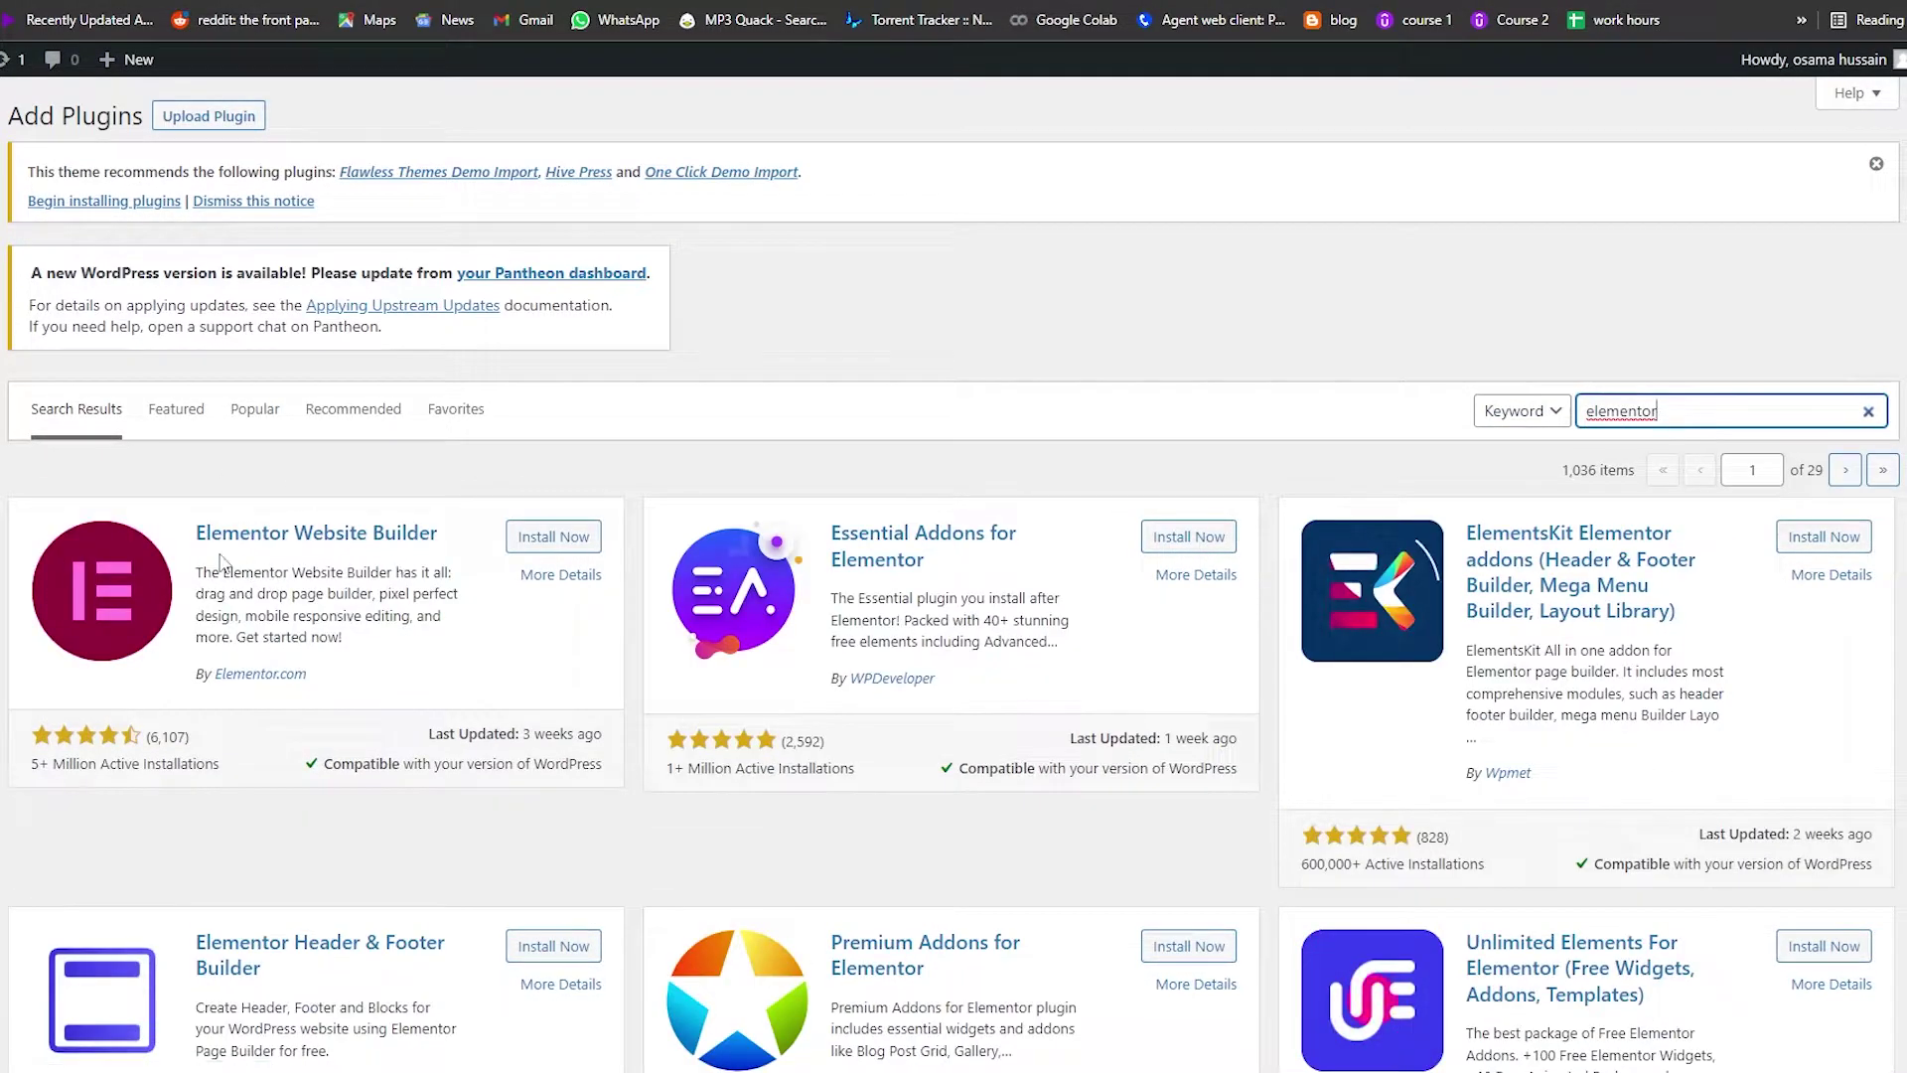
click(574, 546)
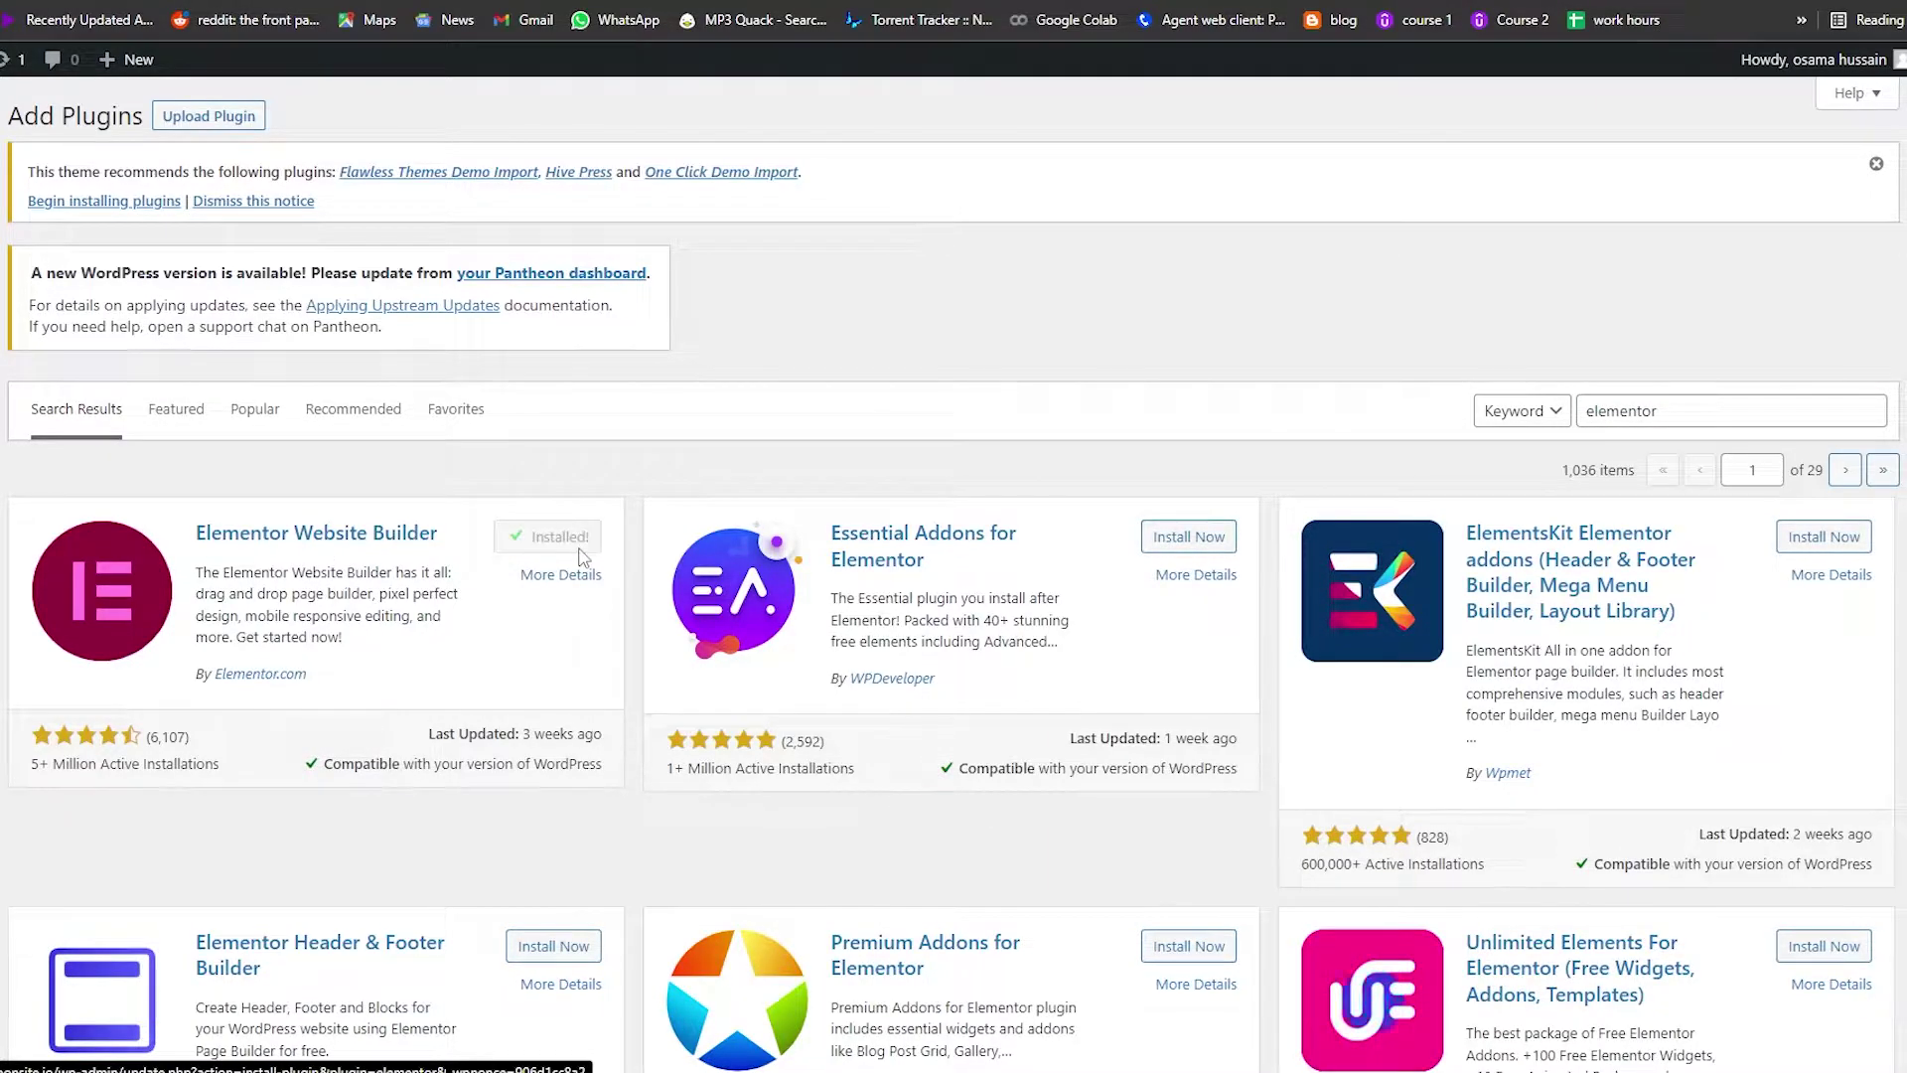
click(581, 548)
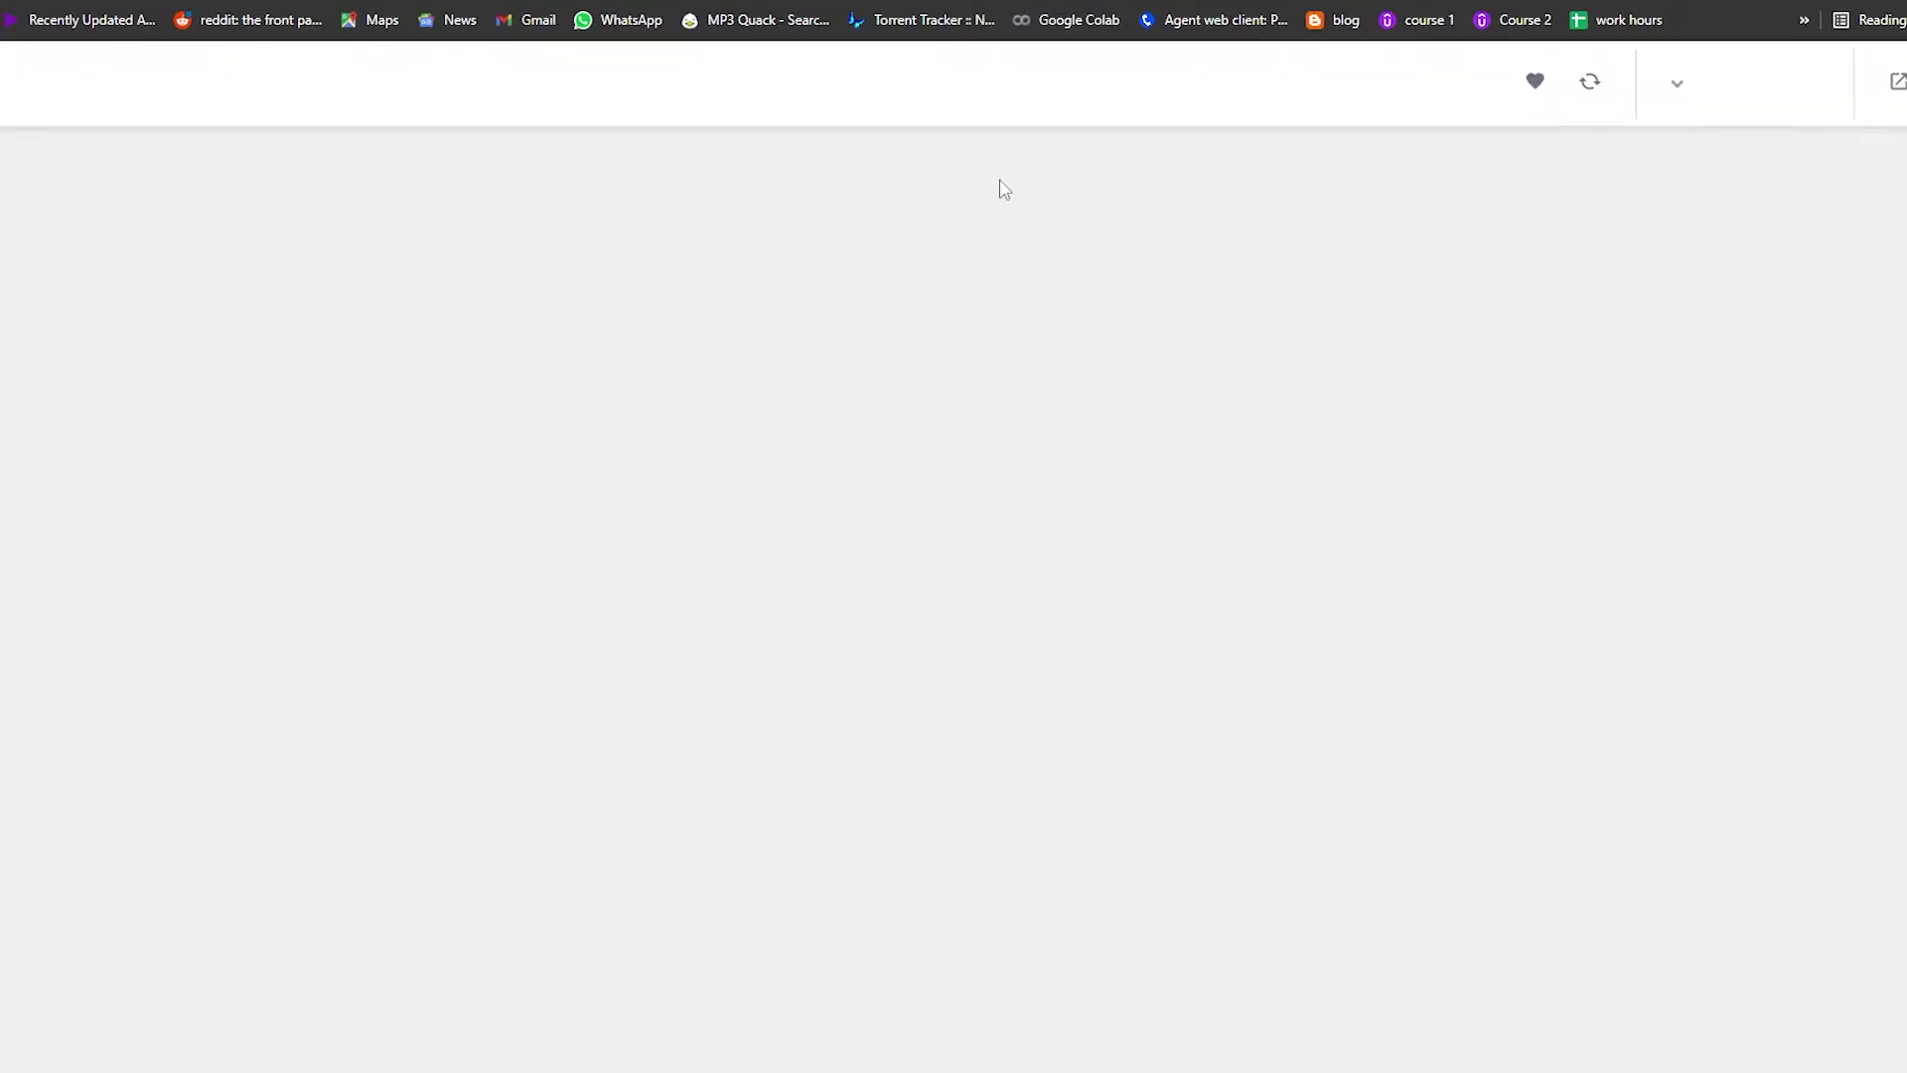
Search the Starter Templates library for 'store' and browse the matching shop designs.
scroll(855, 716, down, 4)
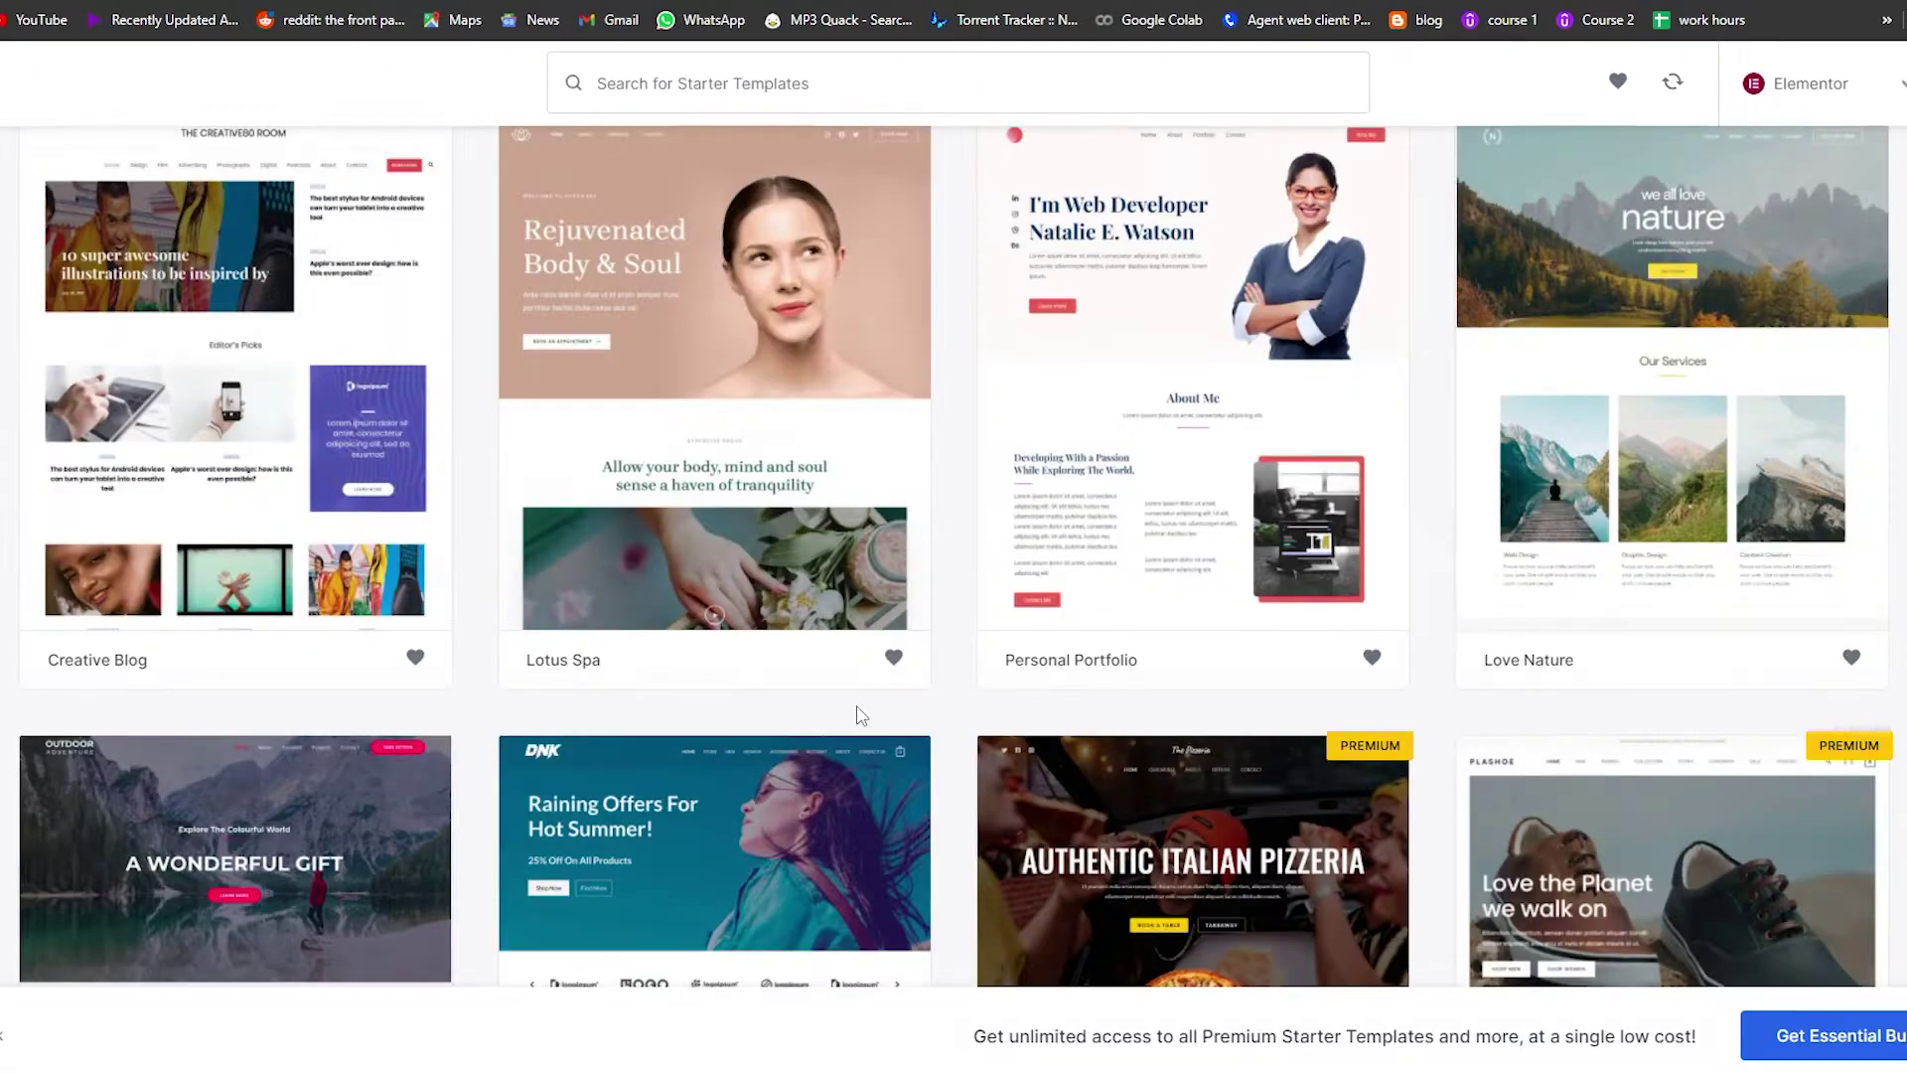
scroll(894, 713, down, 1)
scroll(969, 750, up, 3)
scroll(974, 736, up, 2)
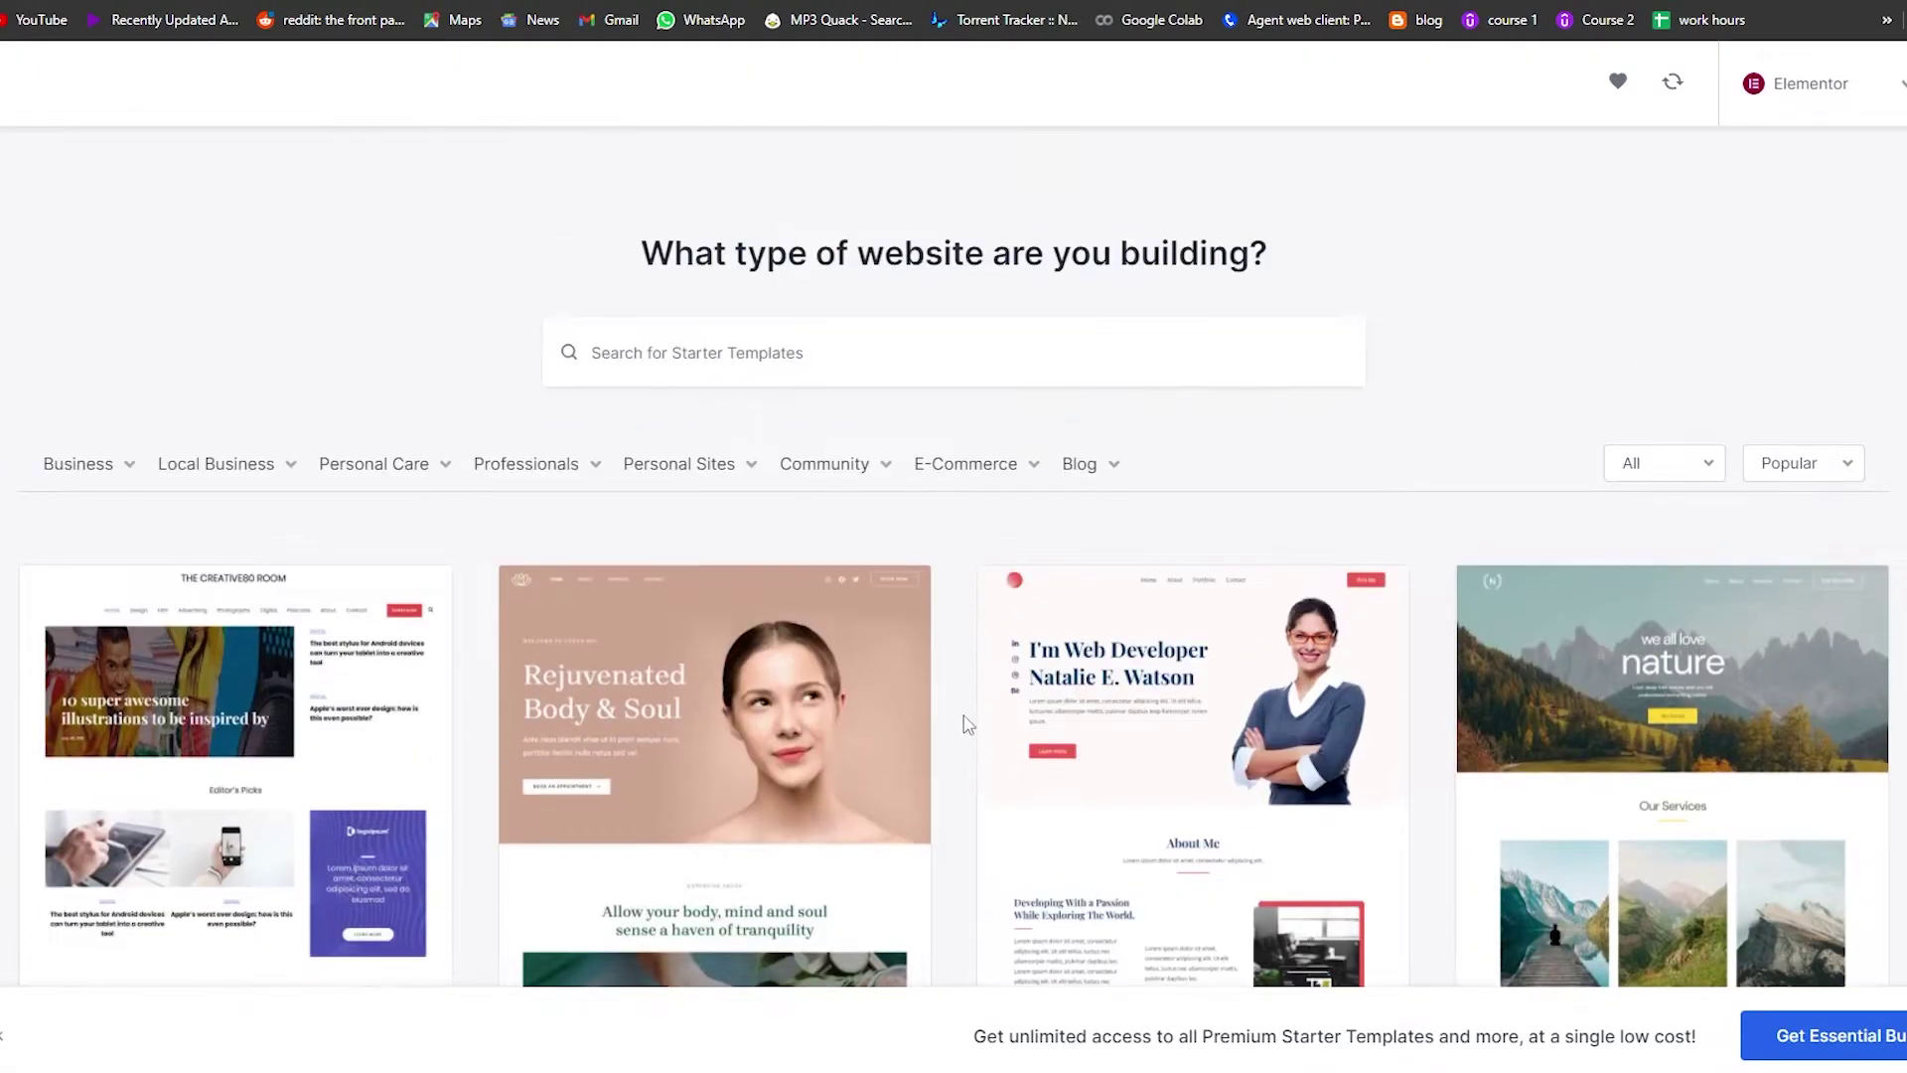
click(736, 374)
text(s)
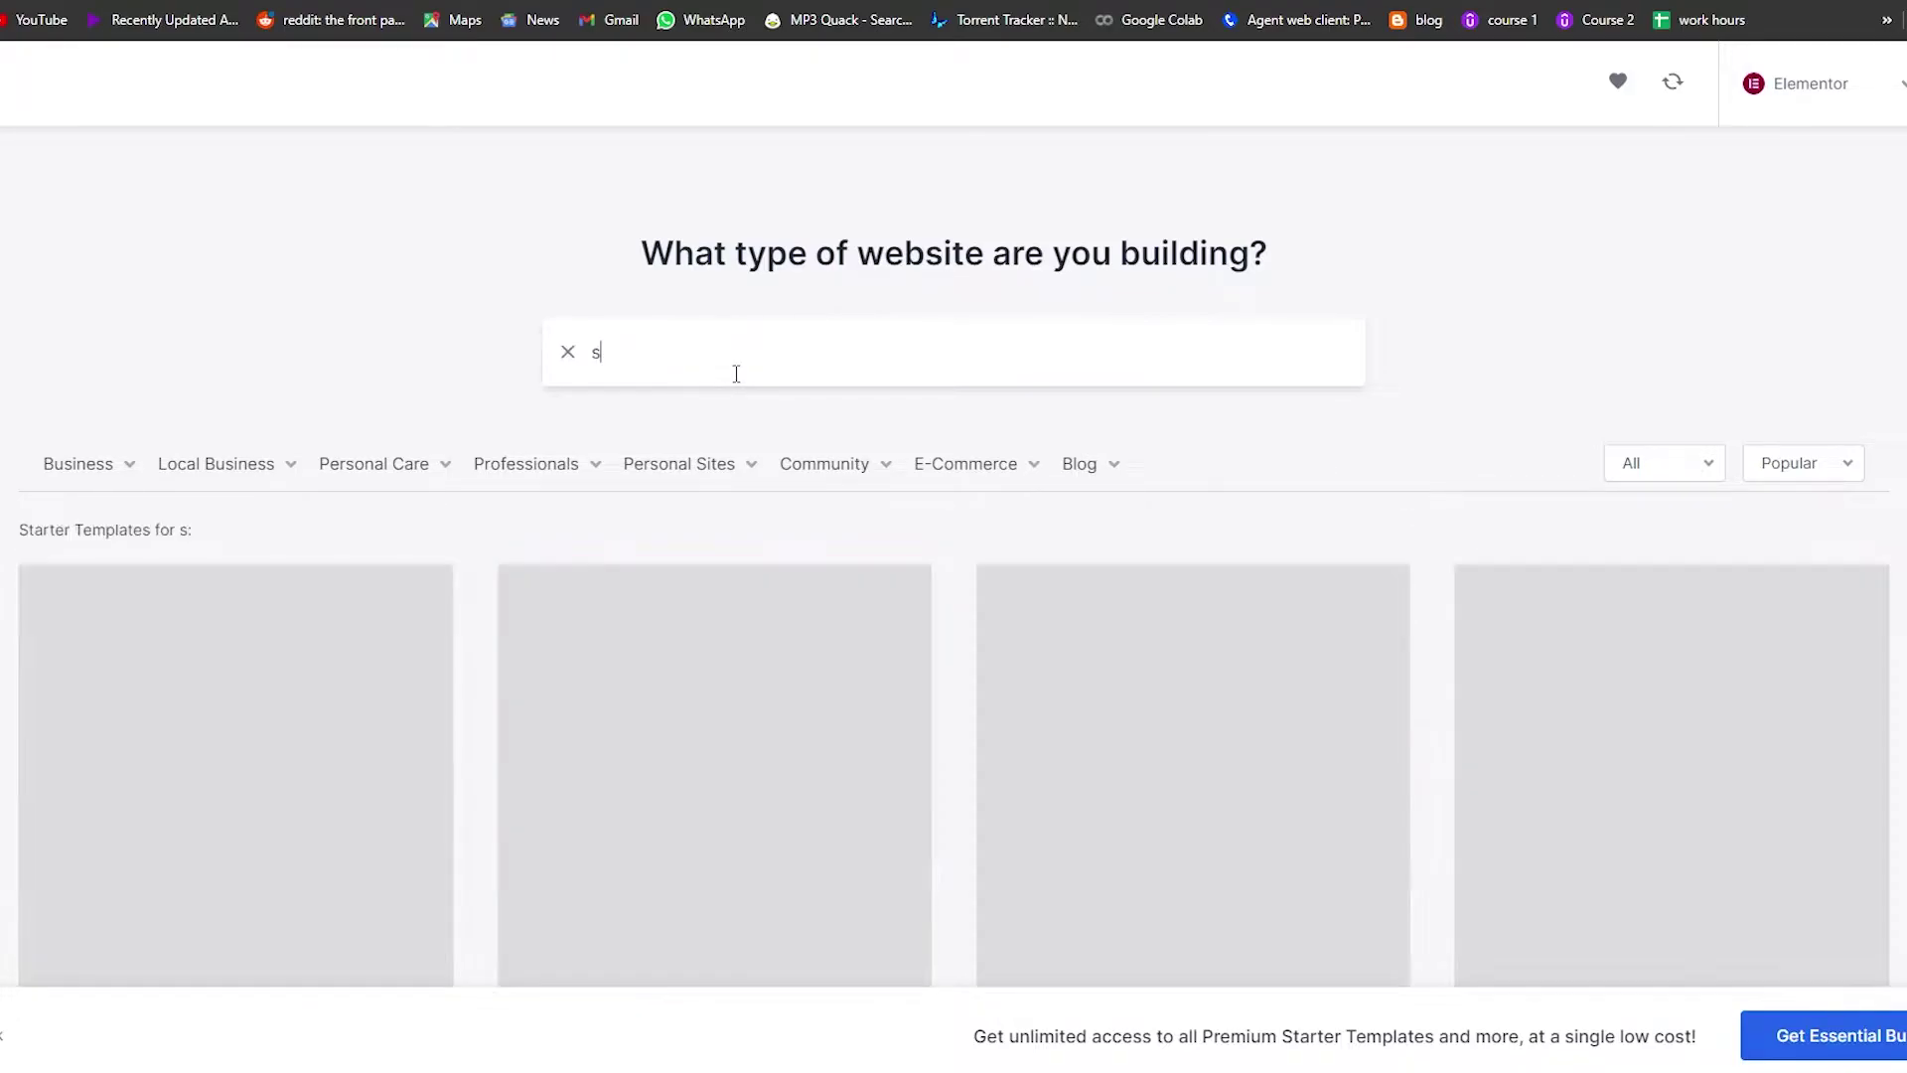
text(tore)
scroll(301, 435, down, 5)
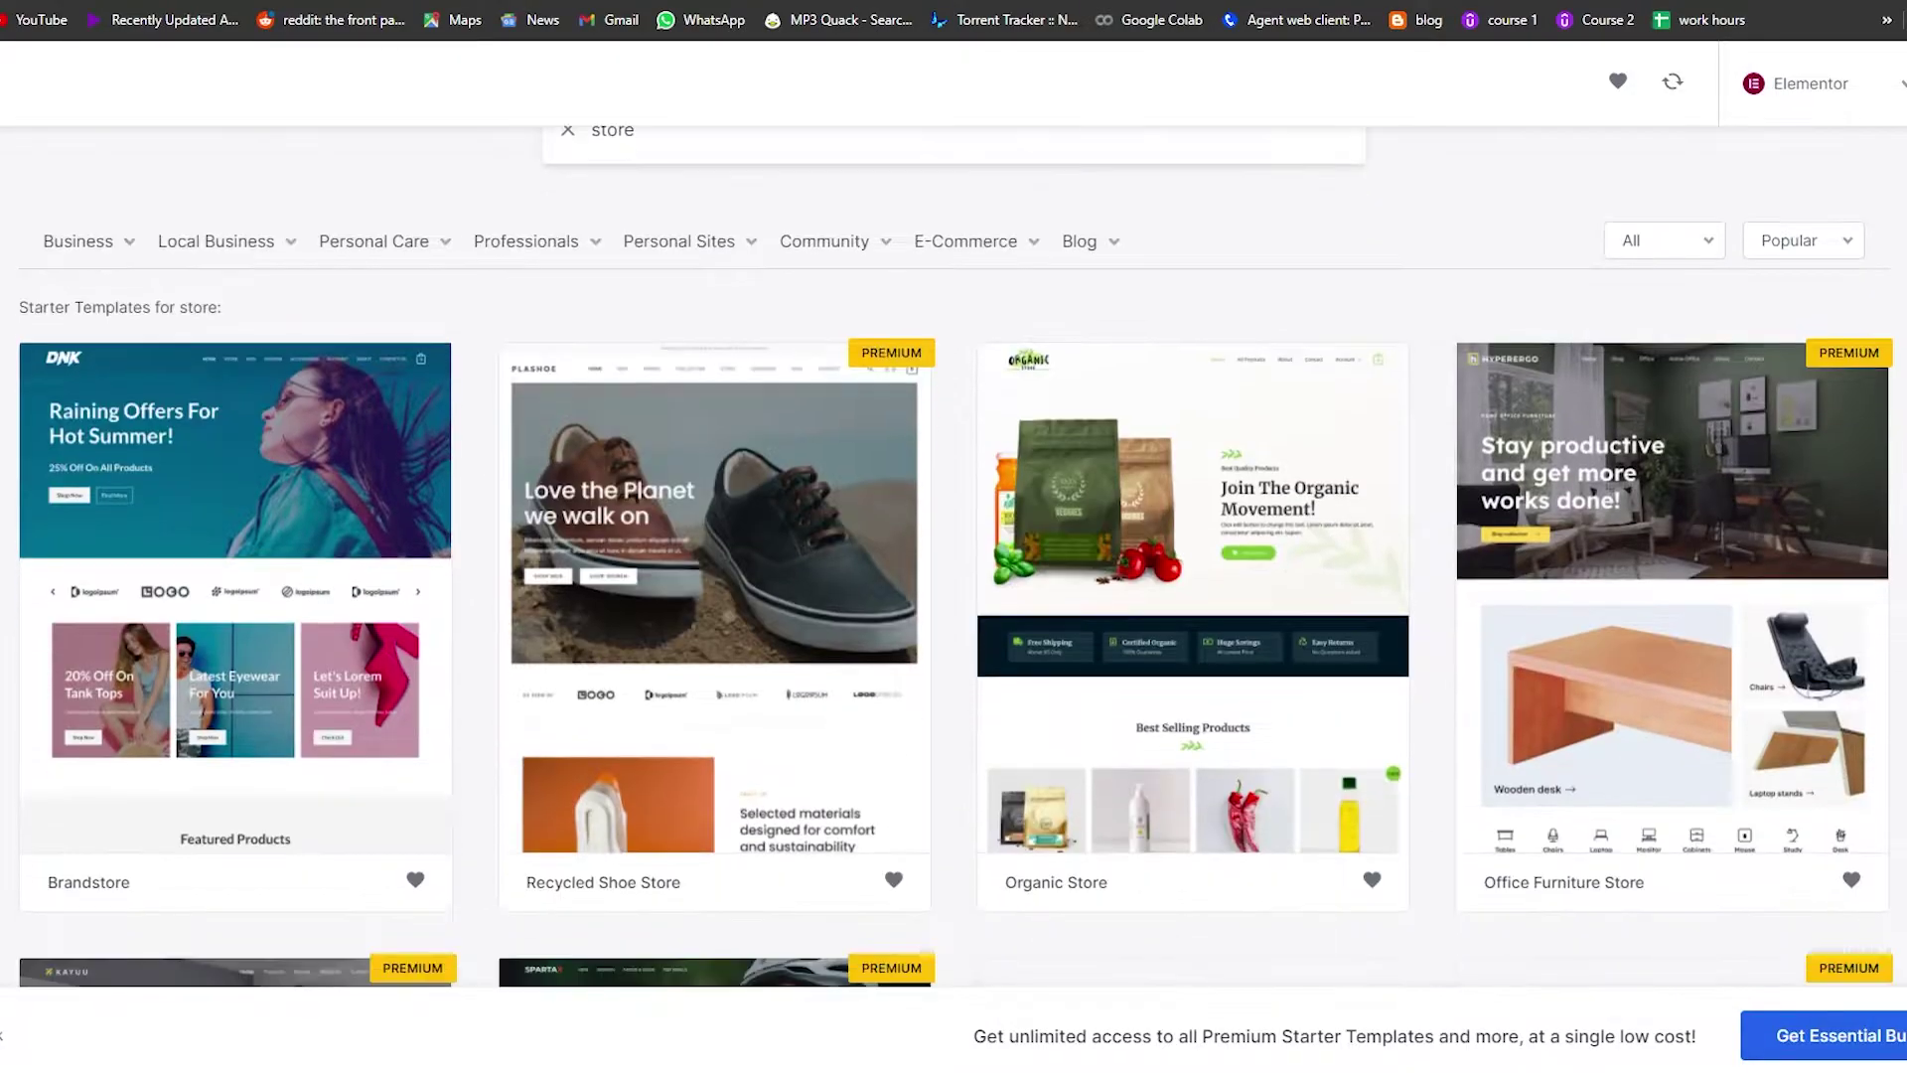
scroll(954, 556, down, 5)
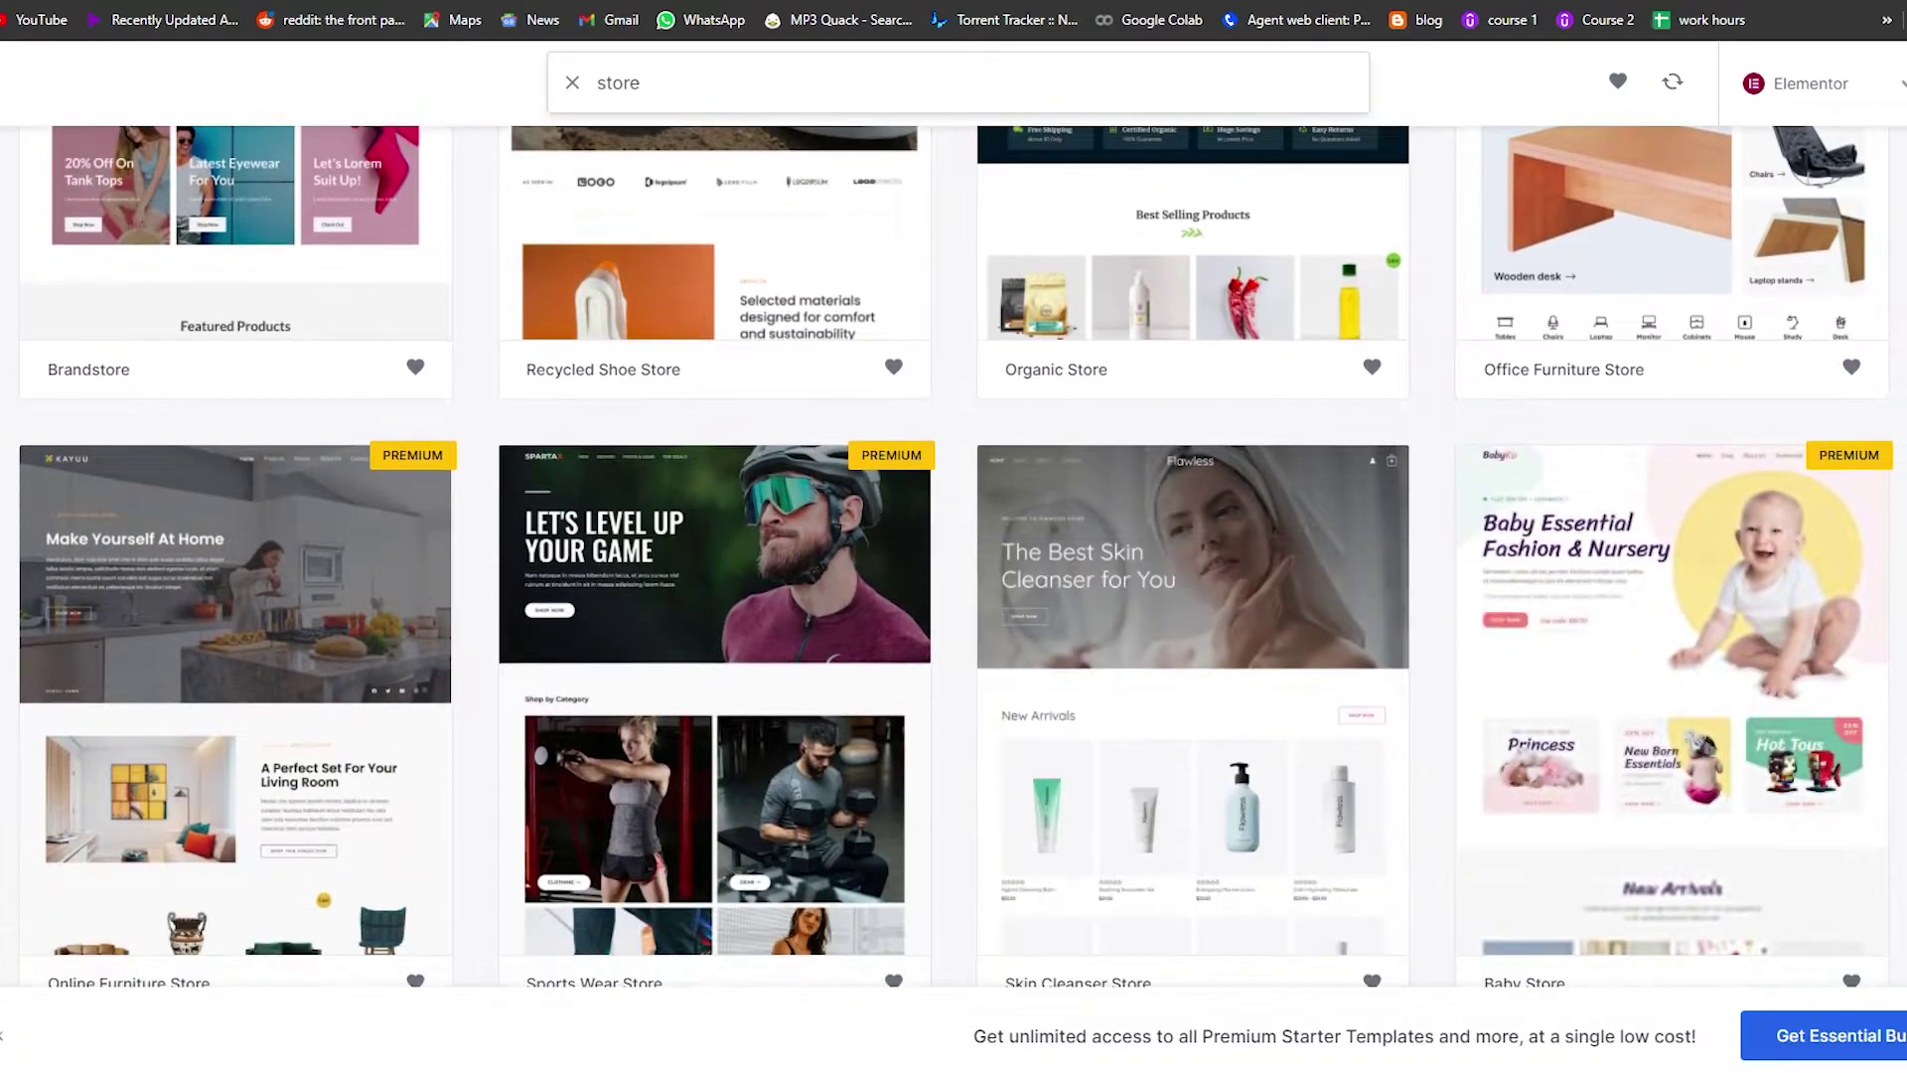
scroll(953, 557, down, 1)
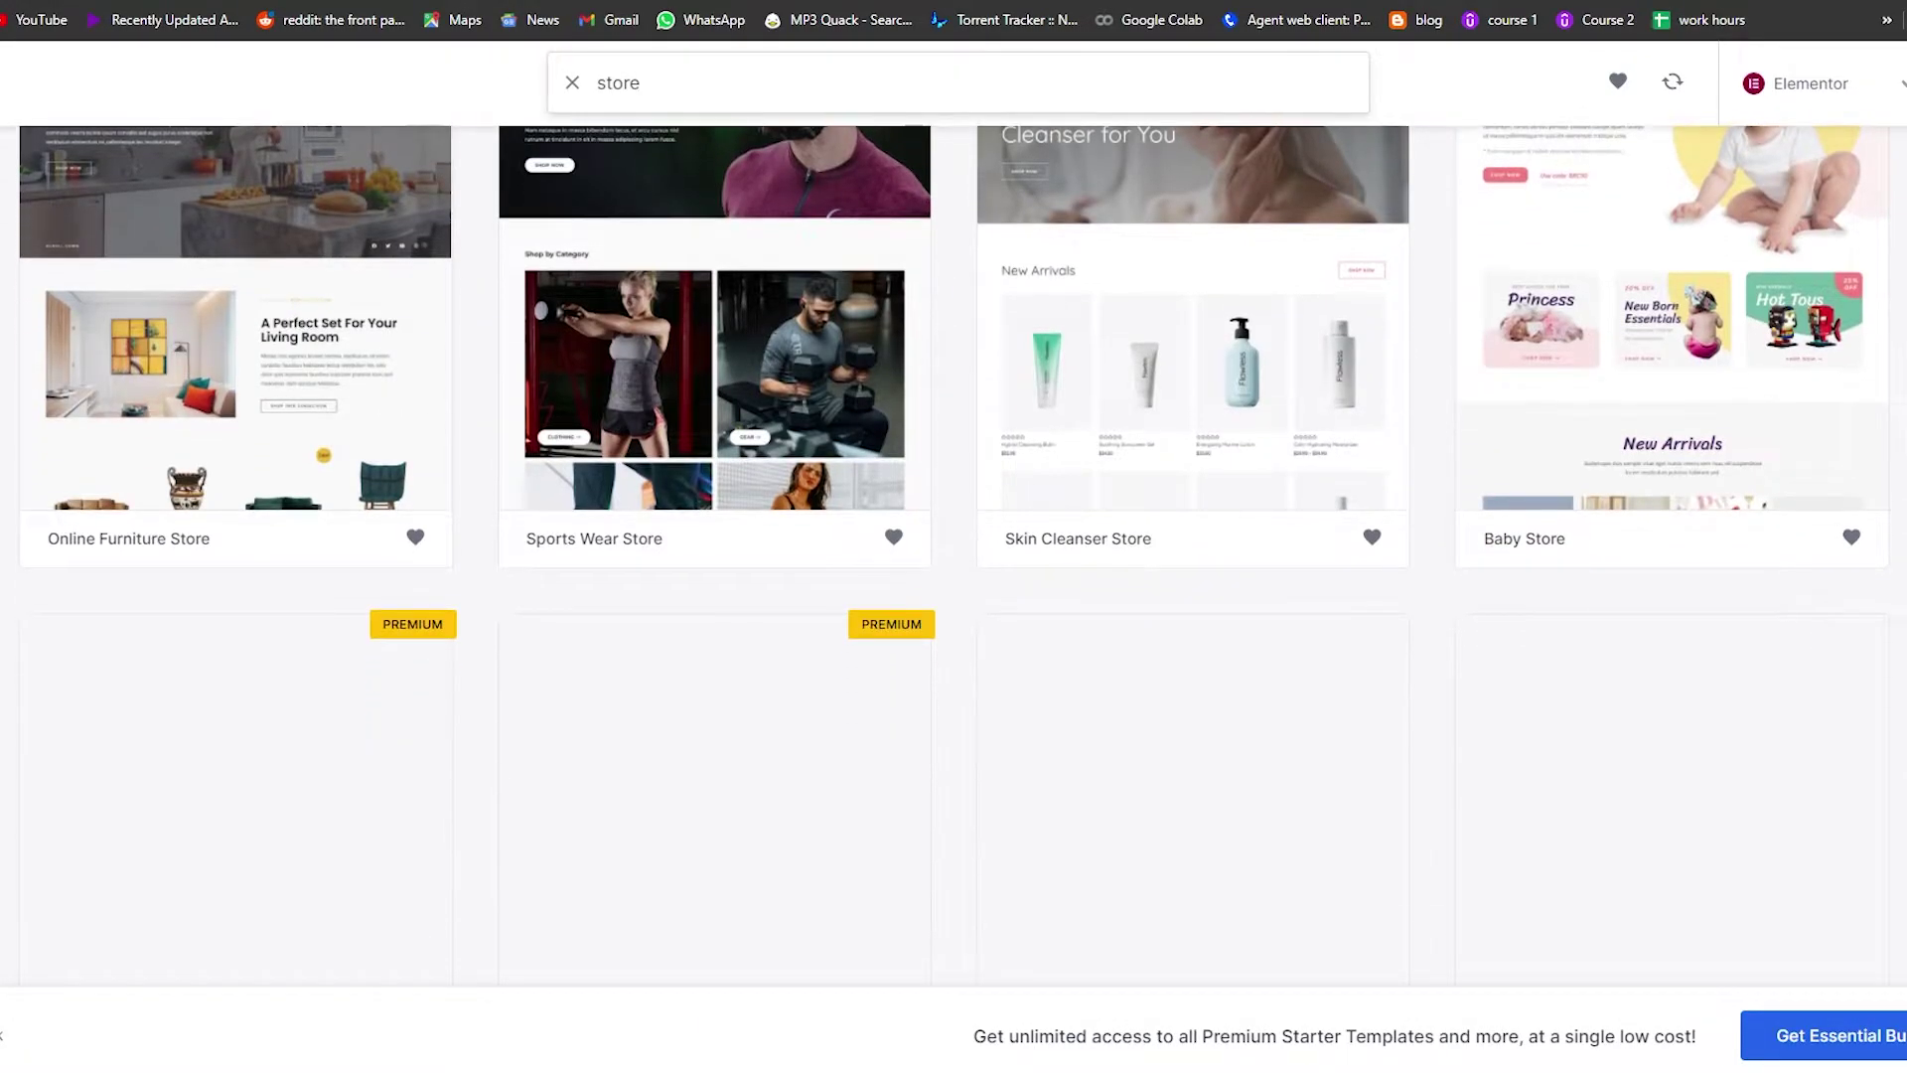
scroll(953, 556, down, 3)
scroll(954, 556, up, 2)
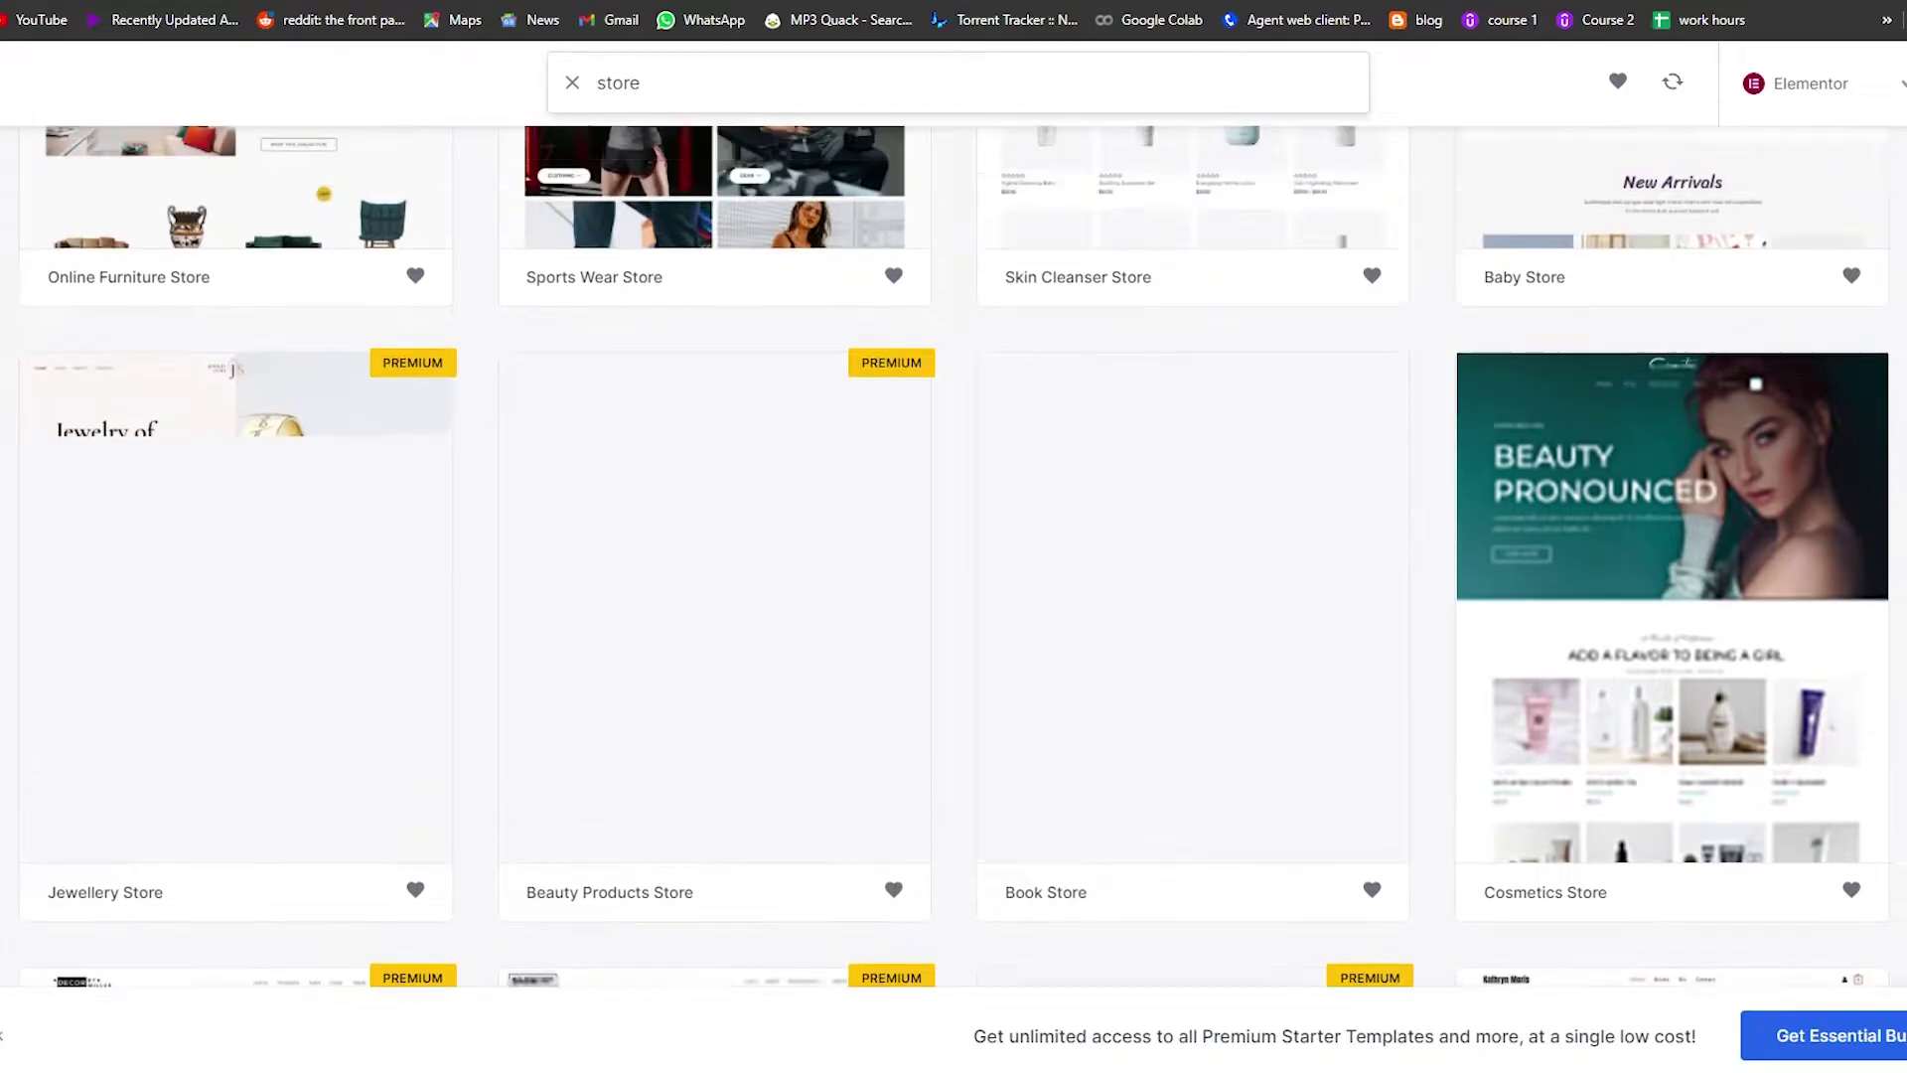
scroll(1191, 482, up, 3)
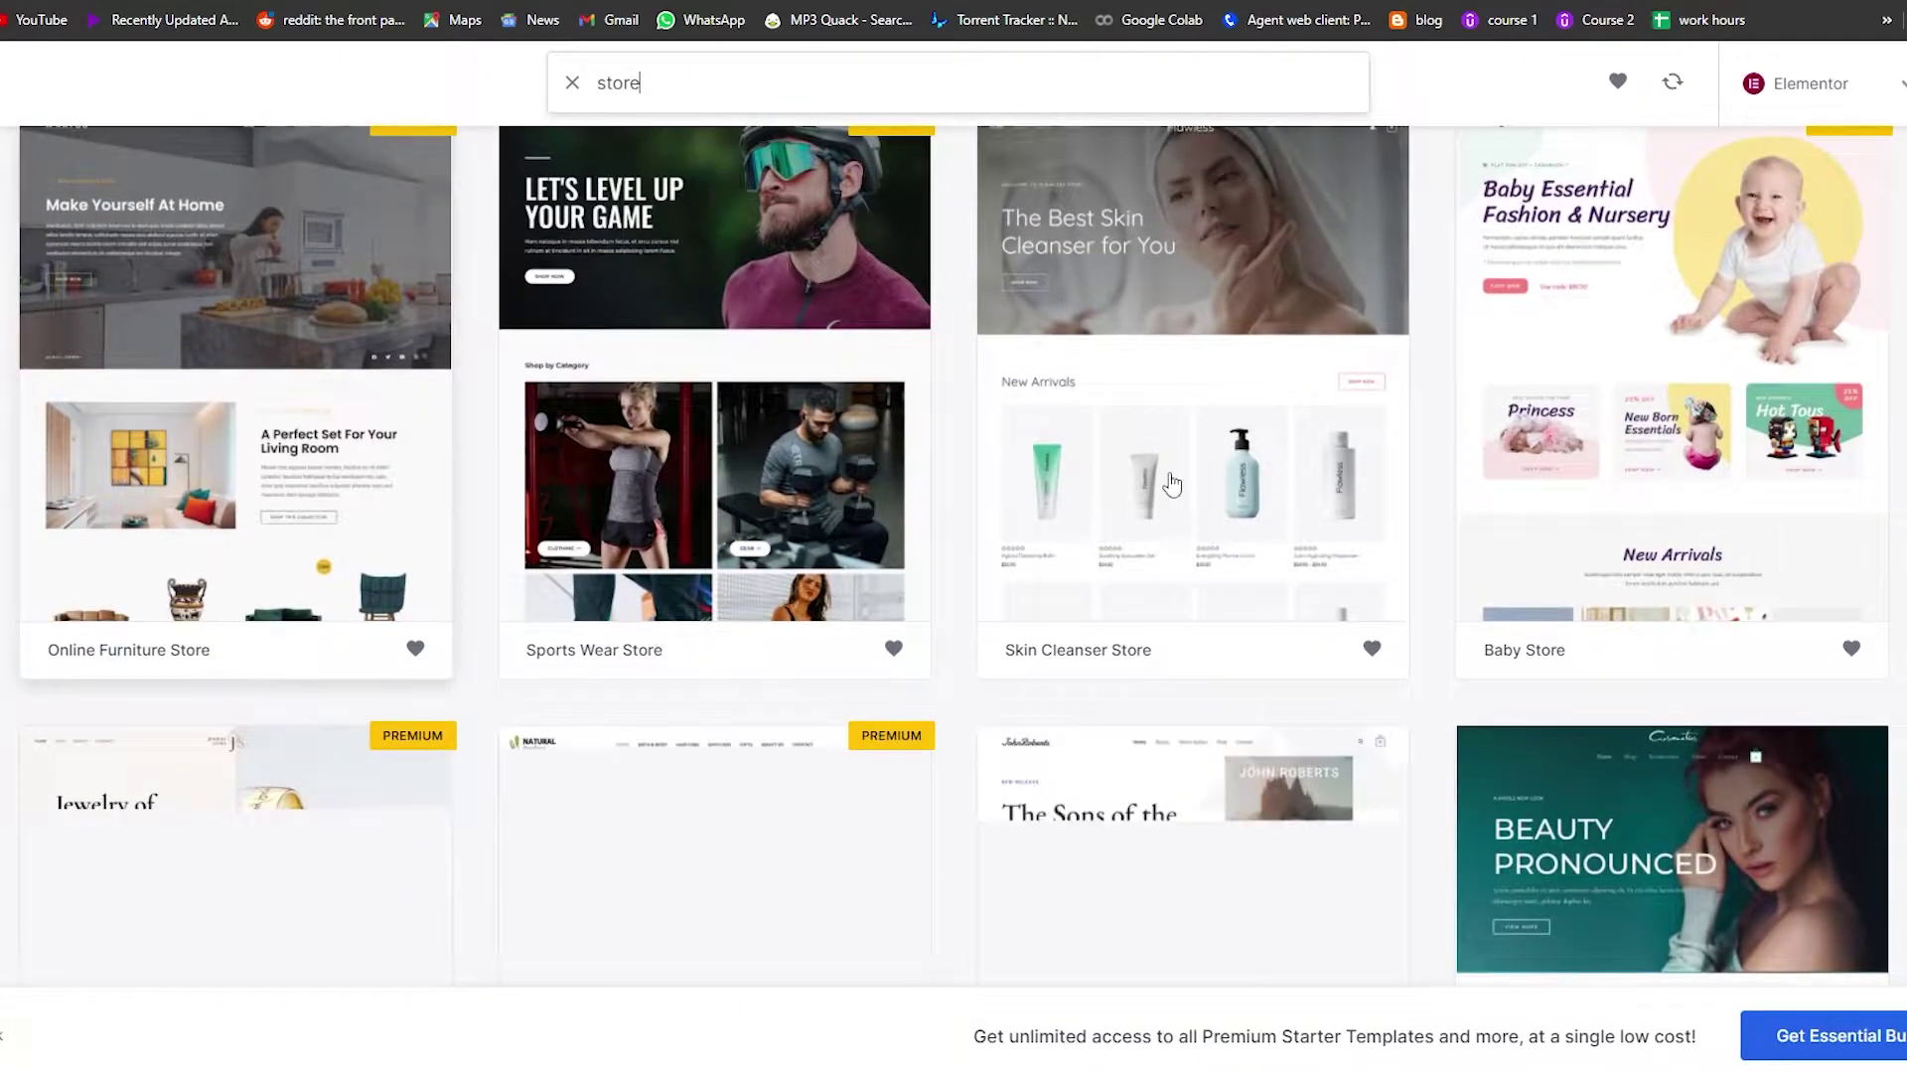
scroll(1190, 482, down, 2)
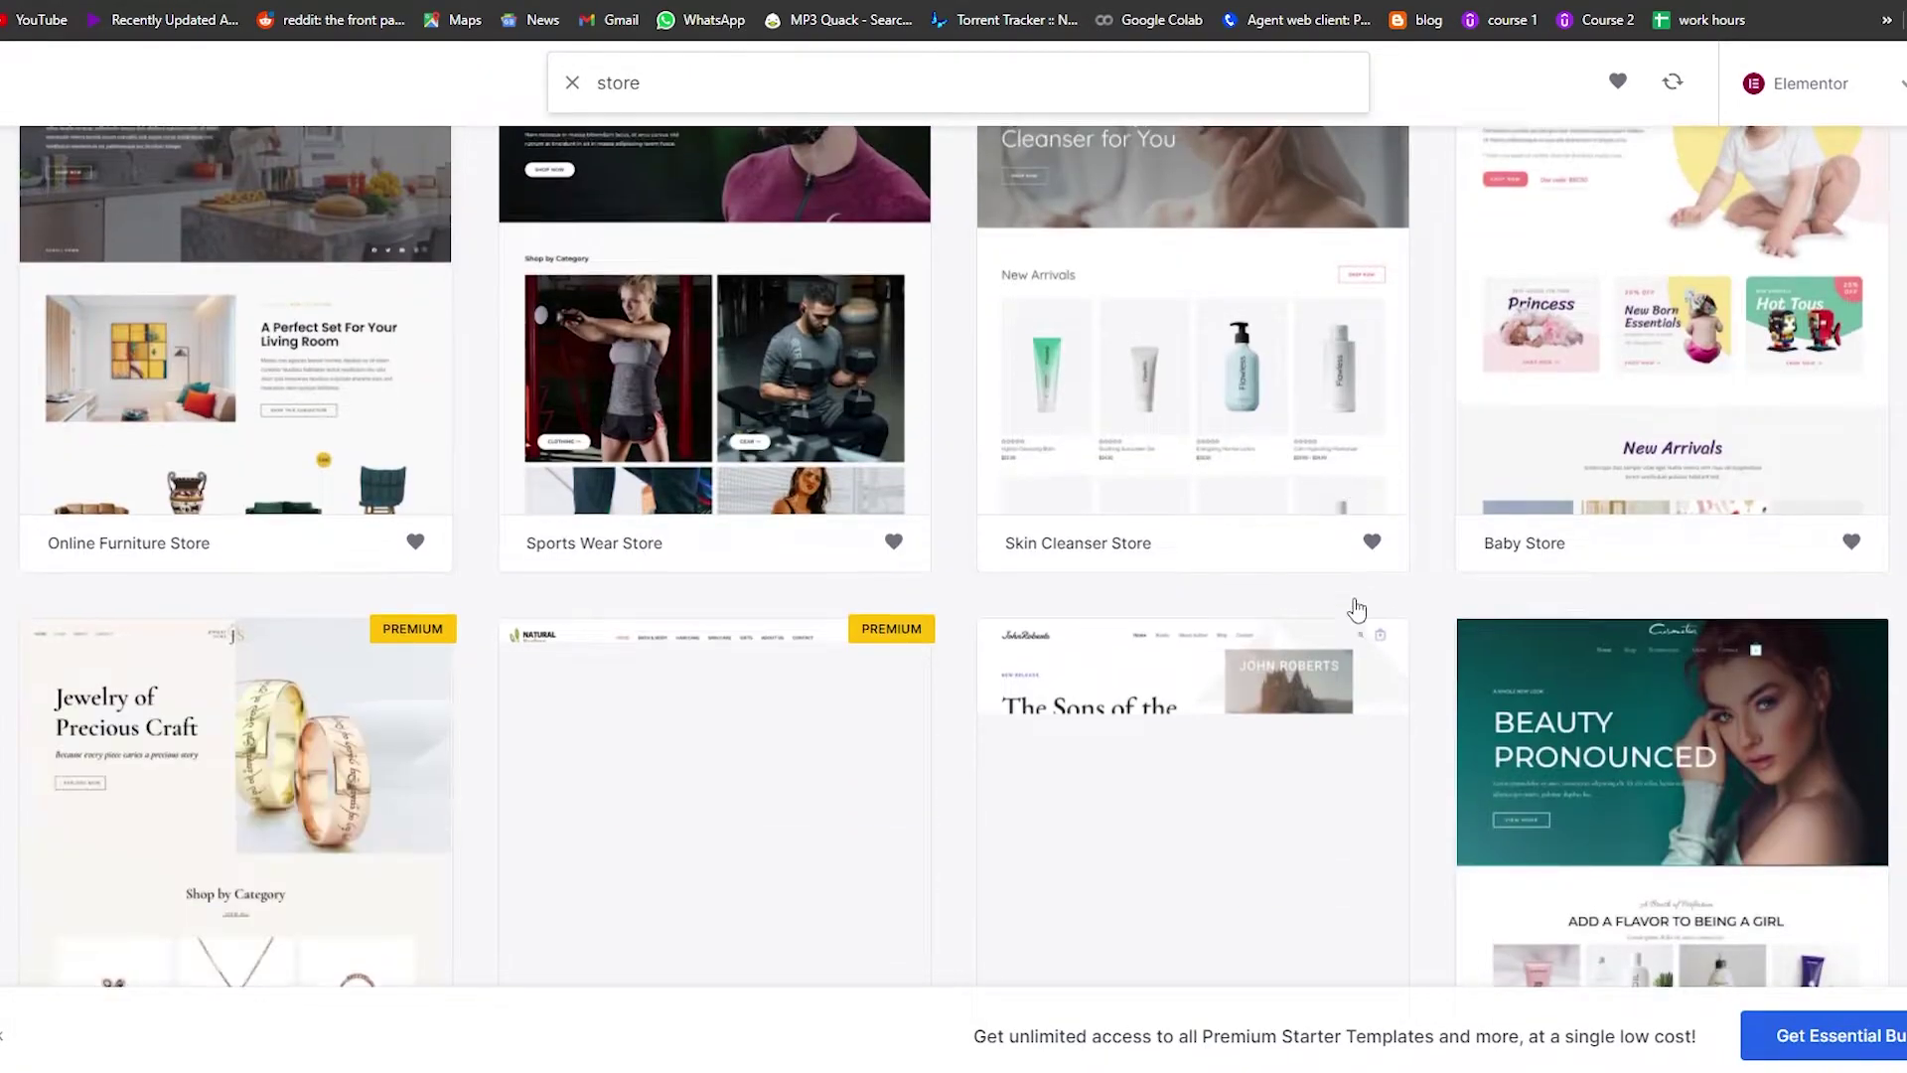
scroll(1336, 608, up, 3)
scroll(1261, 596, down, 3)
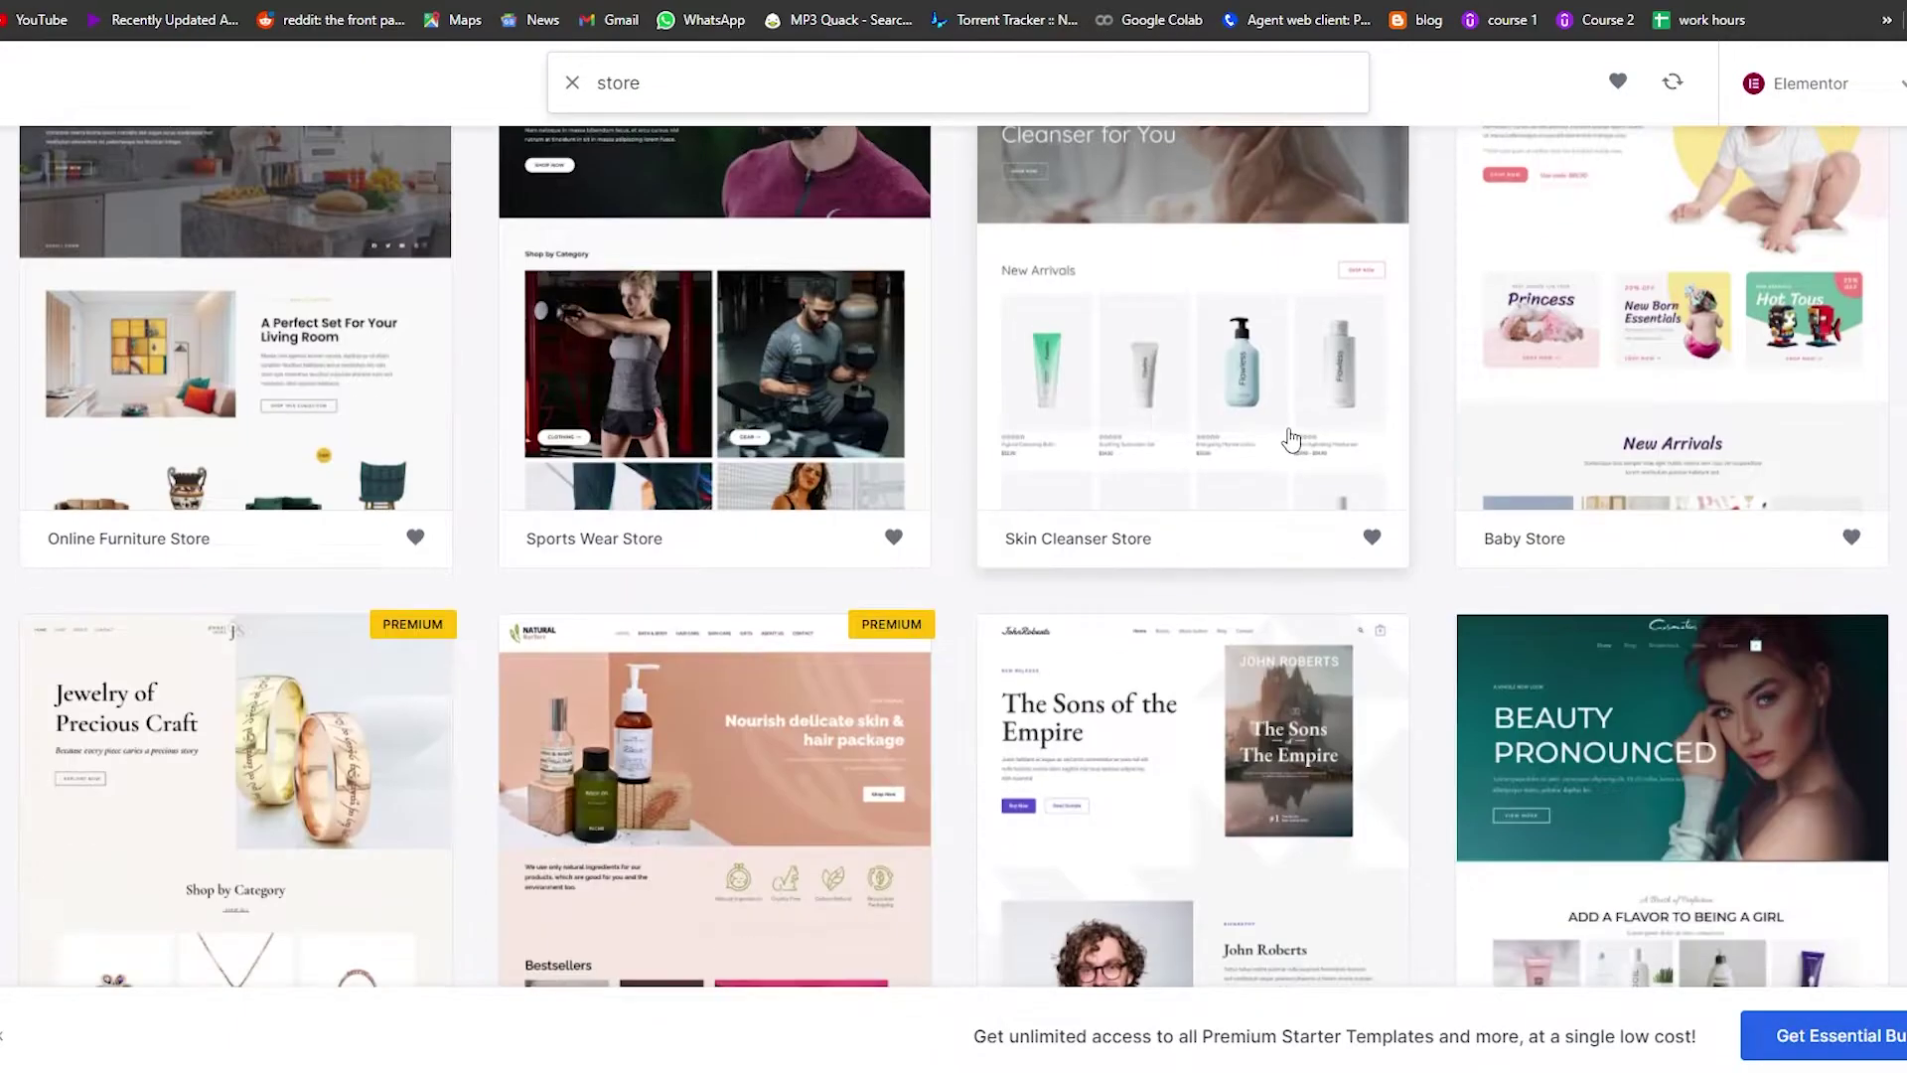
scroll(1290, 438, up, 2)
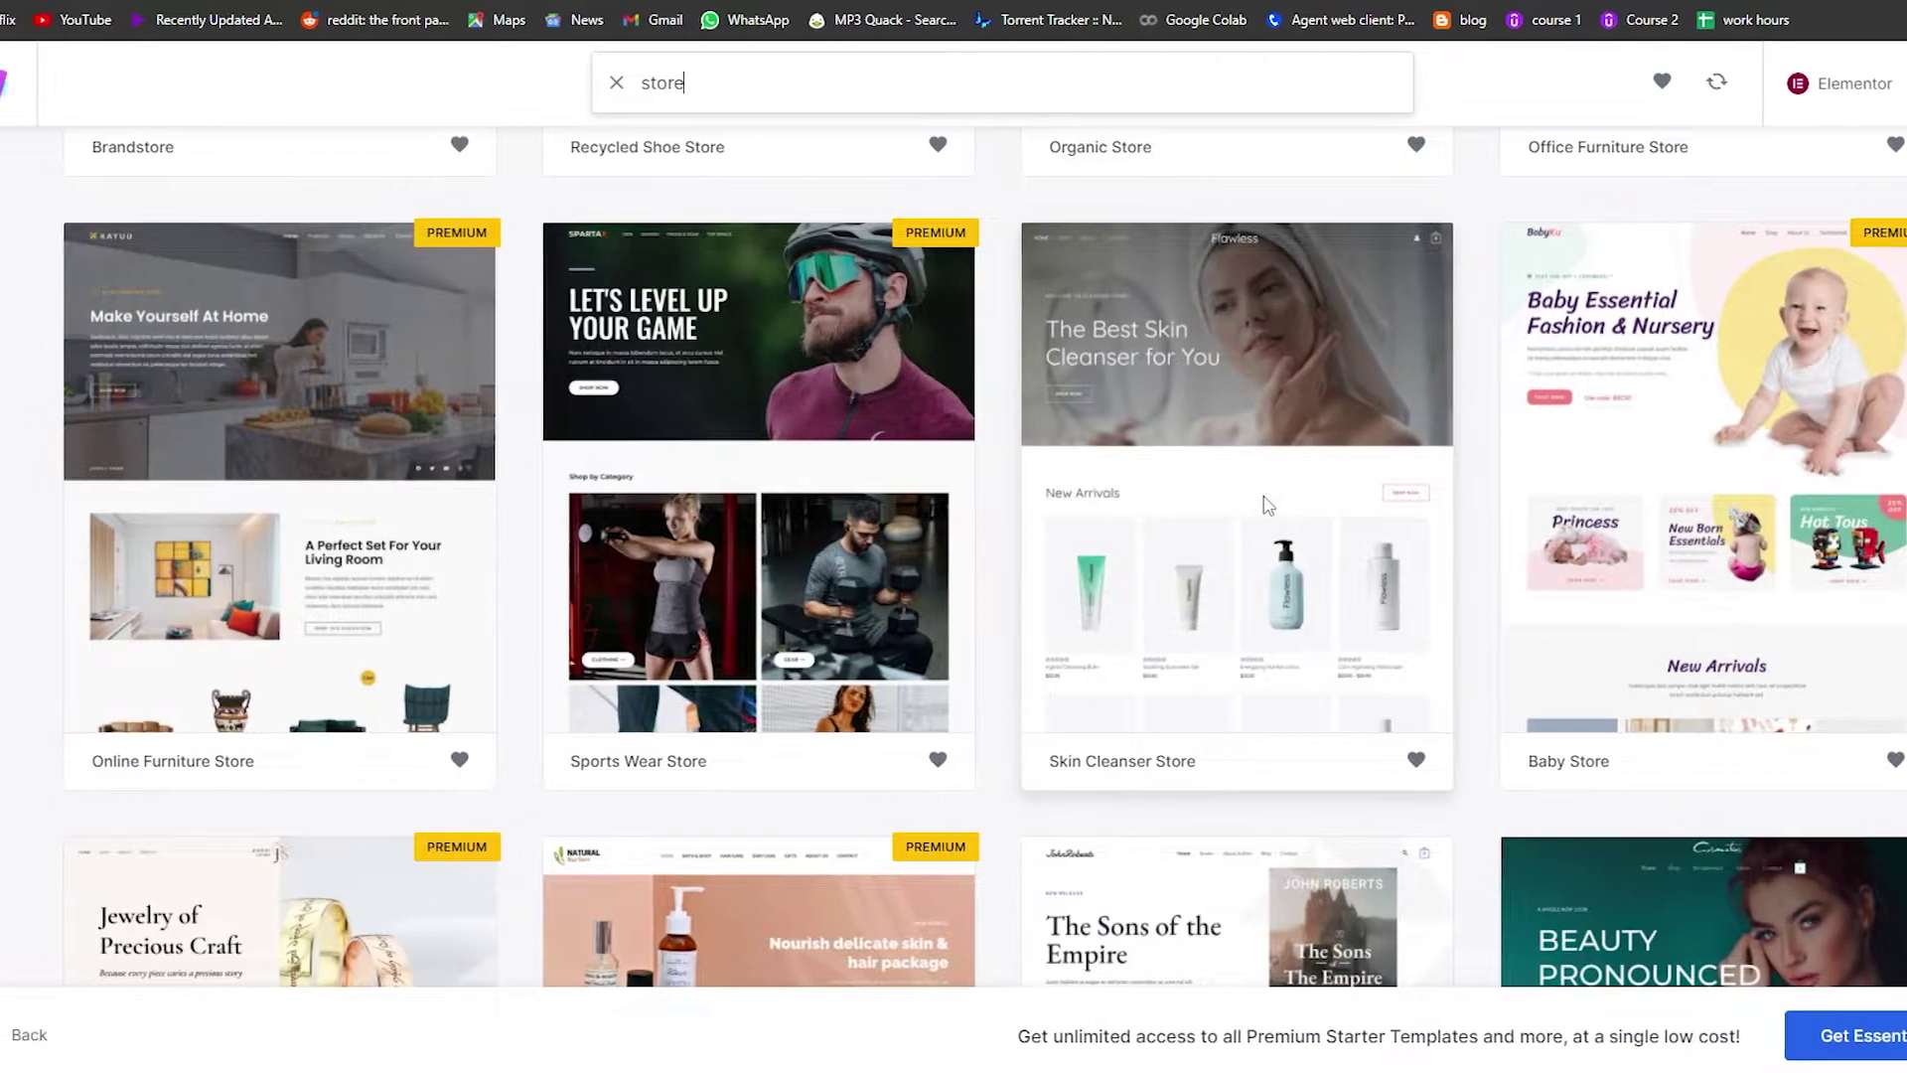
Choose the Skin Cleanser Store template and skip the logo step.
click(1237, 506)
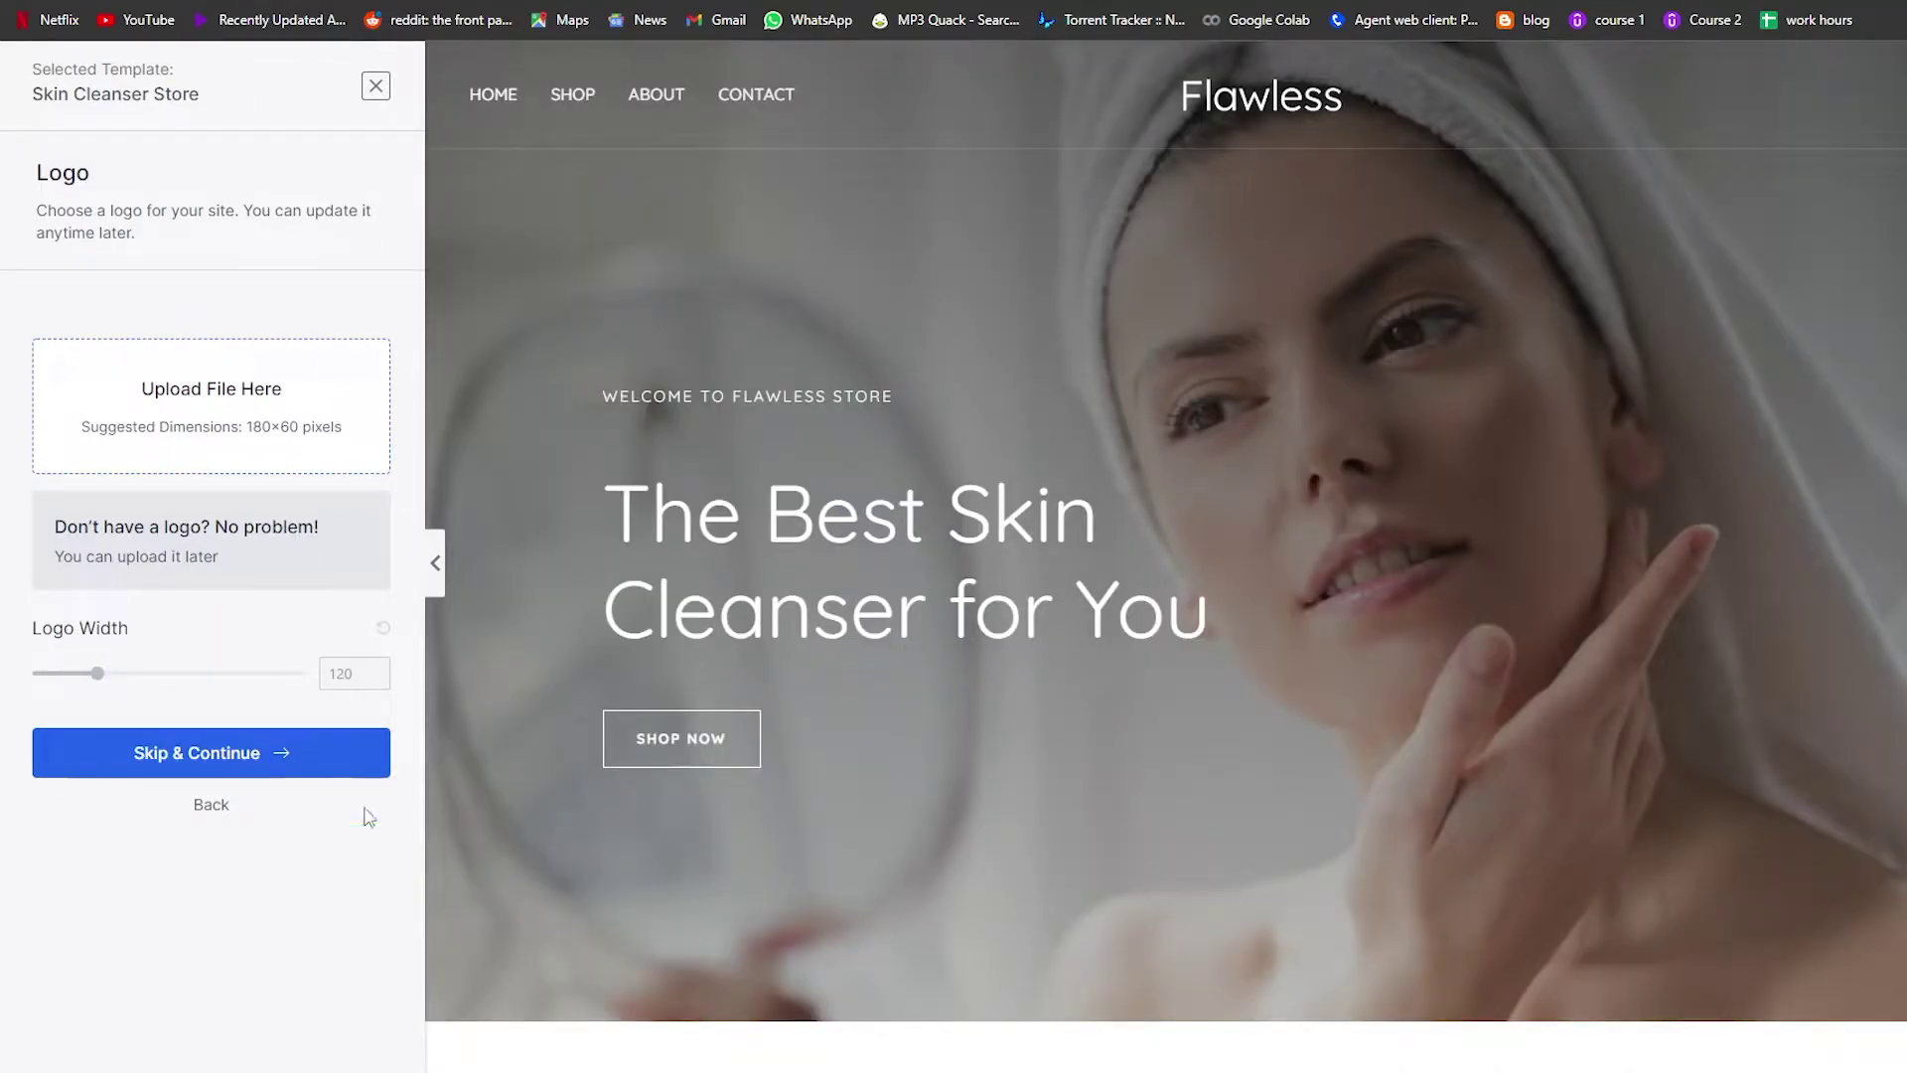
click(338, 763)
scroll(340, 758, down, 1)
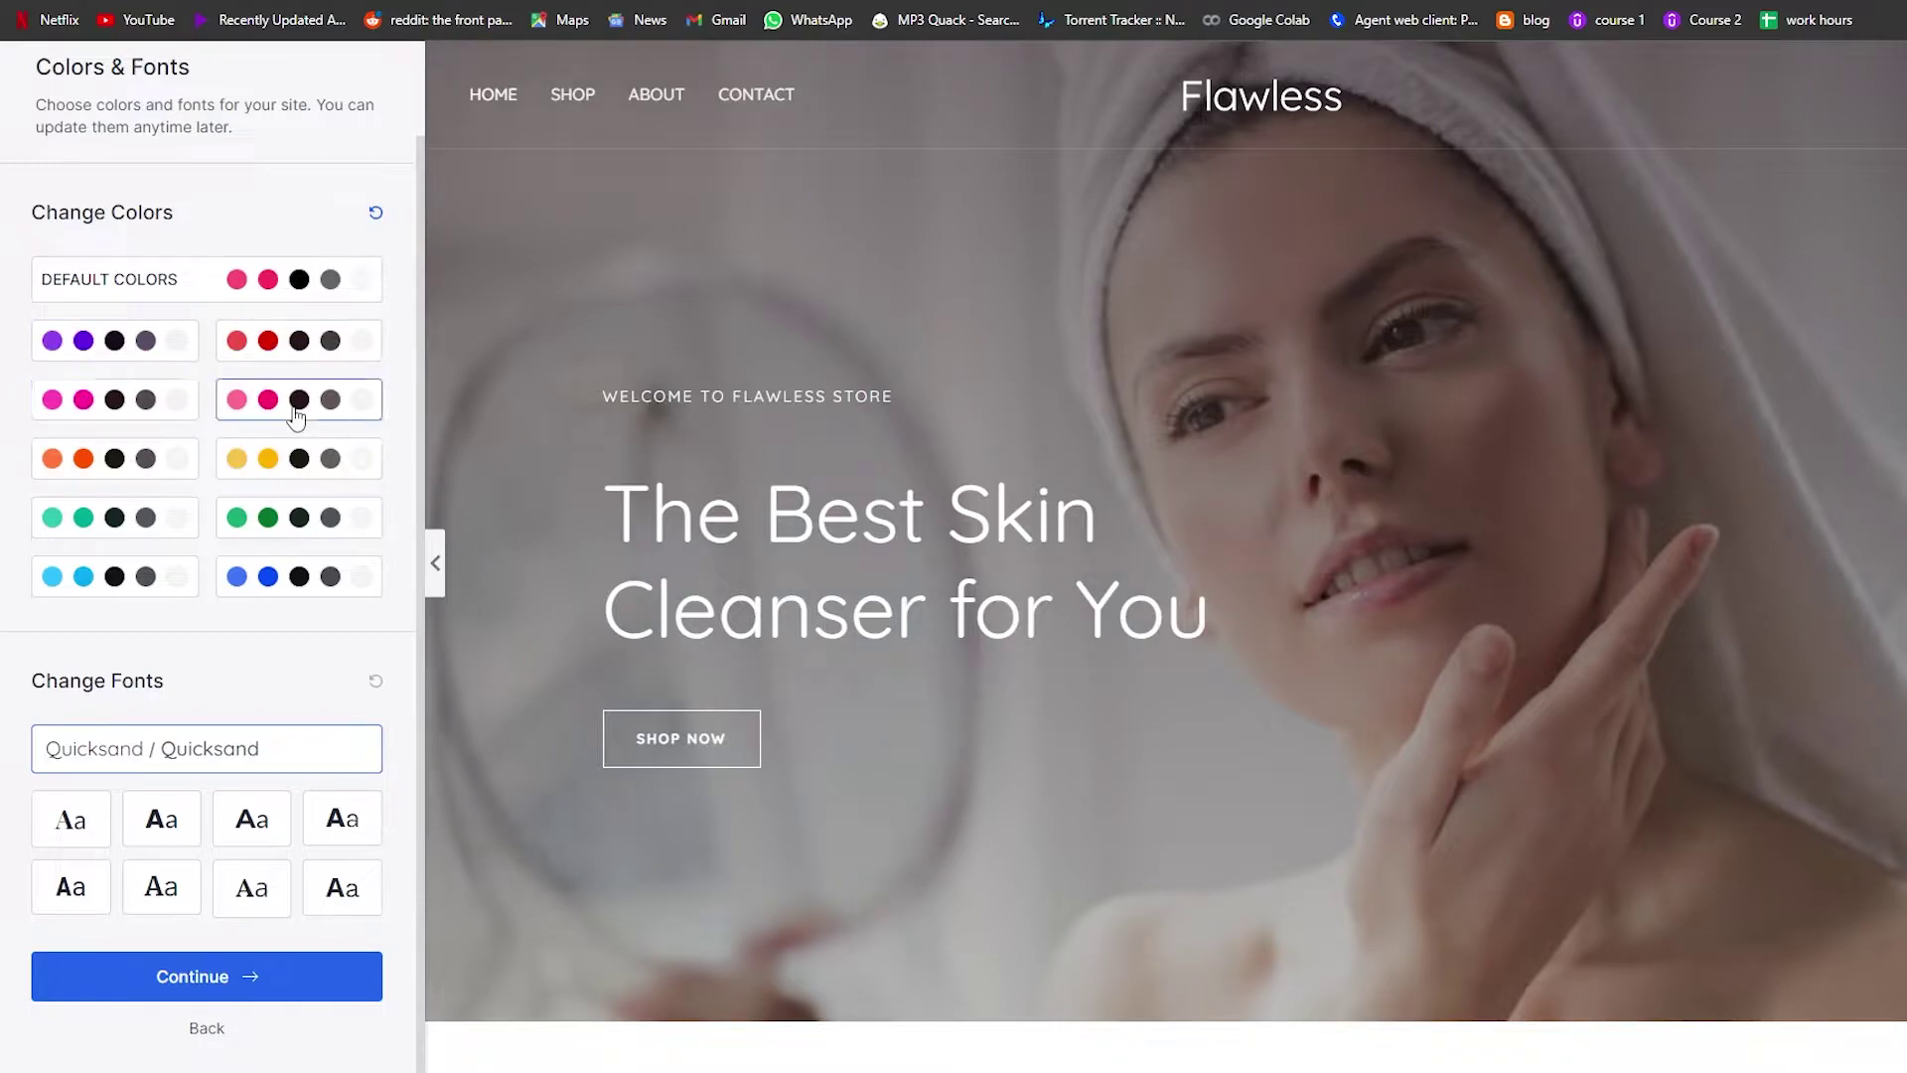
Select the blue colour palette, continue, and skip the debug mode notice.
click(288, 458)
click(283, 566)
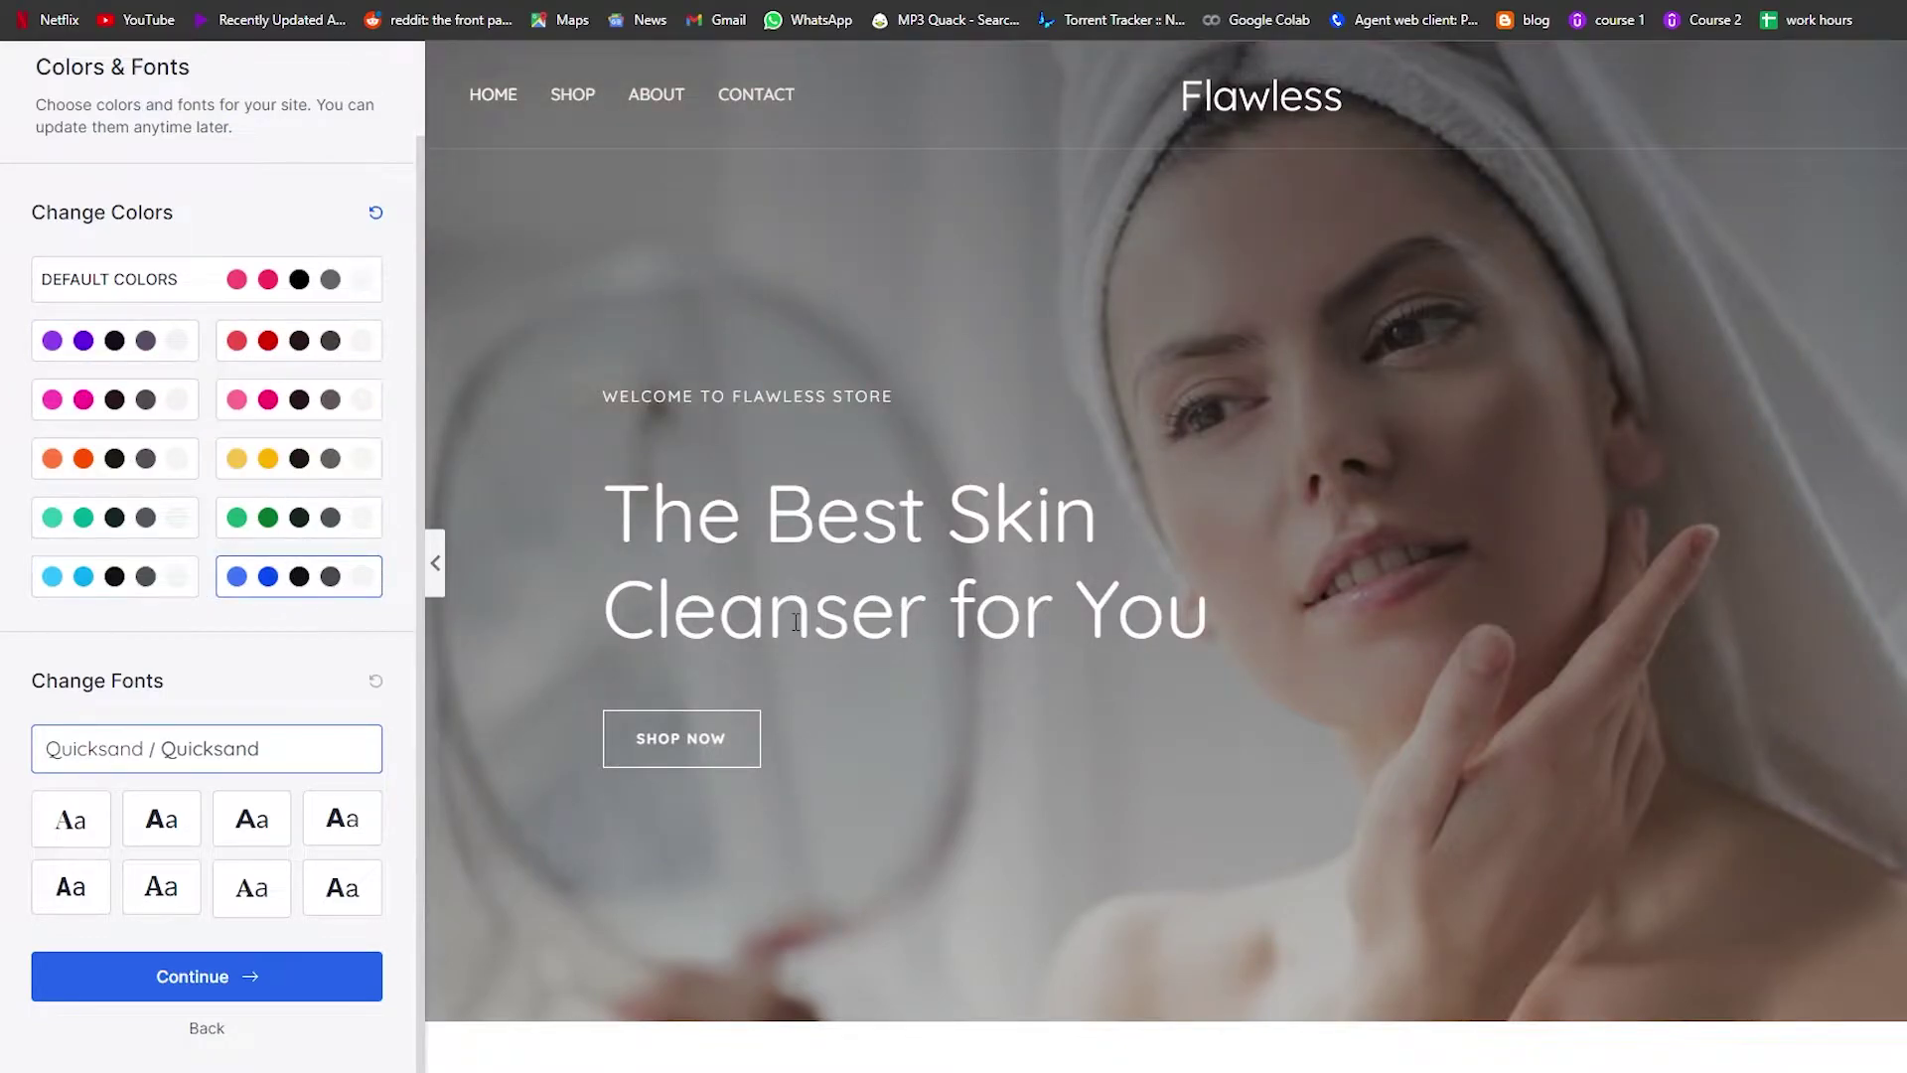
scroll(798, 626, down, 8)
scroll(795, 626, down, 5)
click(261, 283)
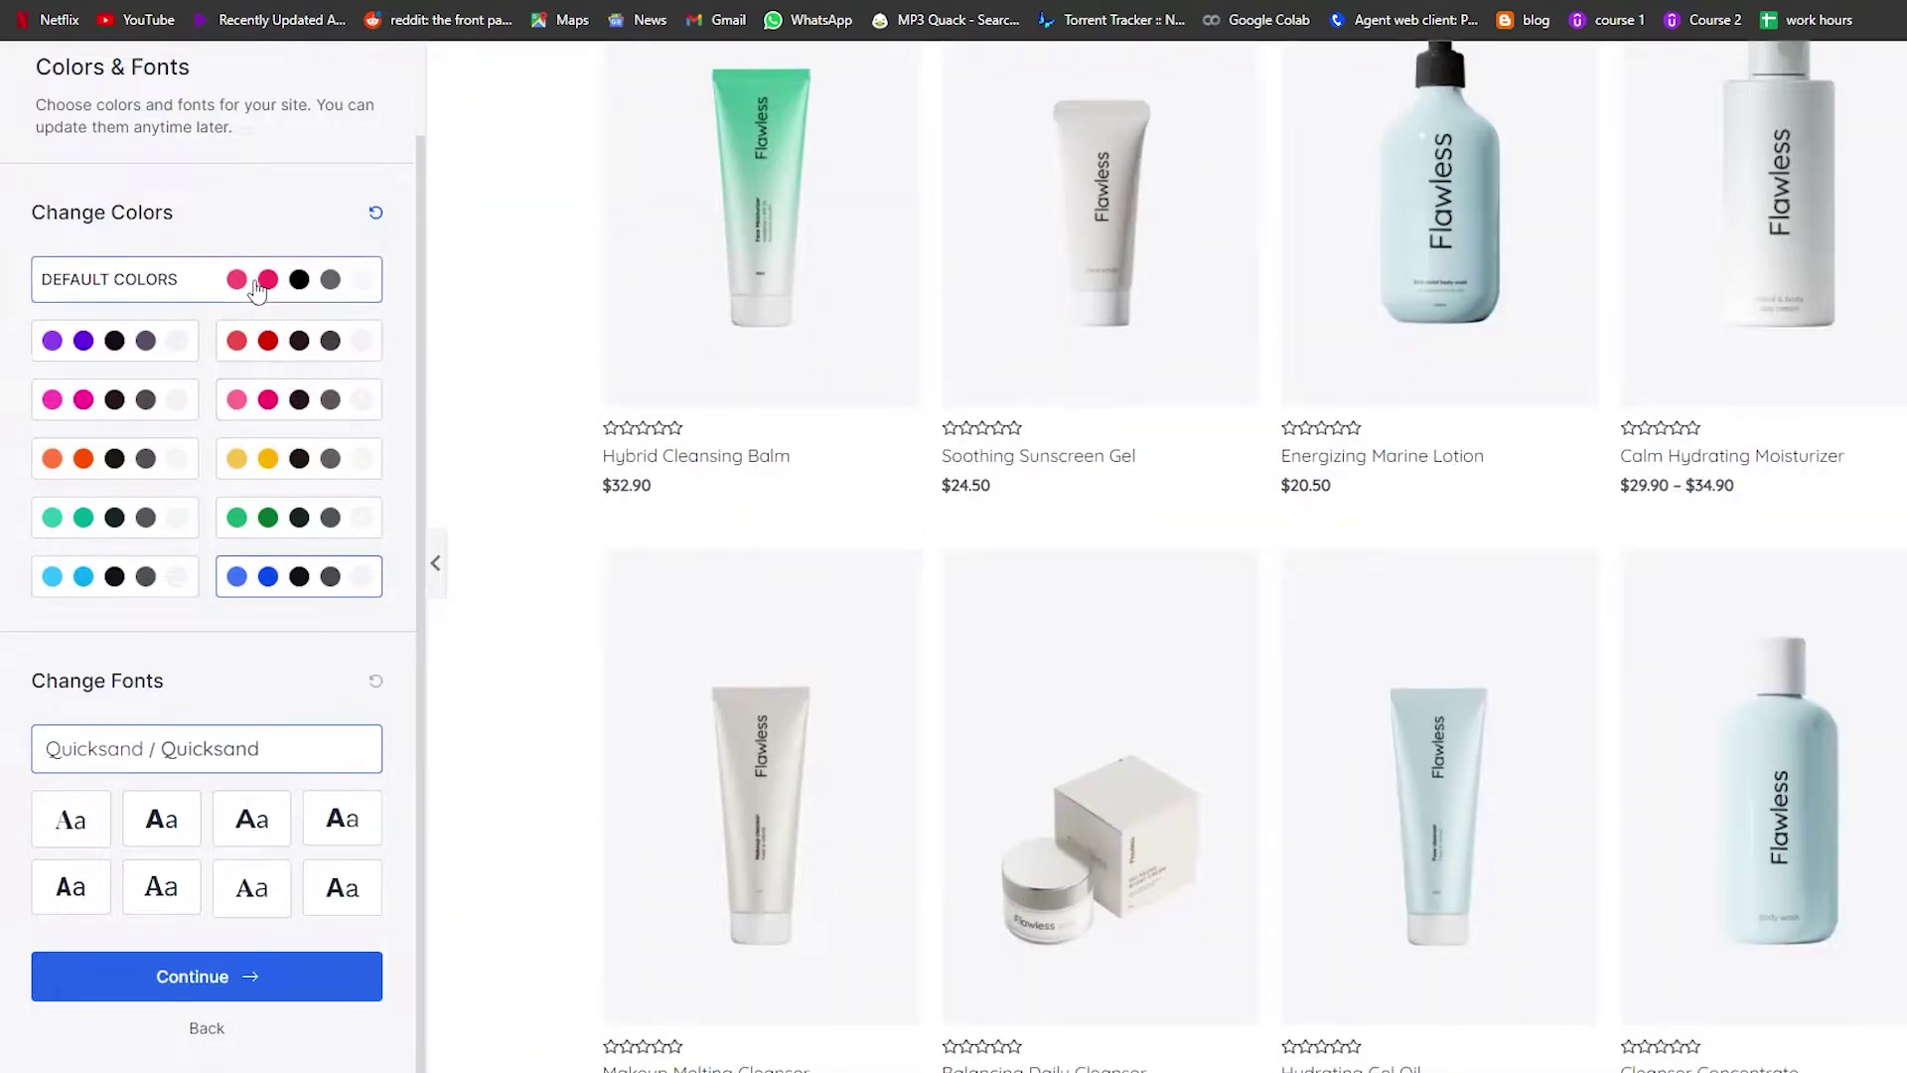
click(285, 578)
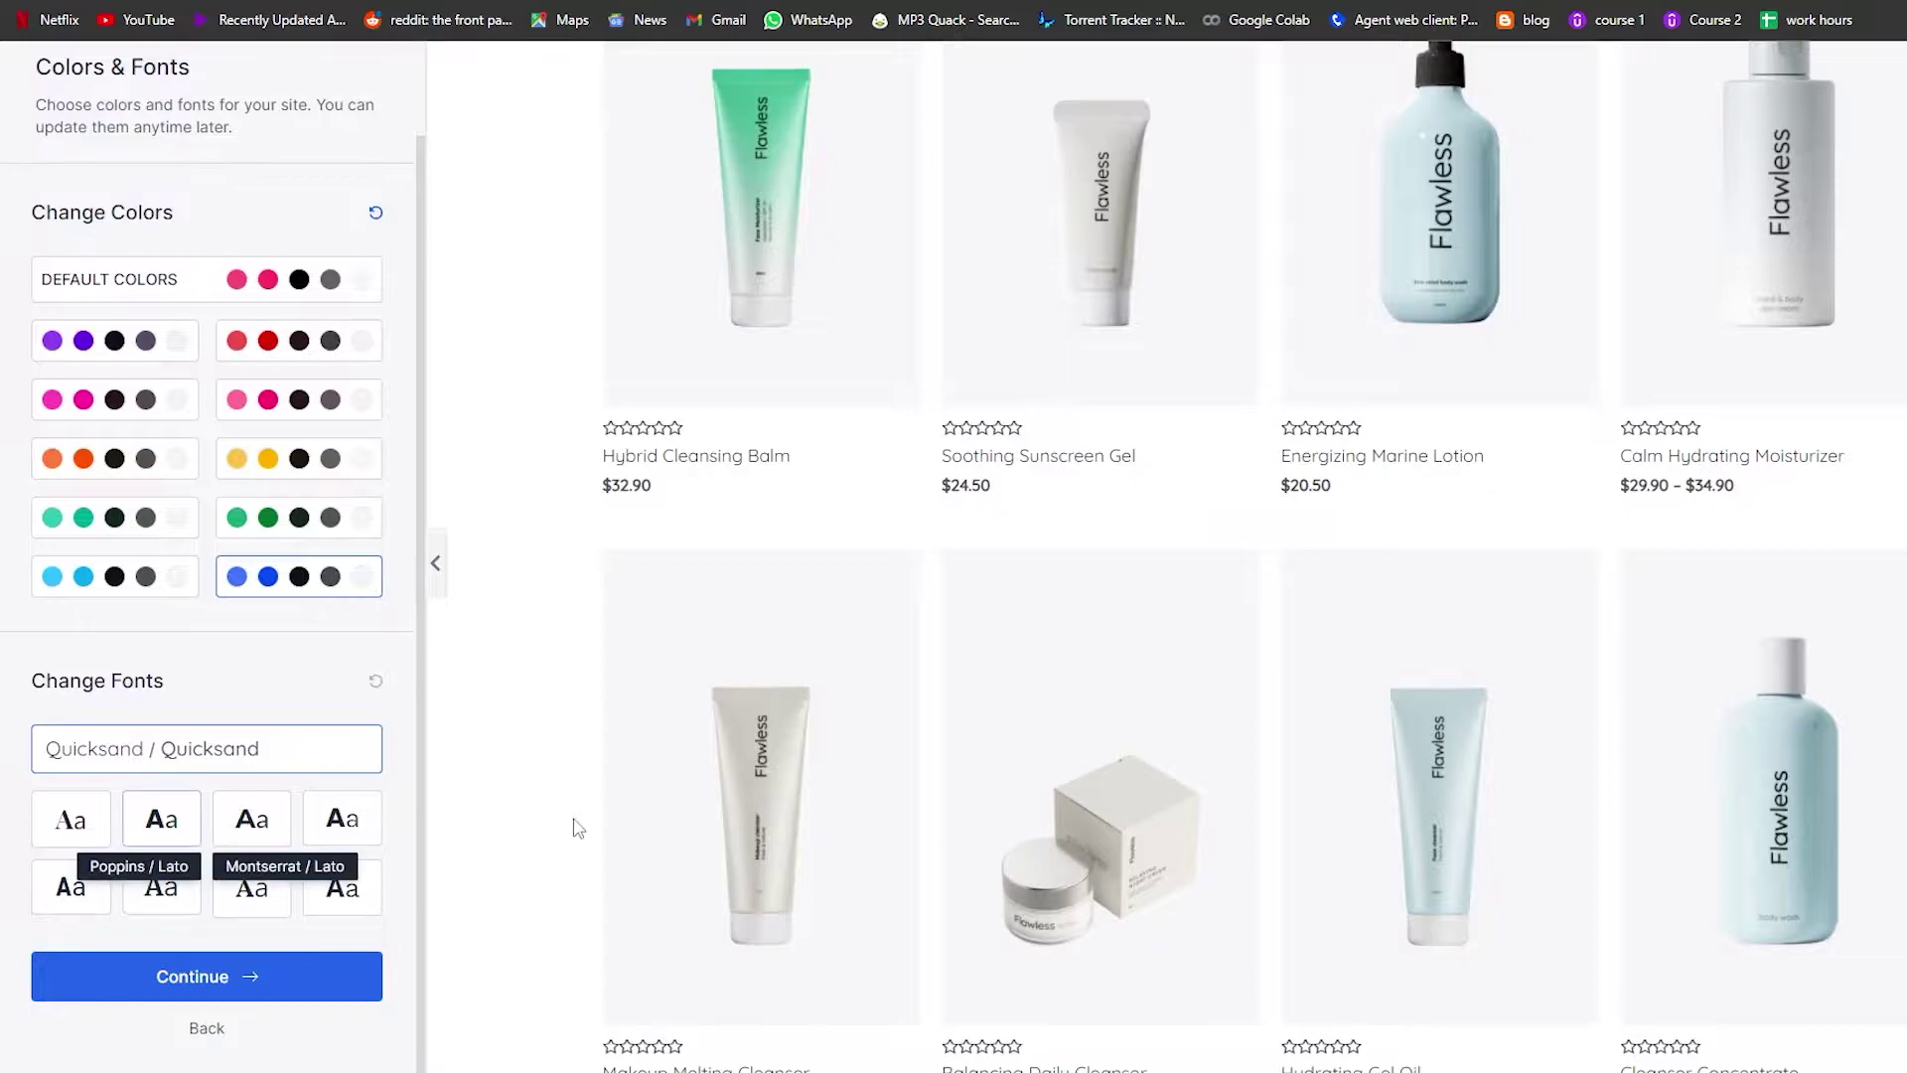
click(242, 979)
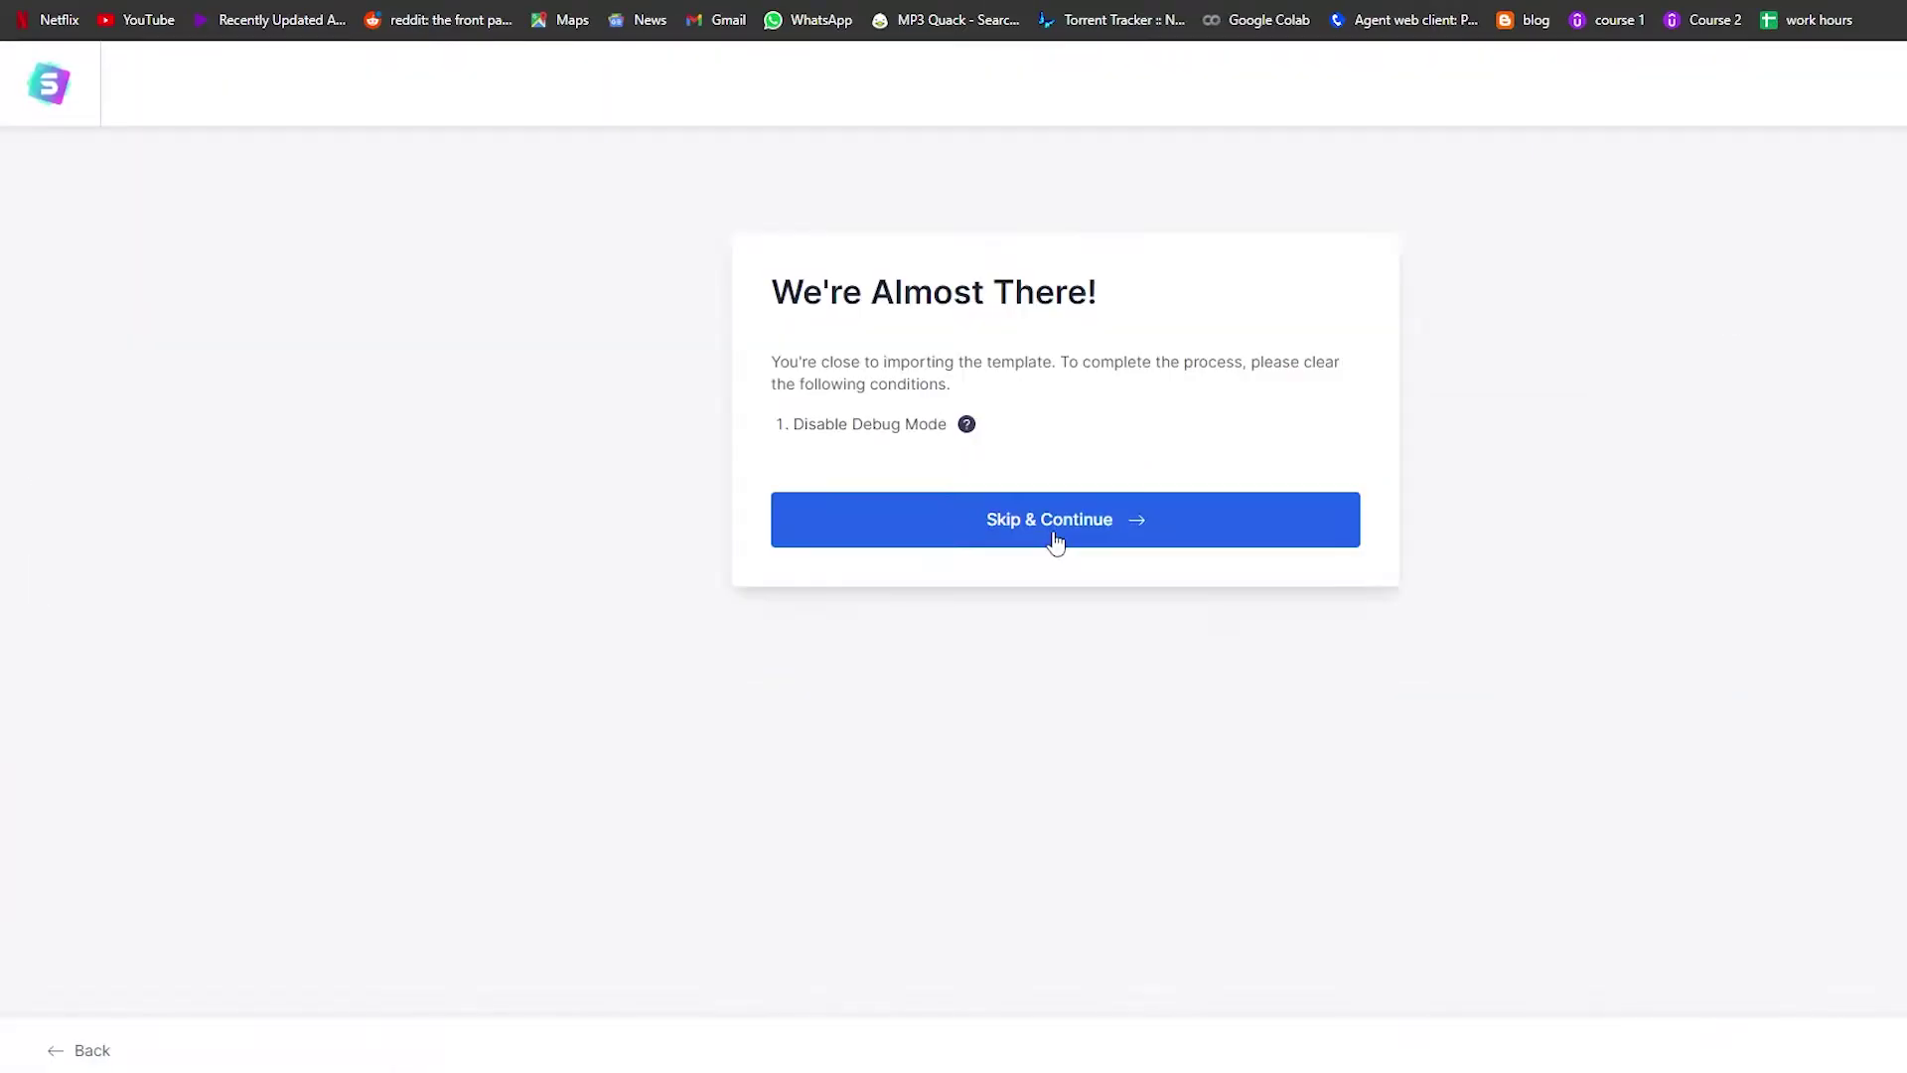
click(1064, 527)
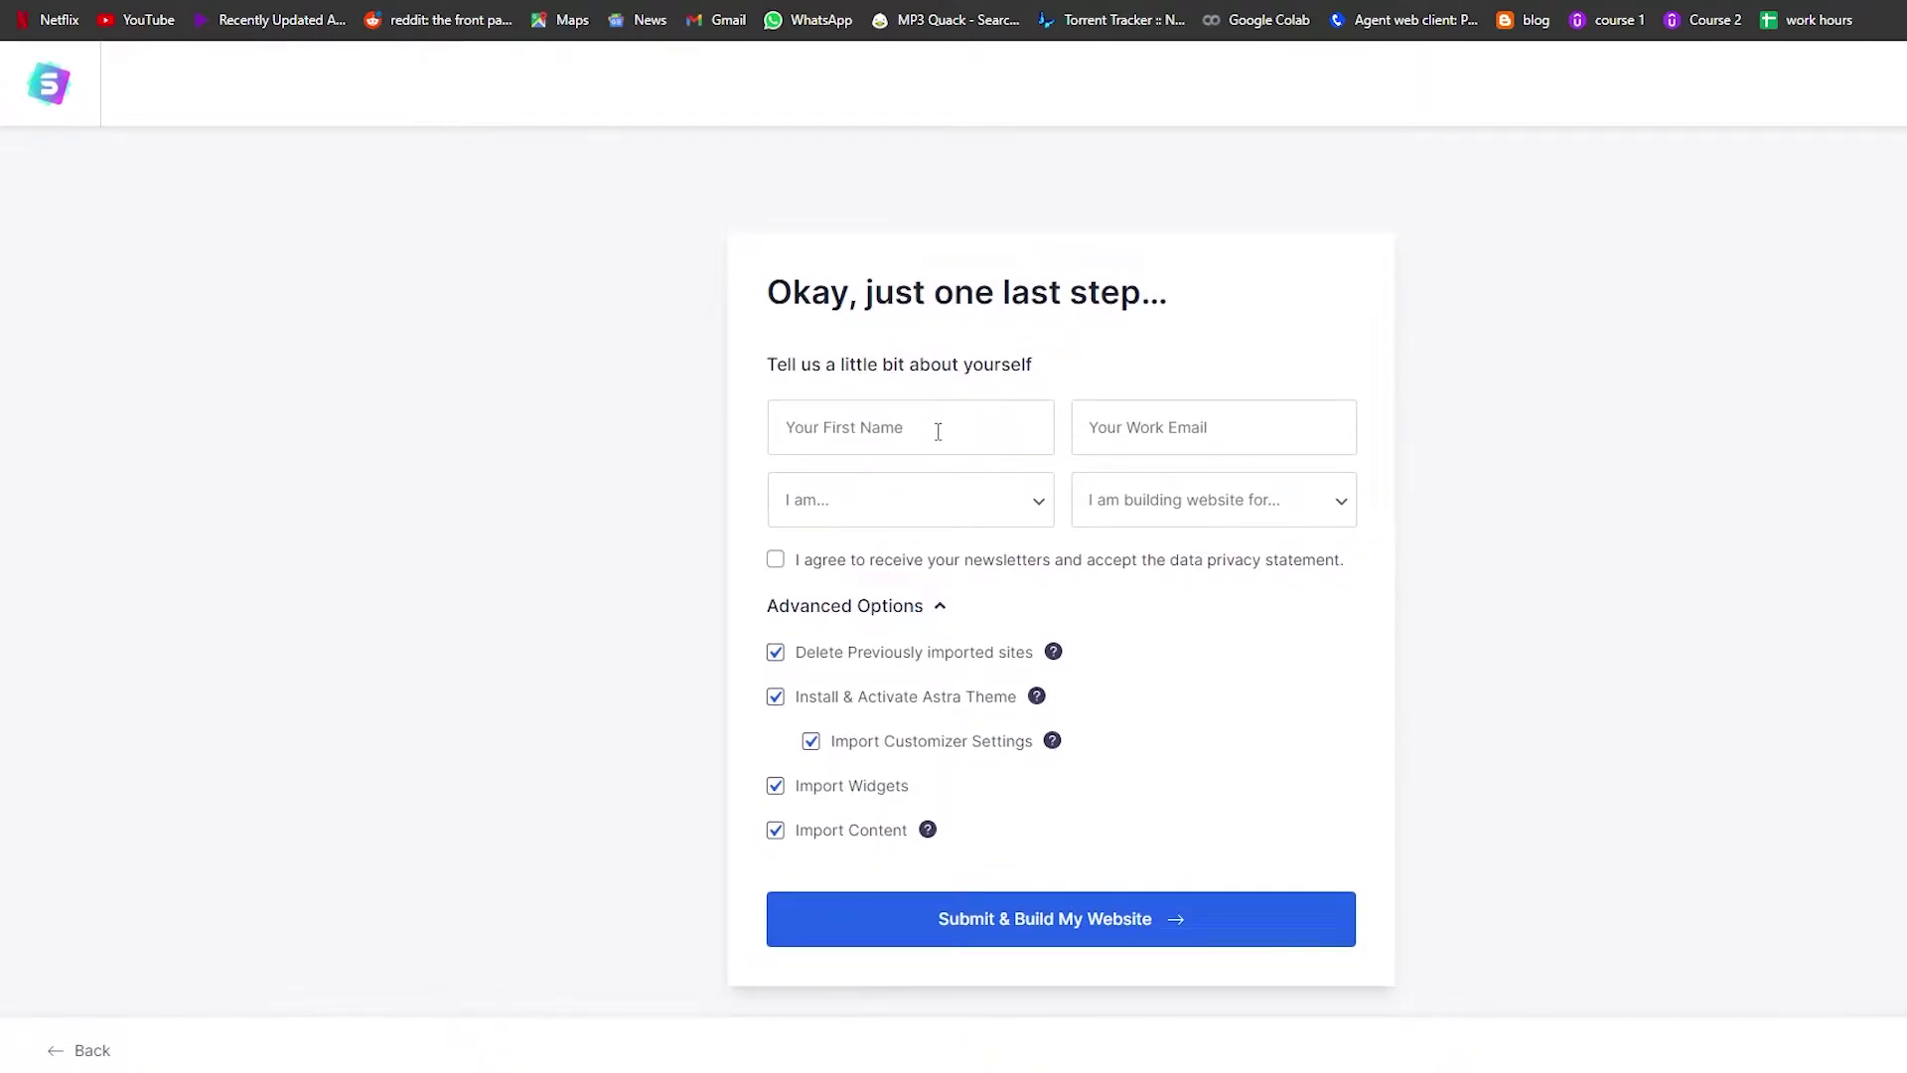
Choose Beginner and Myself/My Company, accept newsletters, and submit to build the website.
click(965, 517)
click(945, 560)
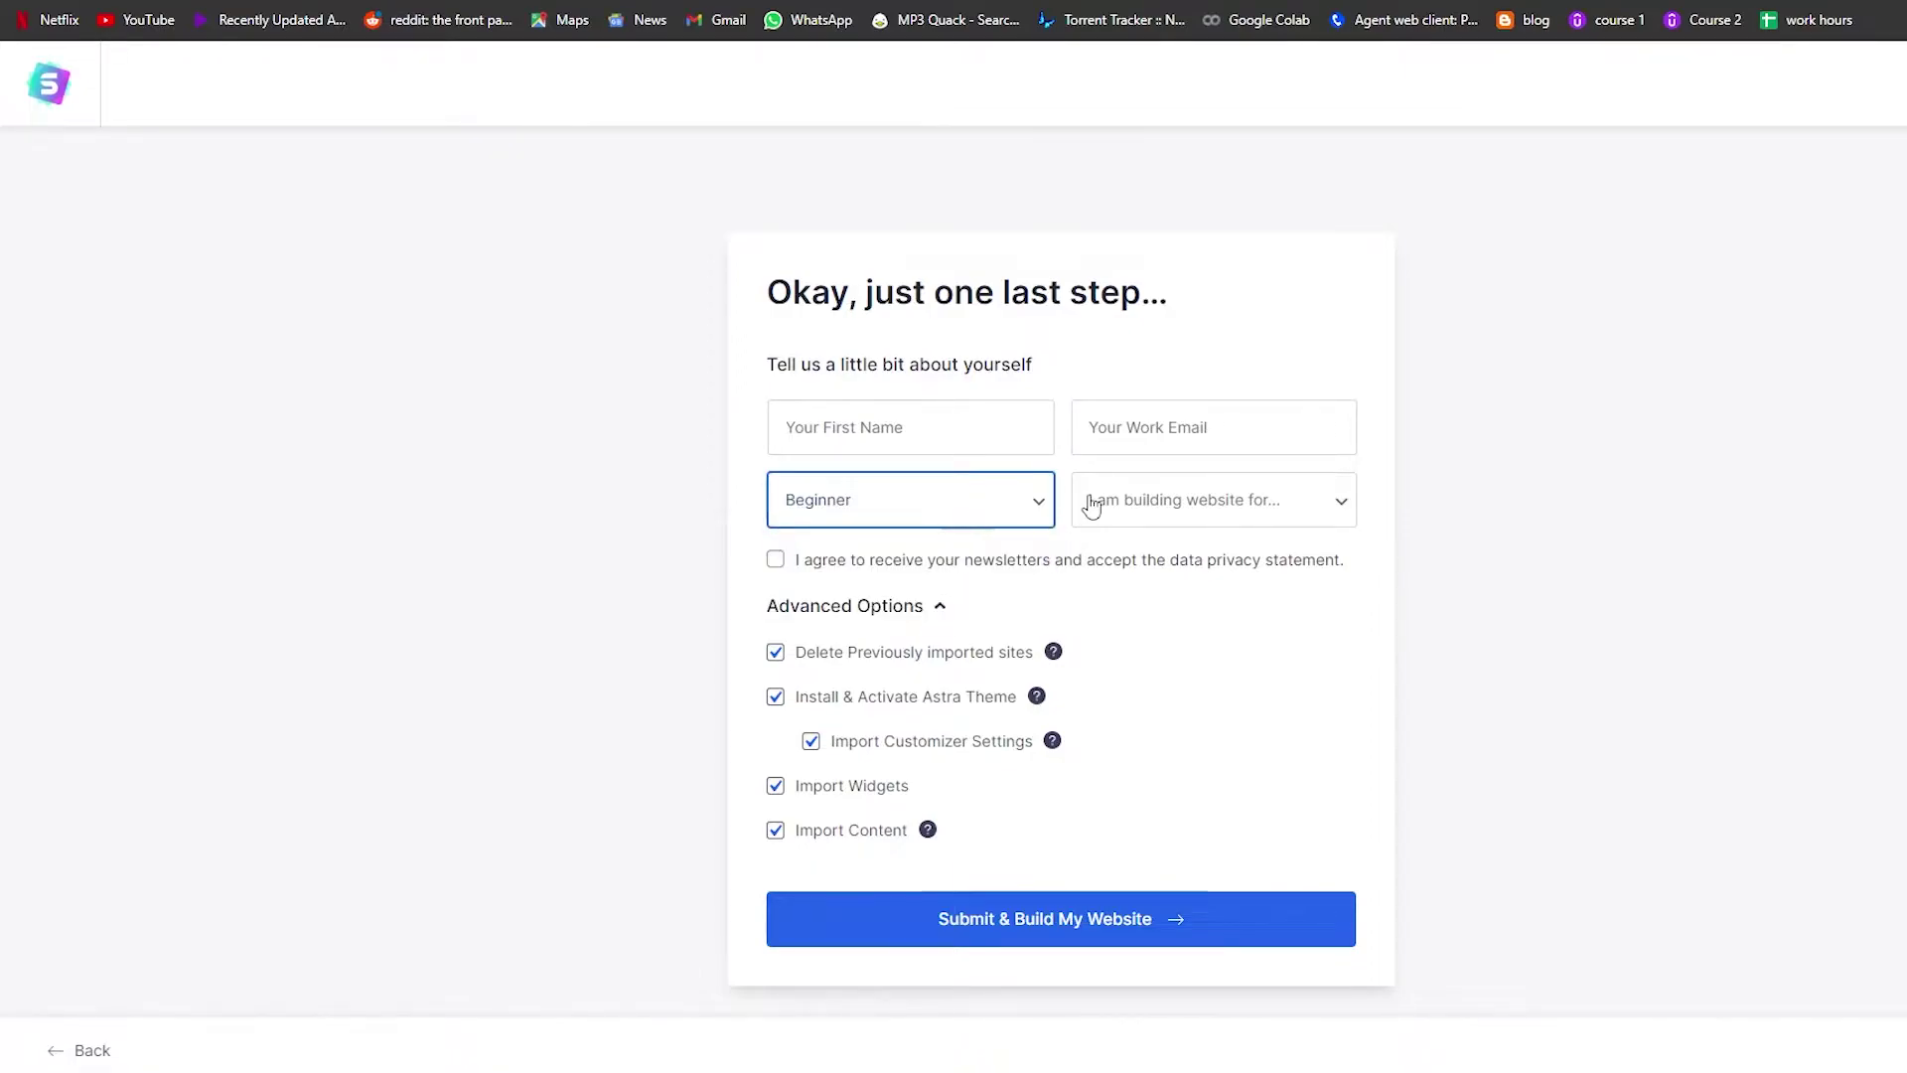
click(1242, 508)
click(1247, 557)
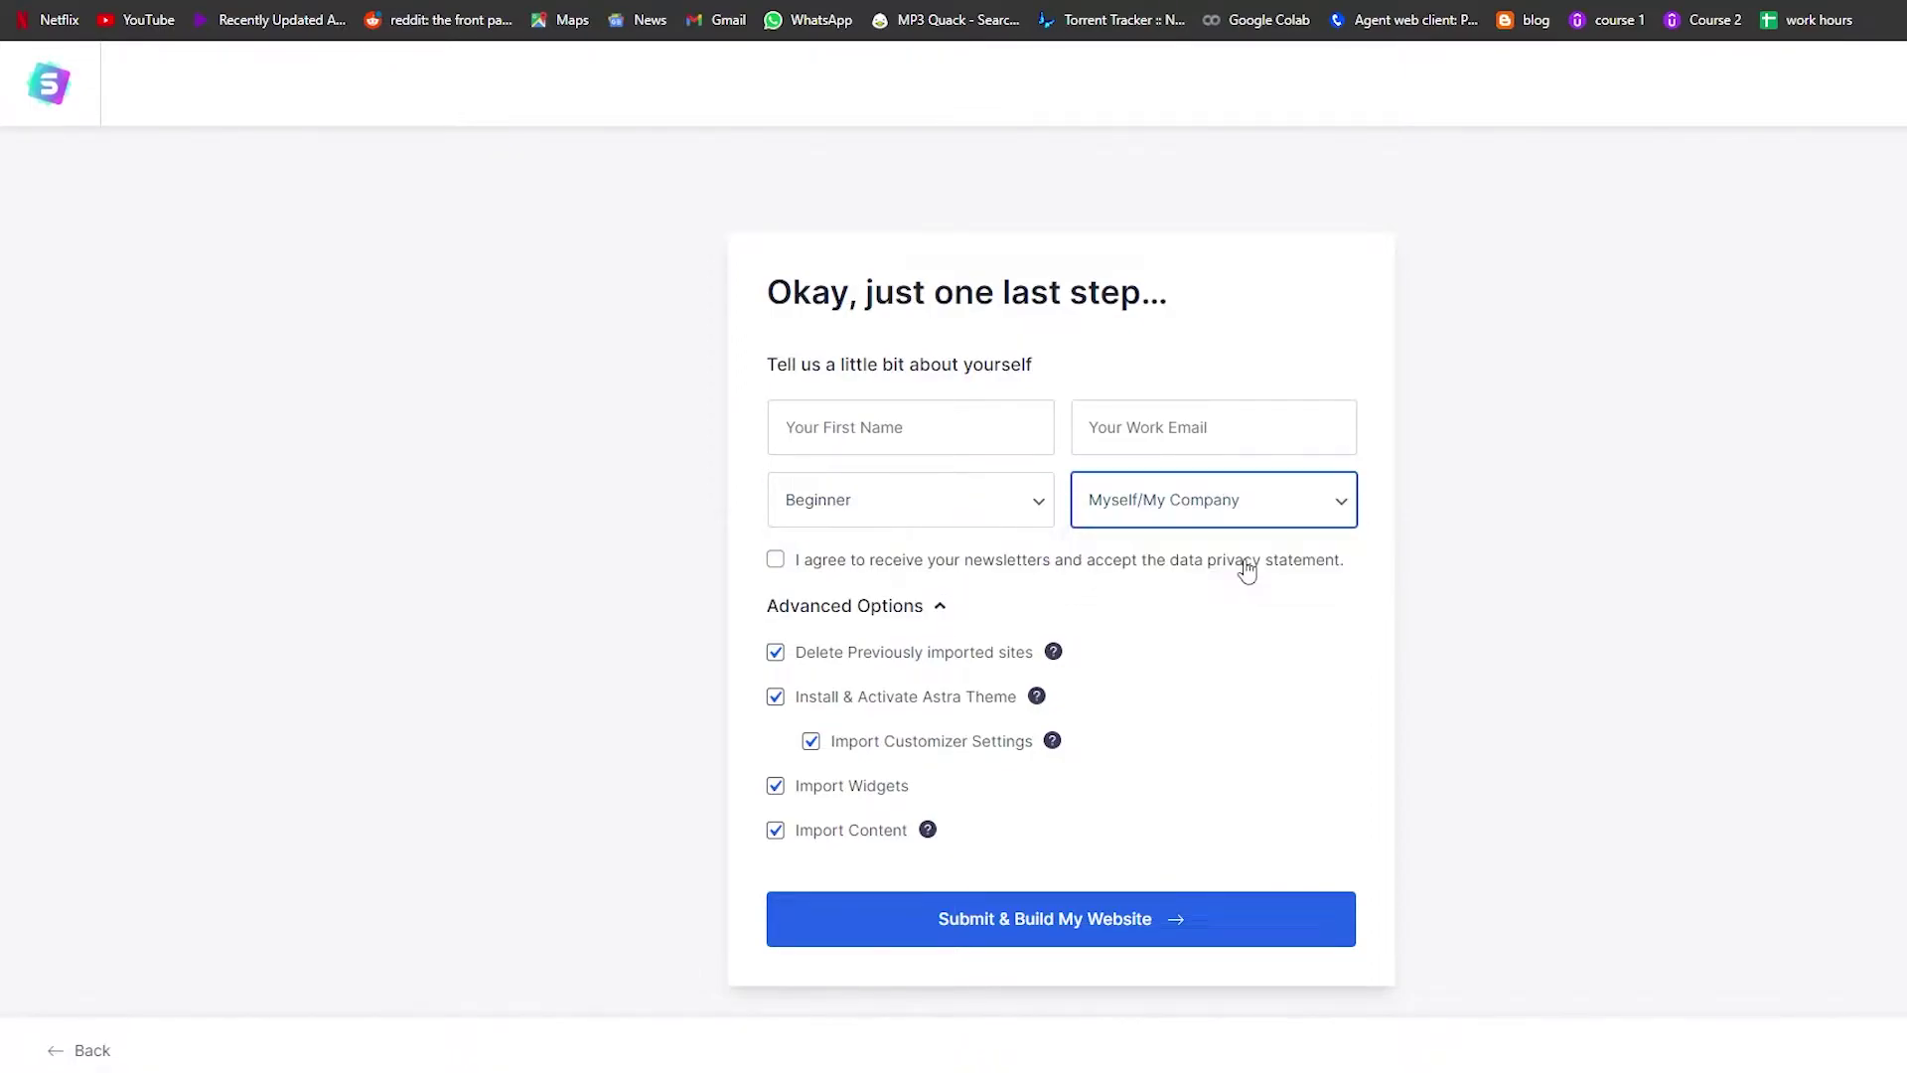
click(775, 560)
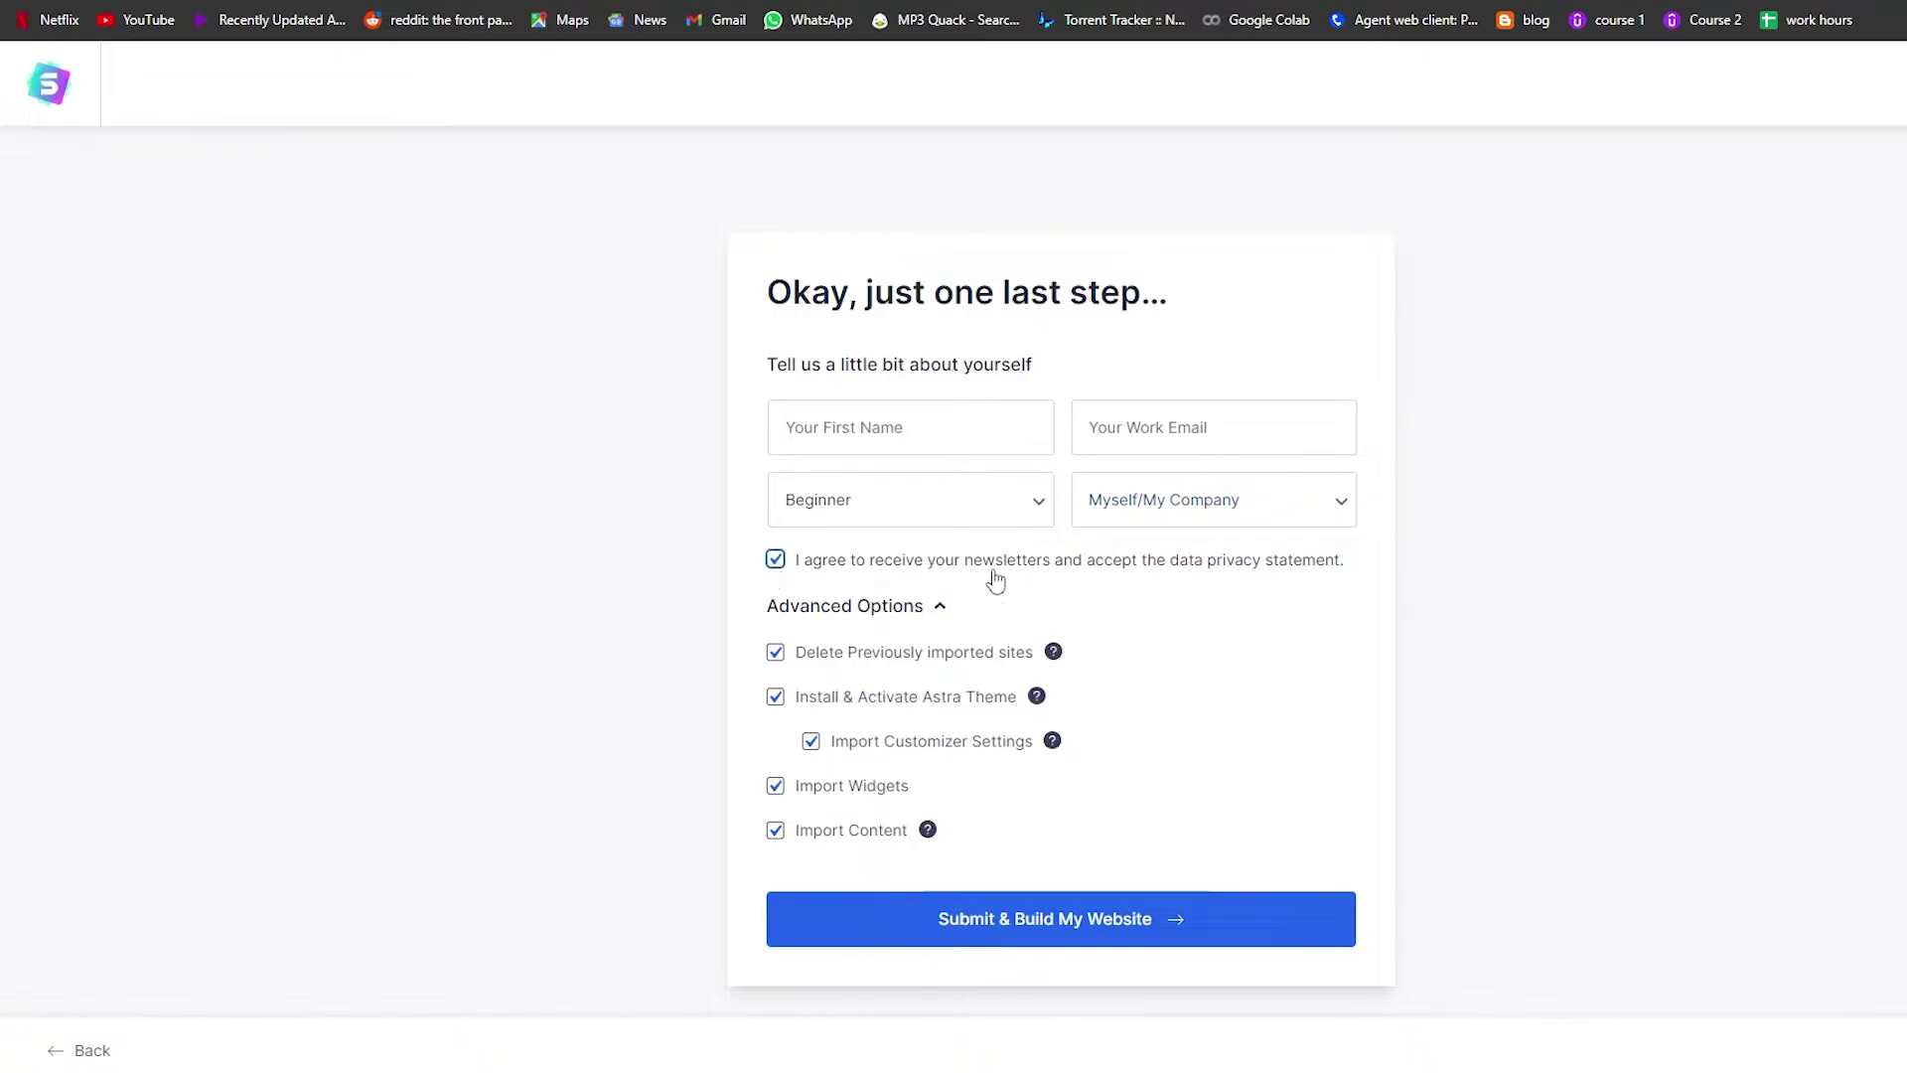
click(865, 406)
click(1104, 939)
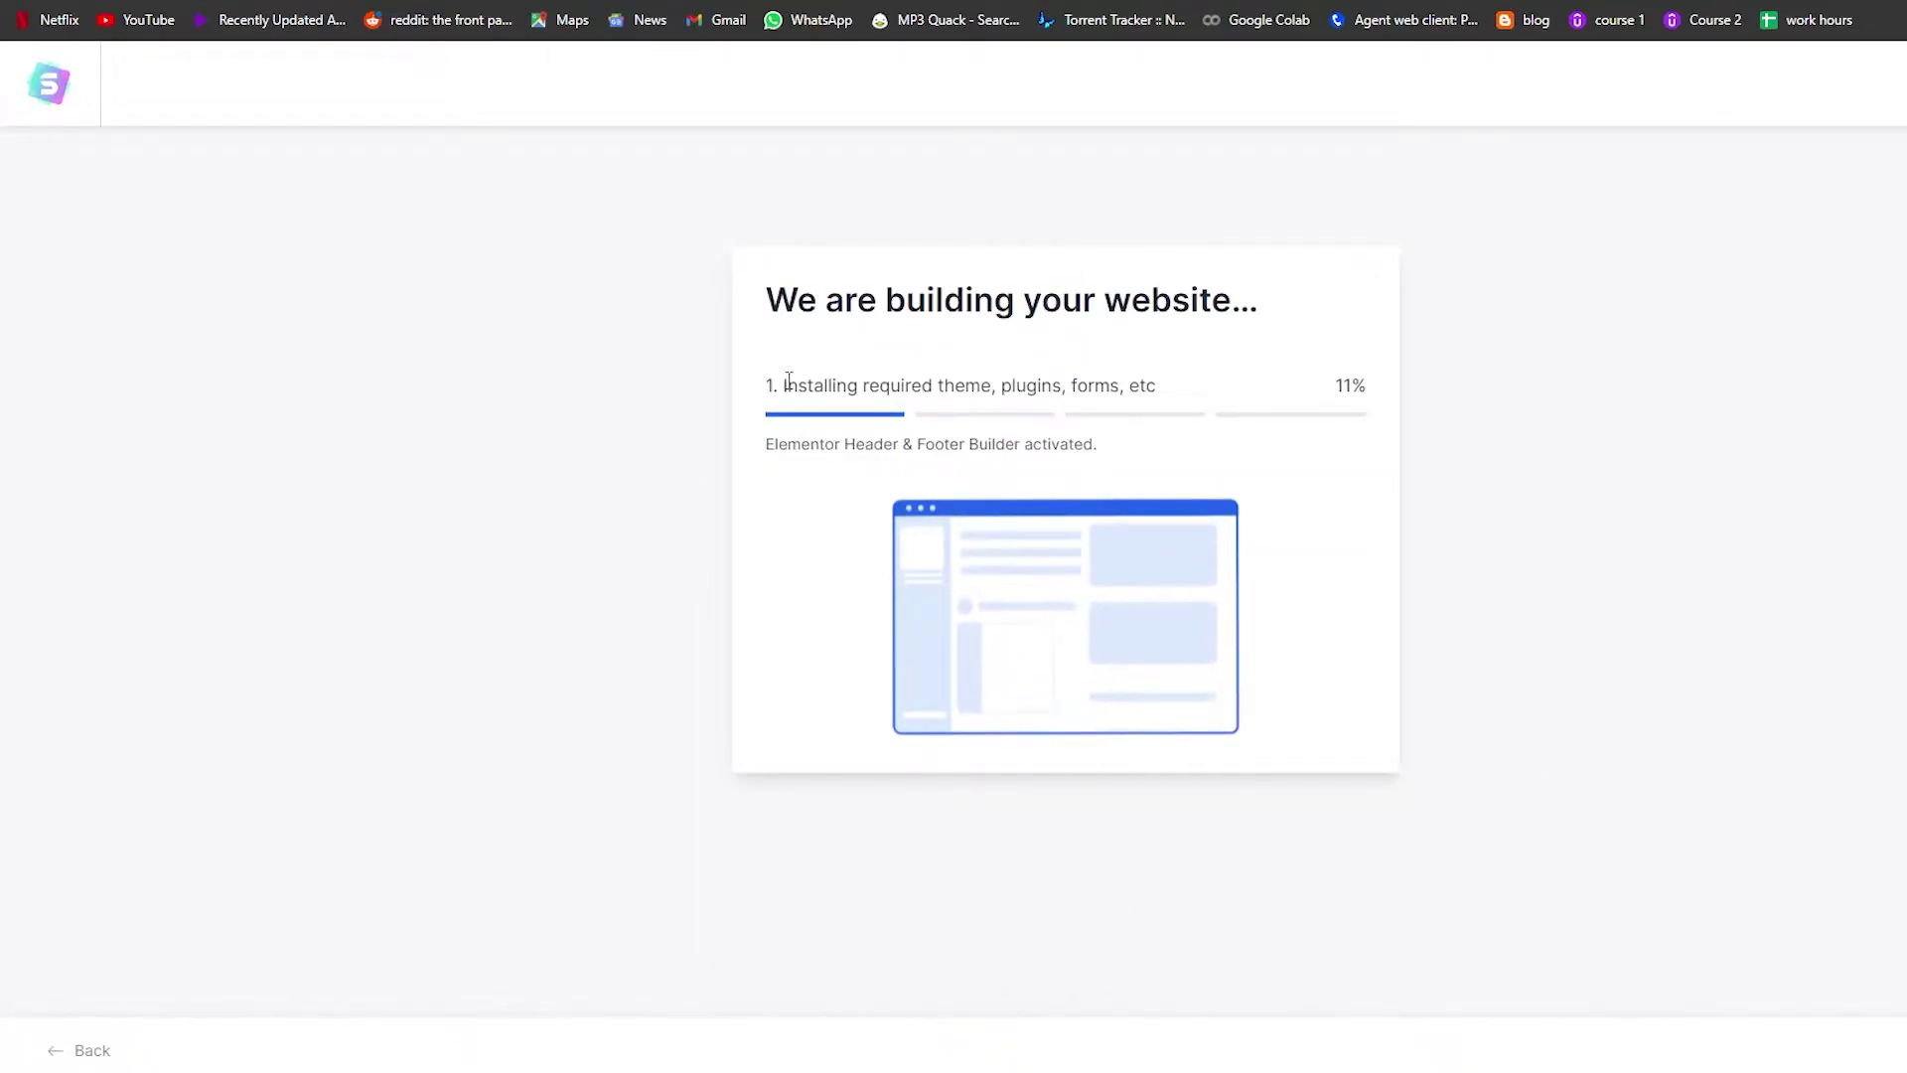
Let the build finish in 1.22 minutes, then view the new website.
drag(783, 382, 1113, 370)
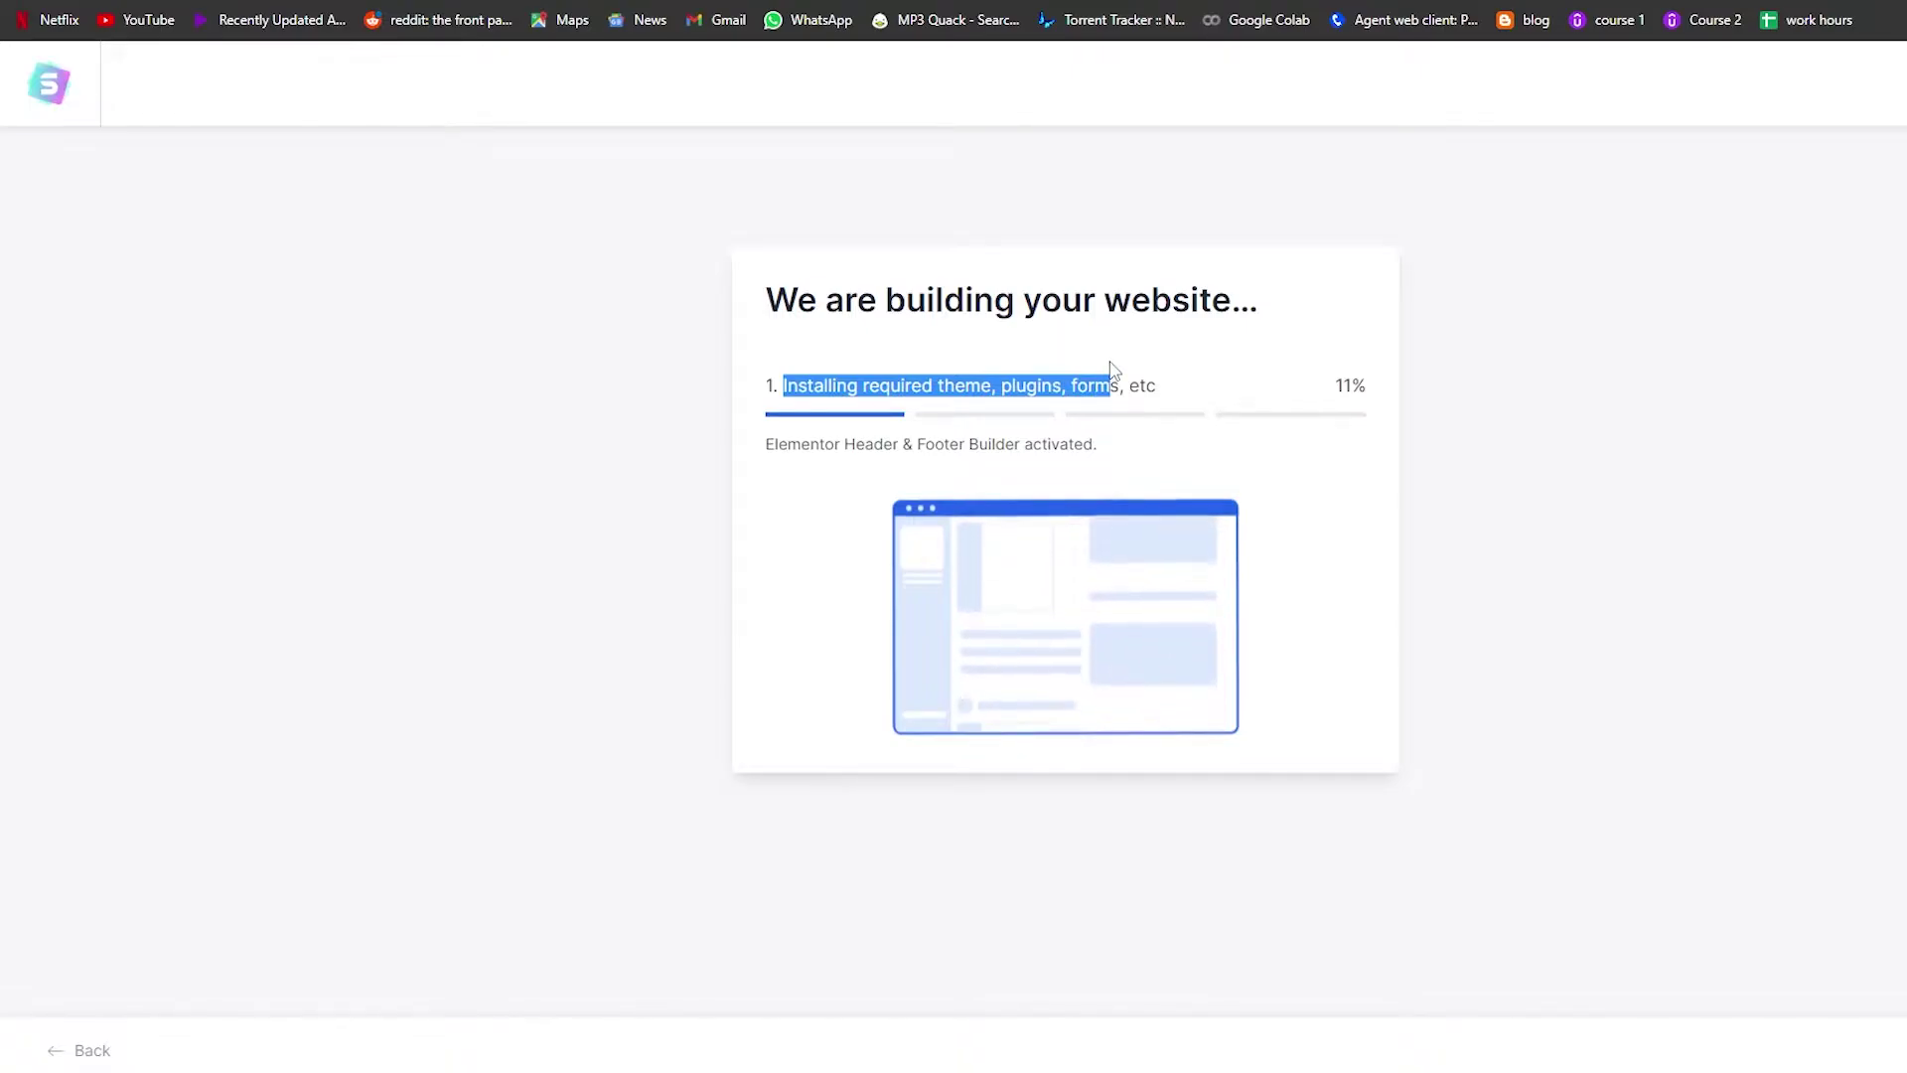
click(1023, 340)
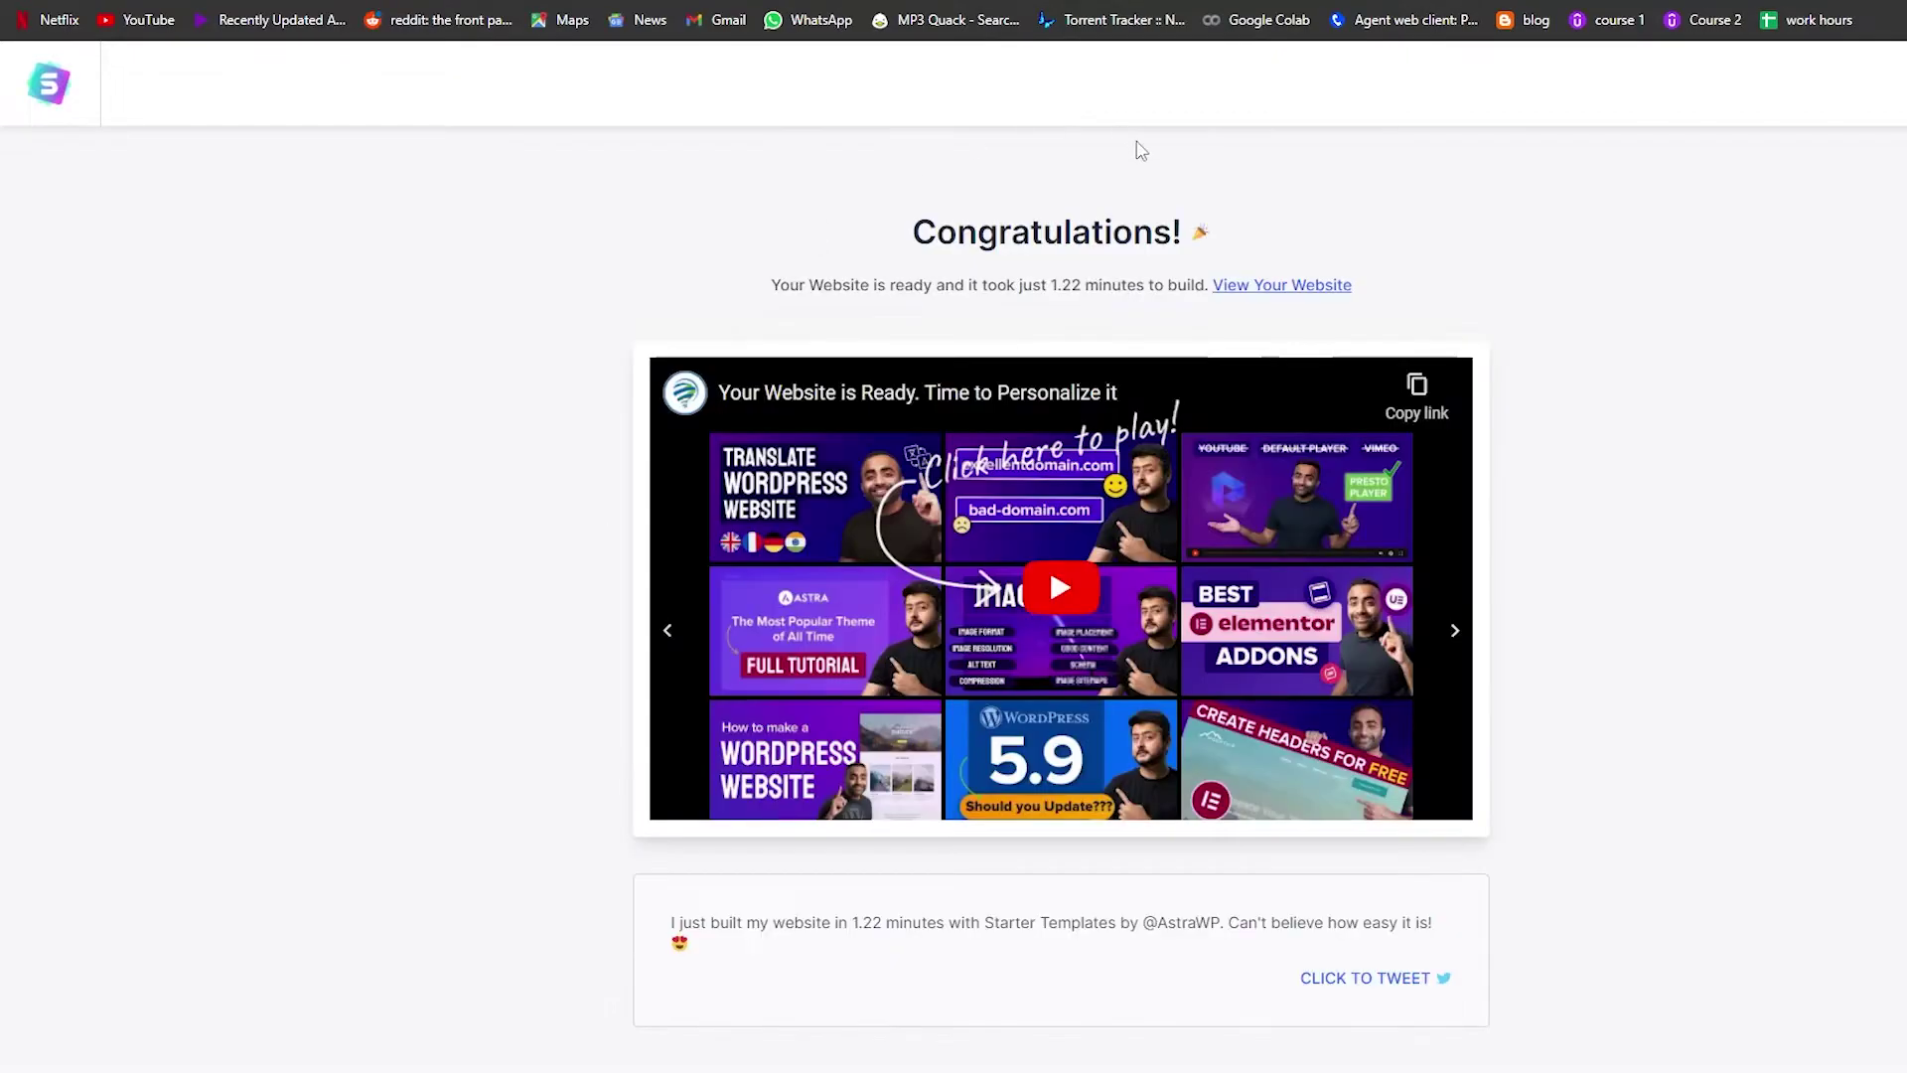
double_click(1049, 285)
click(1257, 287)
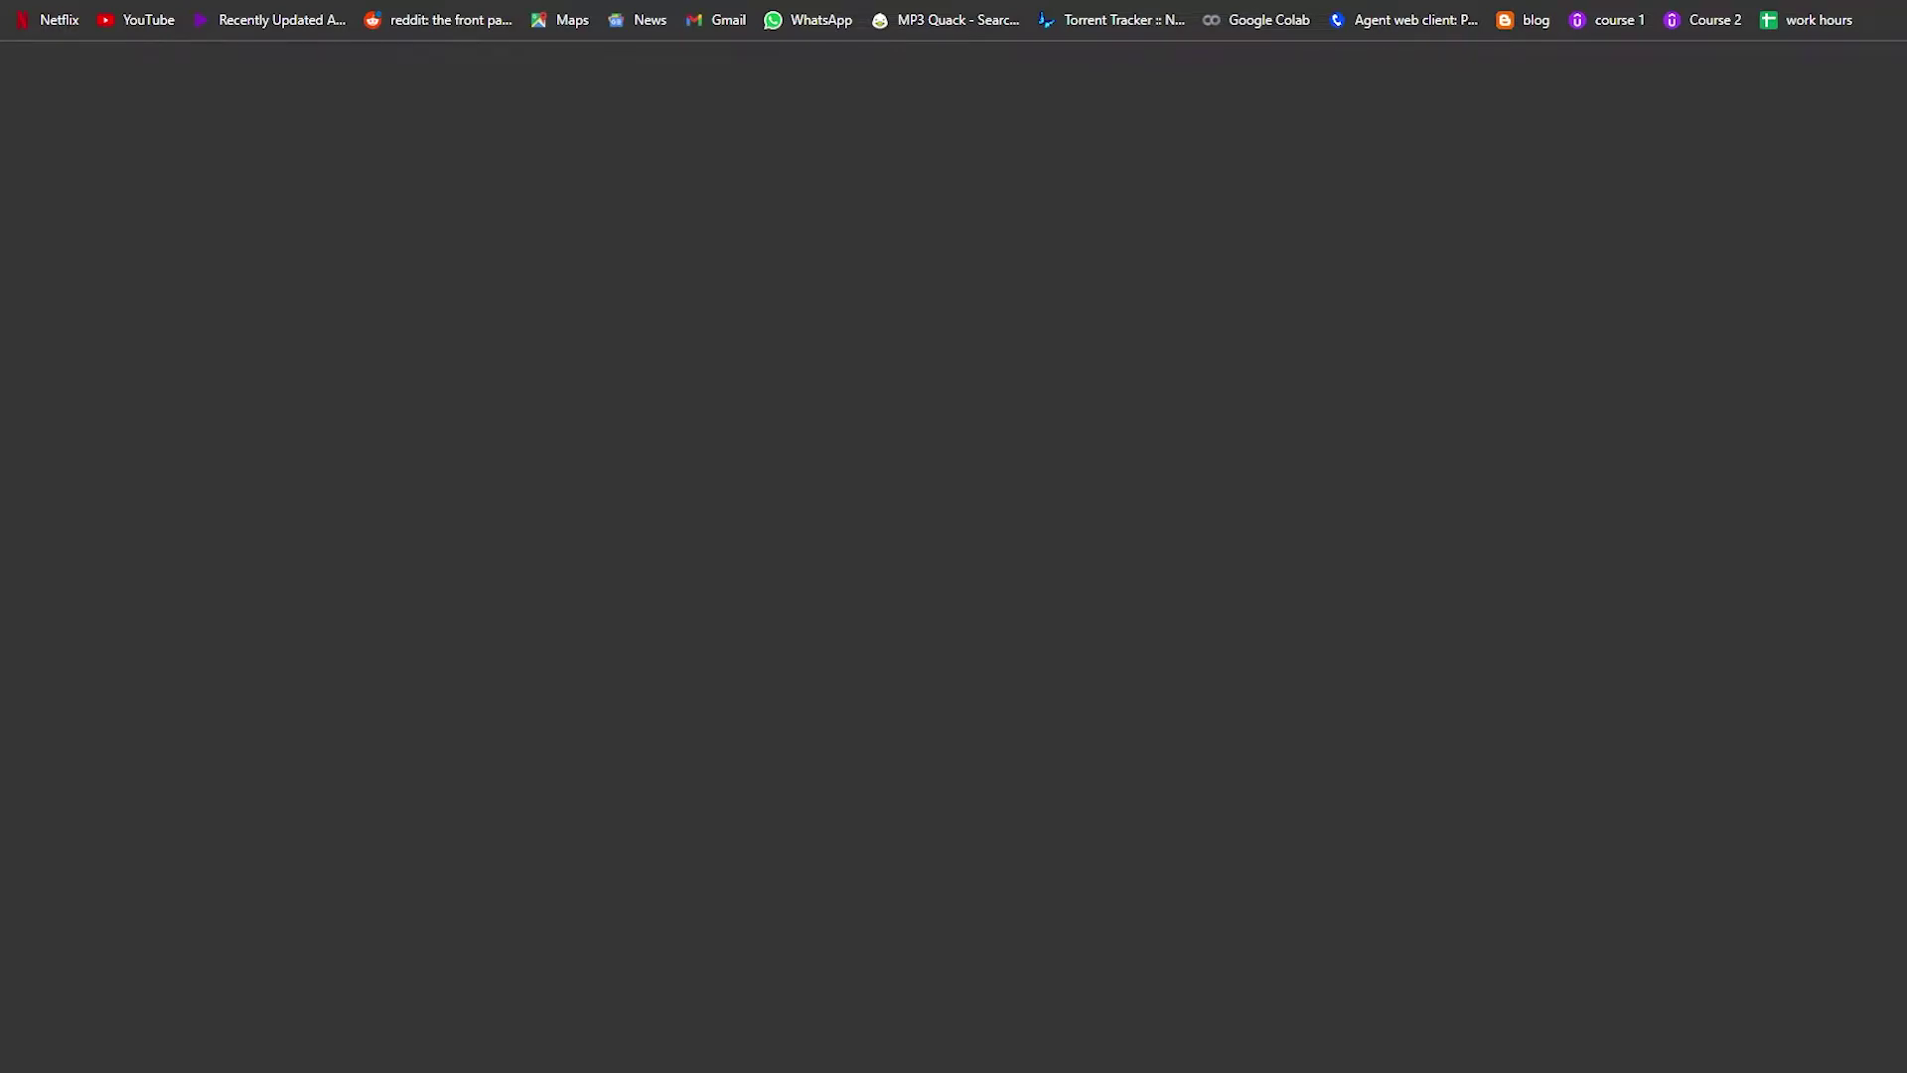
Scroll through the Flawless homepage, then go to the admin Dashboard from the admin bar.
scroll(725, 732, down, 15)
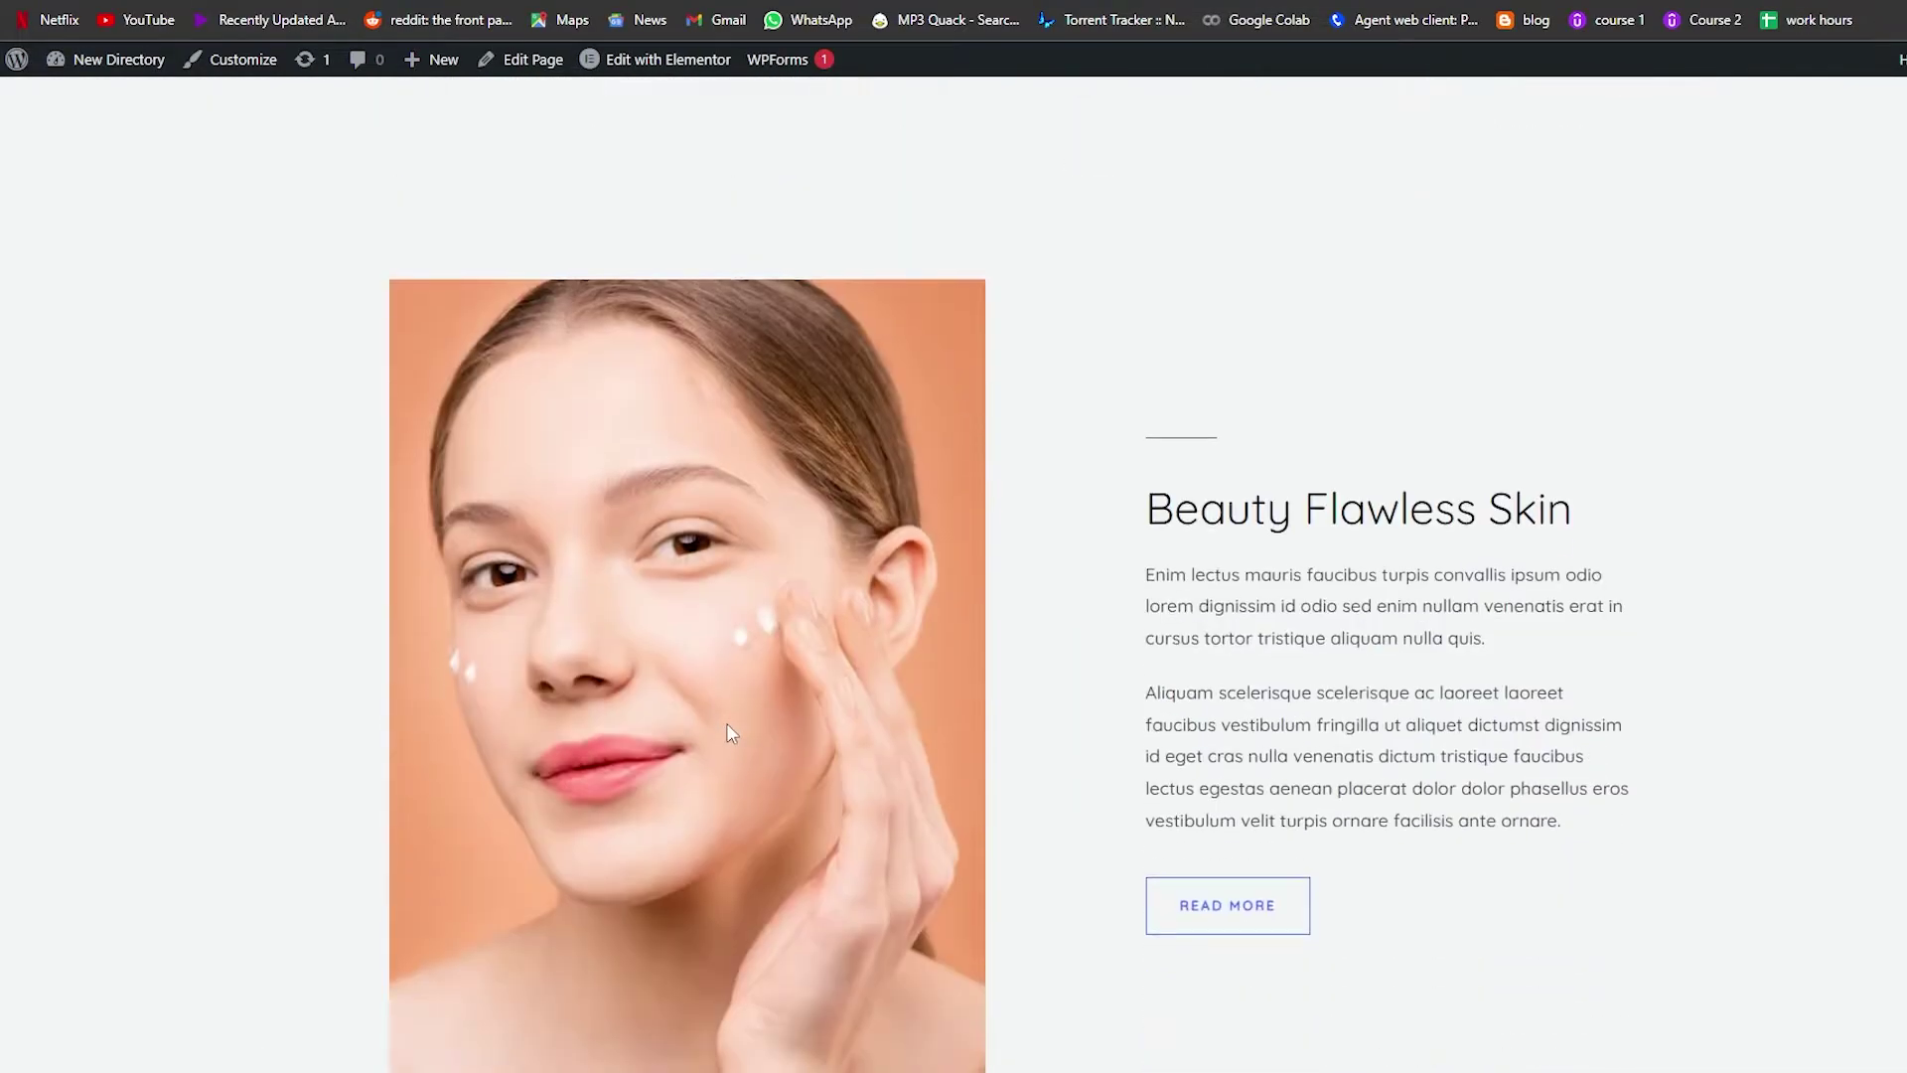
scroll(1064, 630, down, 15)
scroll(1065, 630, up, 12)
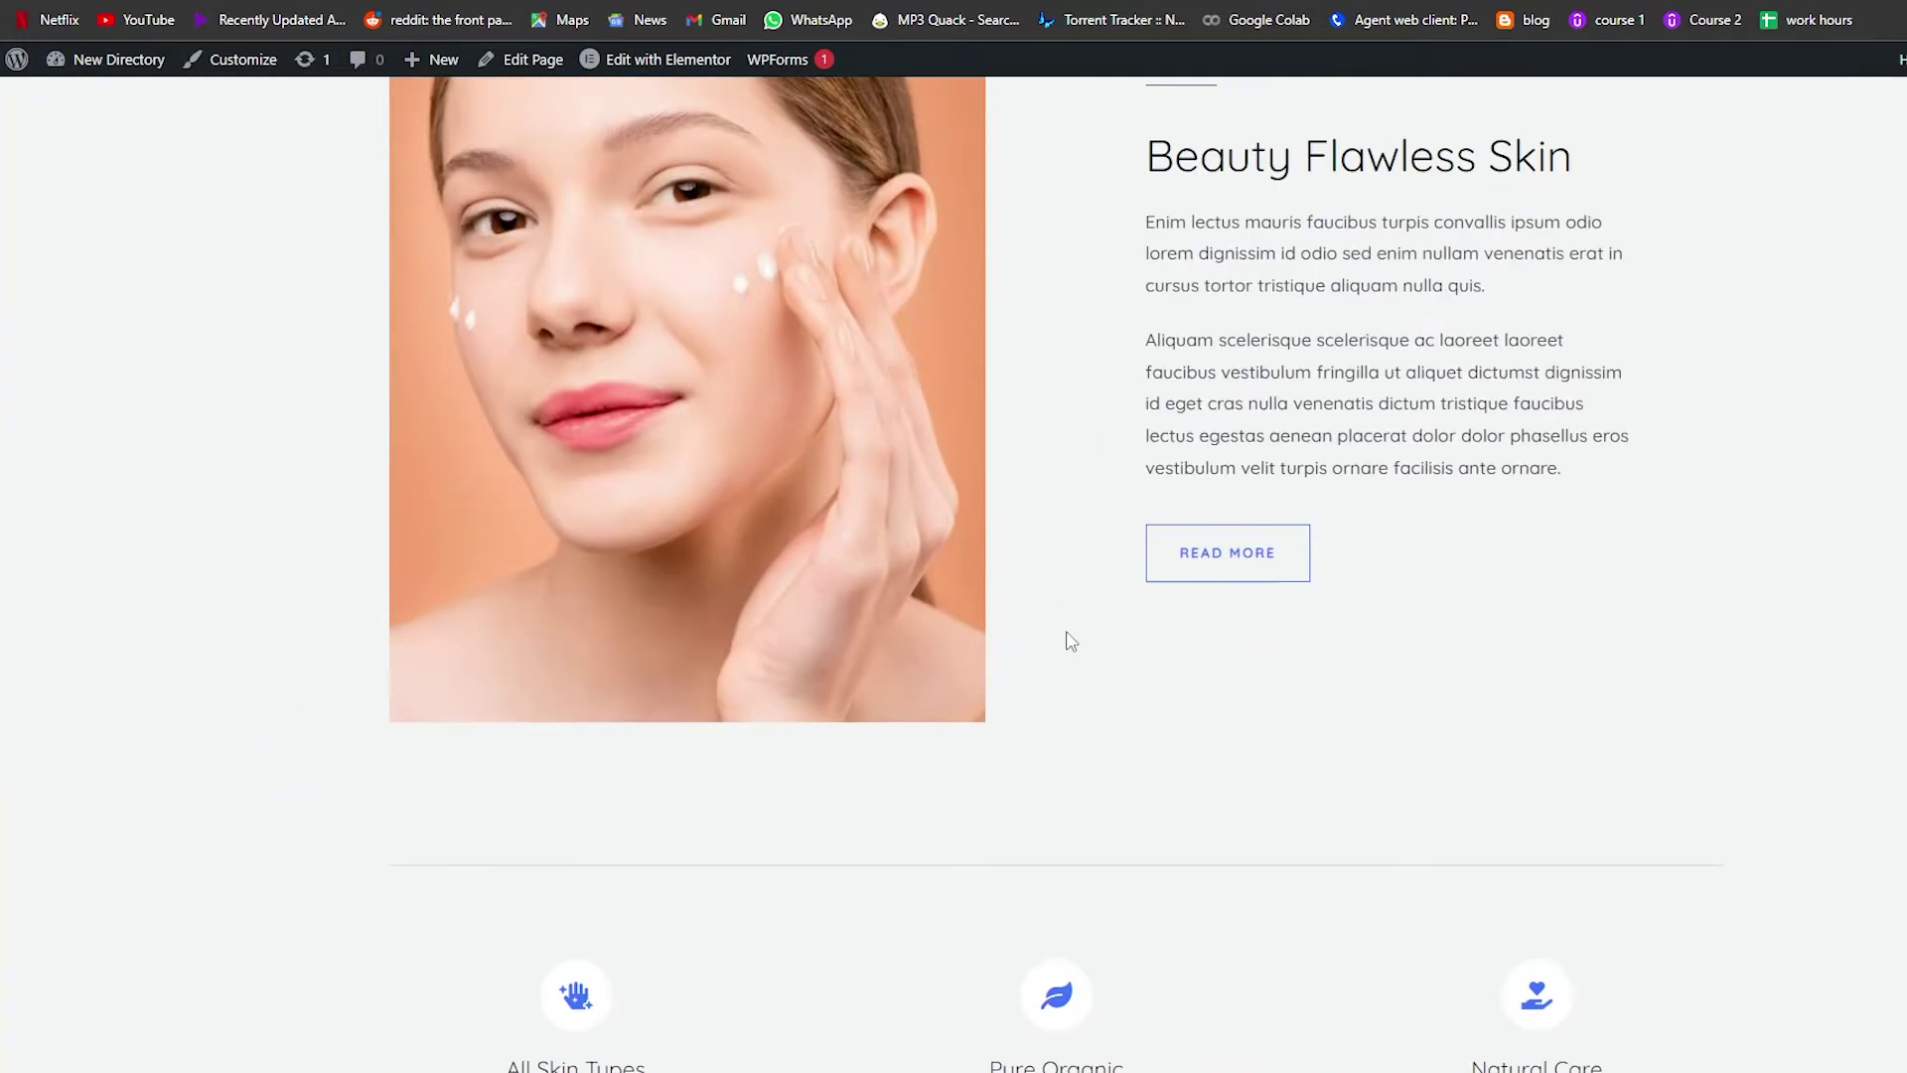
scroll(1071, 641, up, 15)
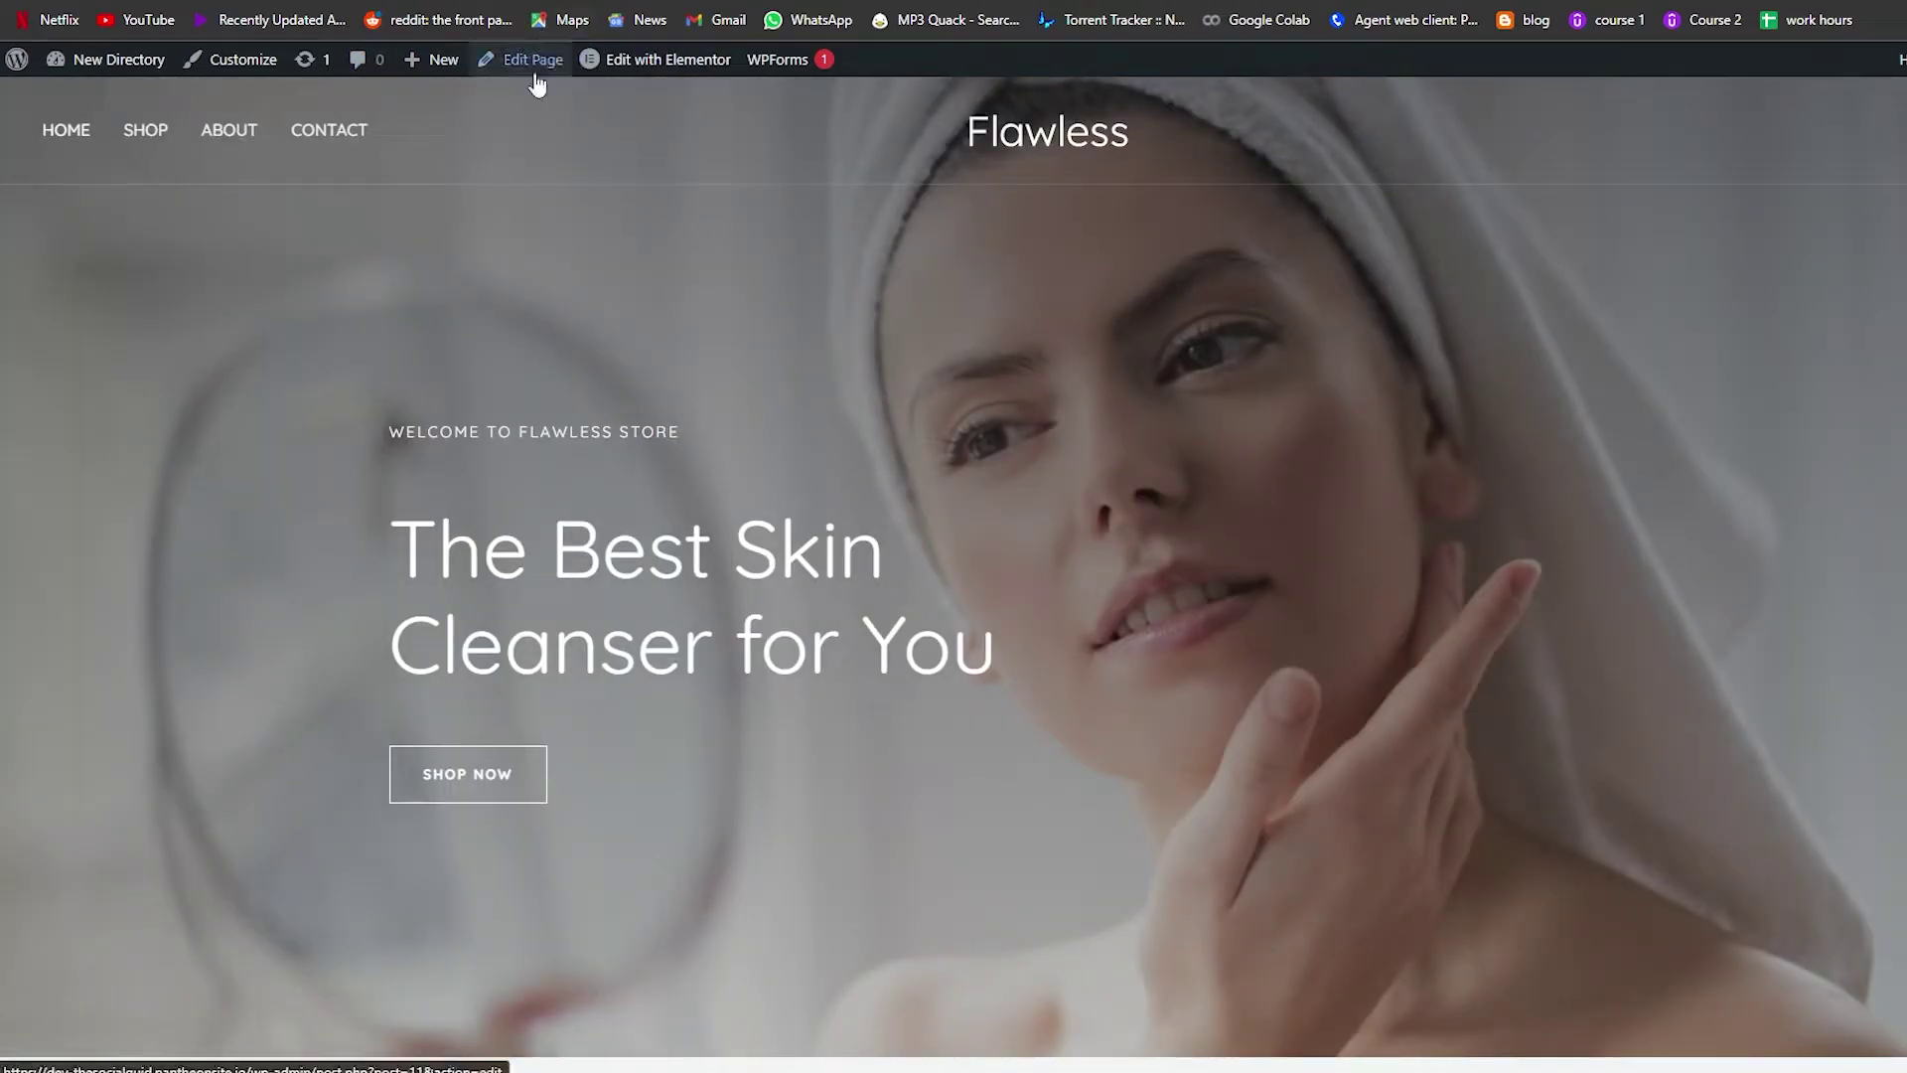
scroll(636, 645, down, 10)
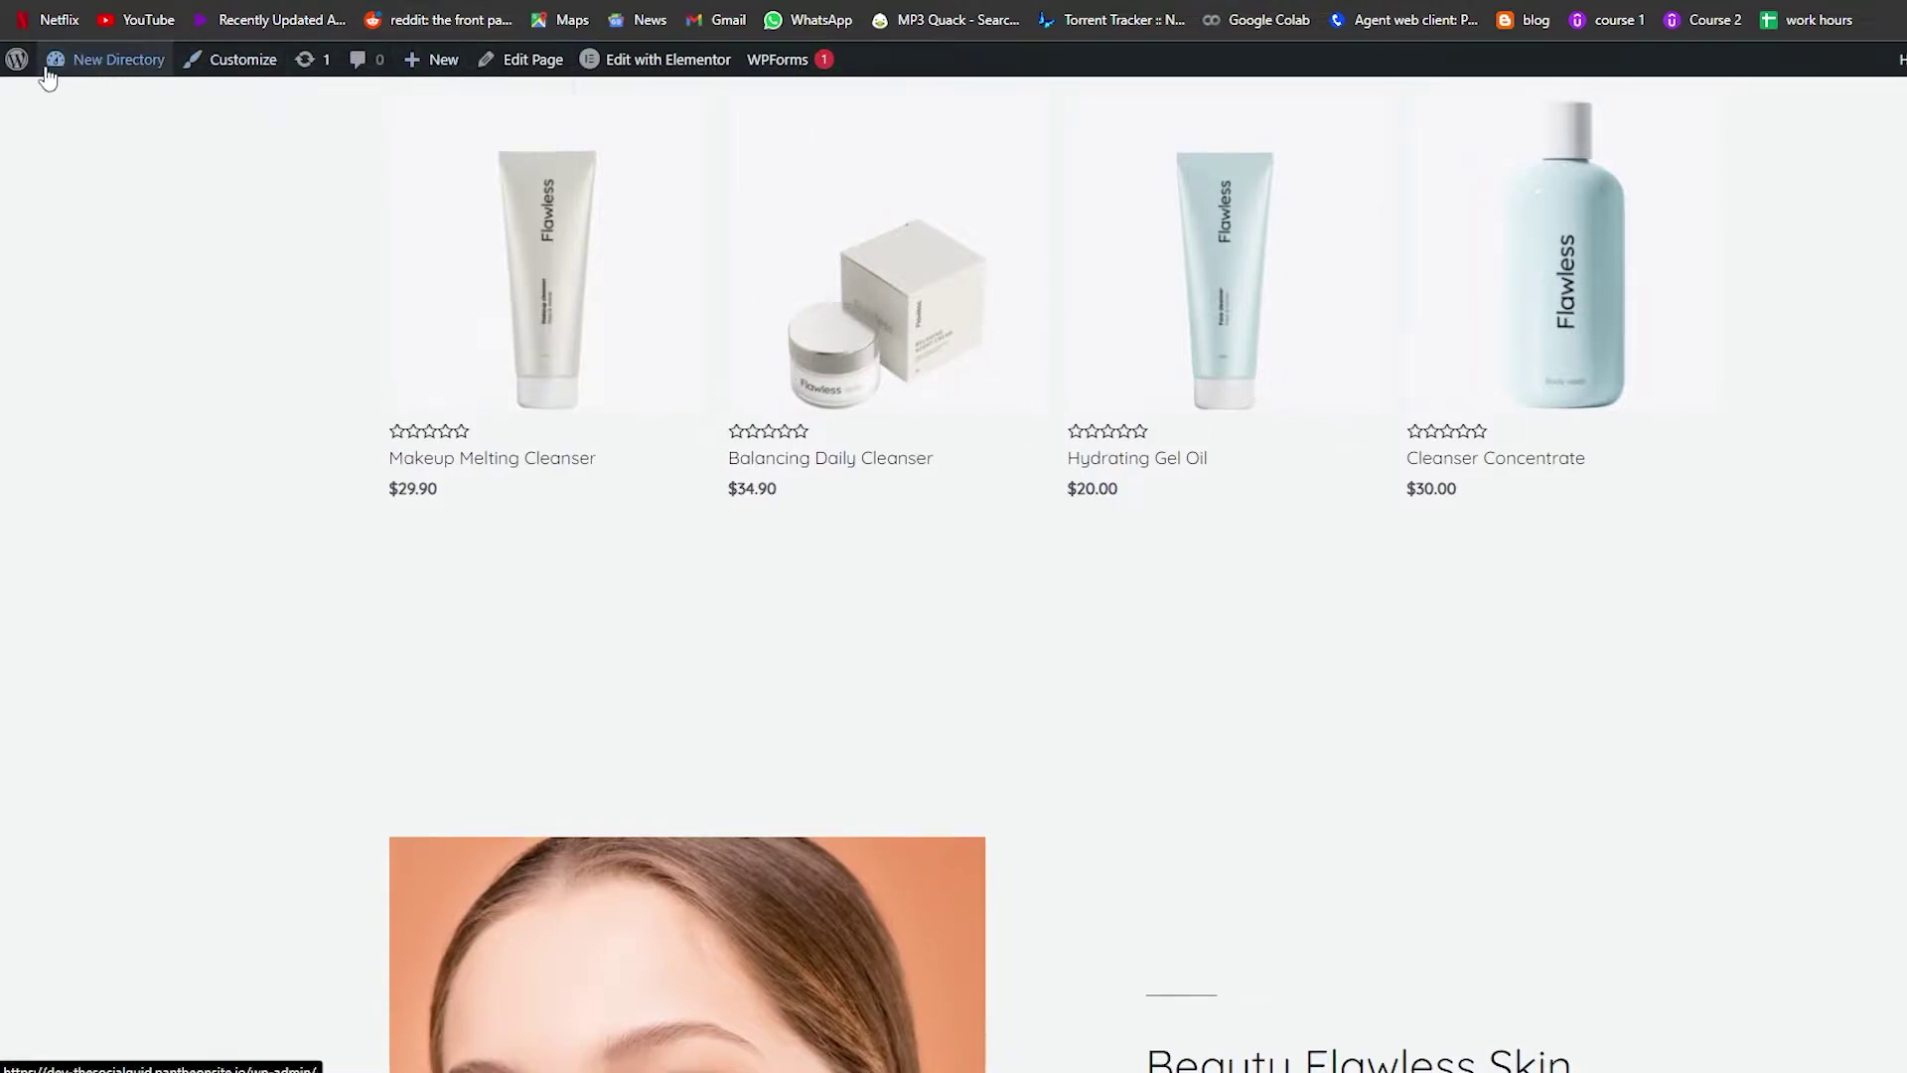
mouse_move(50, 74)
click(86, 101)
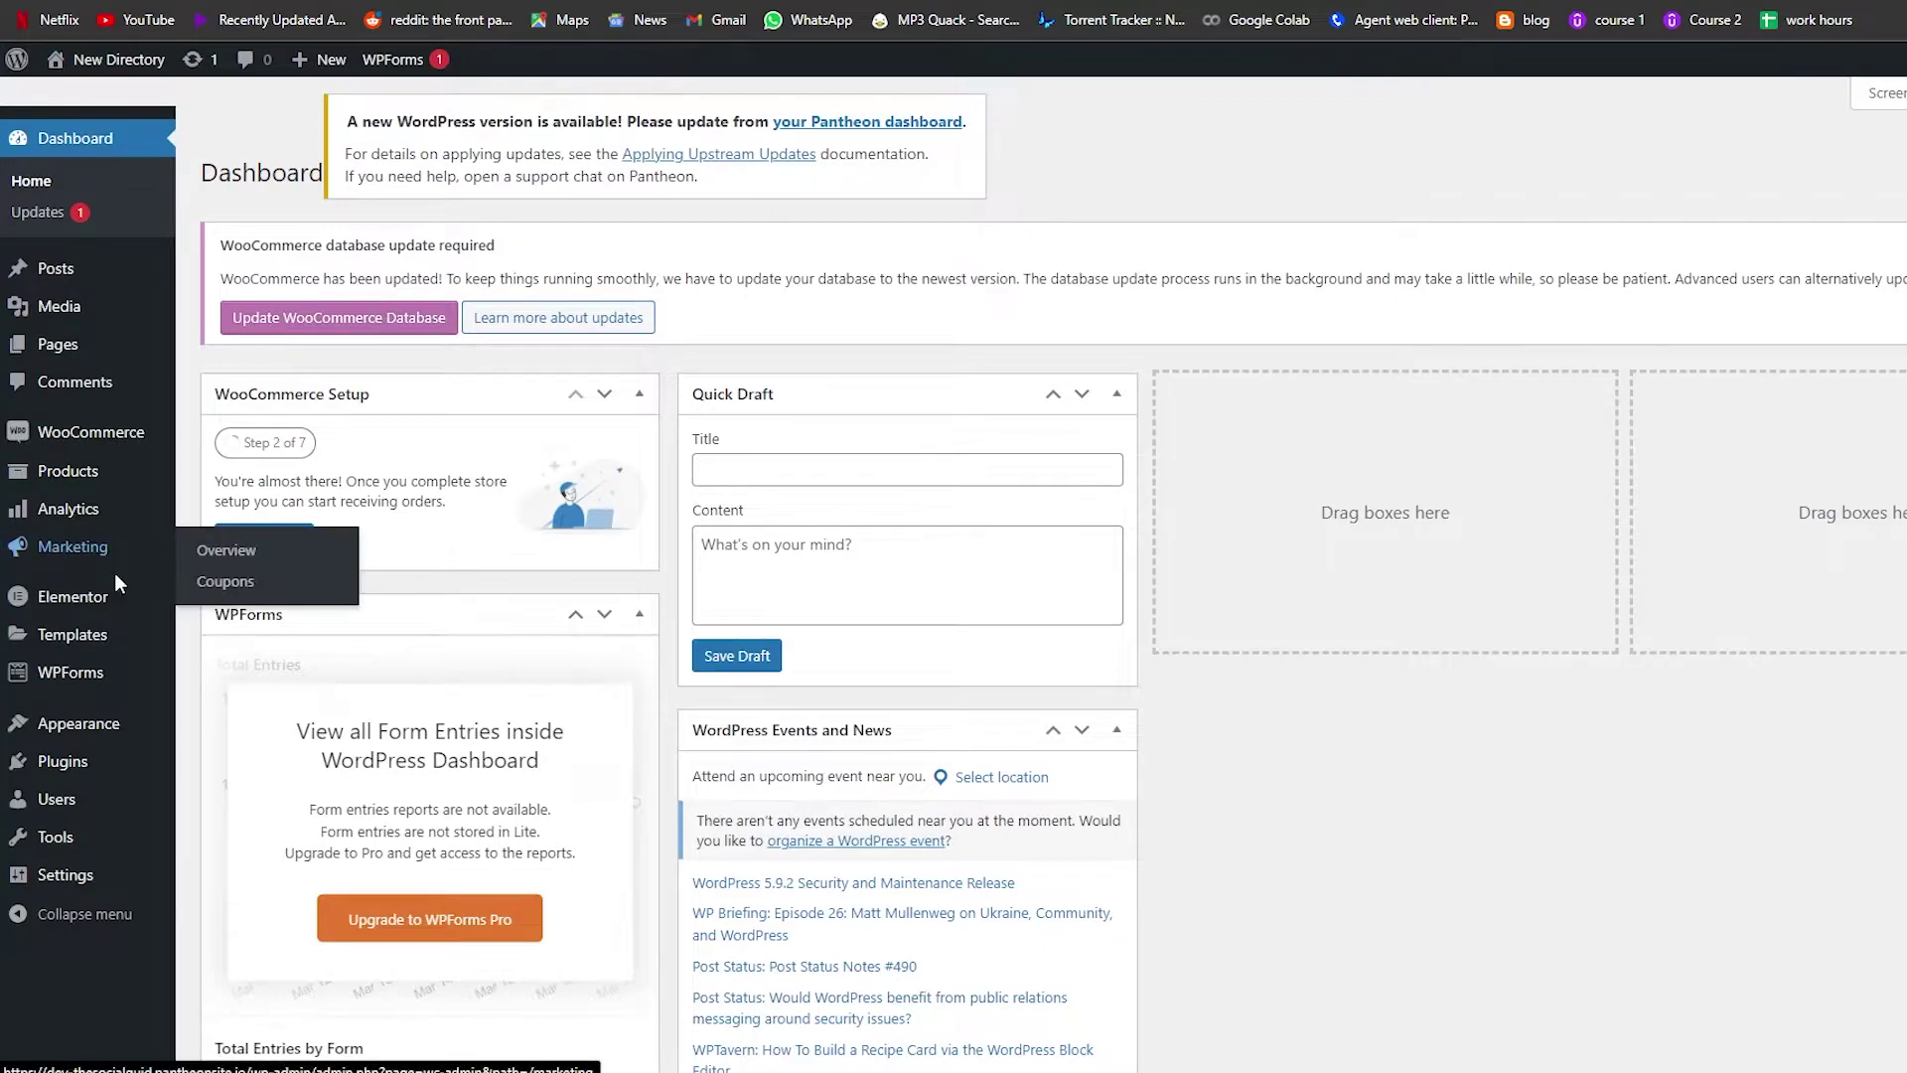
Go to Plugins in the sidebar and choose Add New.
scroll(1134, 714, down, 2)
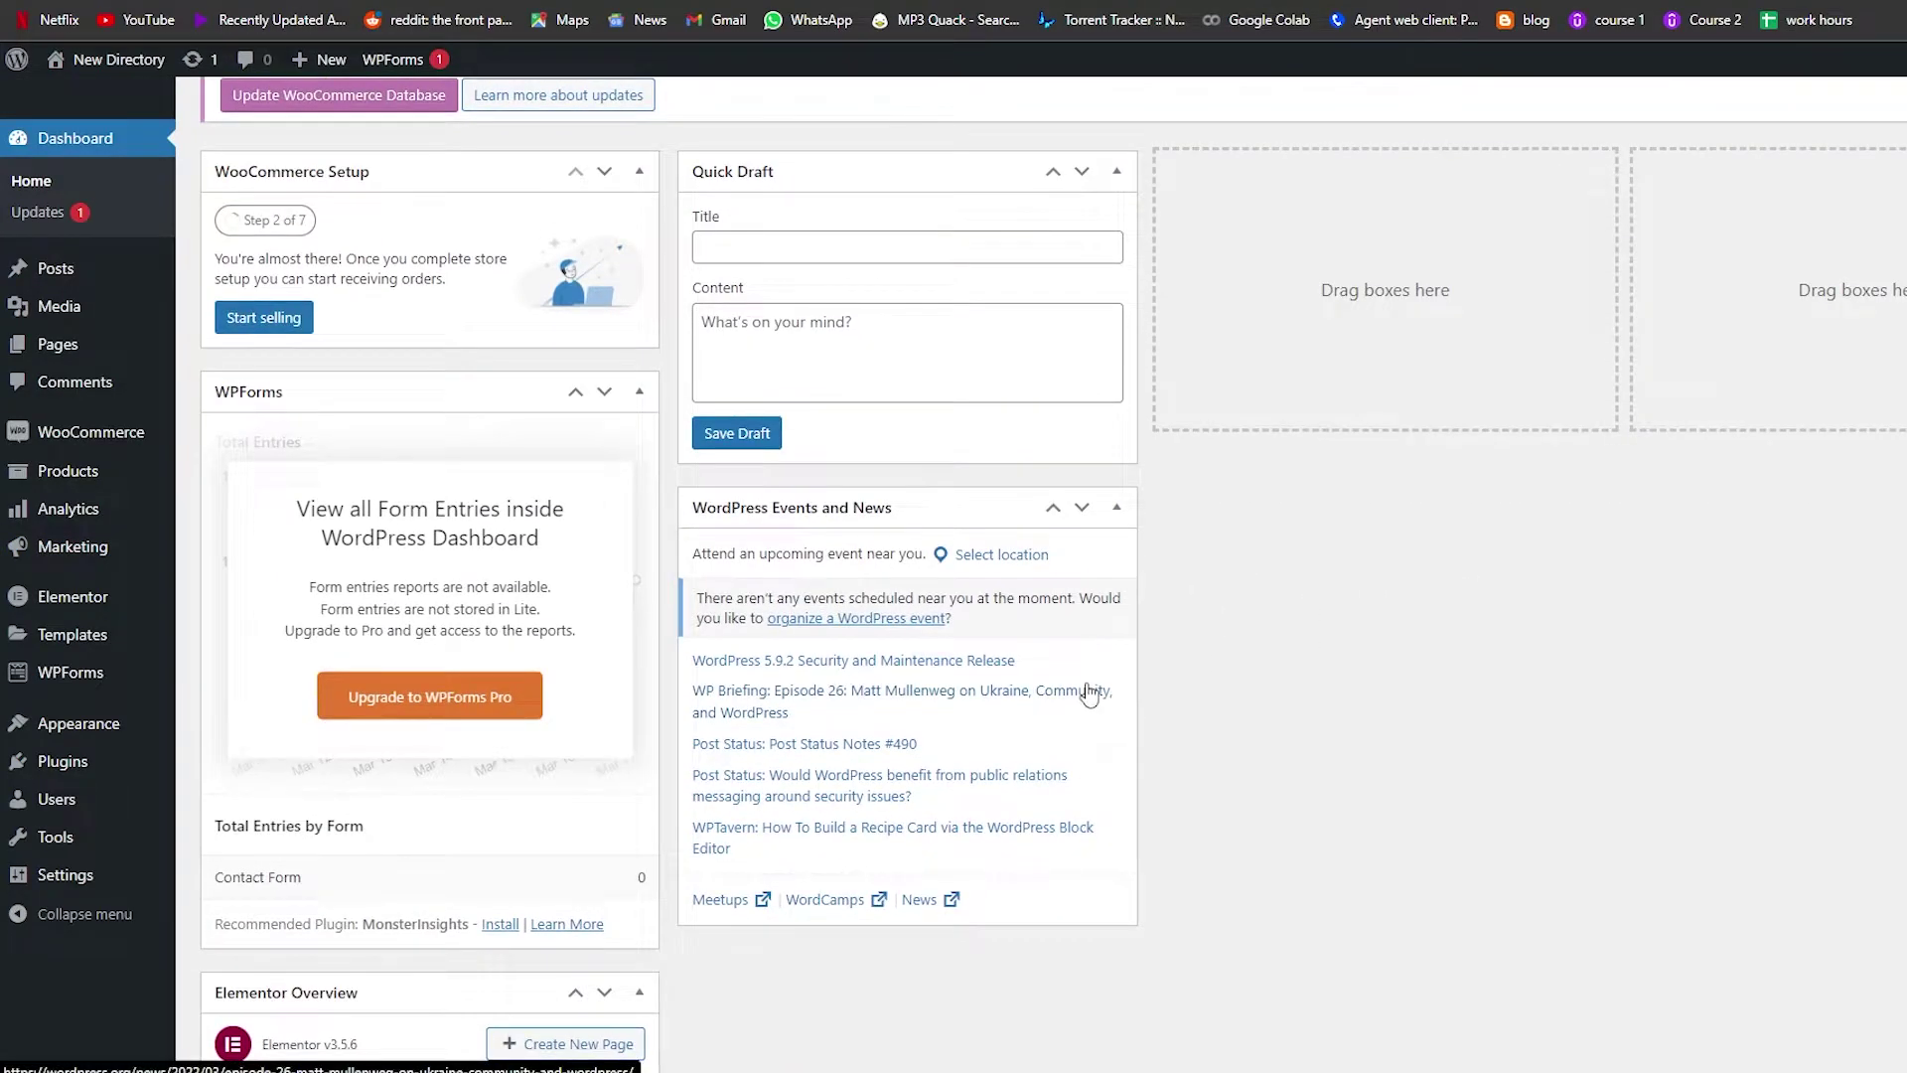
click(63, 771)
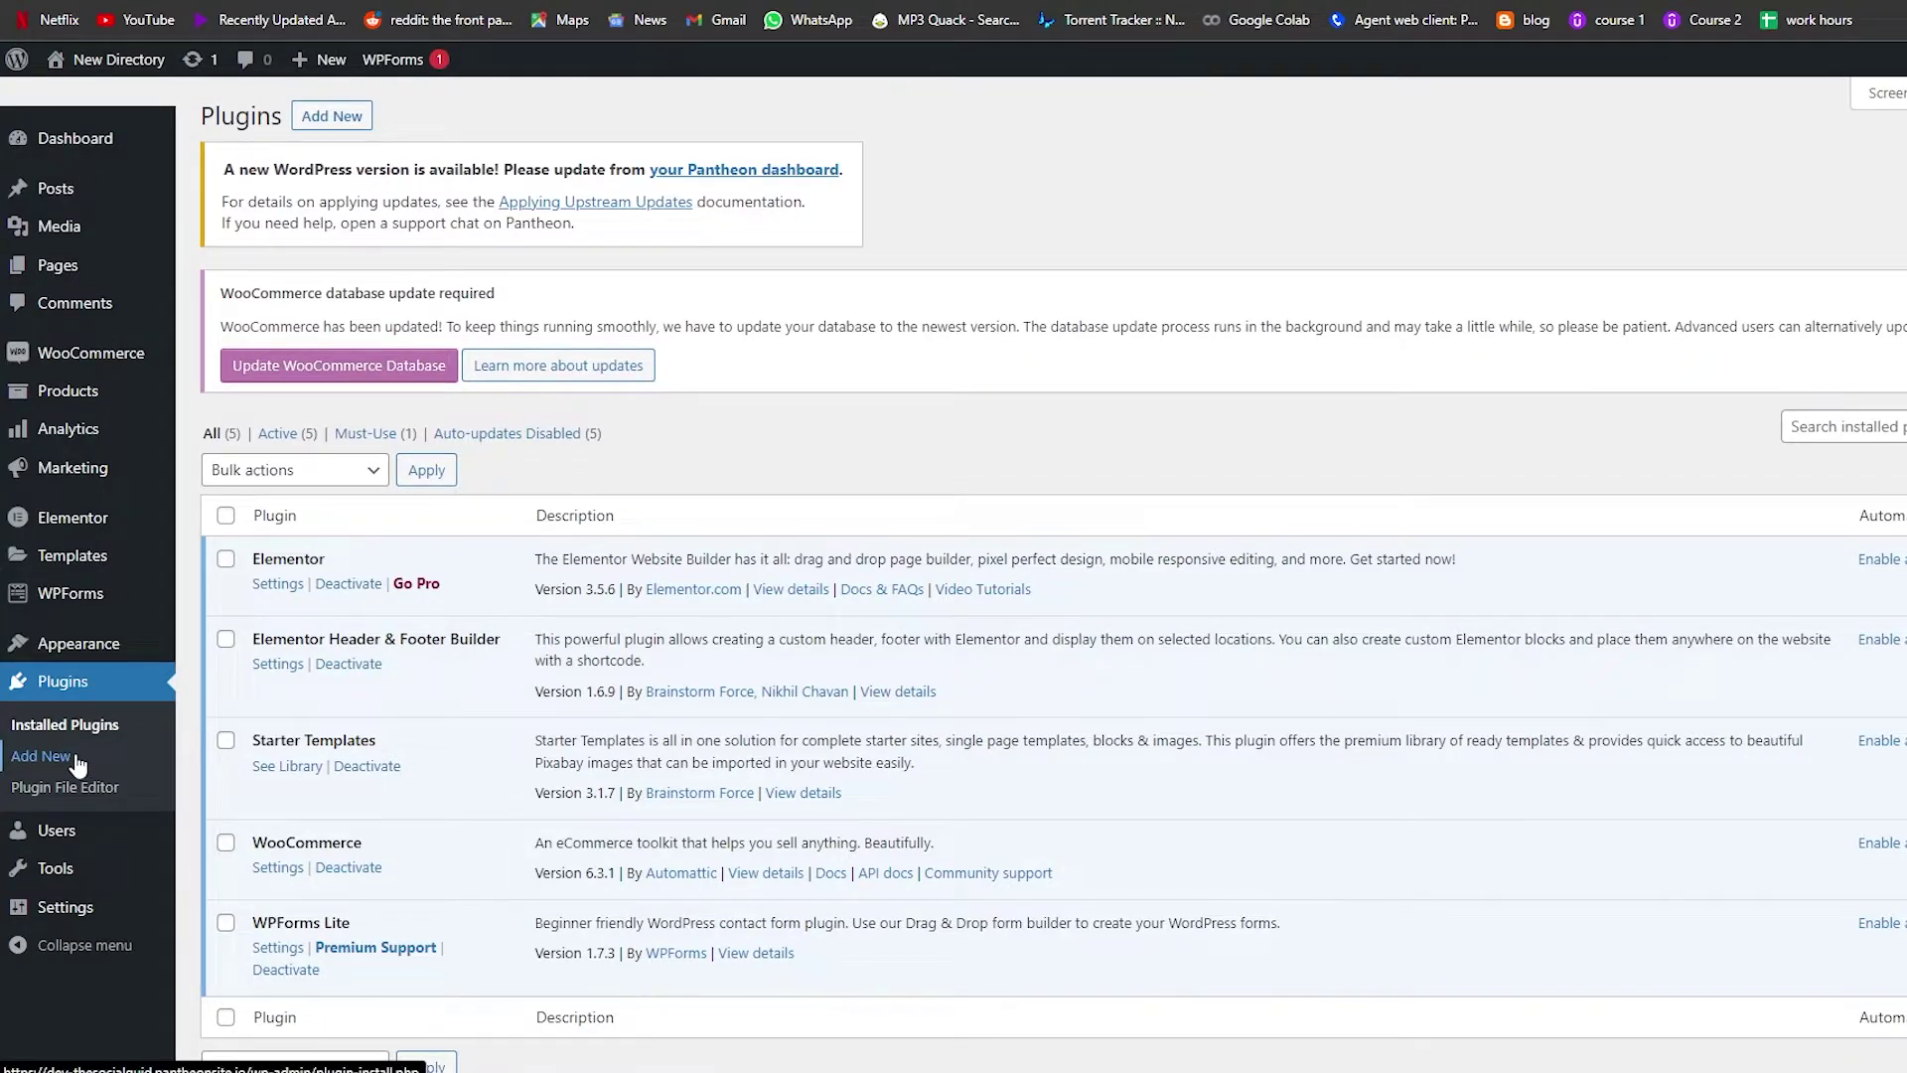
click(77, 765)
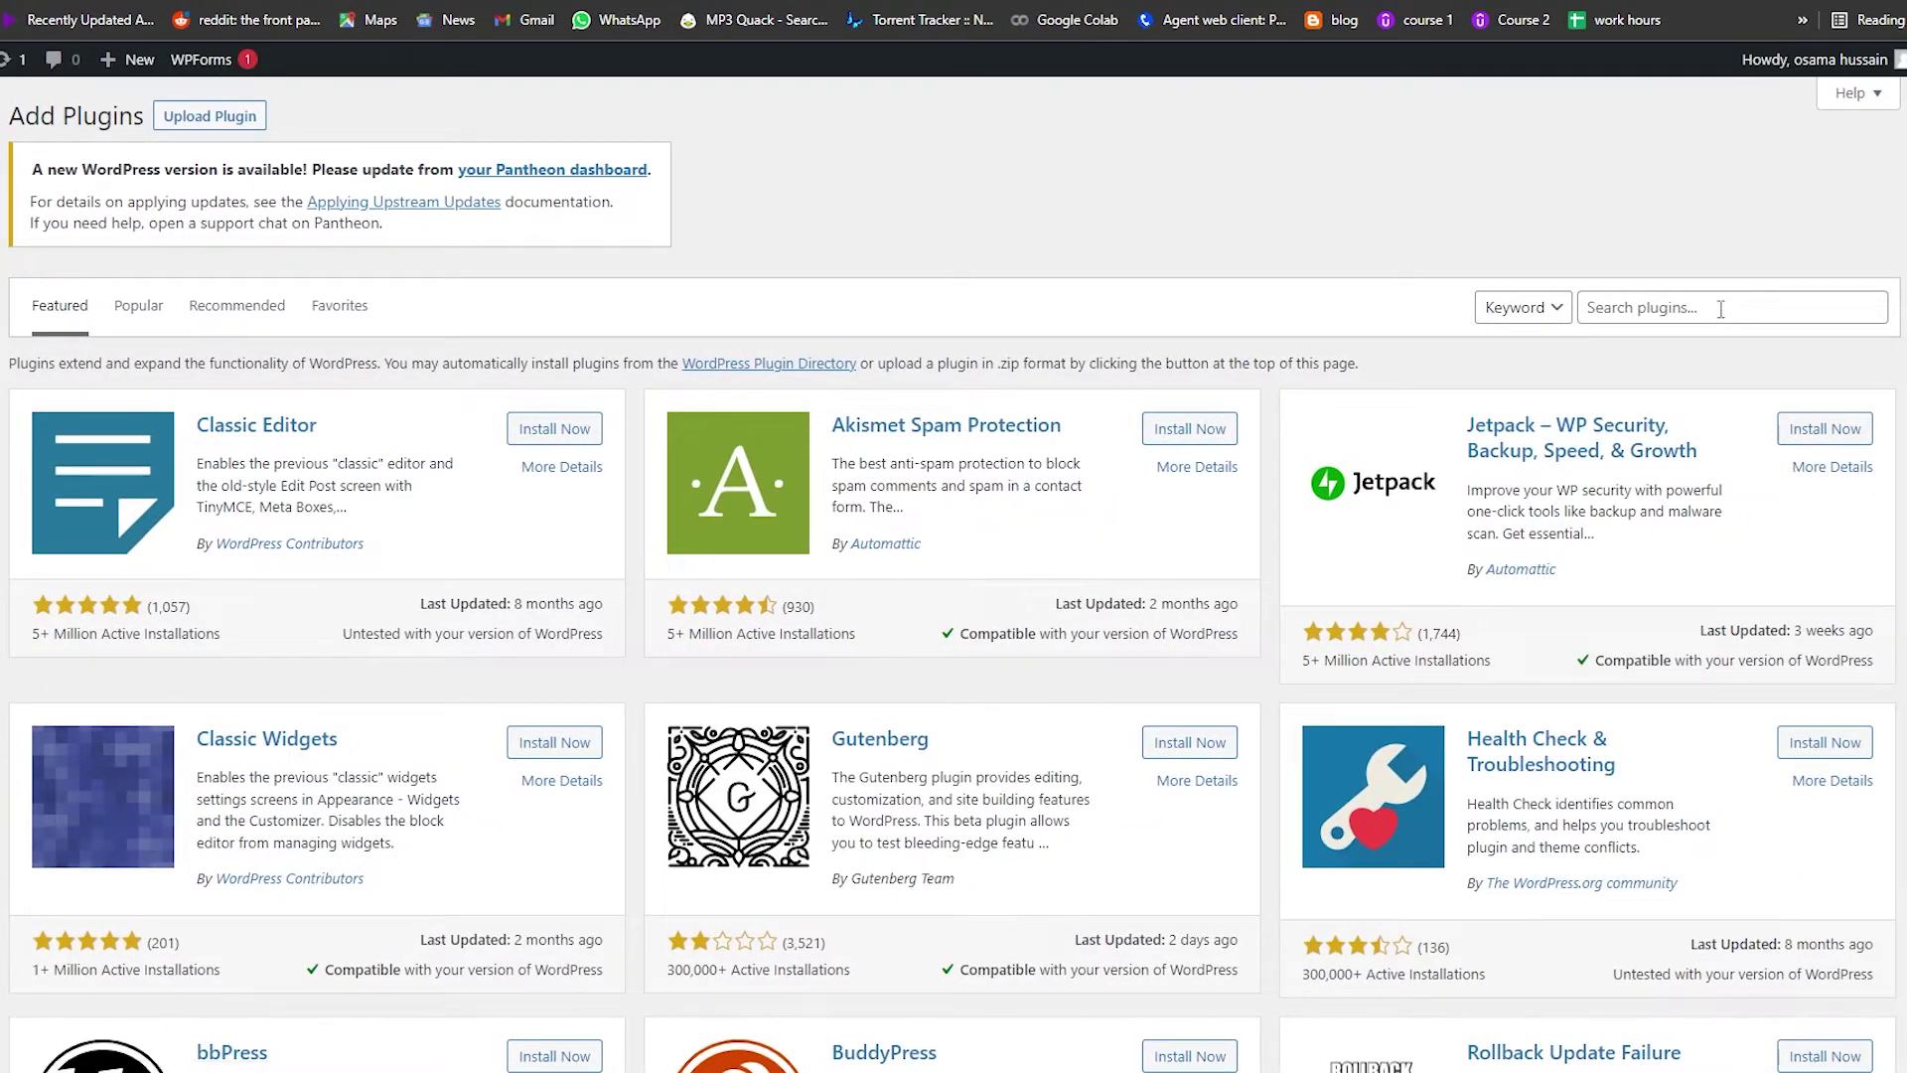
Search plugins for 'dokan', then install and activate the Dokan marketplace plugin.
click(1731, 310)
text(doakn)
key(BackSpace)
key(BackSpace)
key(BackSpace)
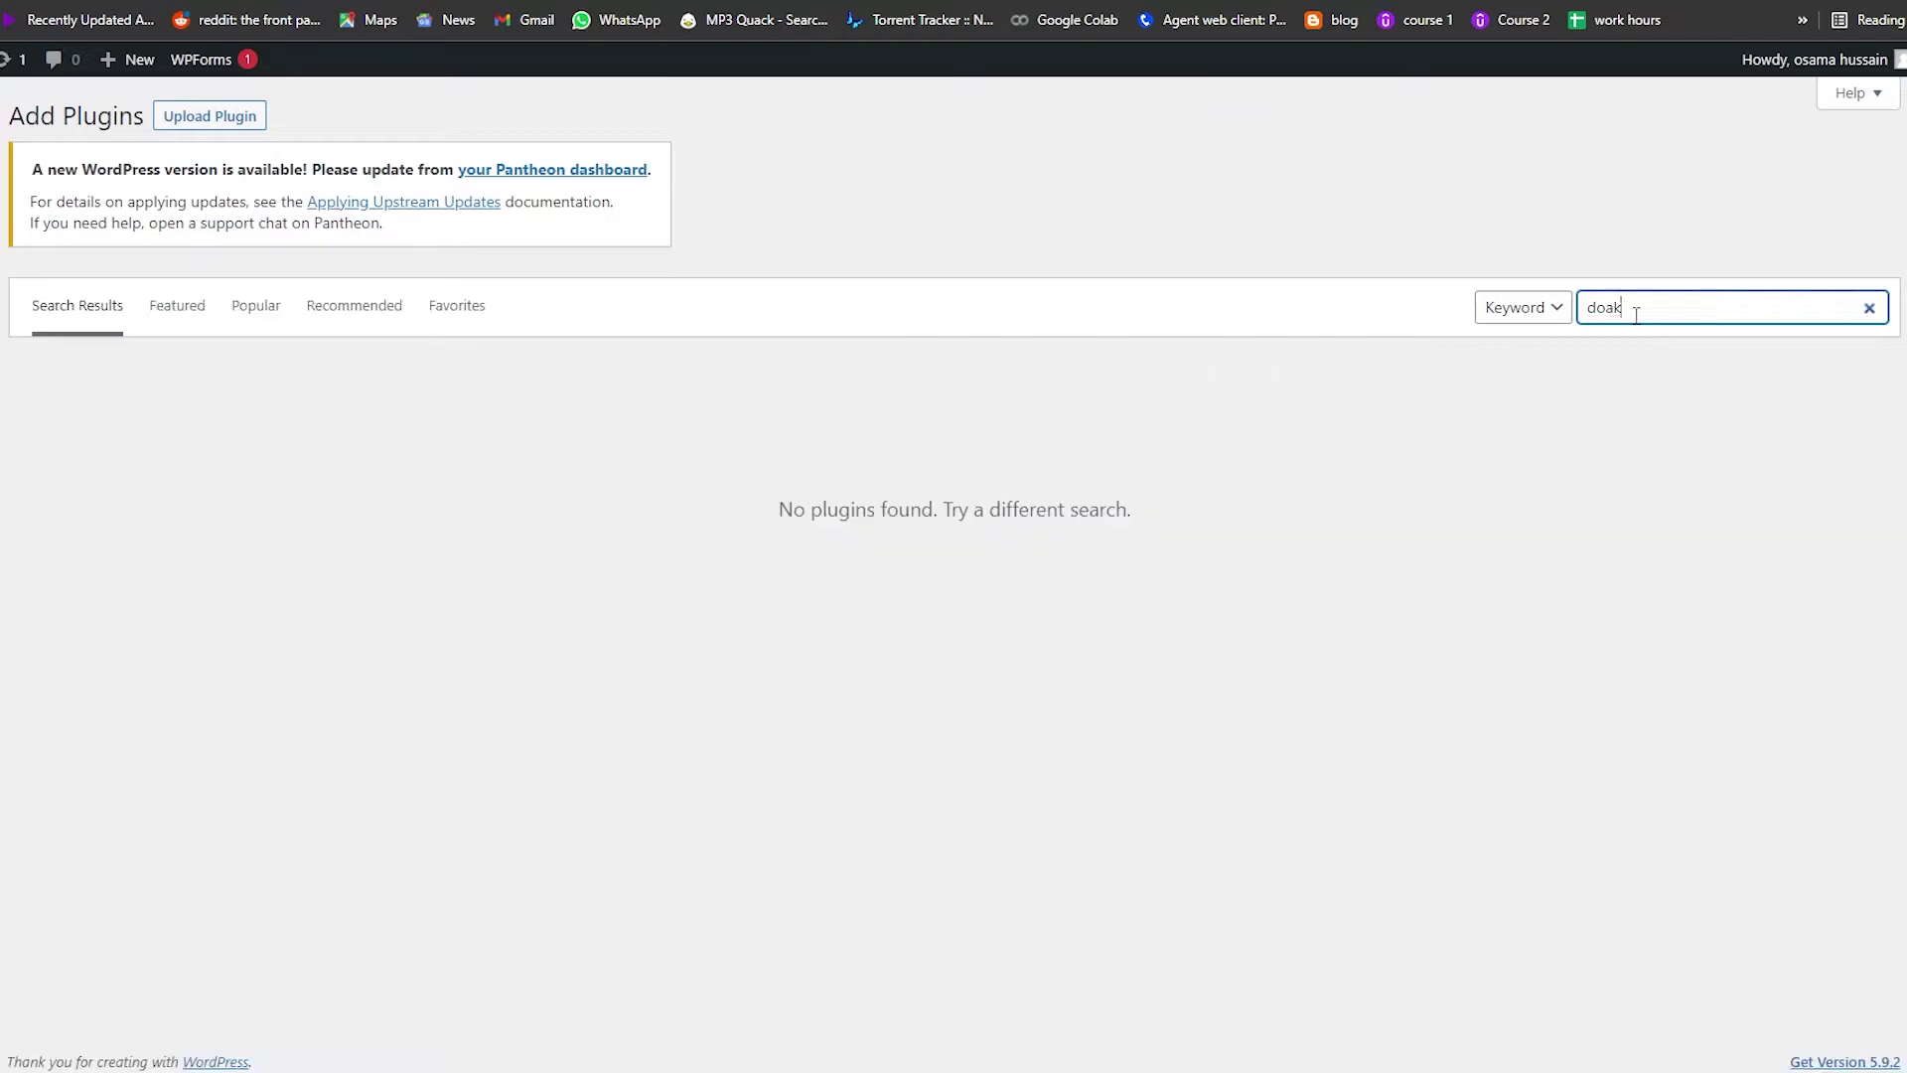
text(kan)
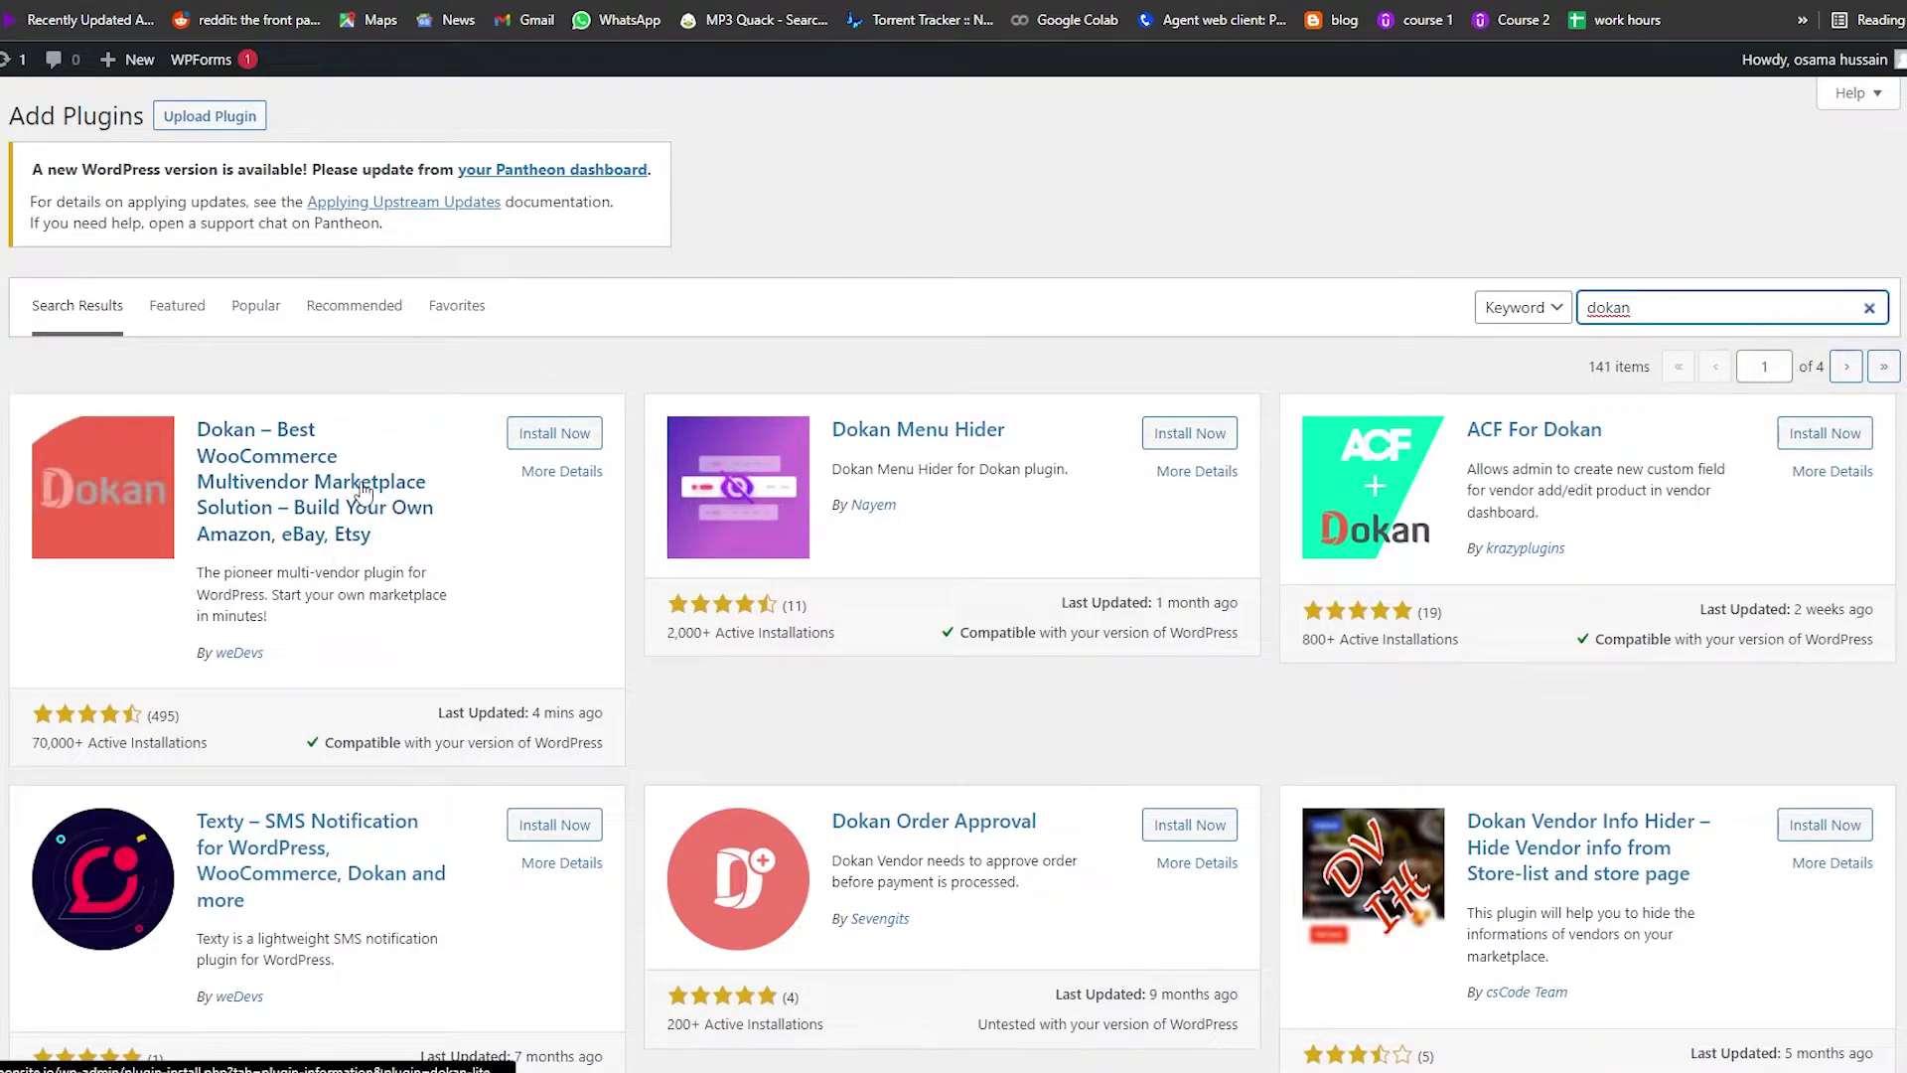
click(574, 443)
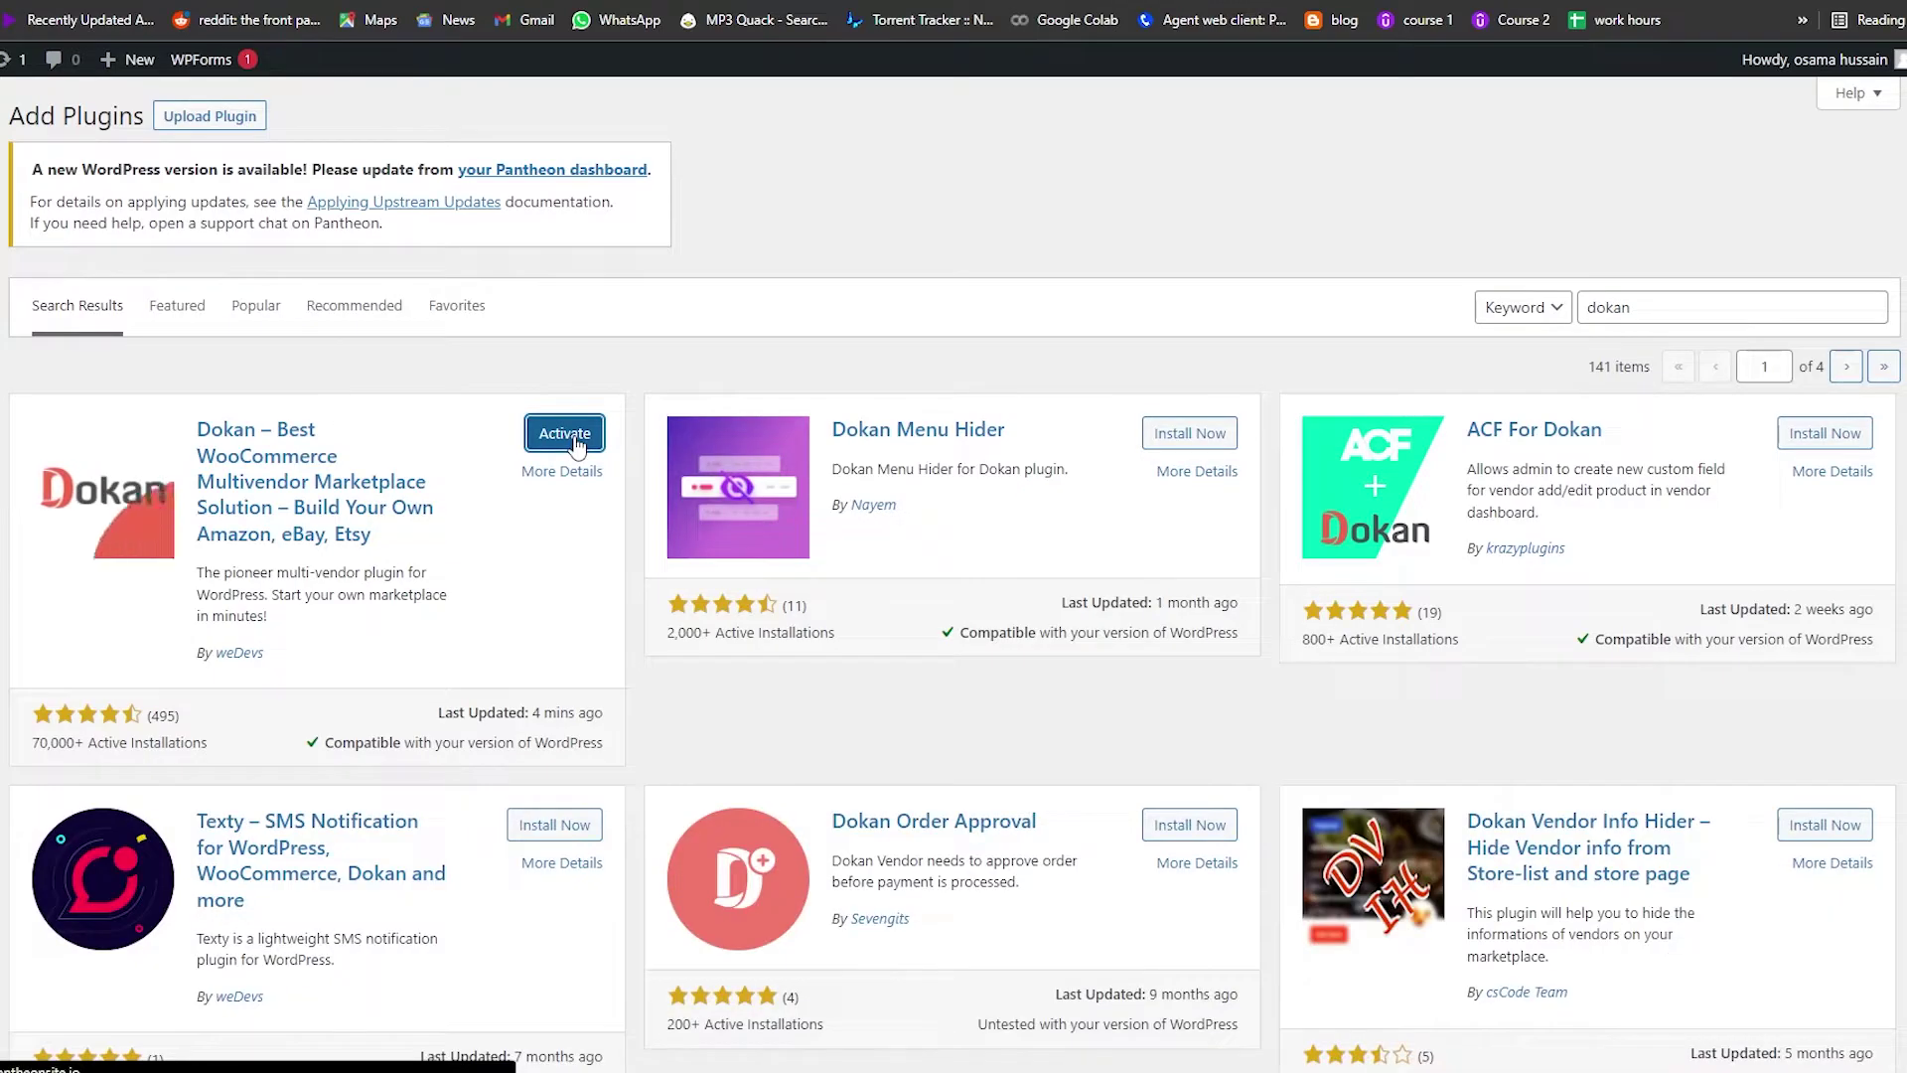
click(577, 442)
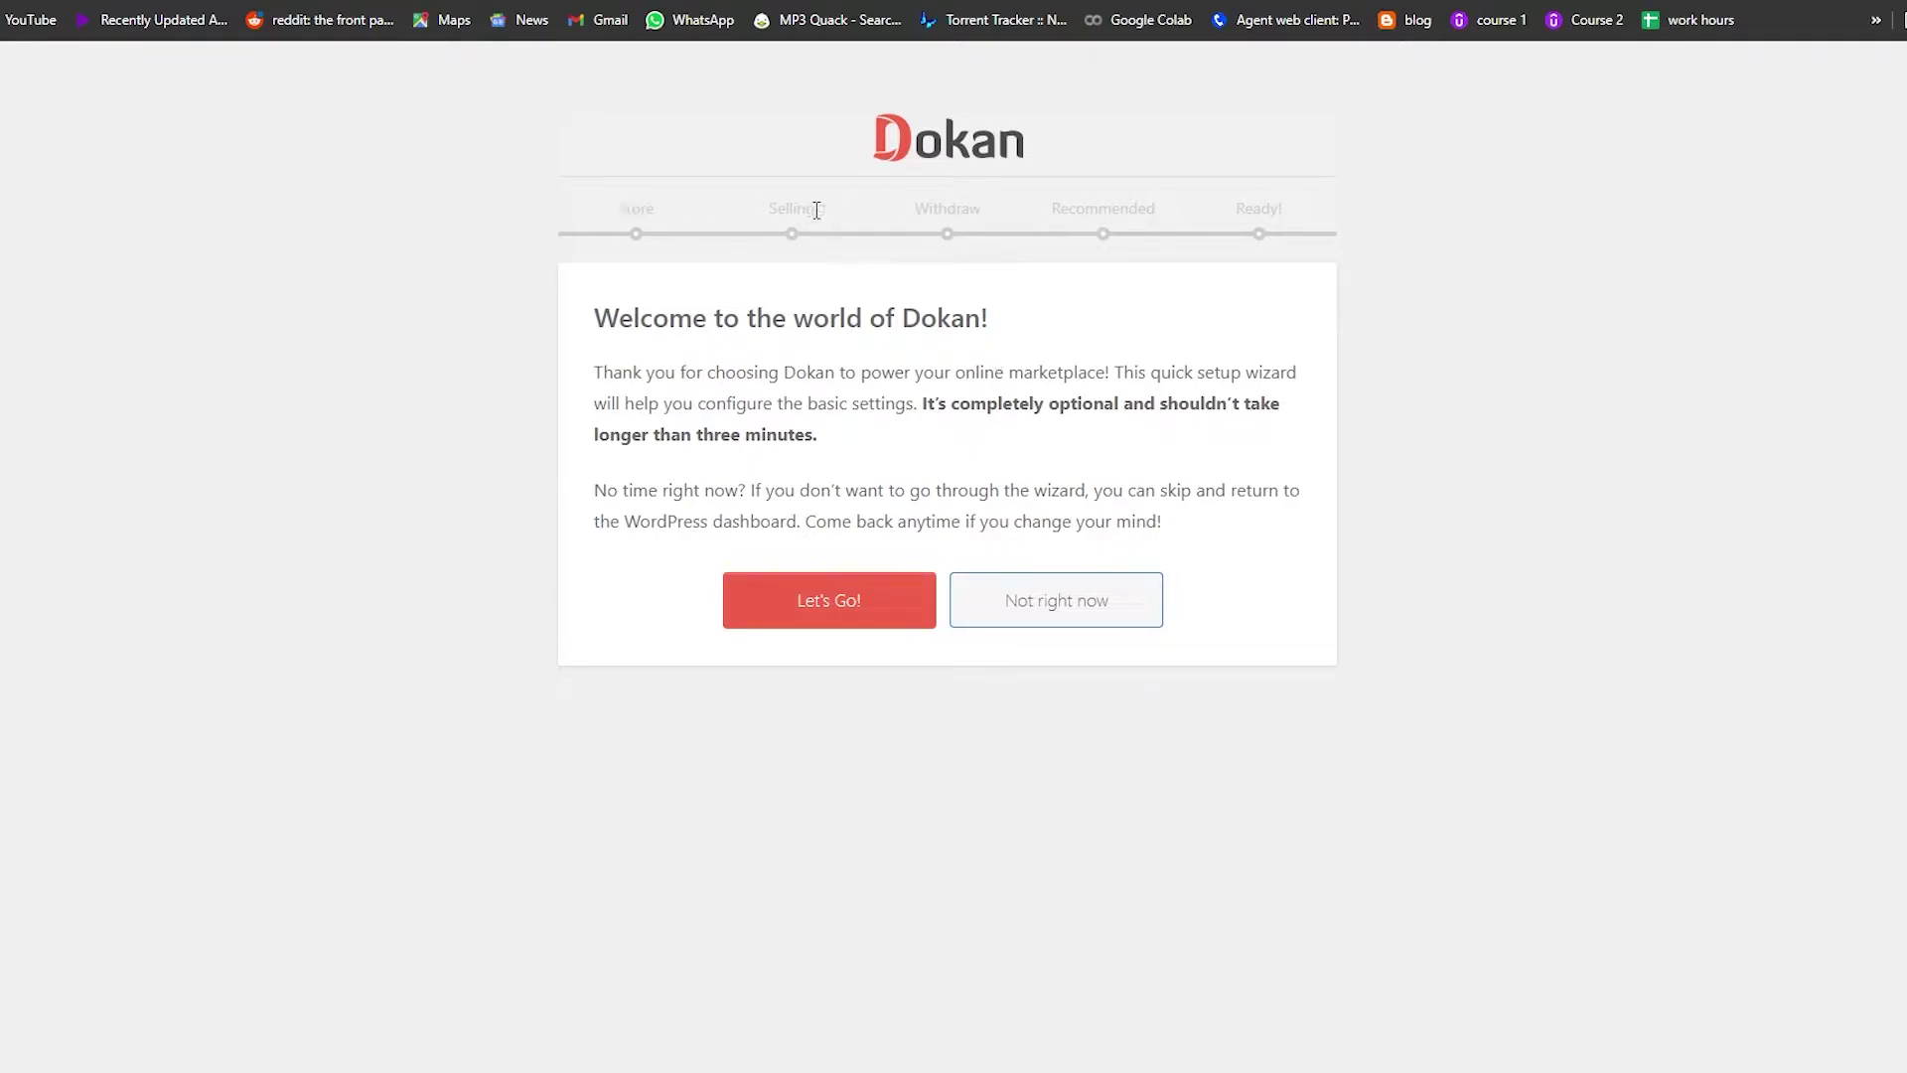
Start the Dokan wizard and accept Store Setup with the 'store' URL base and fees going to vendors.
click(878, 622)
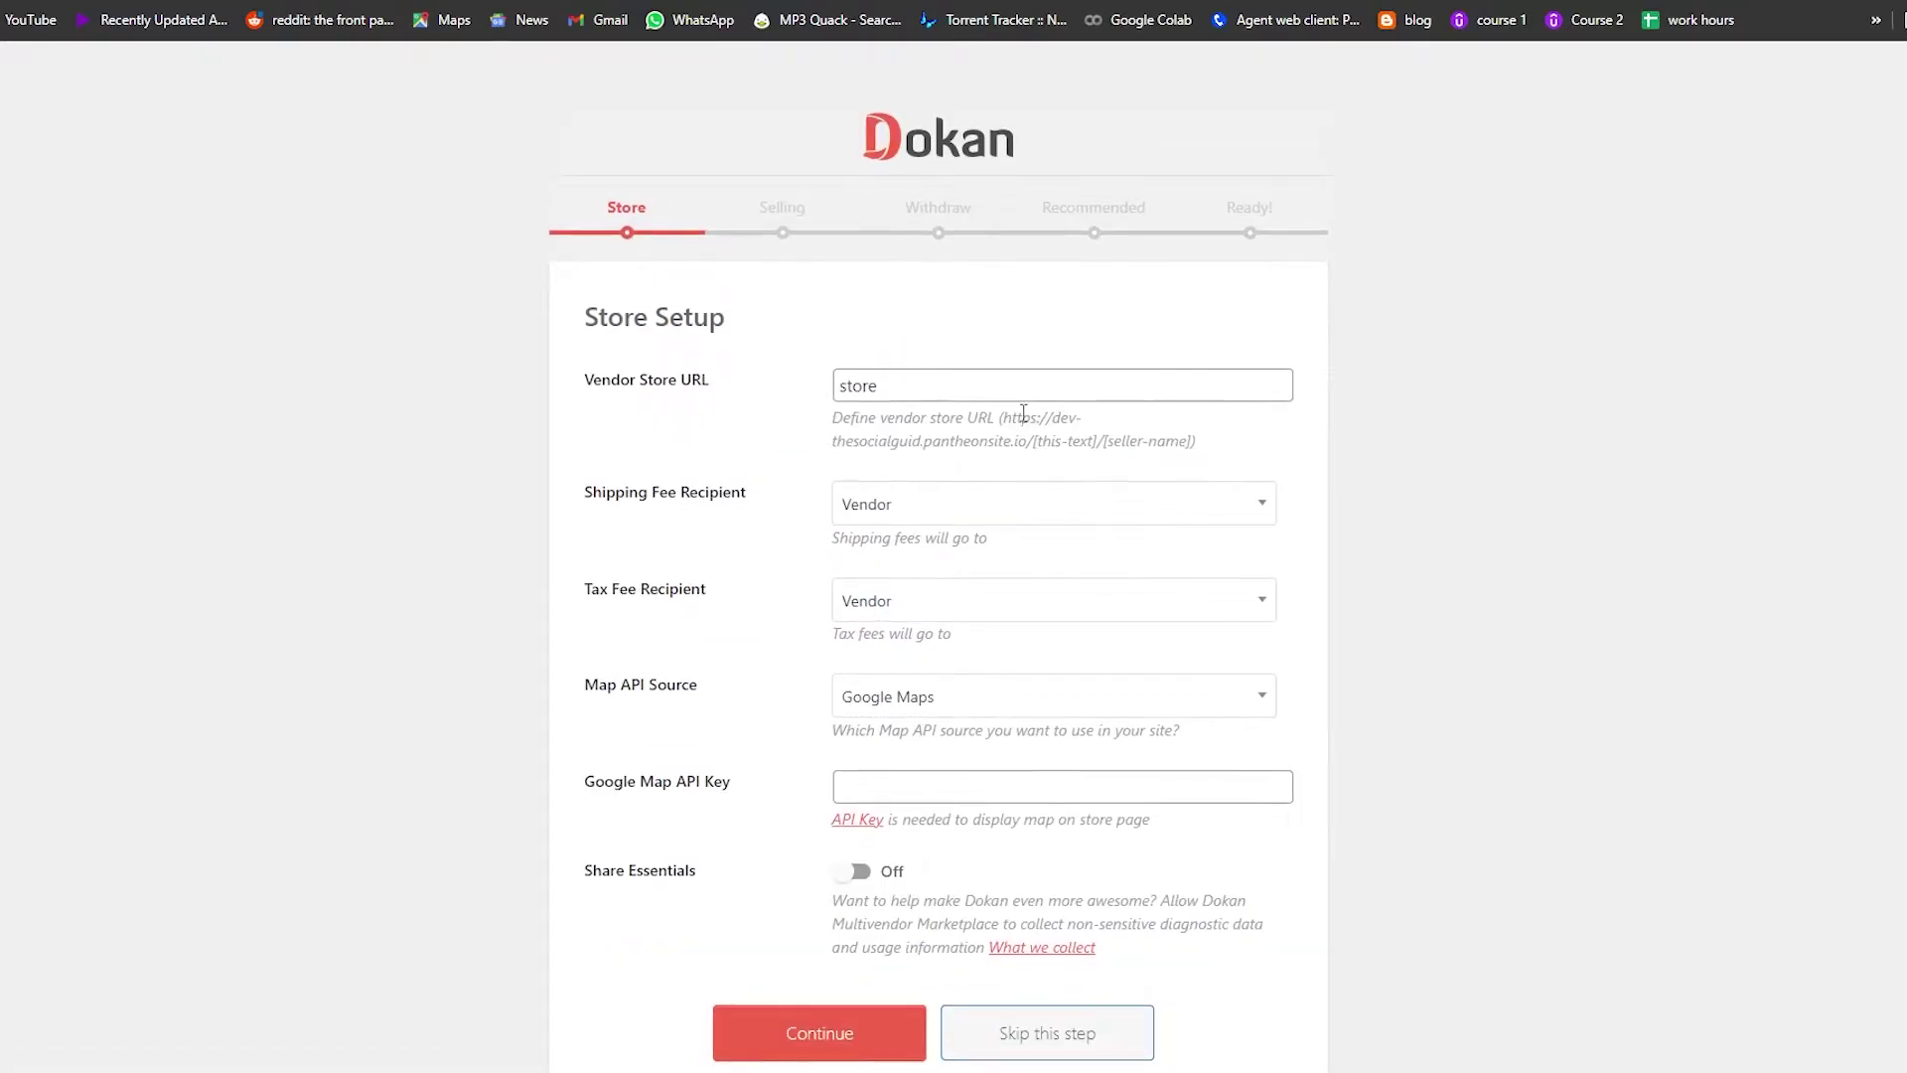
scroll(969, 377, down, 1)
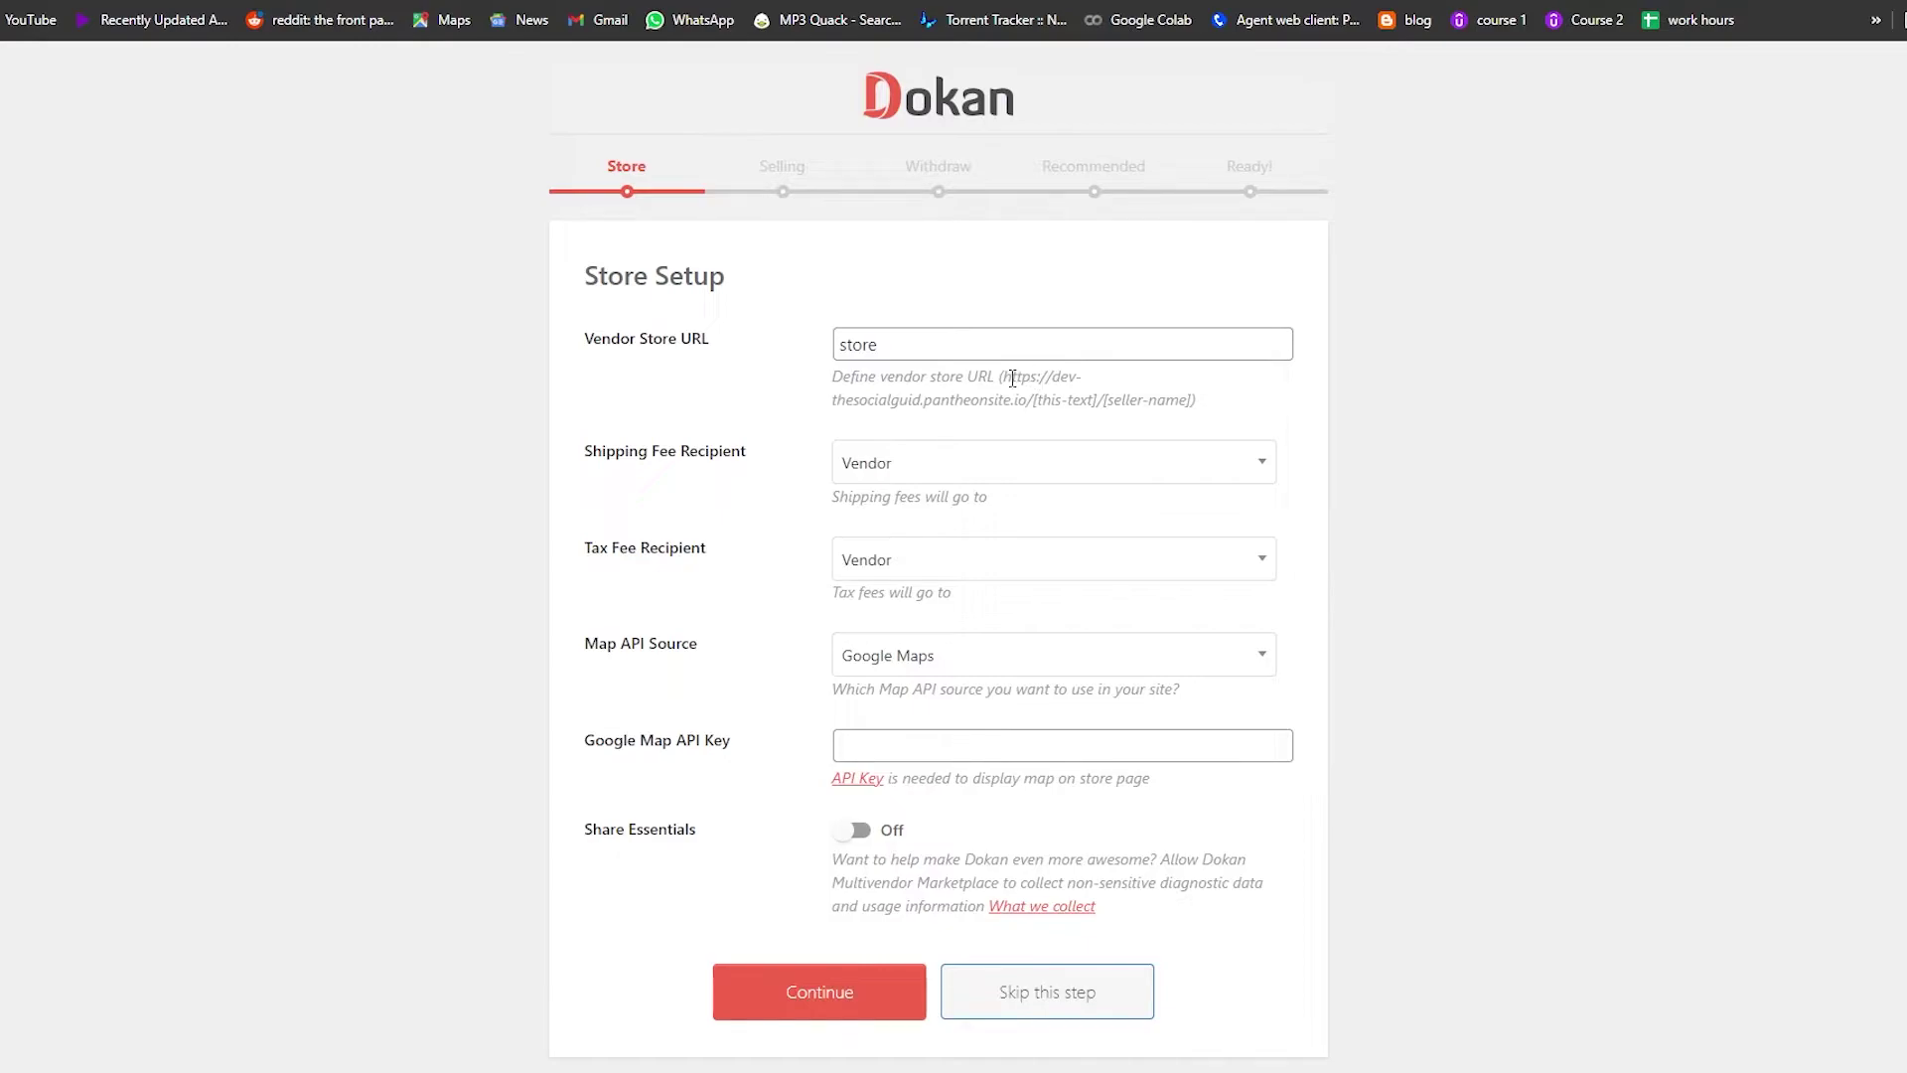
drag(1011, 379, 1037, 408)
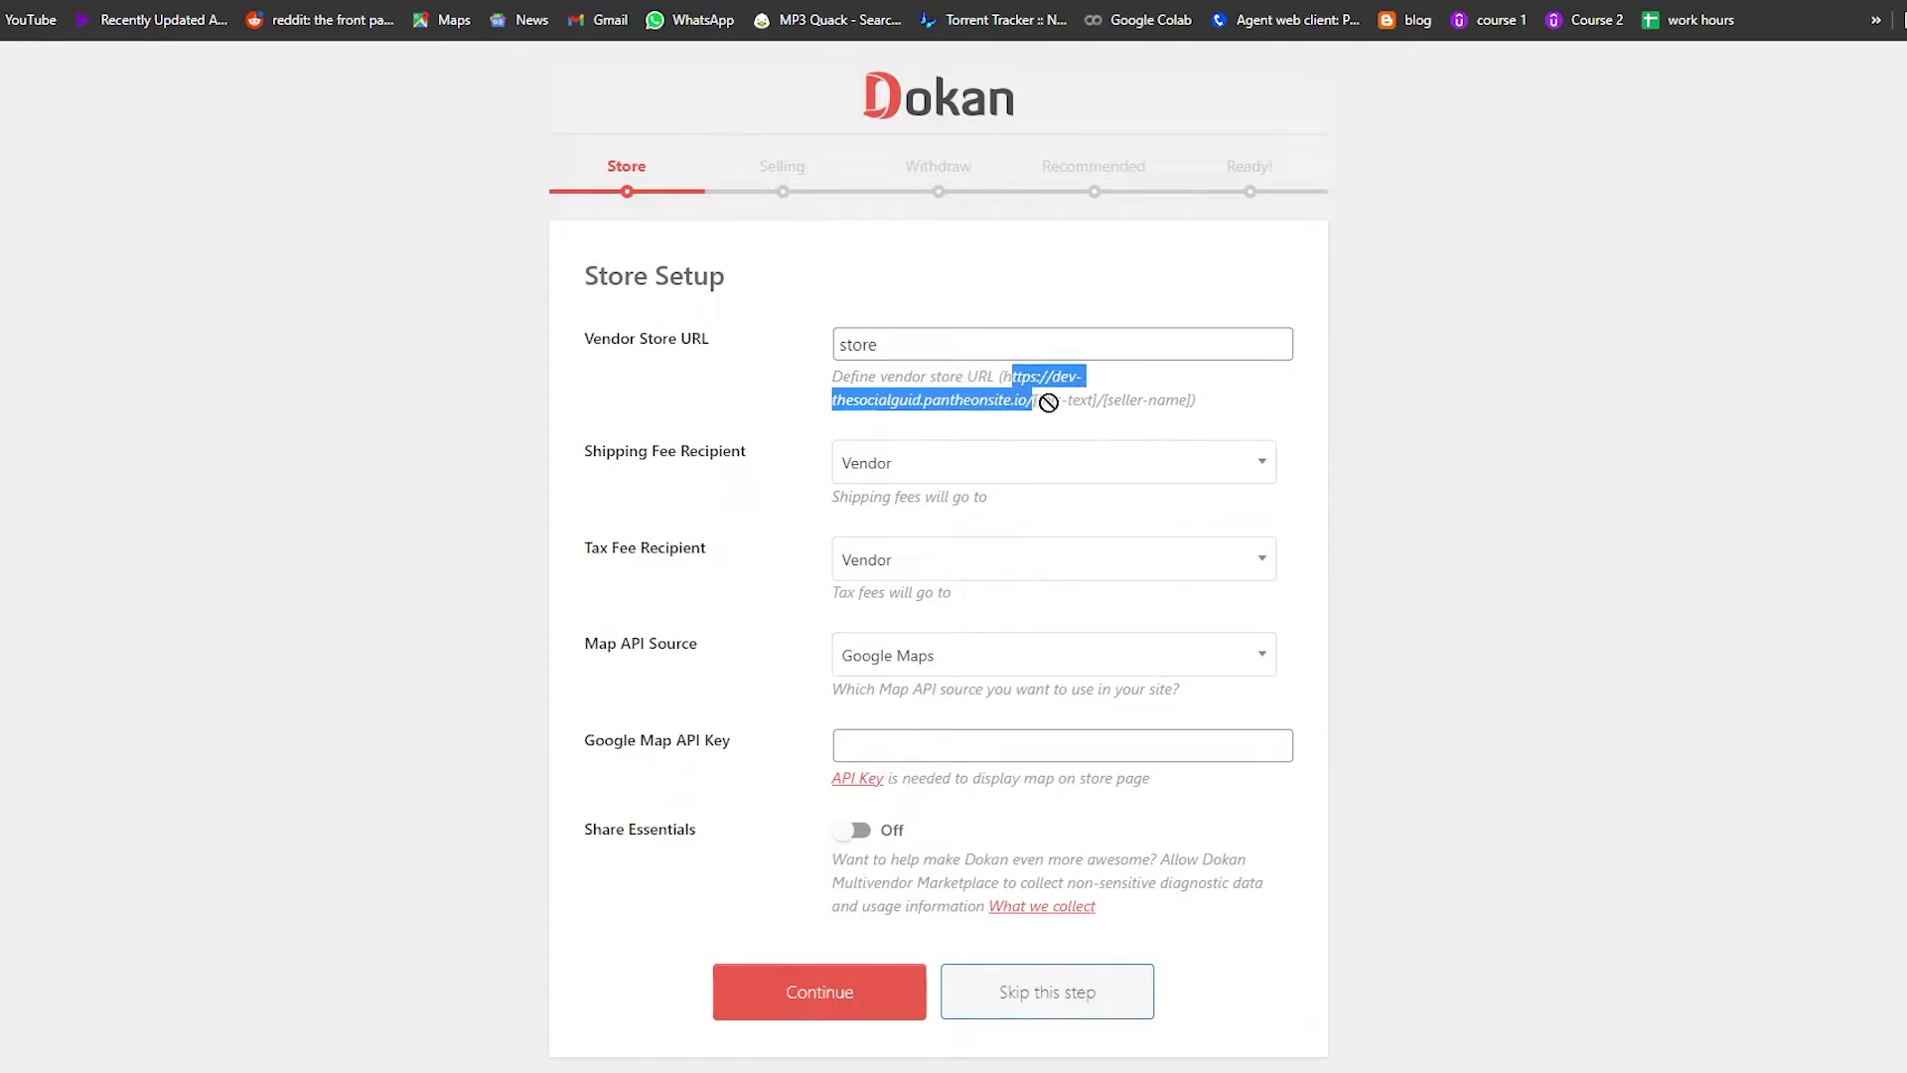
click(1049, 400)
drag(1062, 404, 1180, 408)
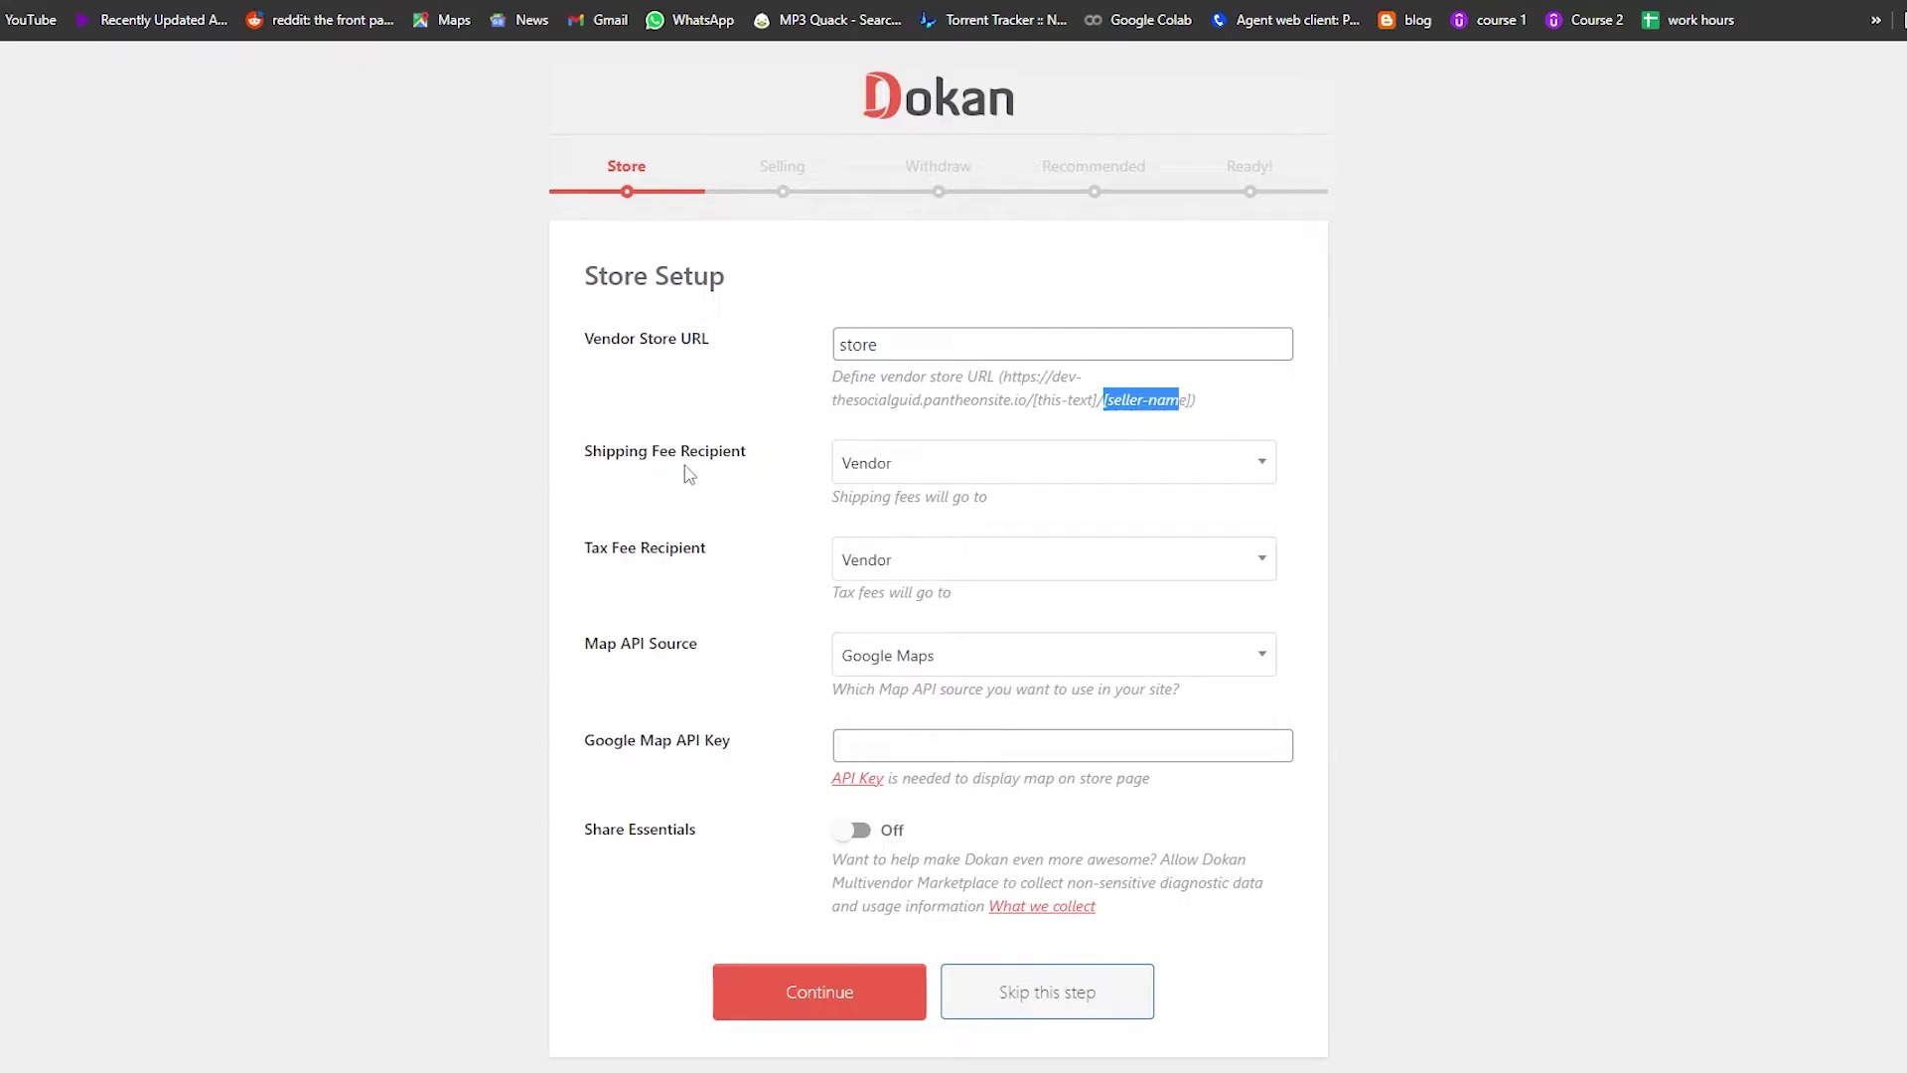
click(789, 996)
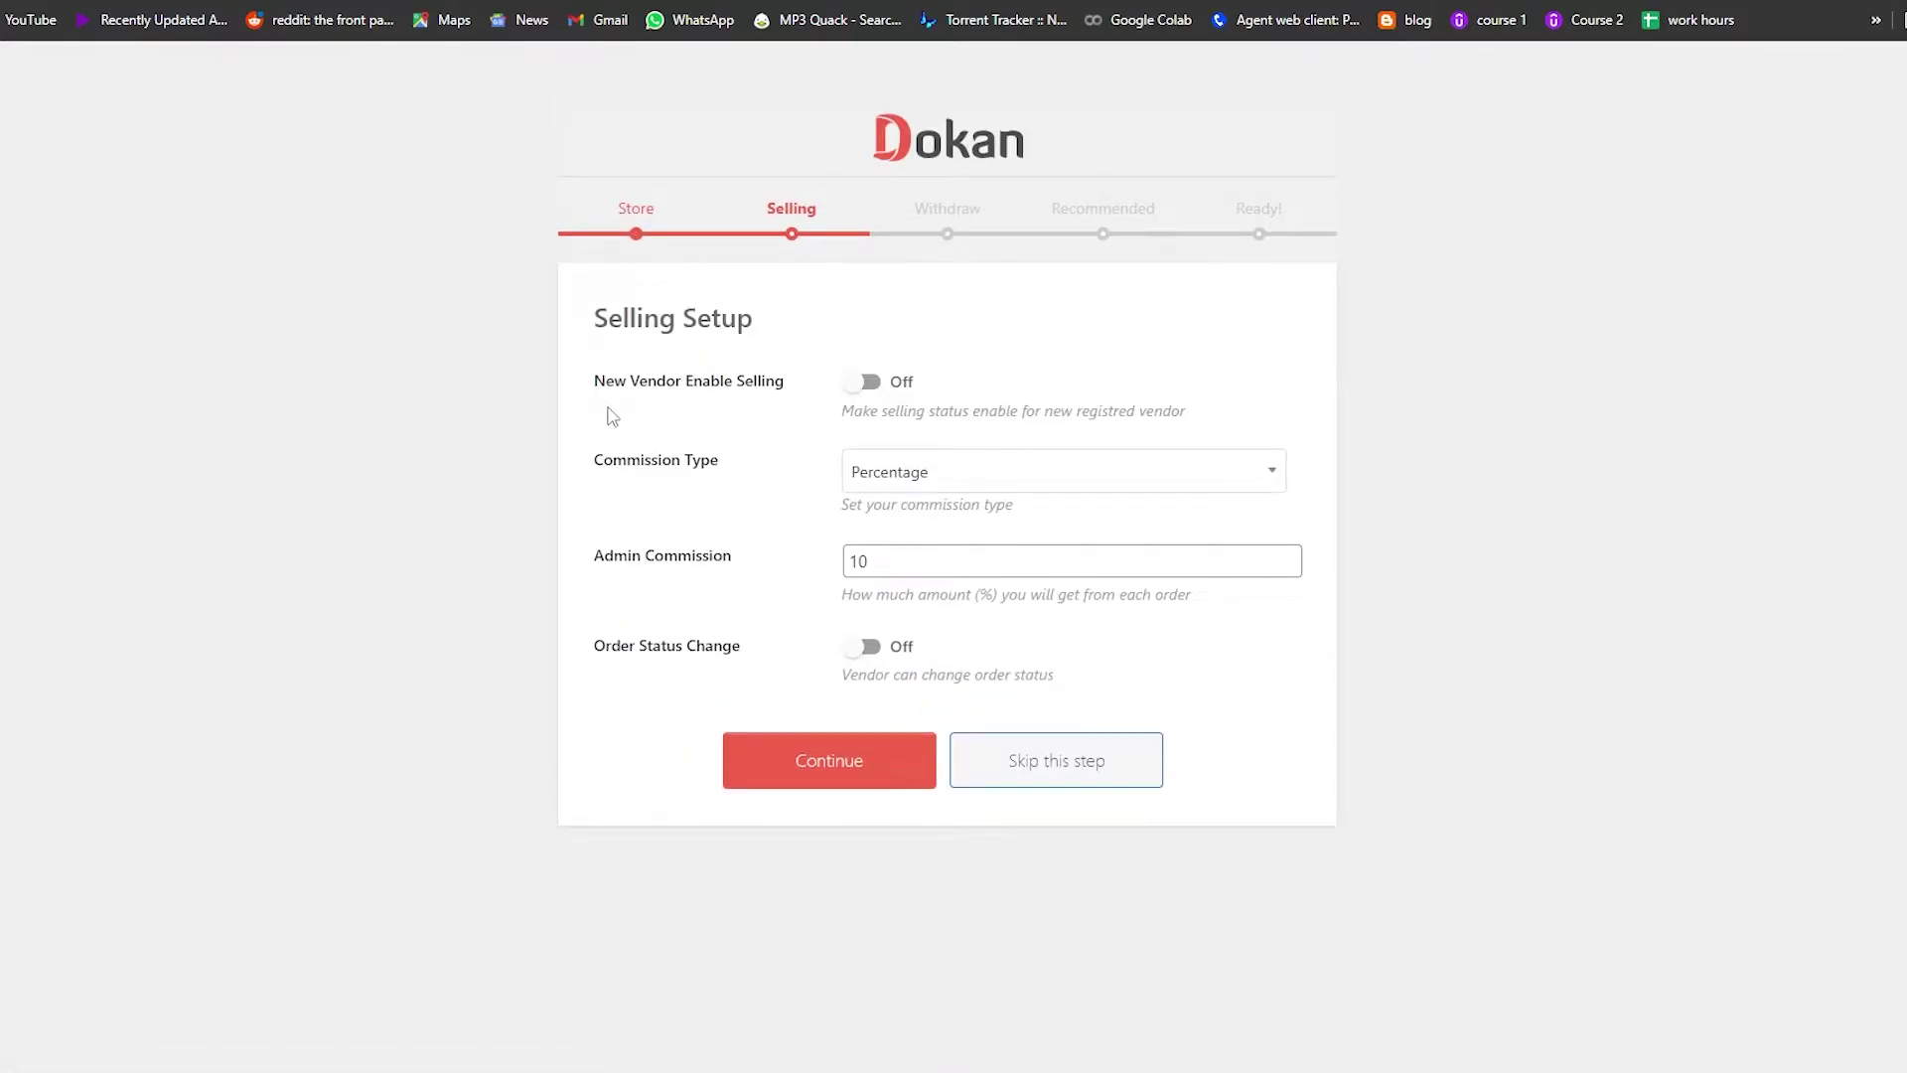
Set Commission Type back to Percentage, keep Admin Commission at 10, and continue.
drag(594, 382, 1142, 429)
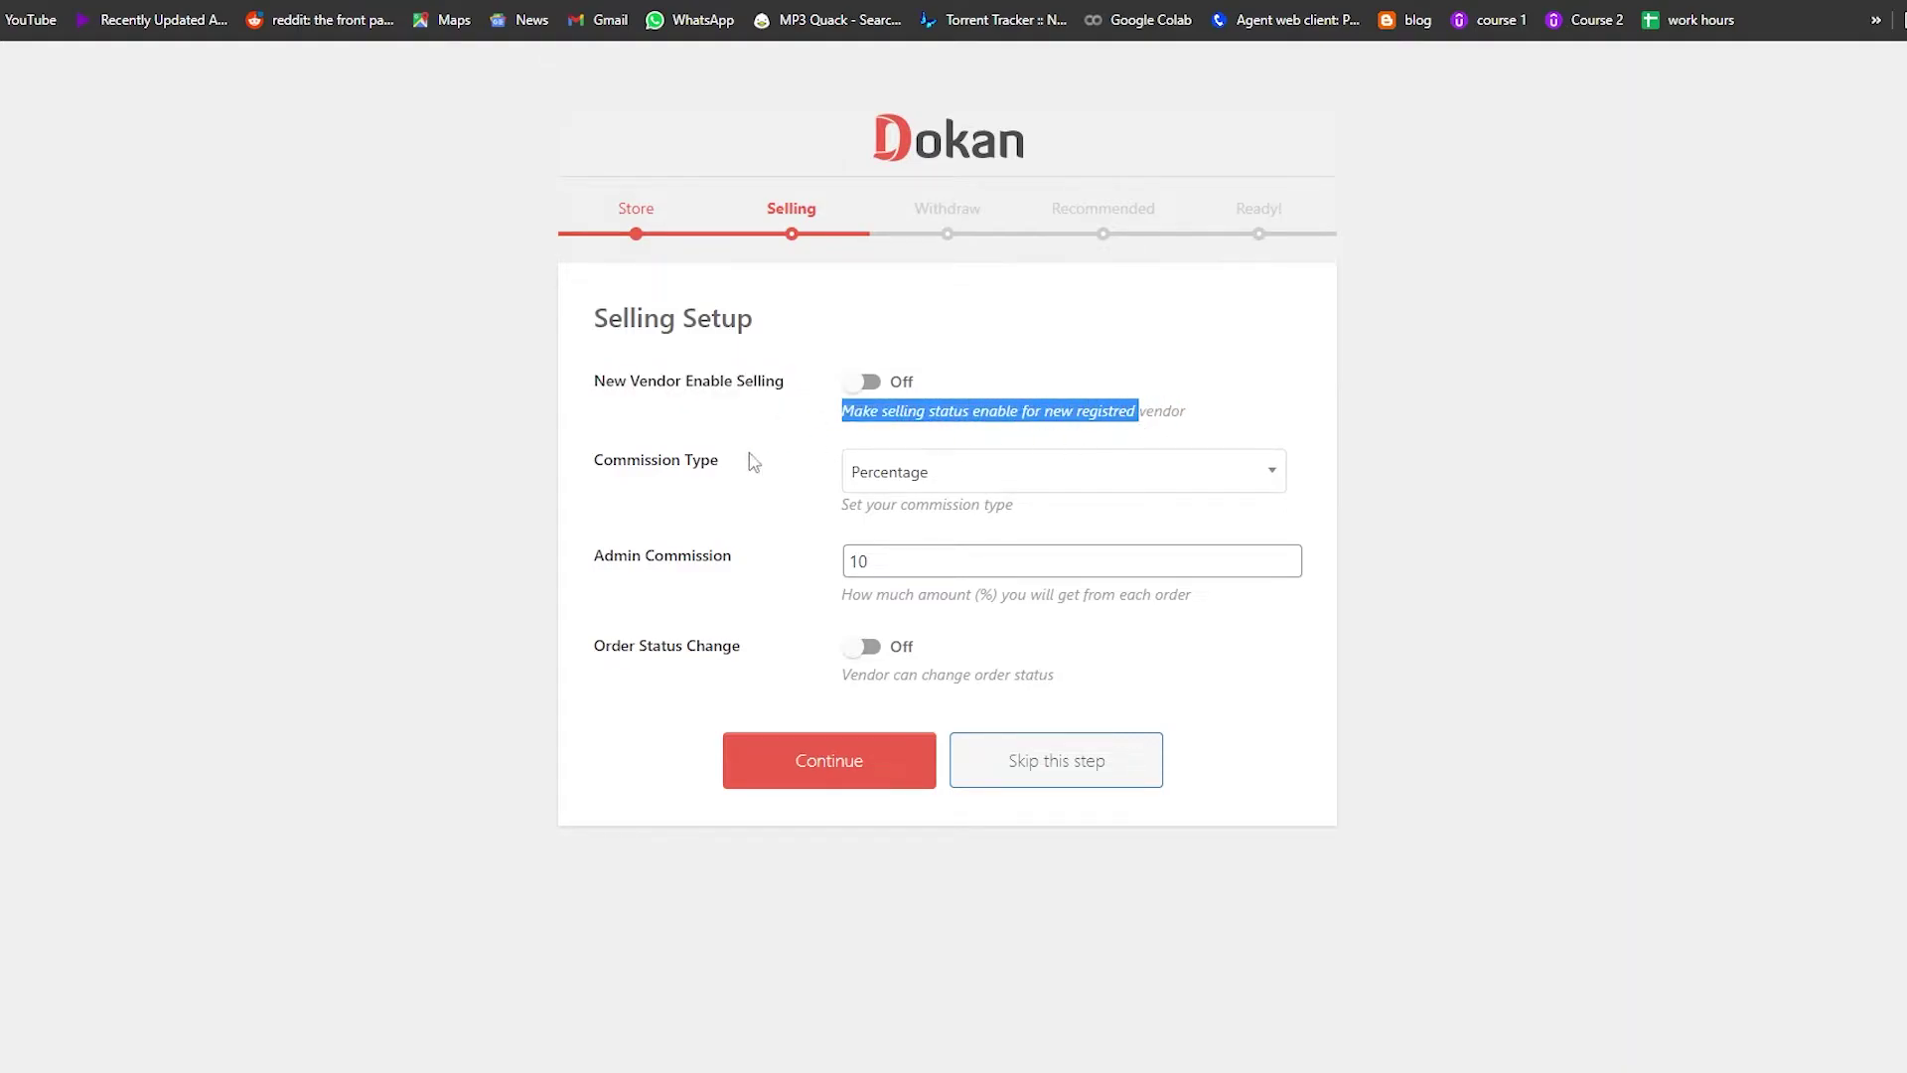
click(755, 459)
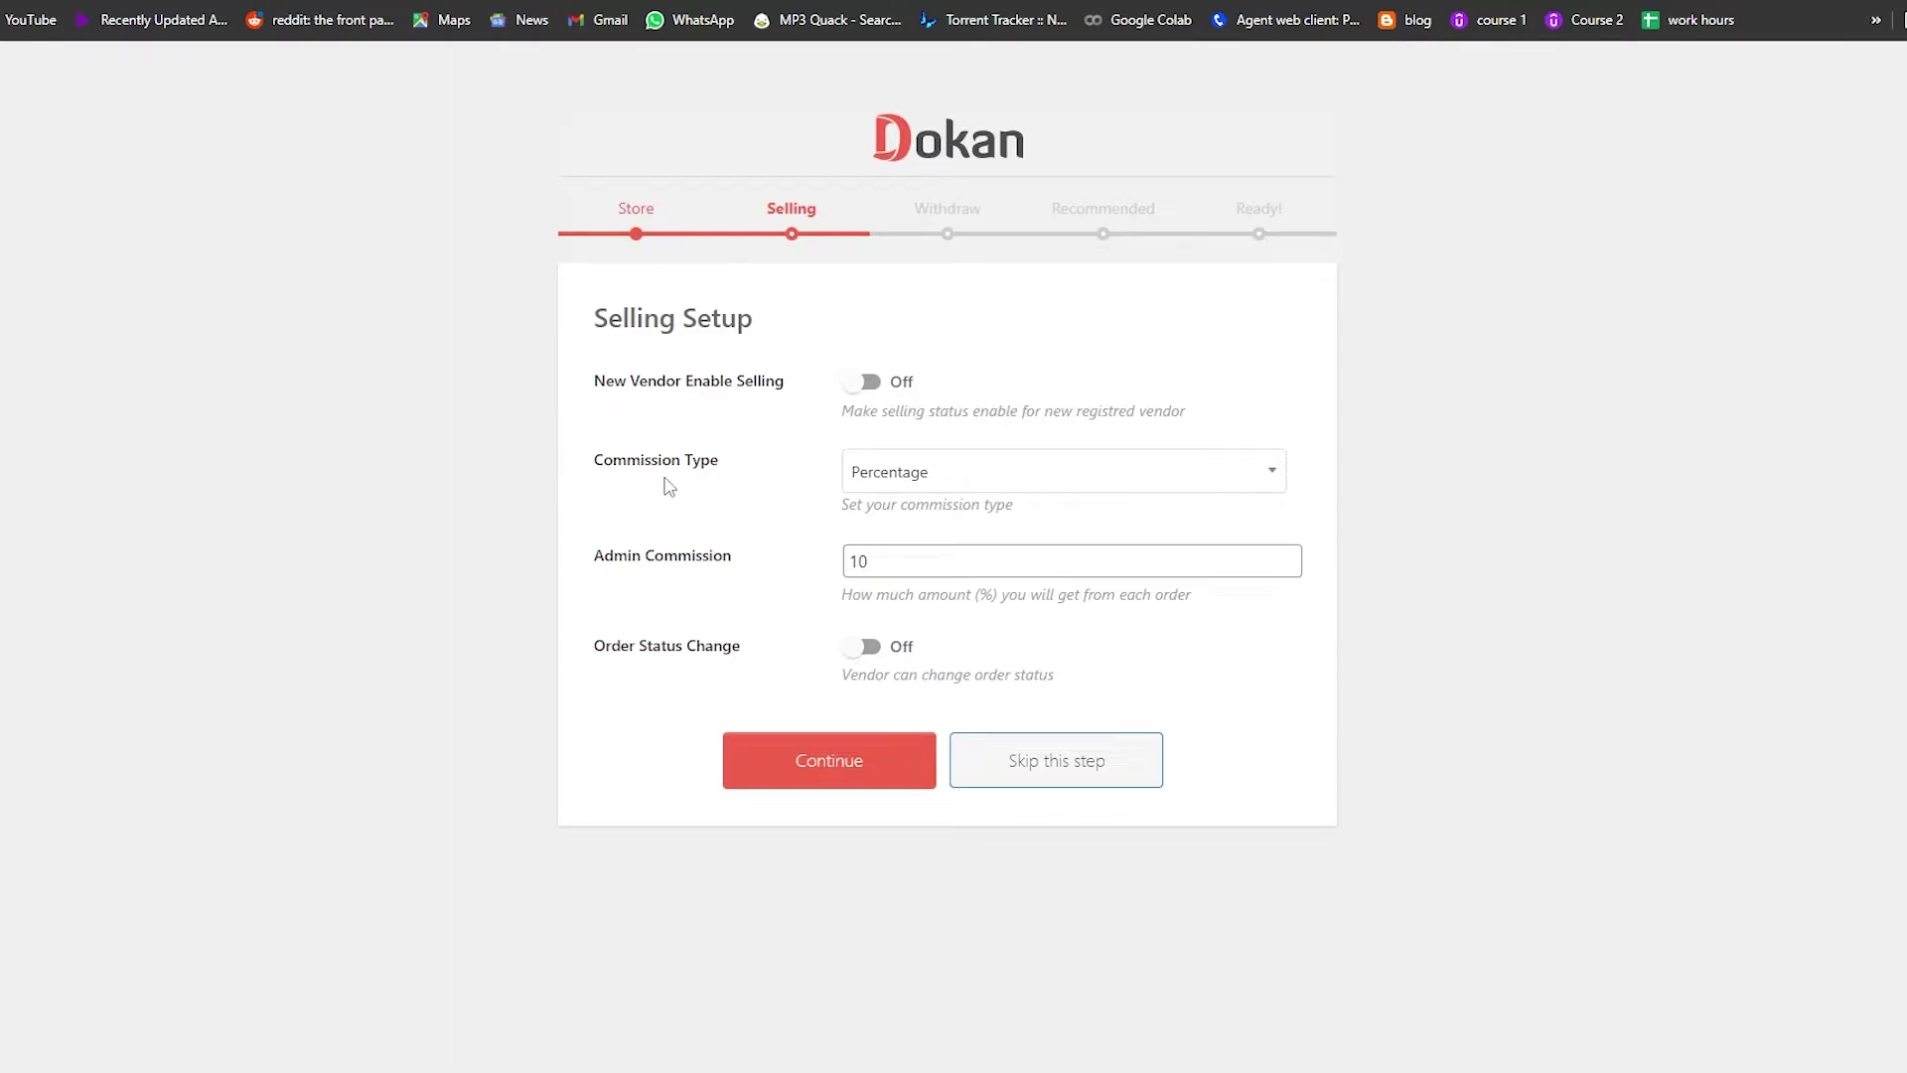
click(1003, 482)
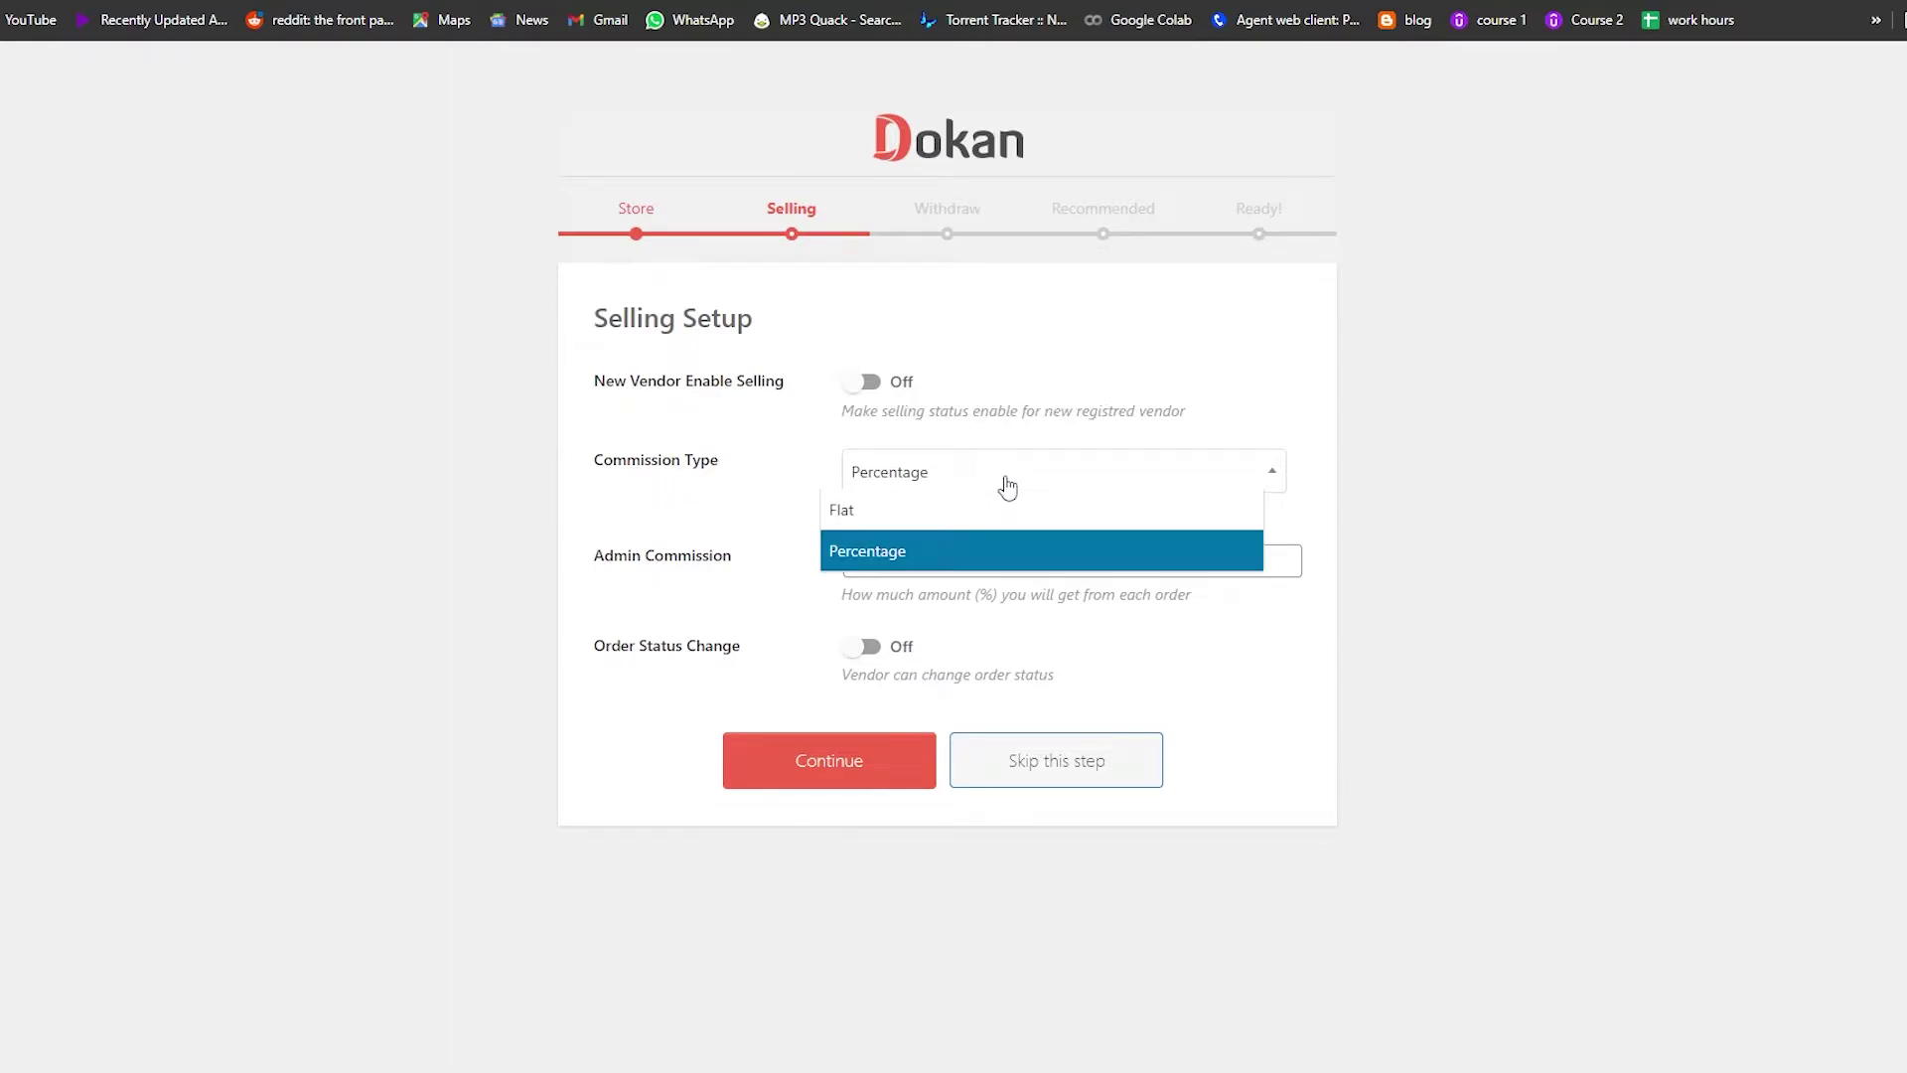
click(989, 499)
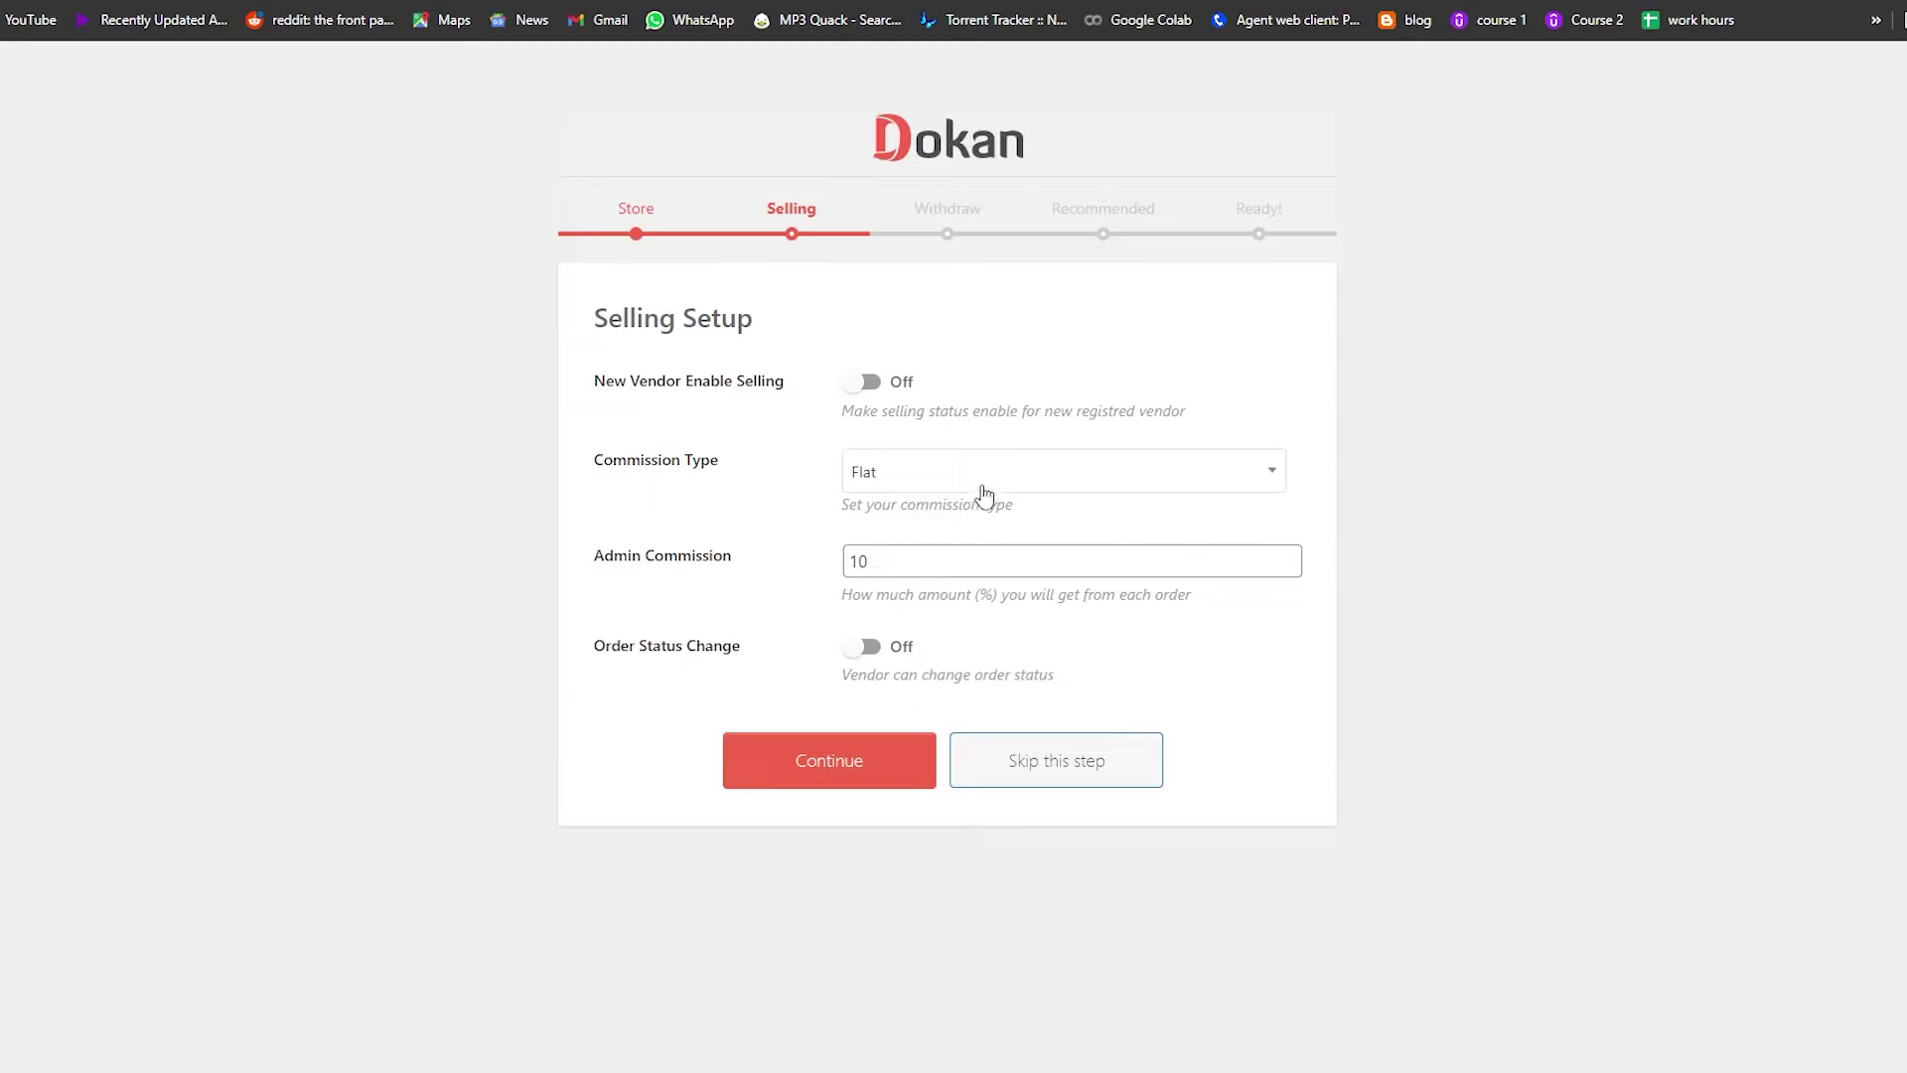
click(958, 481)
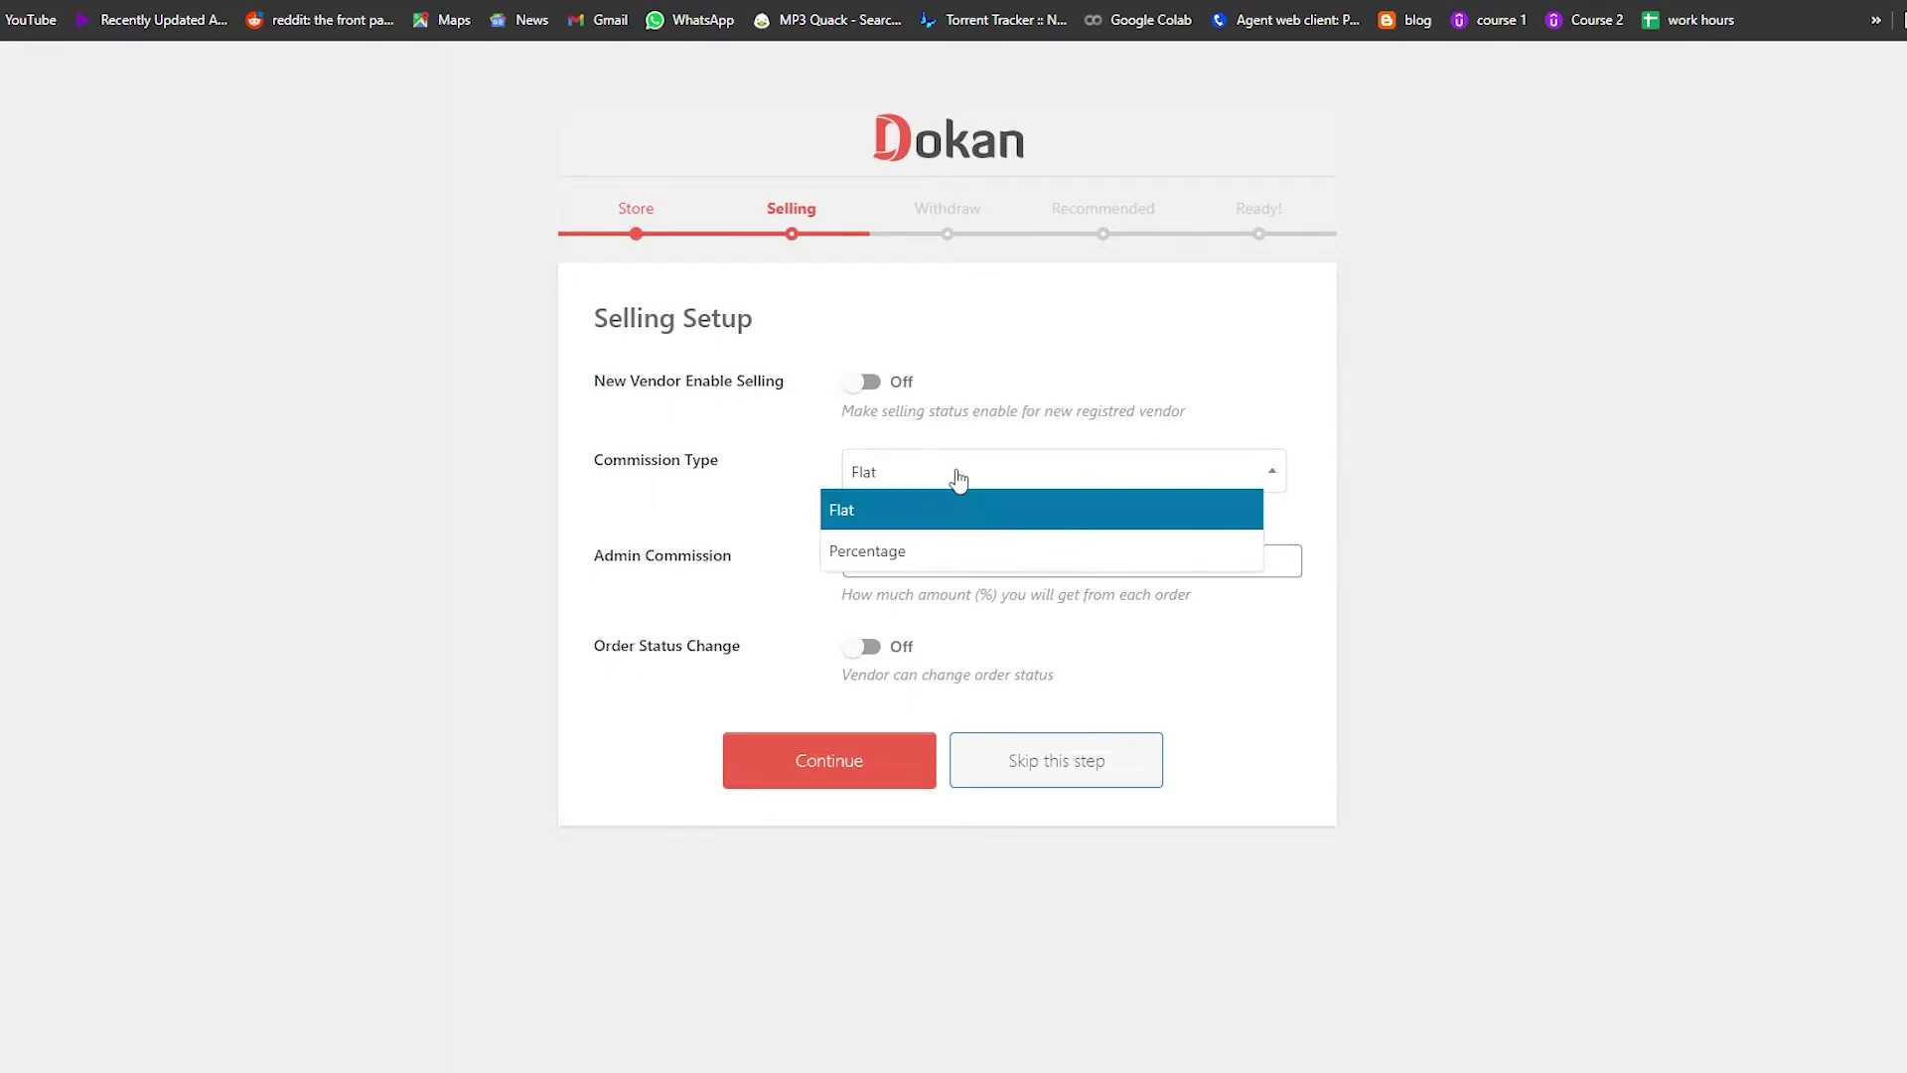
click(953, 557)
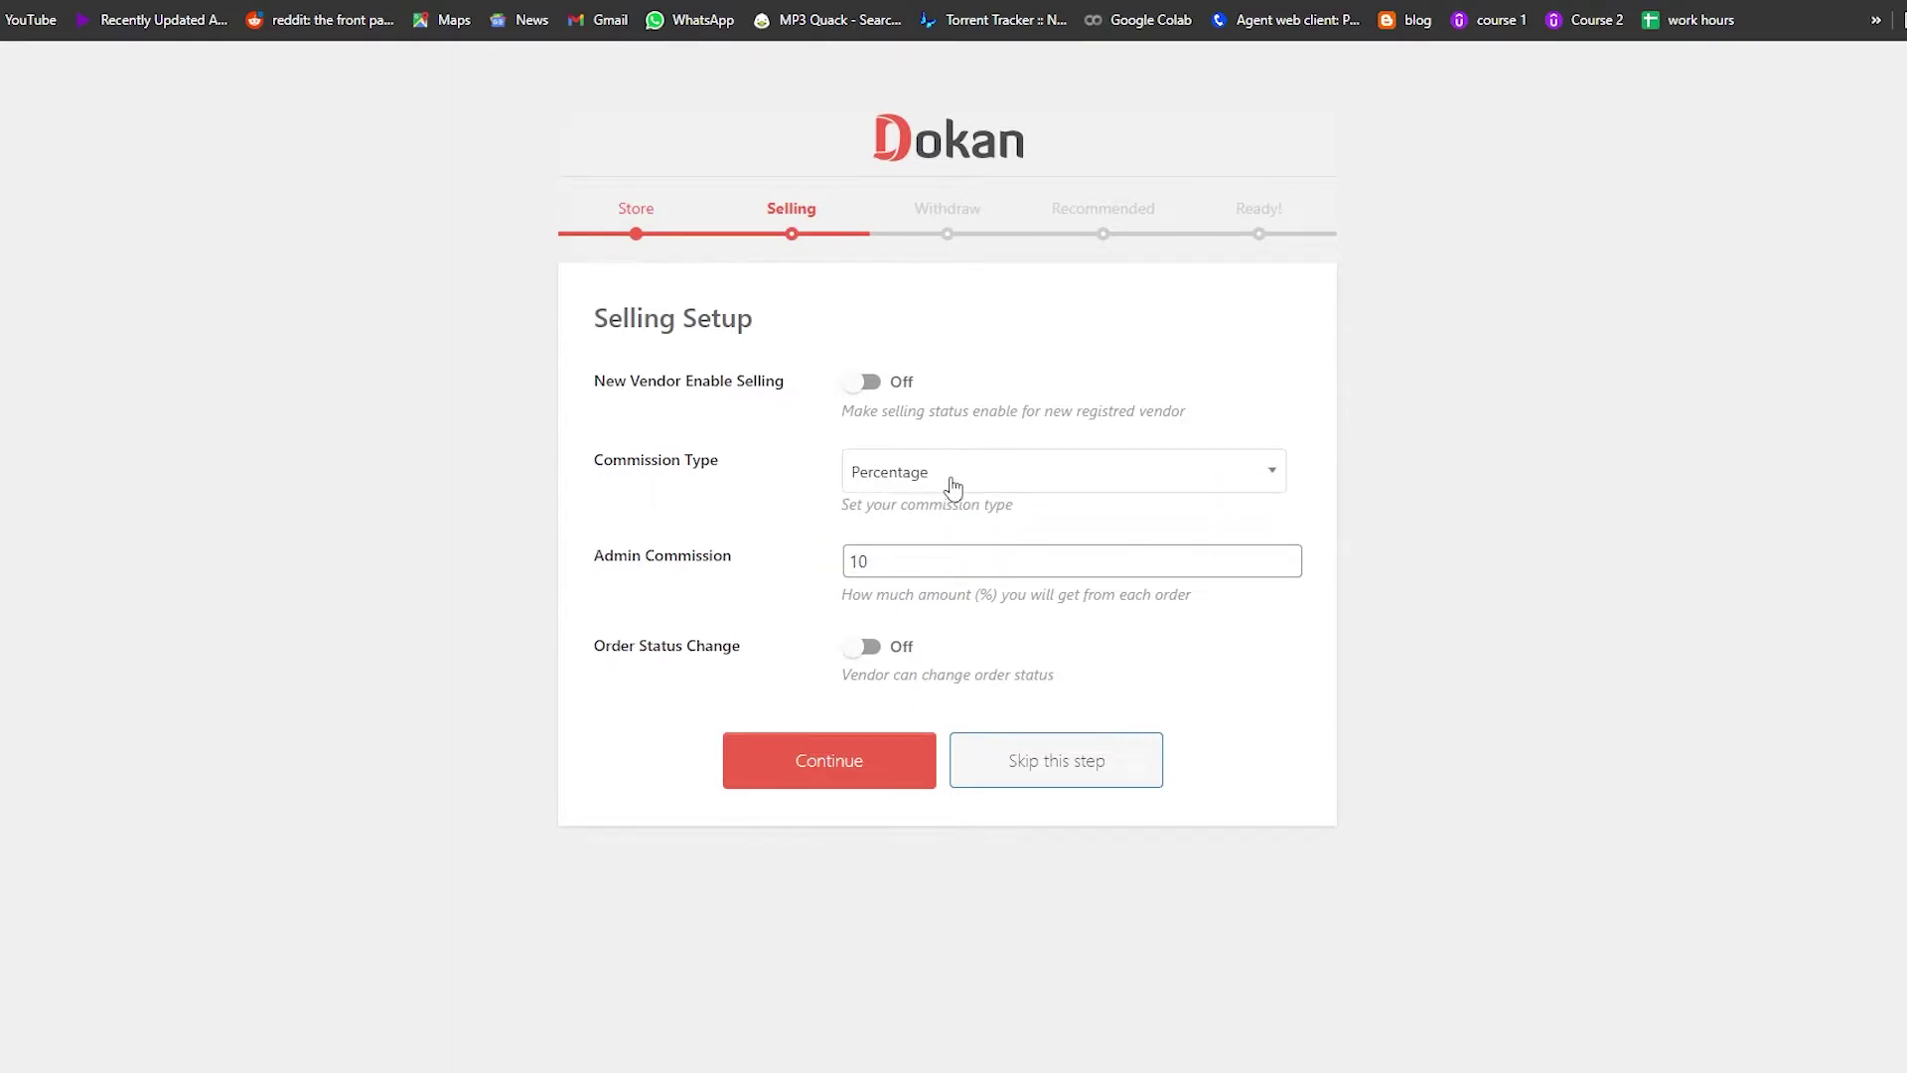
click(845, 567)
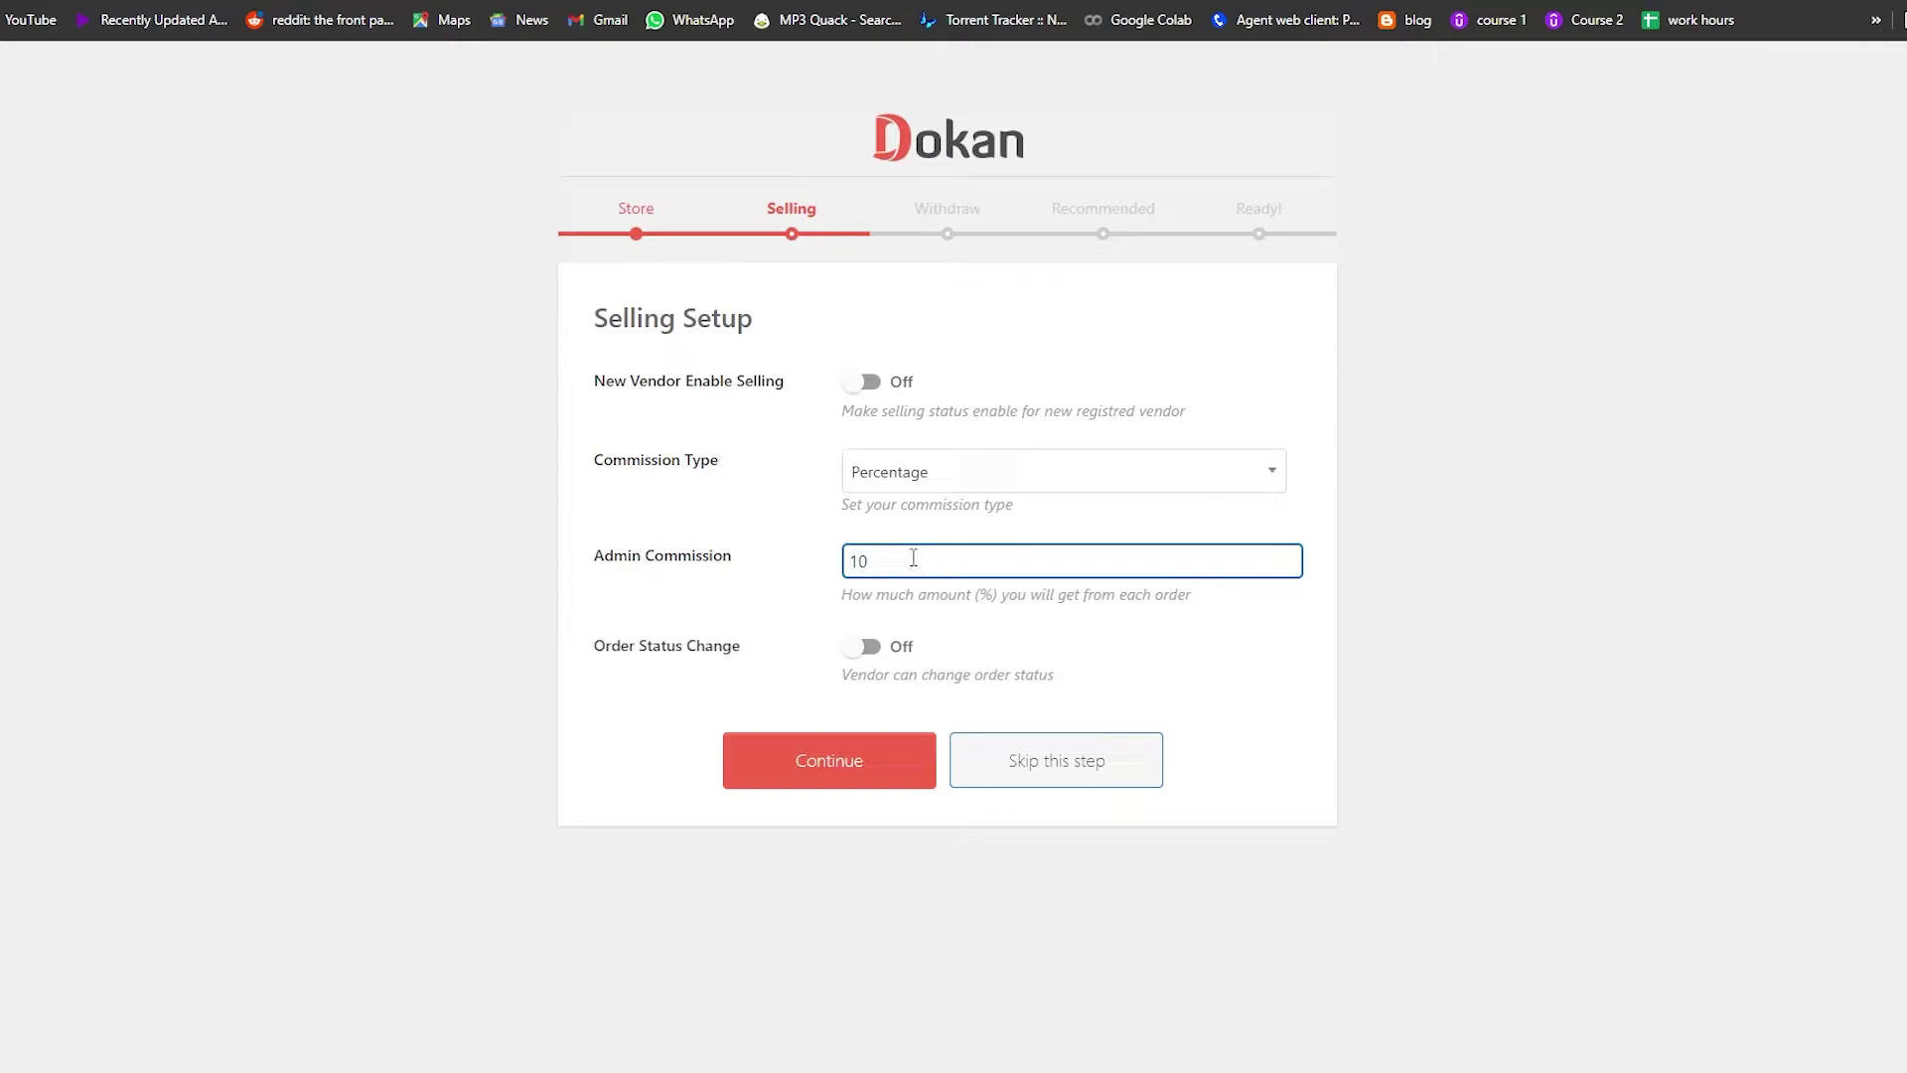
click(844, 761)
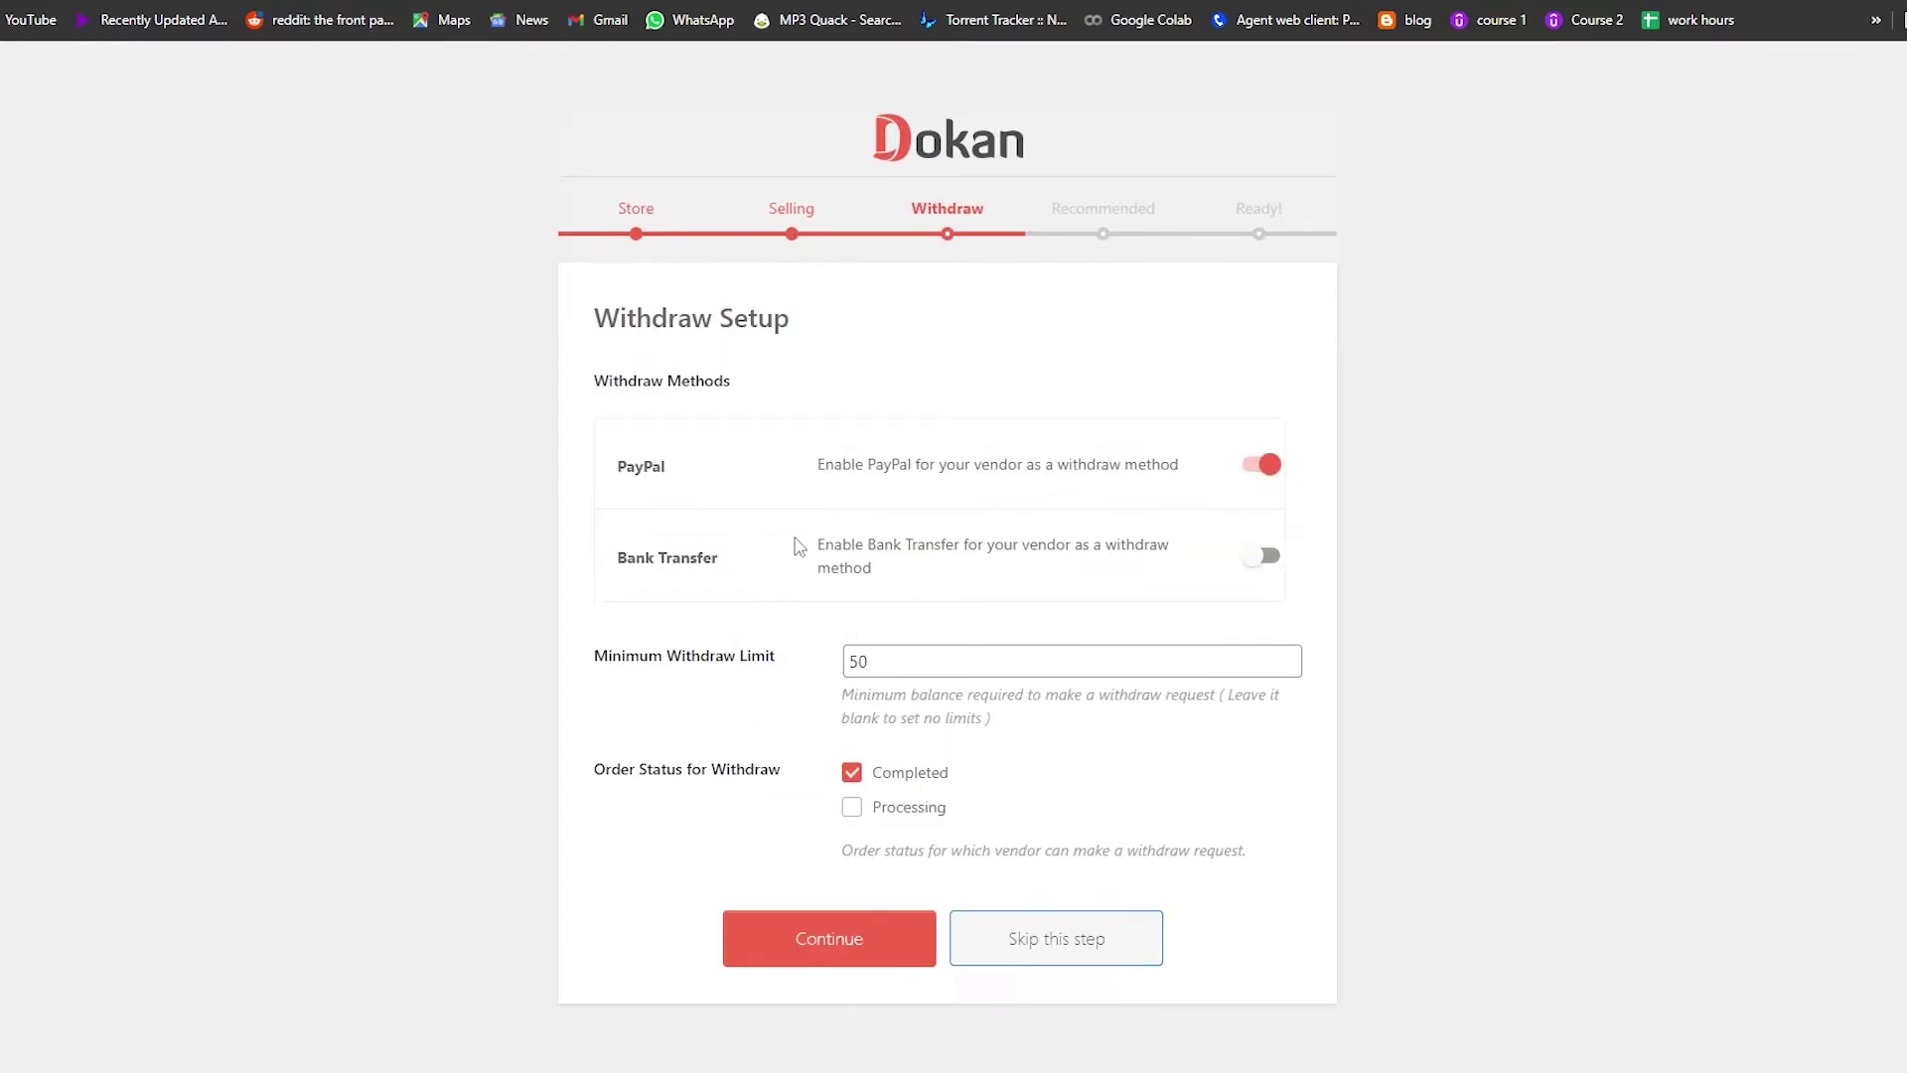
Enable Bank Transfer as a vendor withdraw method alongside PayPal.
drag(613, 478, 672, 478)
drag(630, 562, 737, 570)
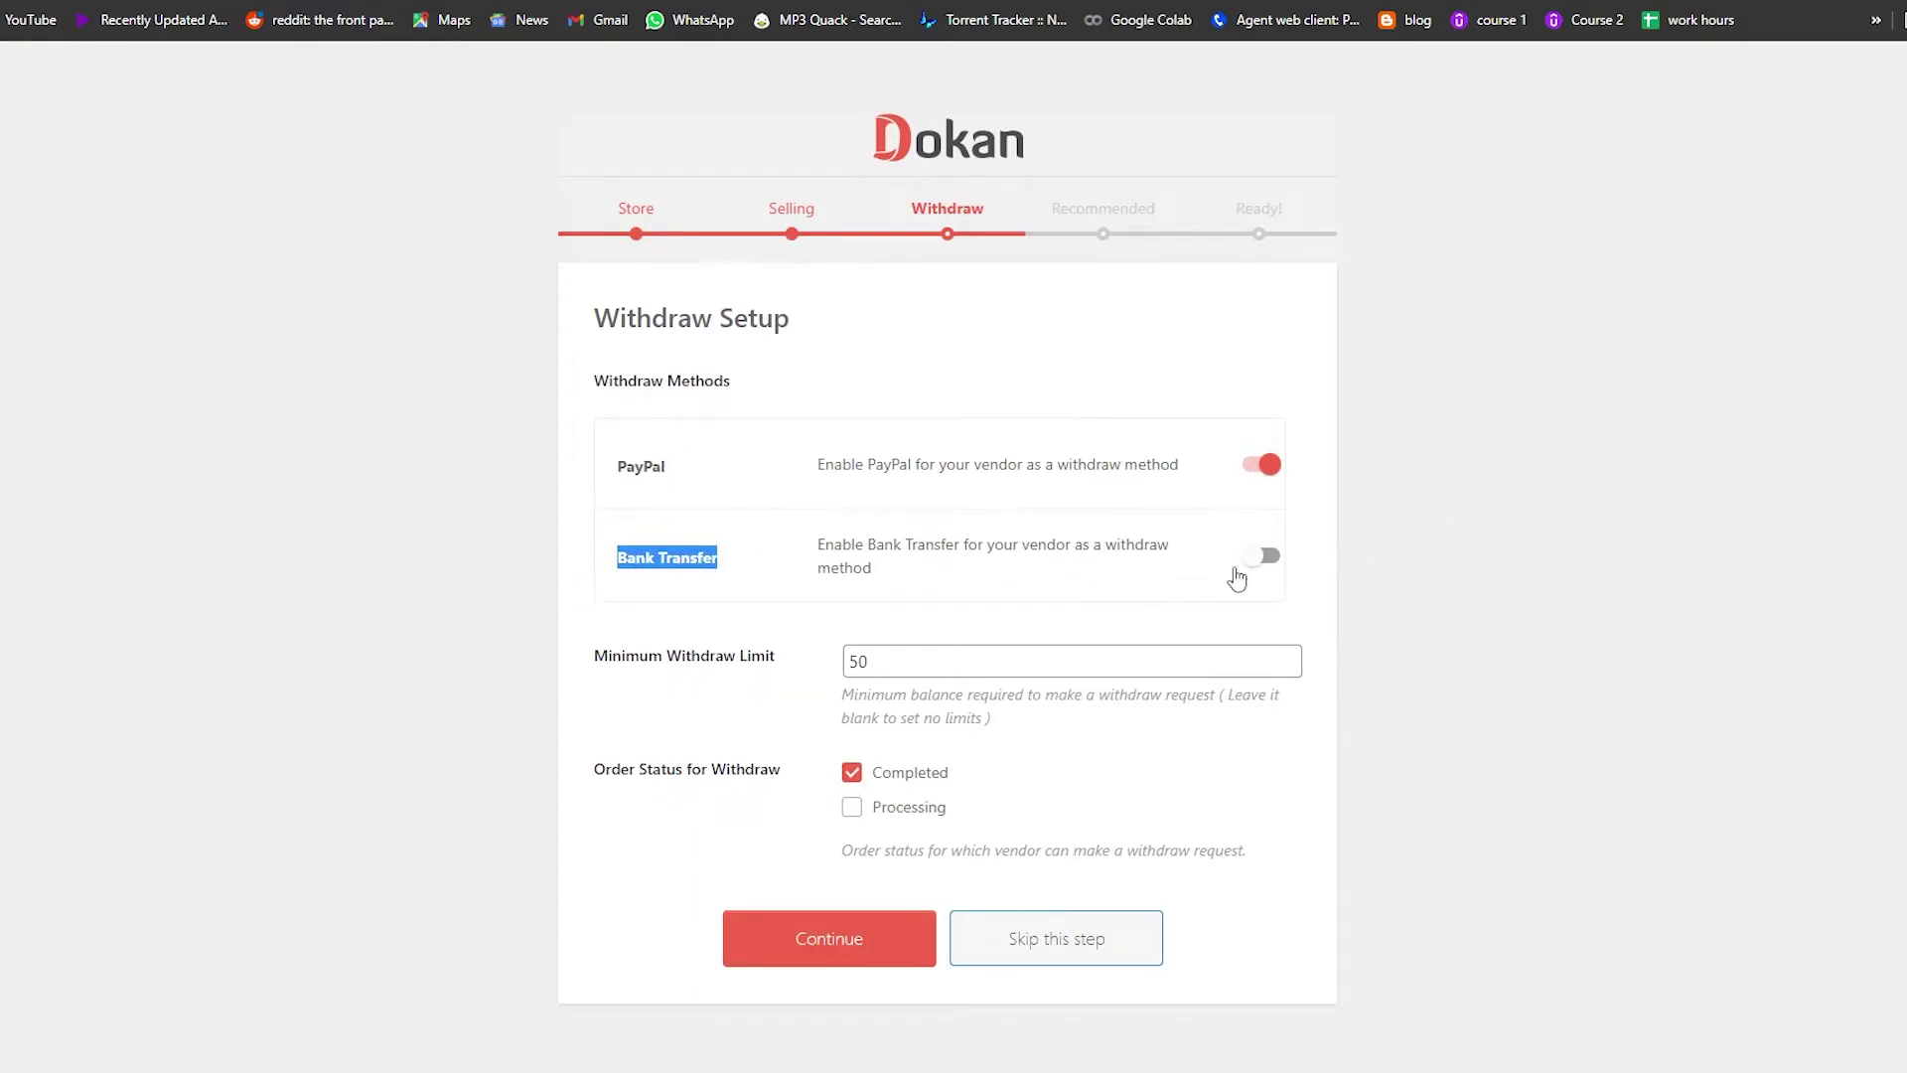
click(1268, 578)
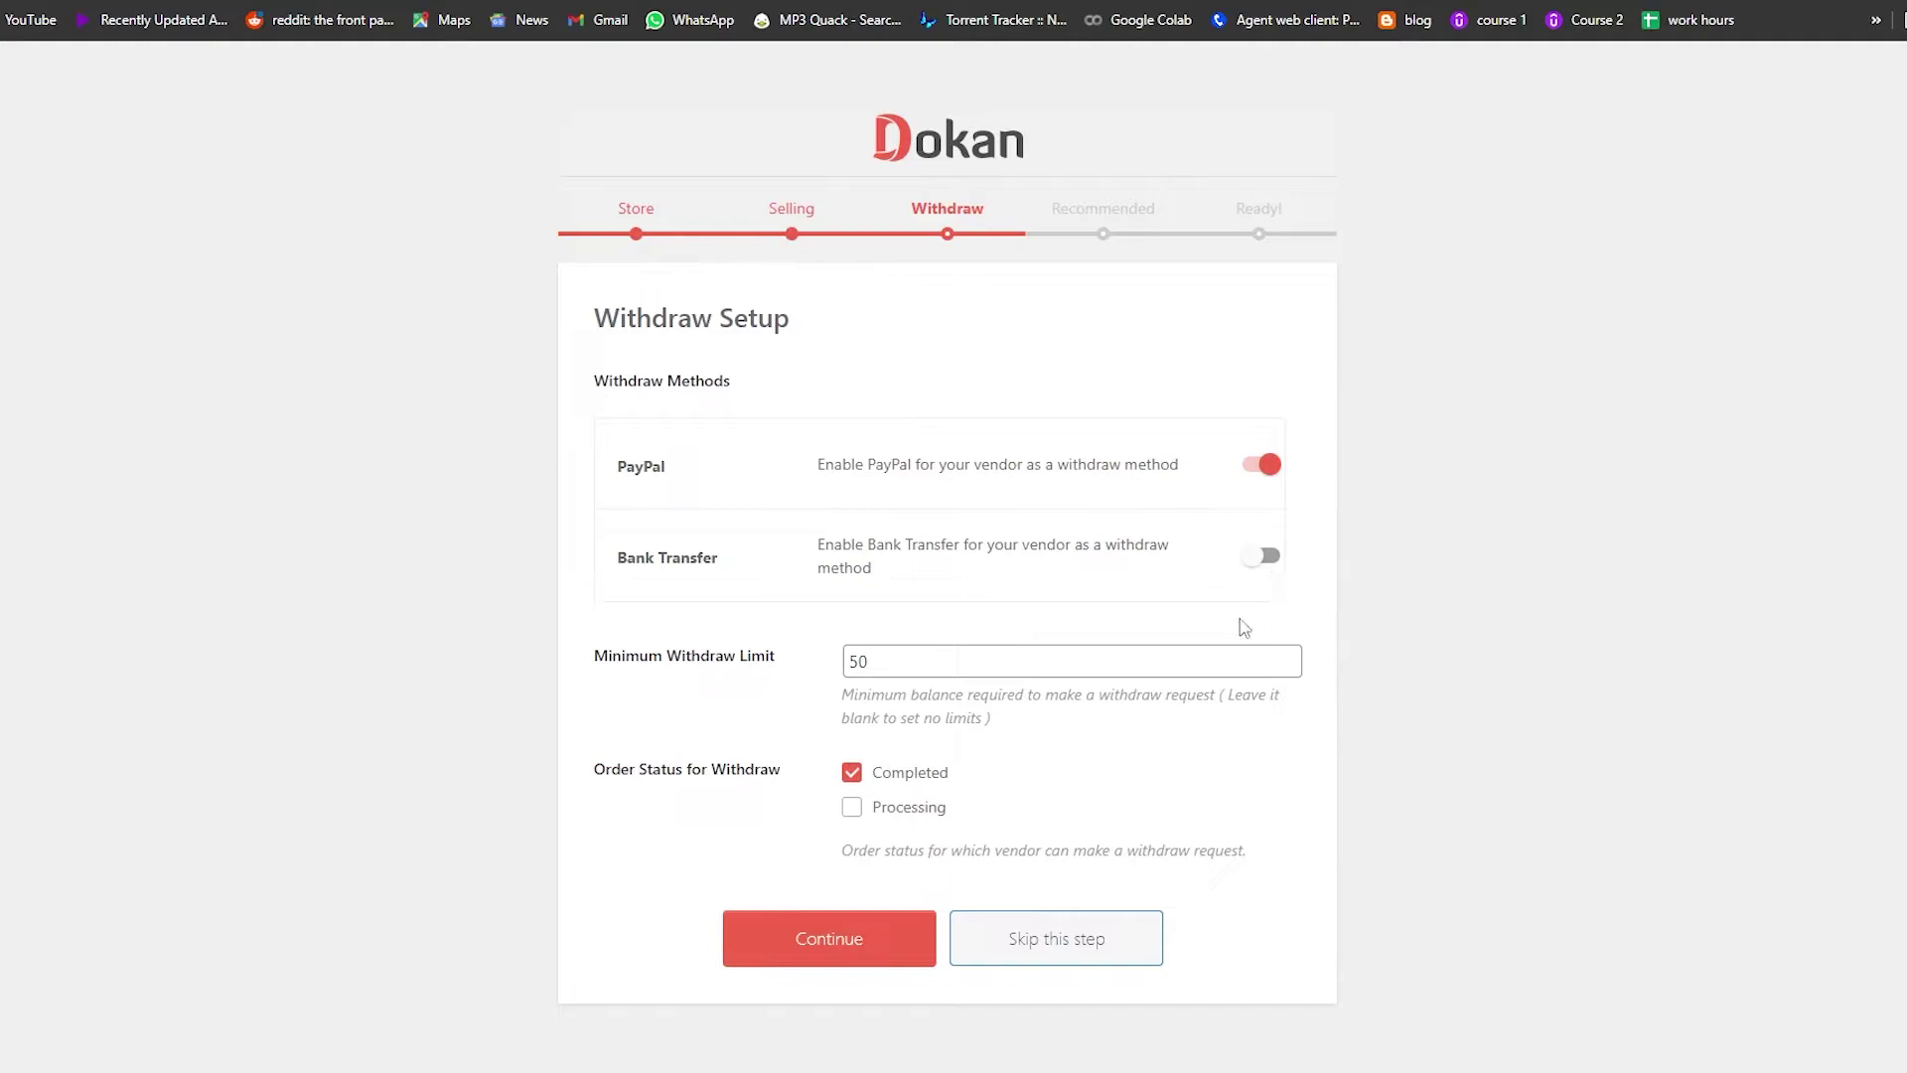
click(1264, 556)
Keep the Minimum Withdraw Limit at 50 and save the withdraw settings.
drag(836, 467, 940, 467)
click(940, 491)
drag(825, 707, 1112, 741)
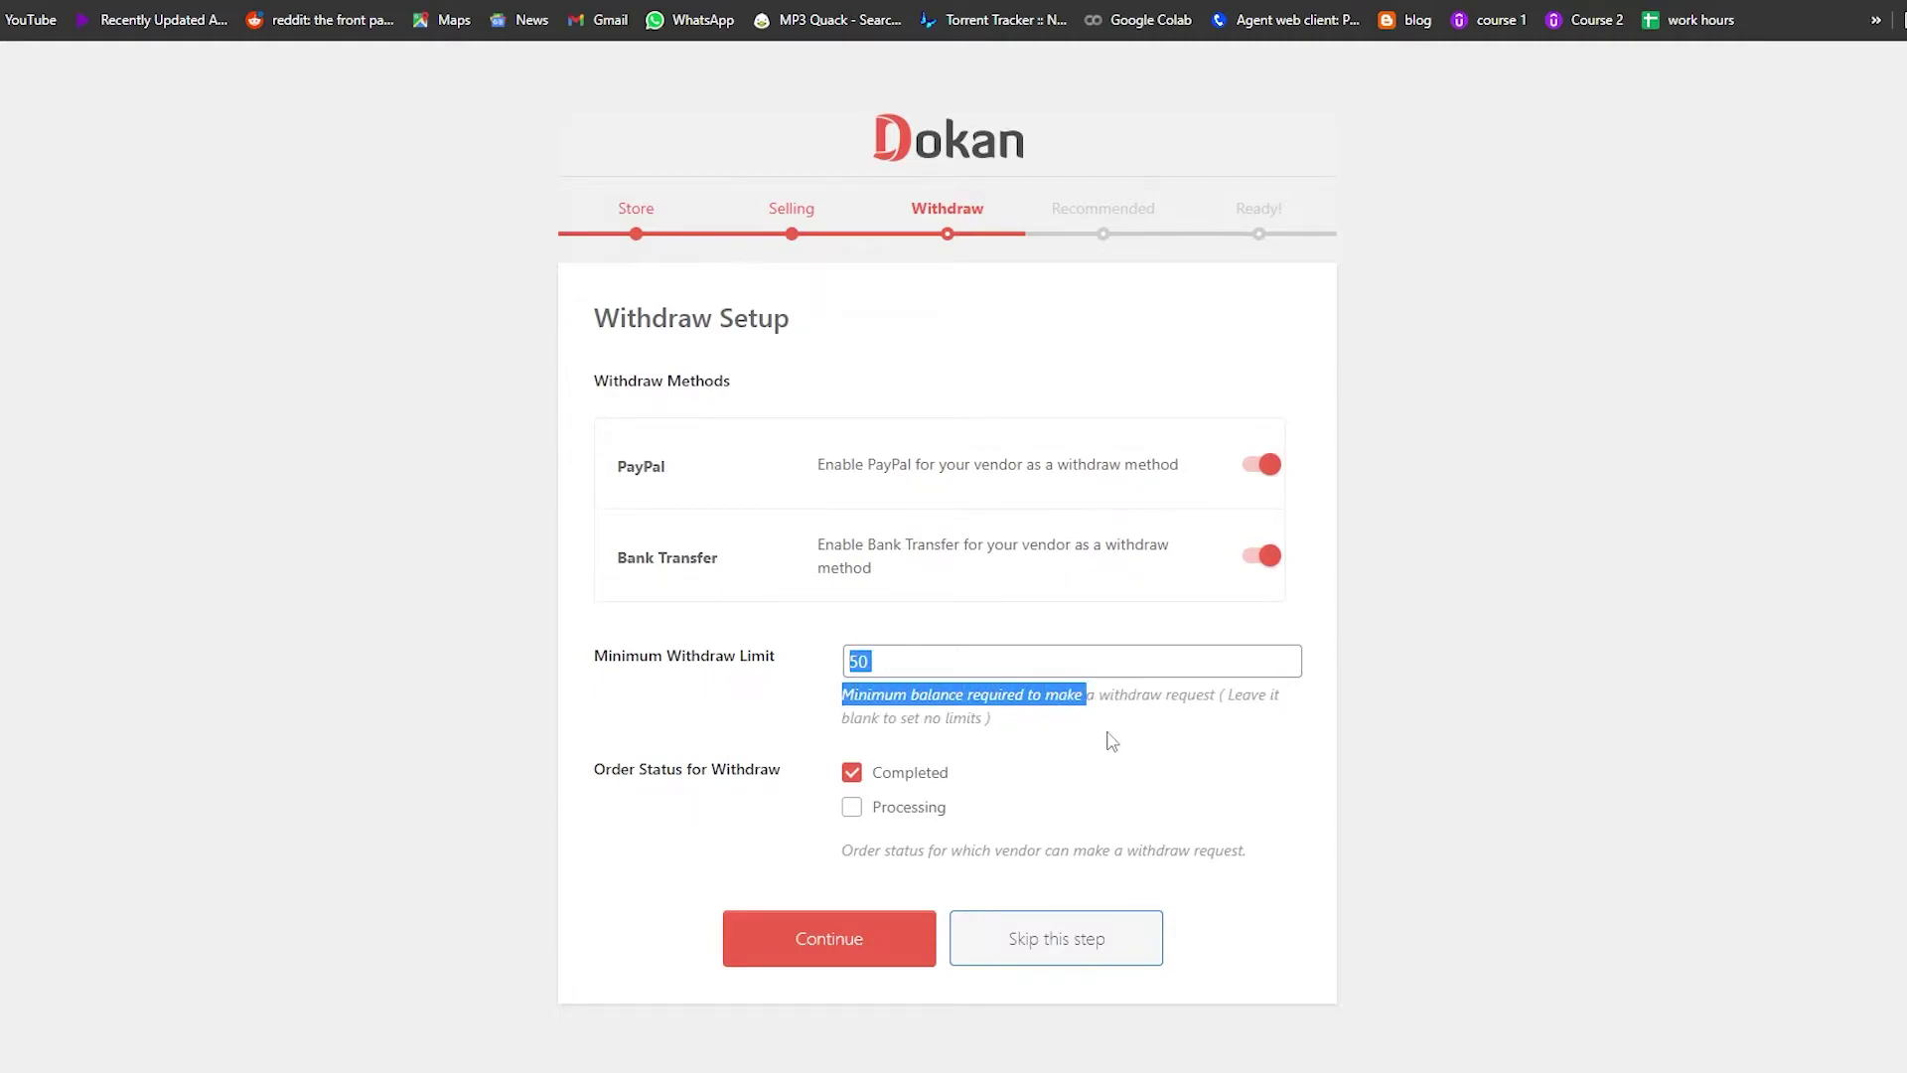
click(879, 672)
click(887, 667)
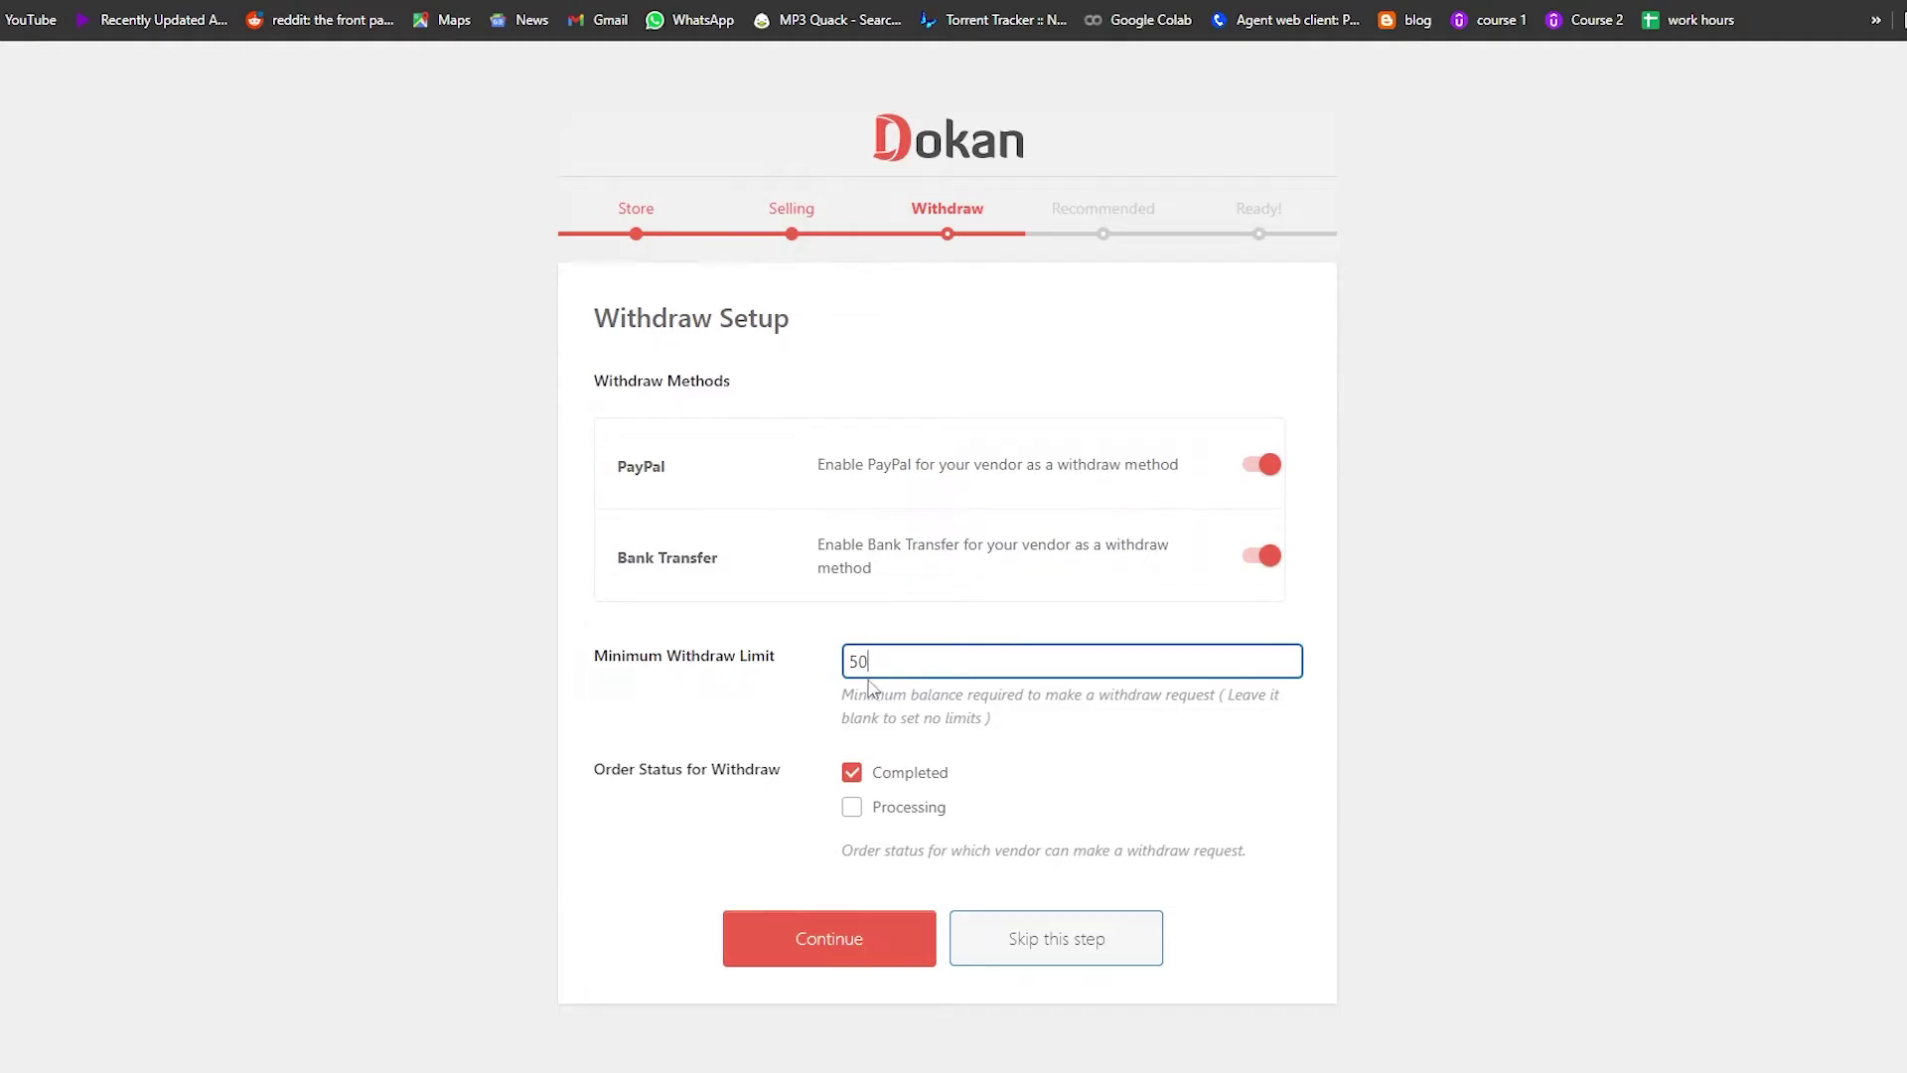
click(874, 956)
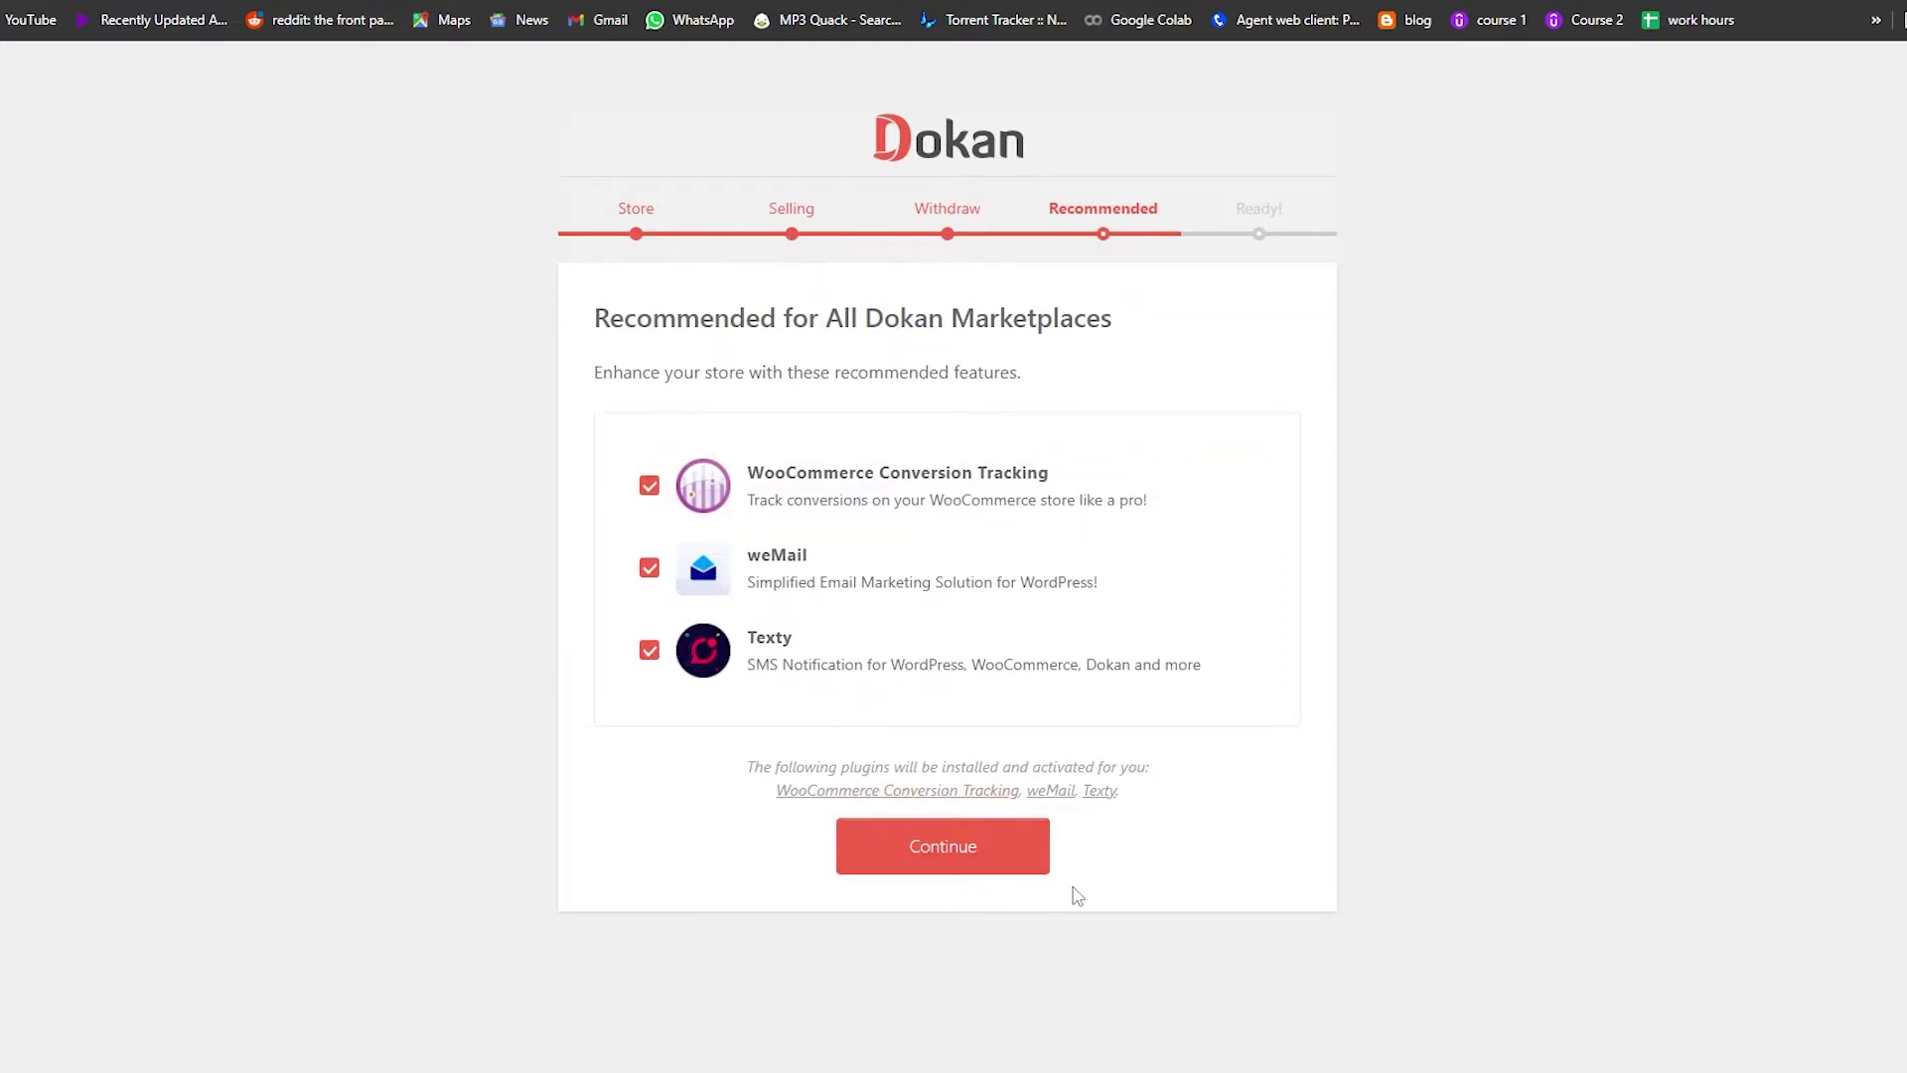
Install WooCommerce Conversion Tracking, weMail and Texty, then leave the Ready page for the Dokan dashboard.
click(934, 846)
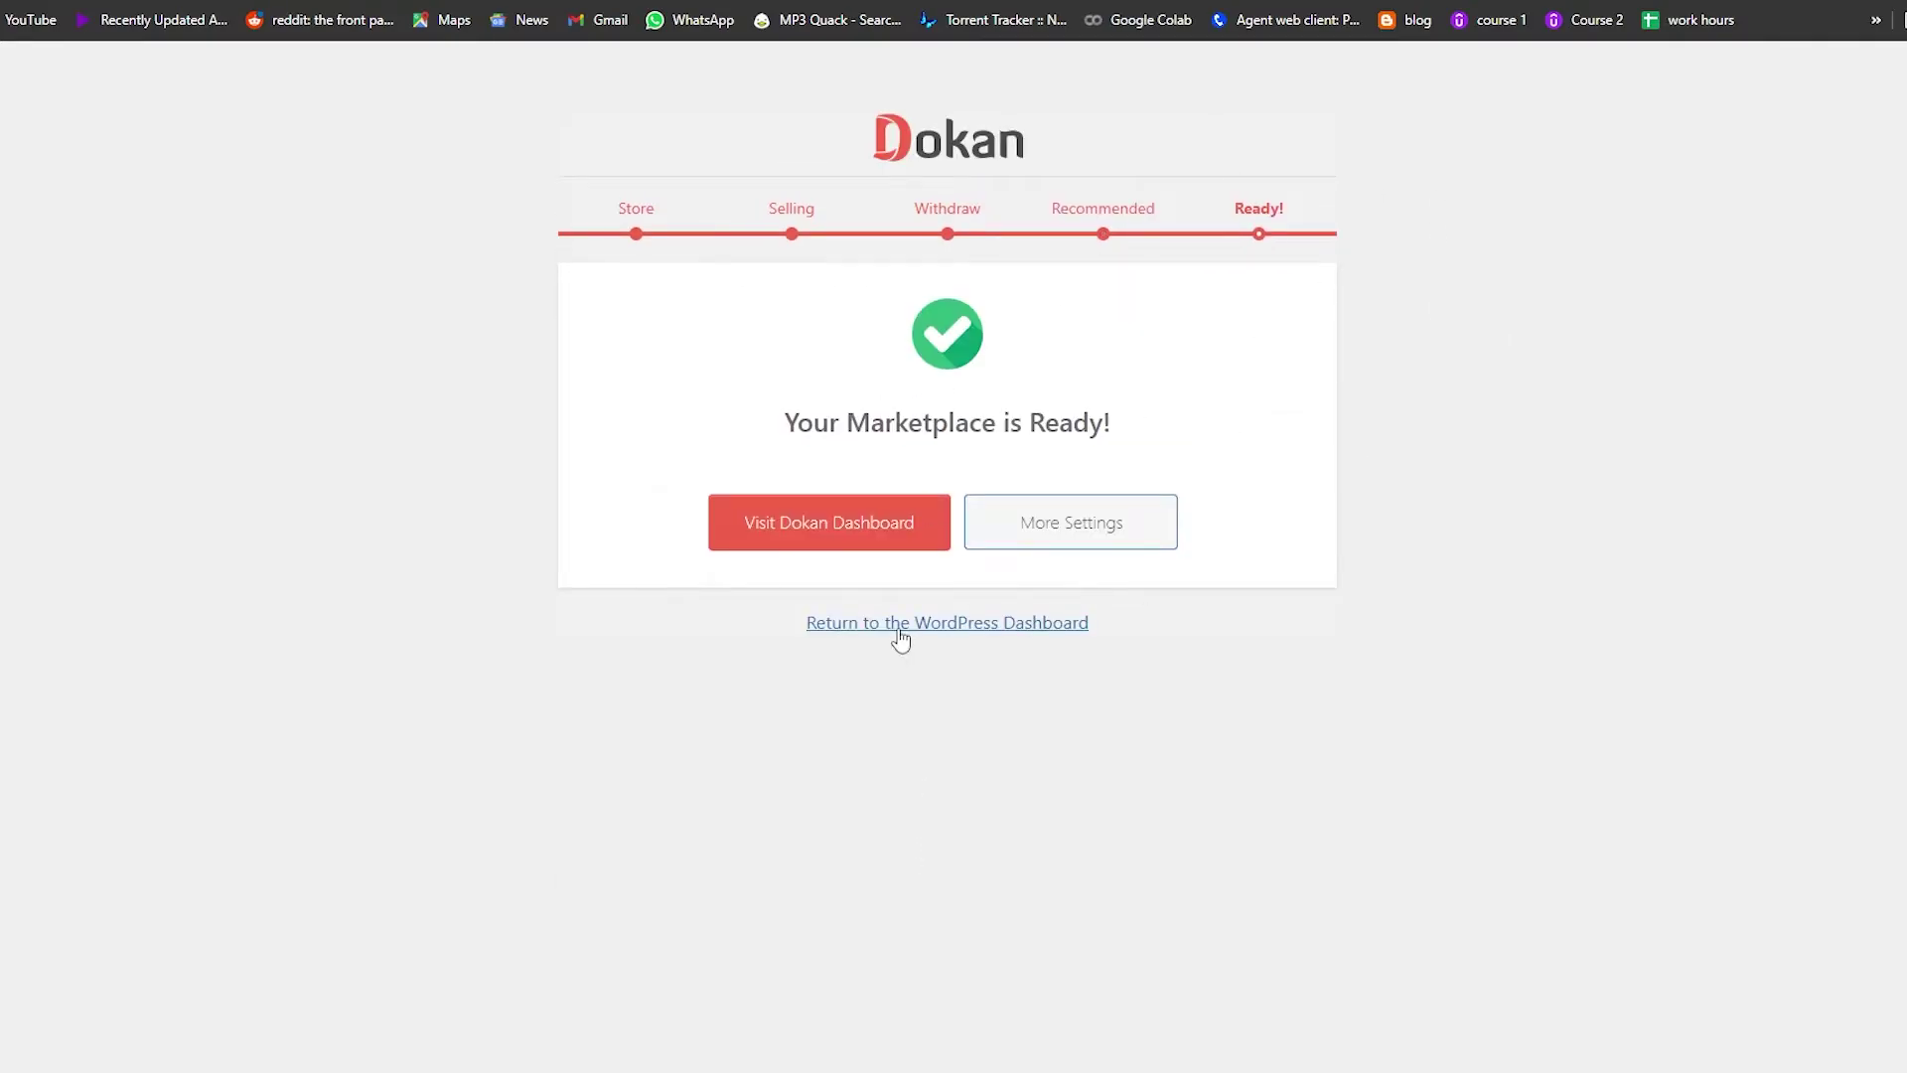
click(833, 528)
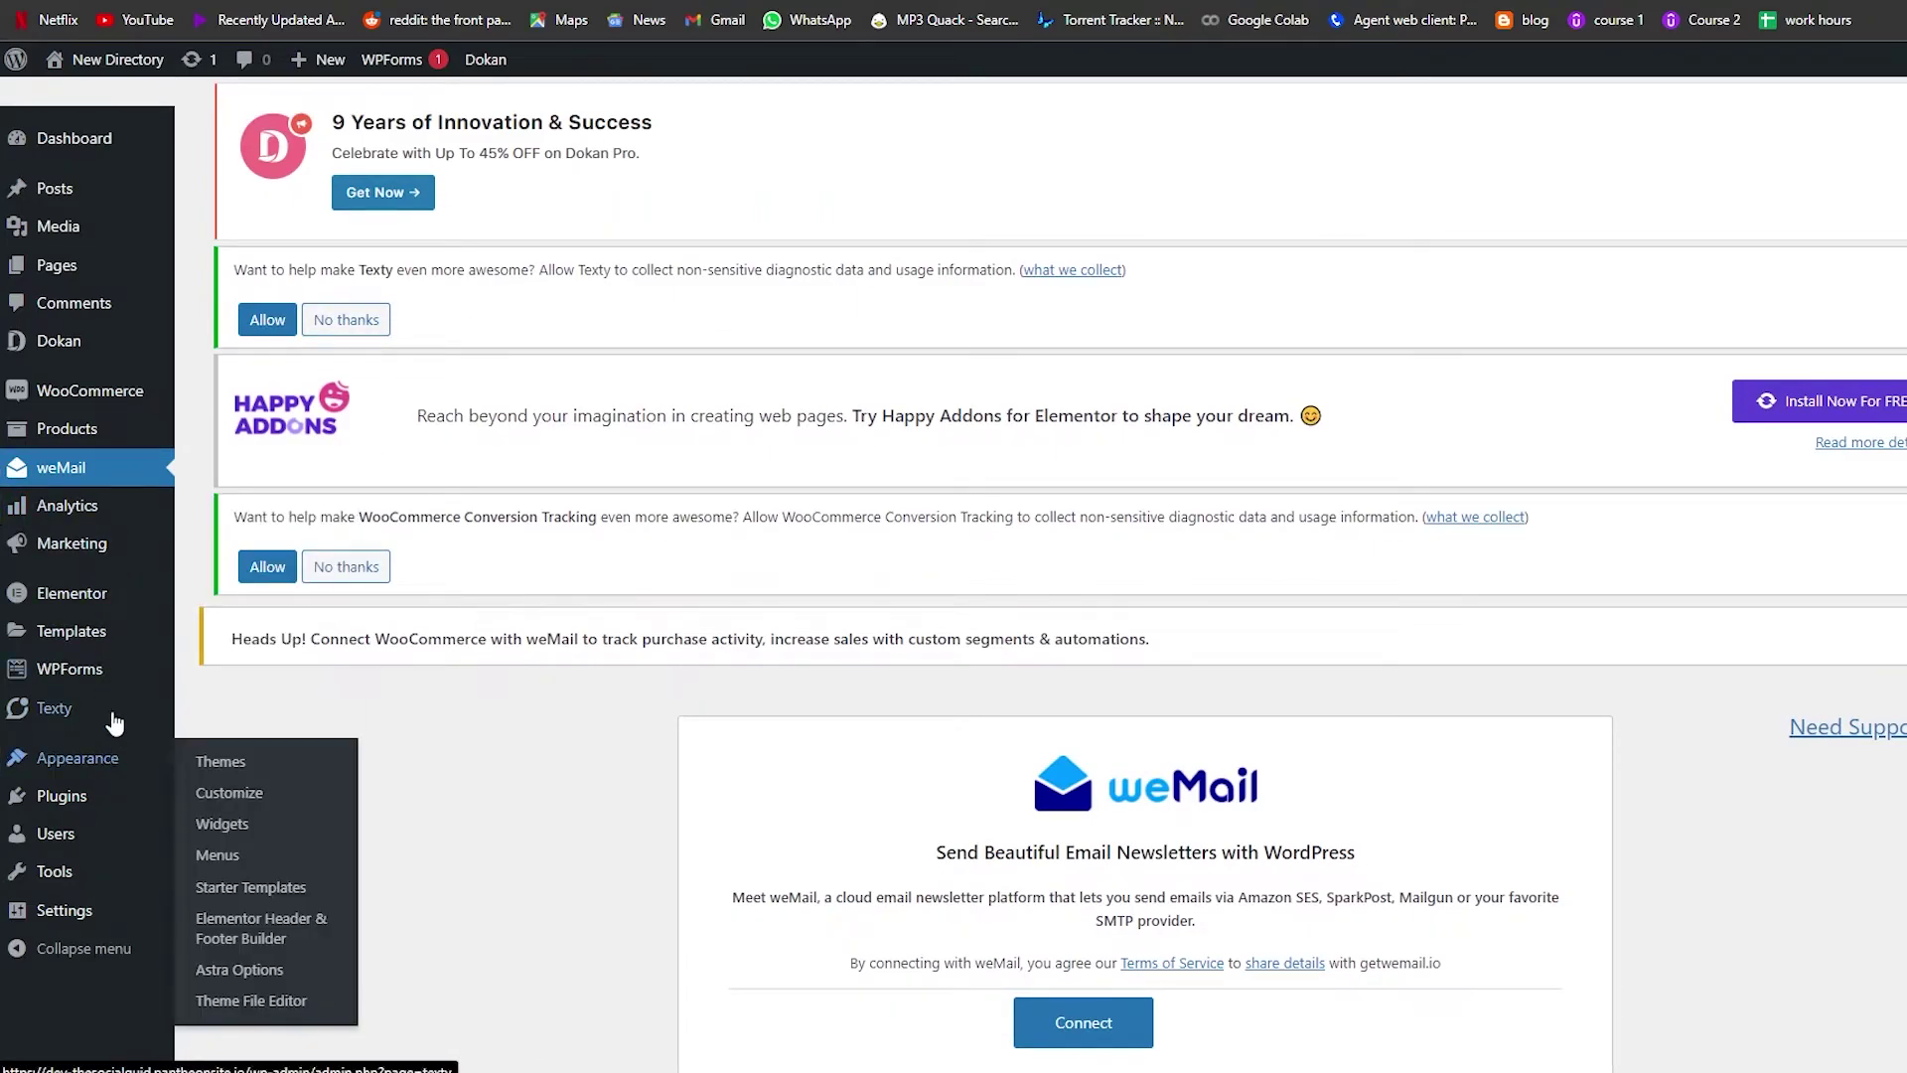
Go to the Dokan dashboard and then its Vendors list.
mouse_move(100, 360)
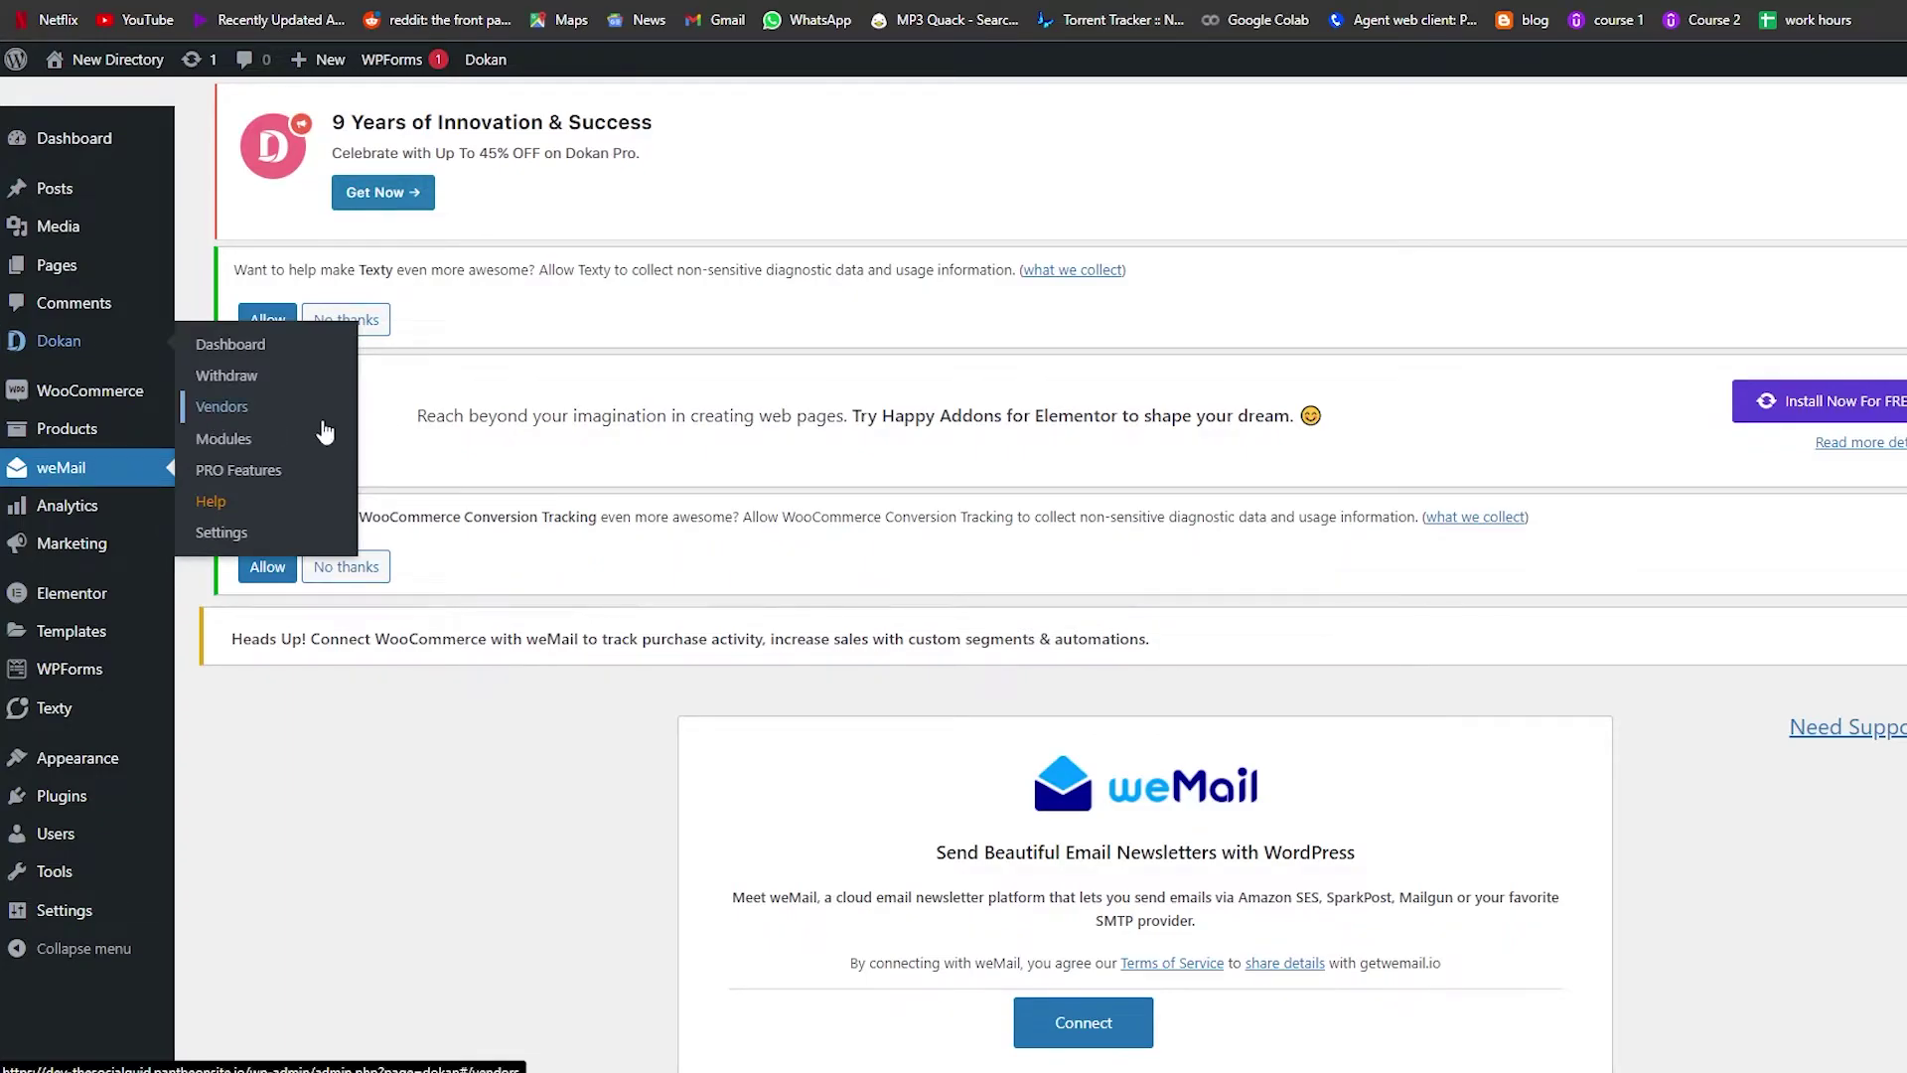
click(59, 345)
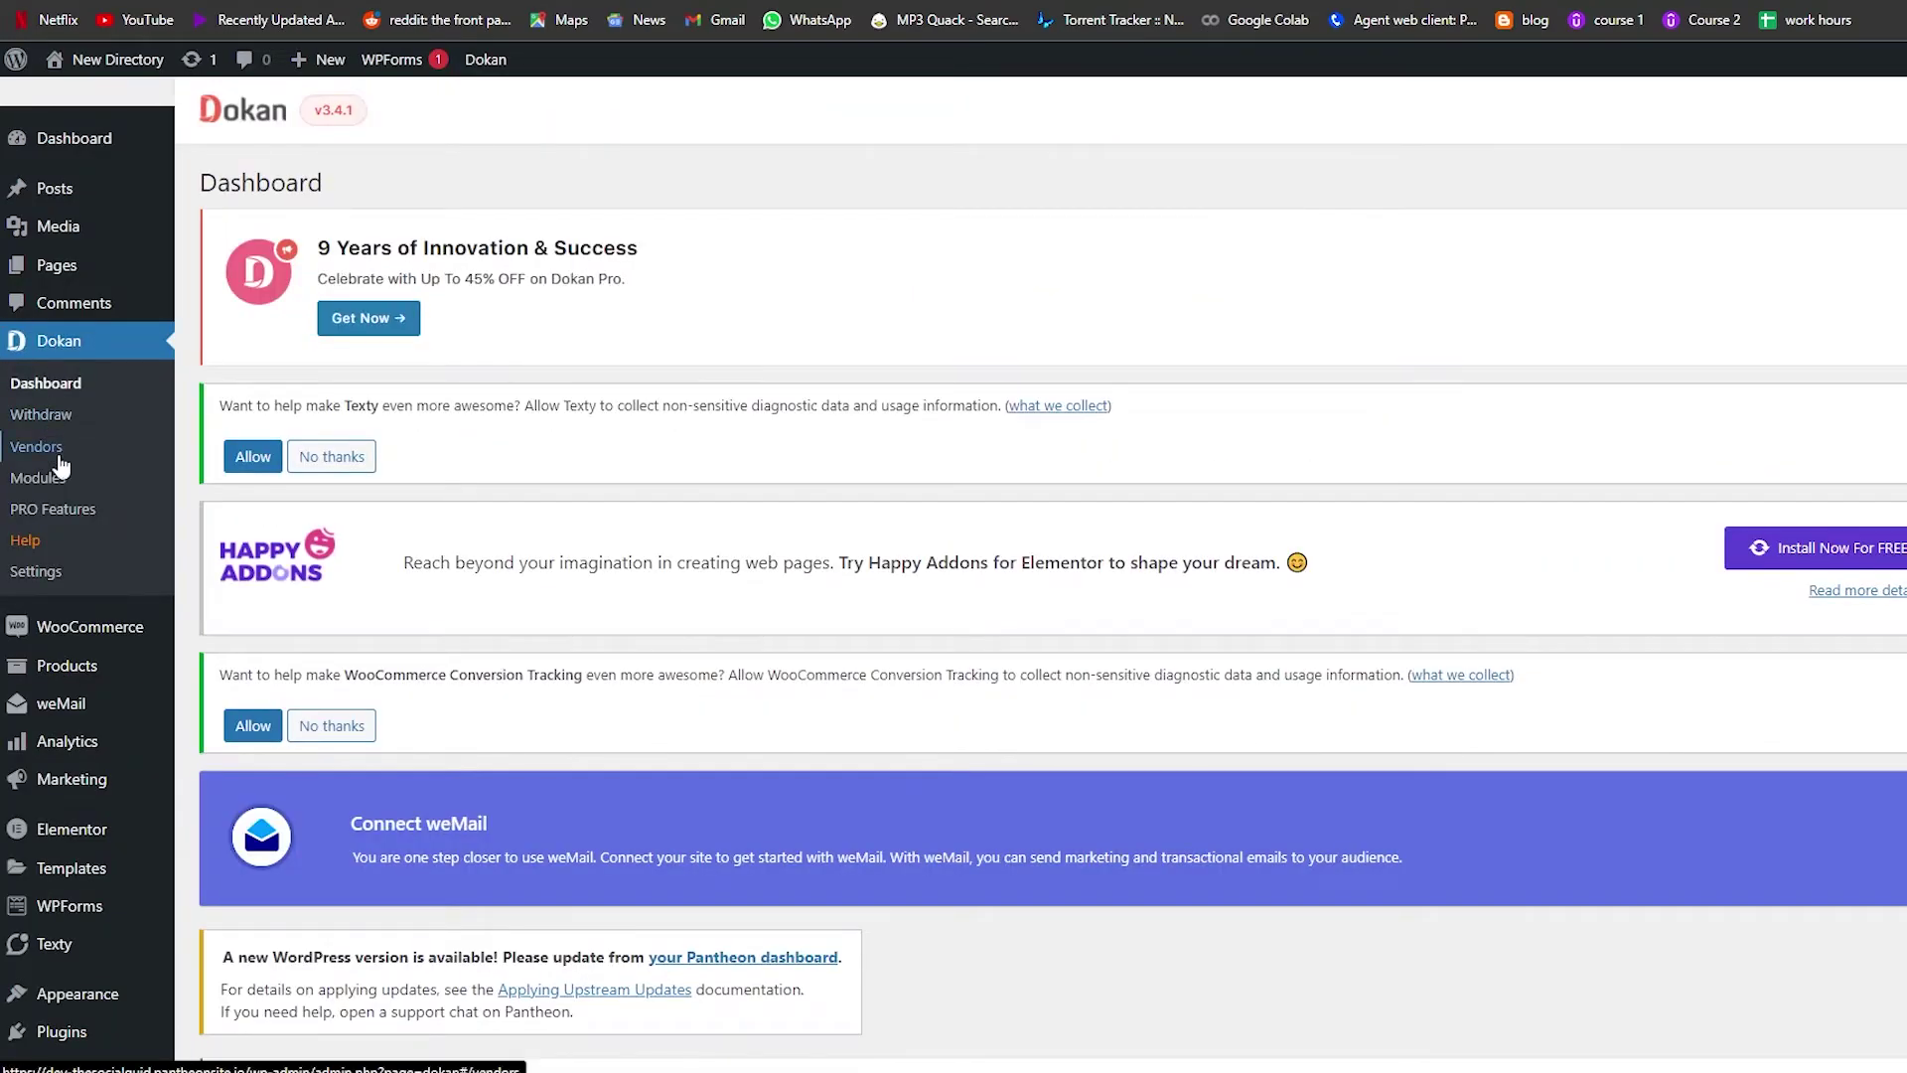
click(58, 457)
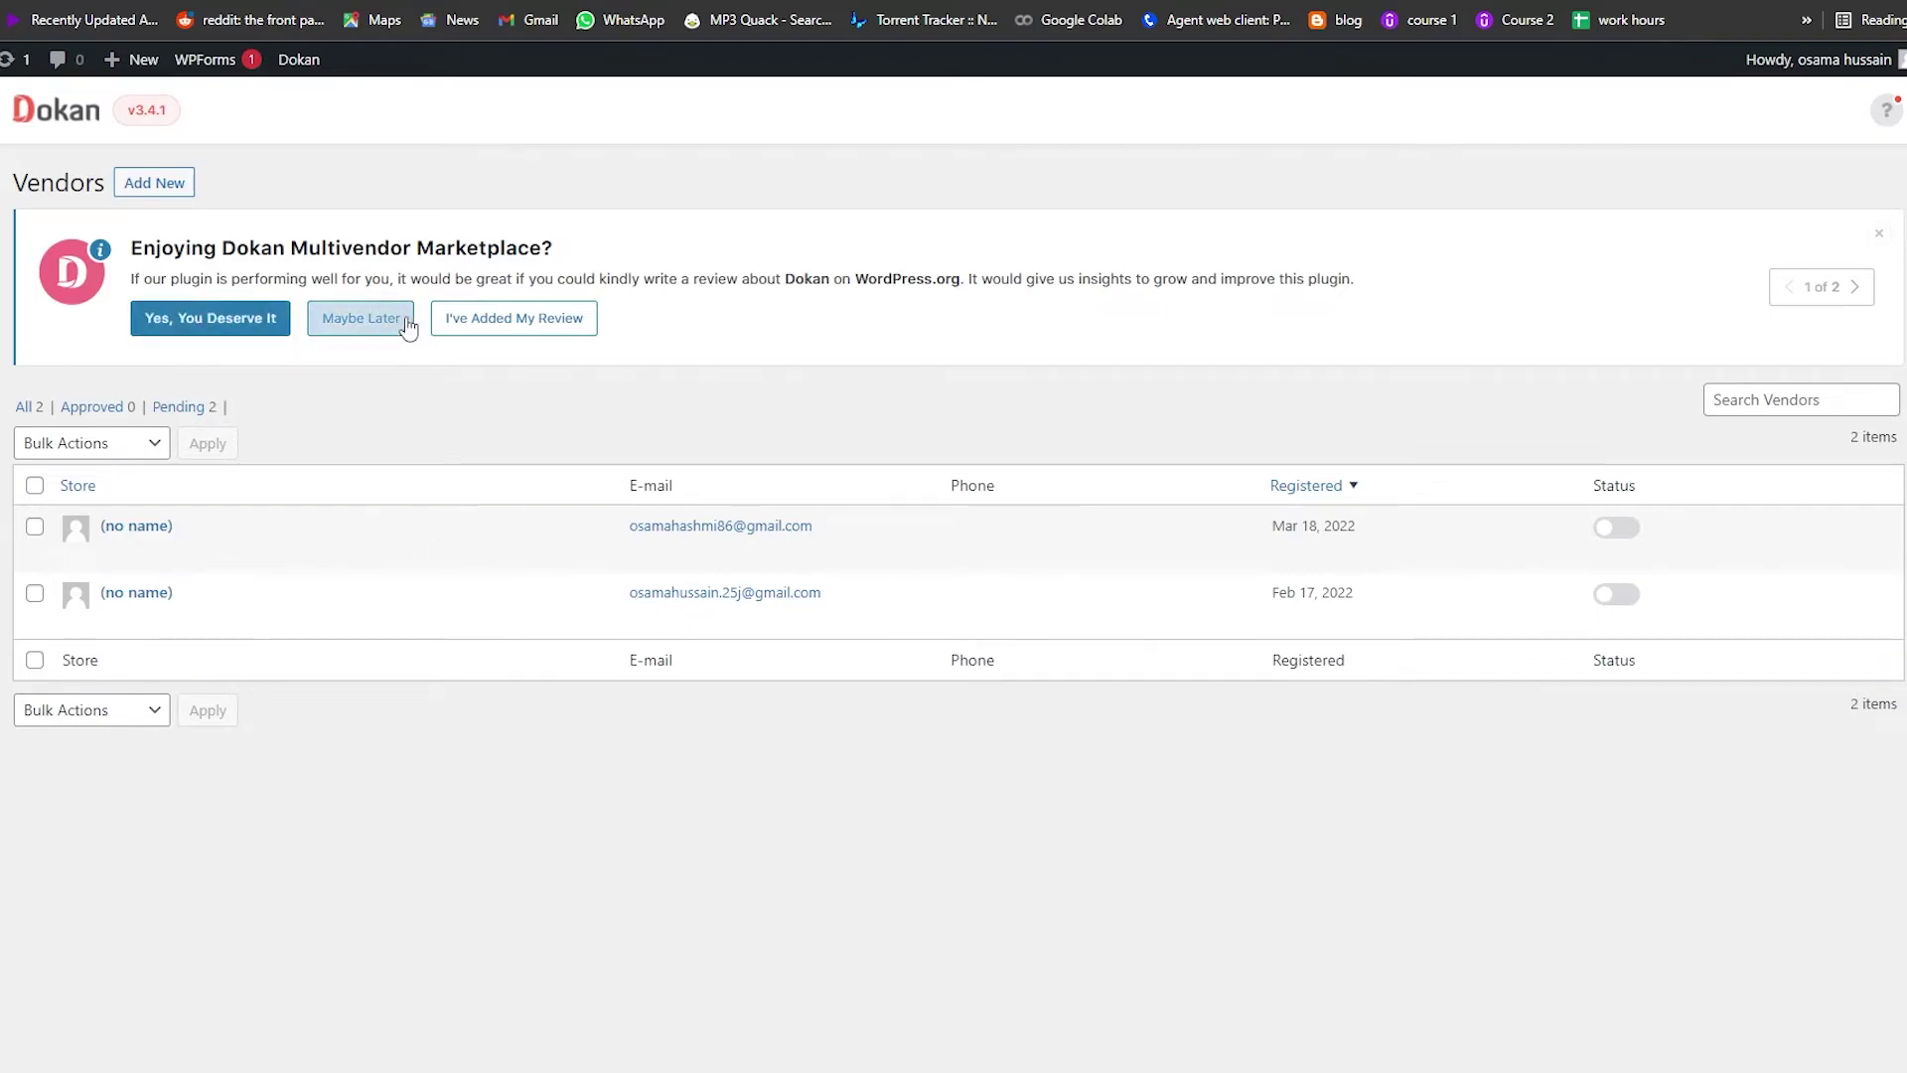
Open the Add New Vendor form and review its Account Info fields.
click(134, 184)
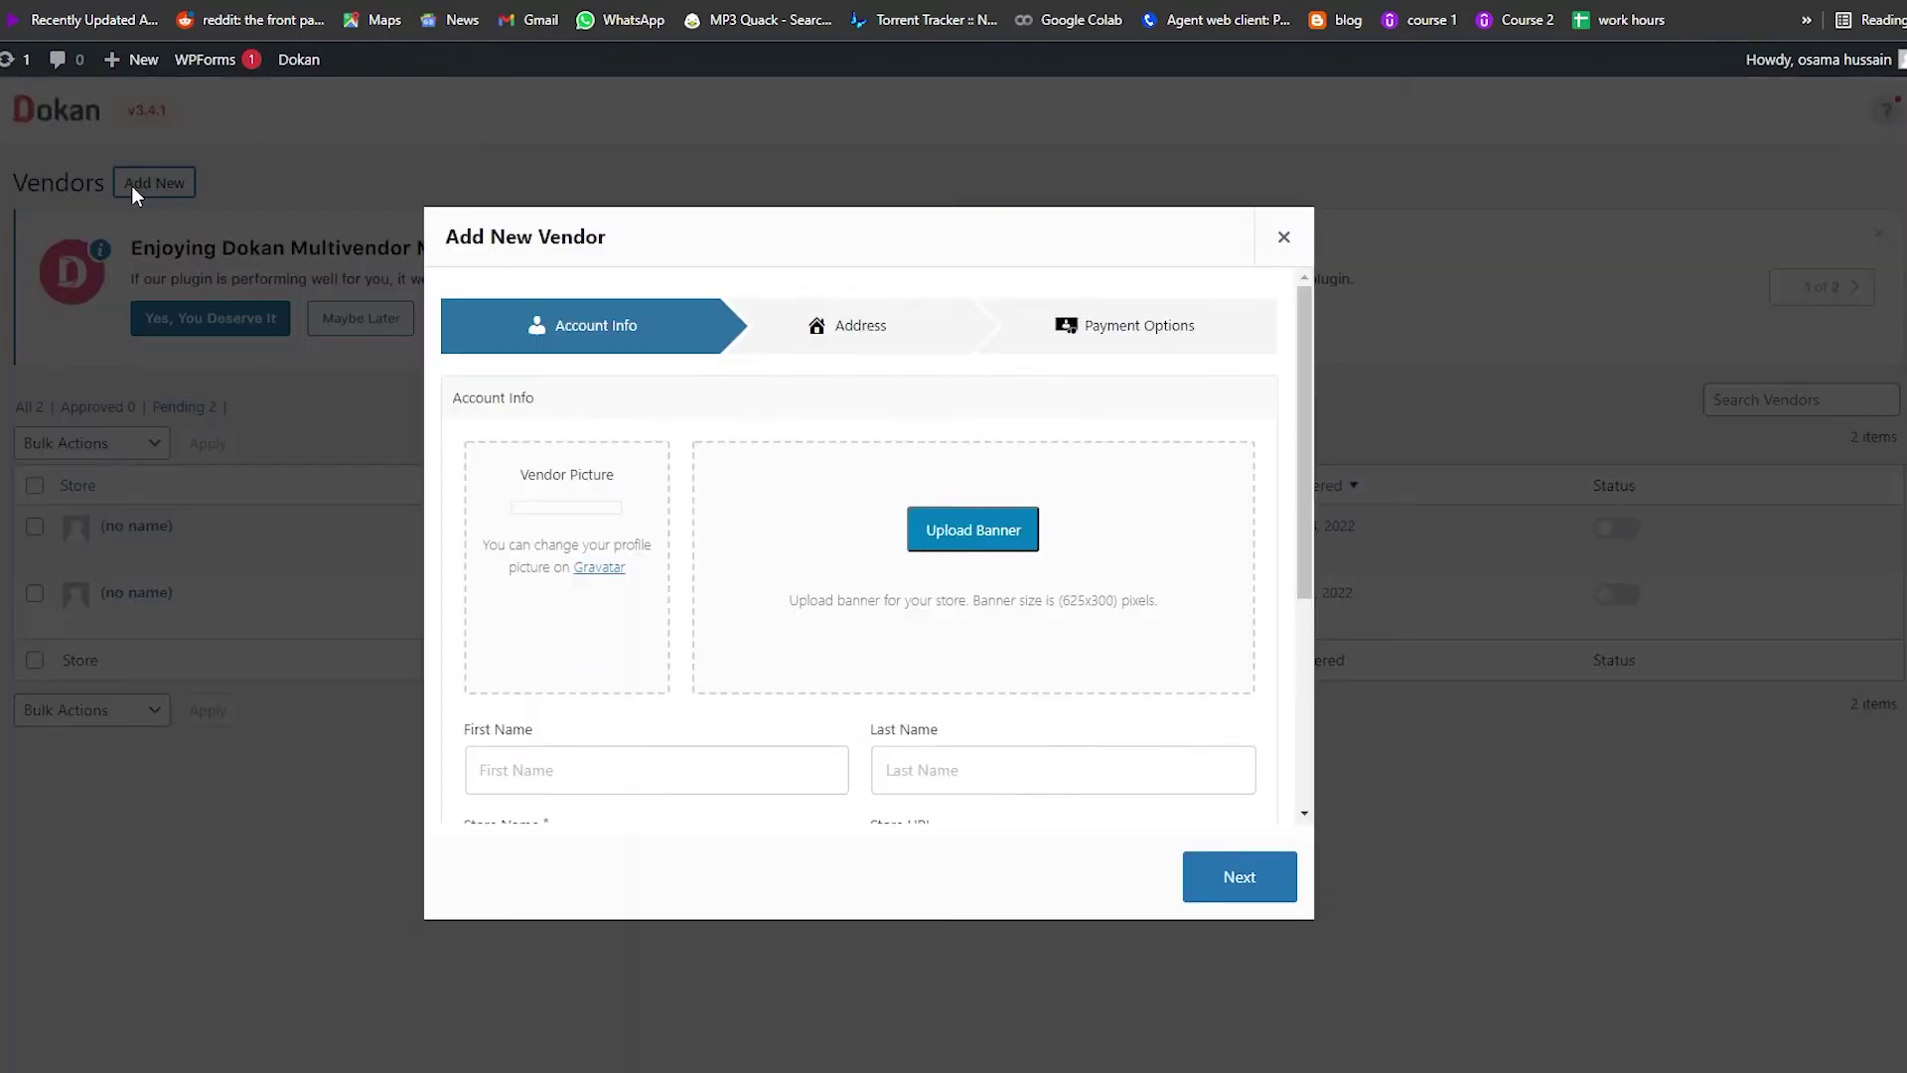
scroll(620, 538, down, 1)
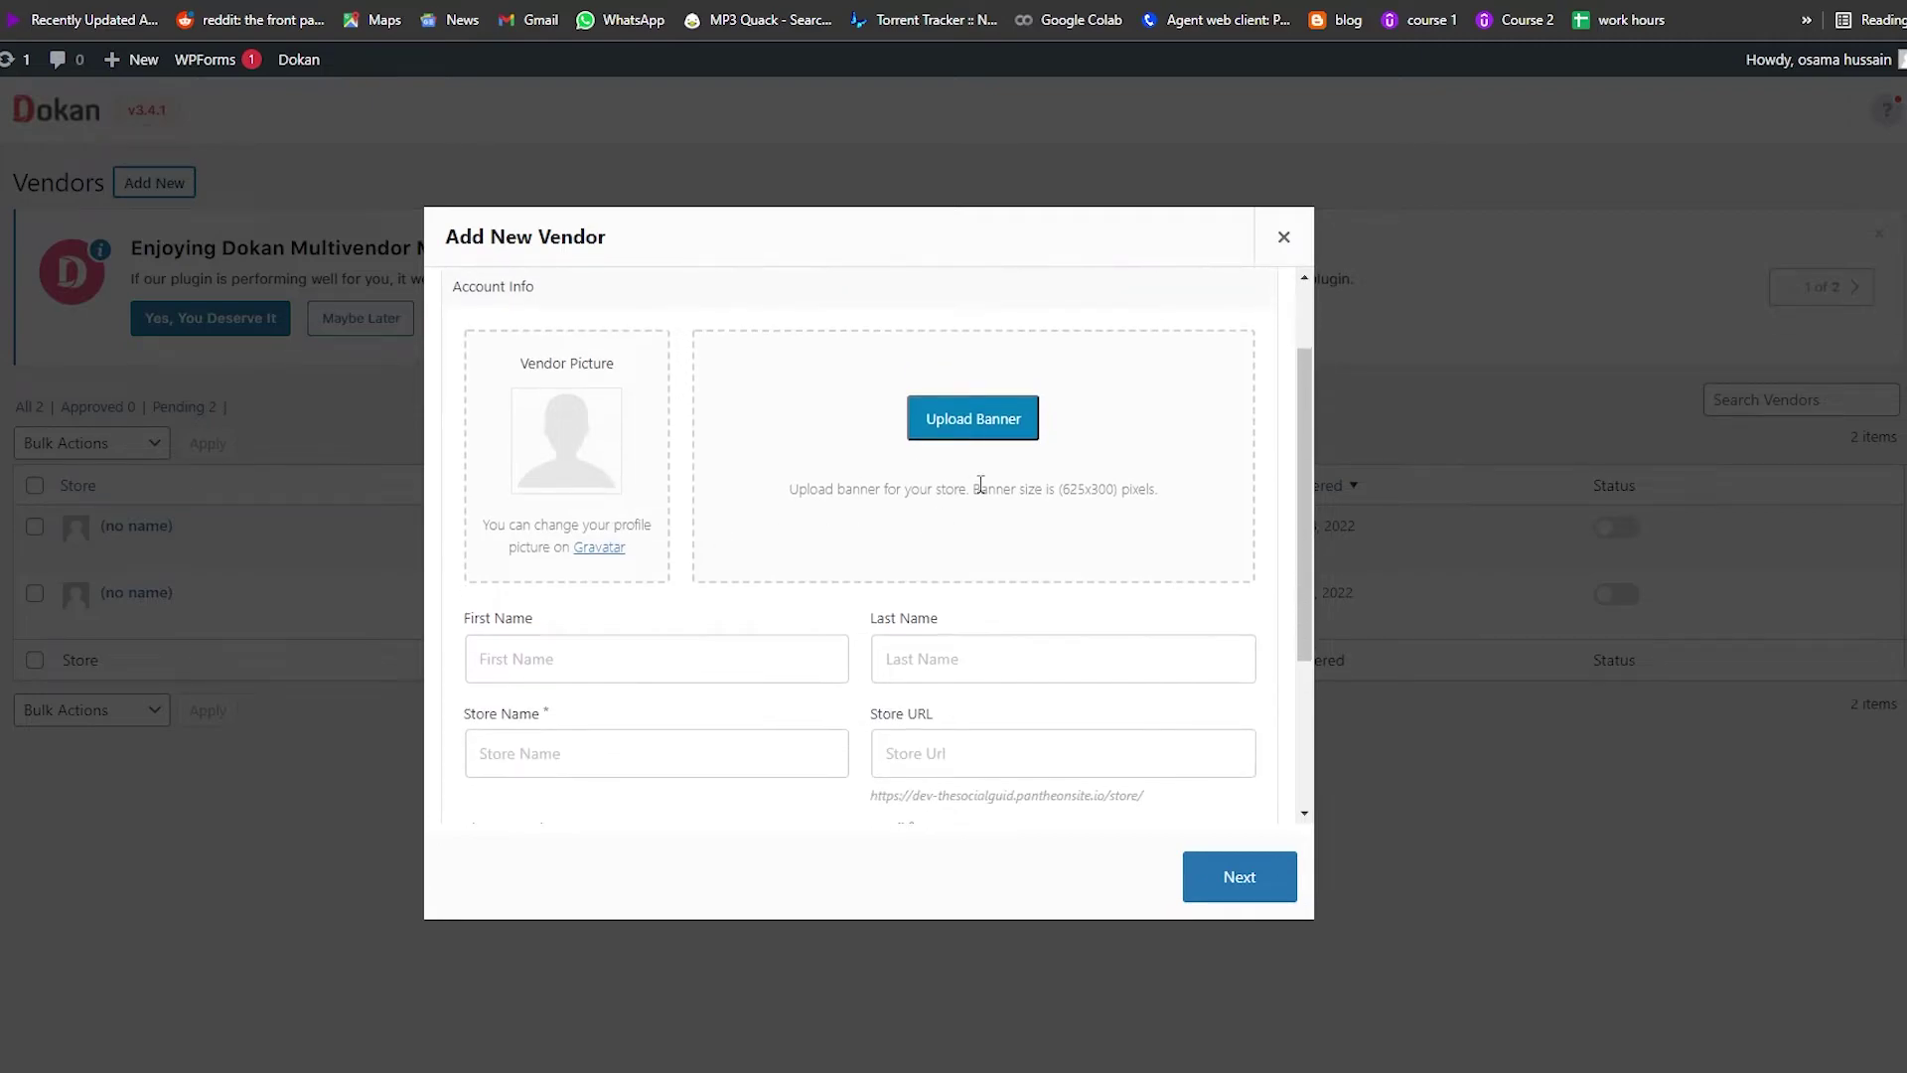
scroll(1015, 437, down, 2)
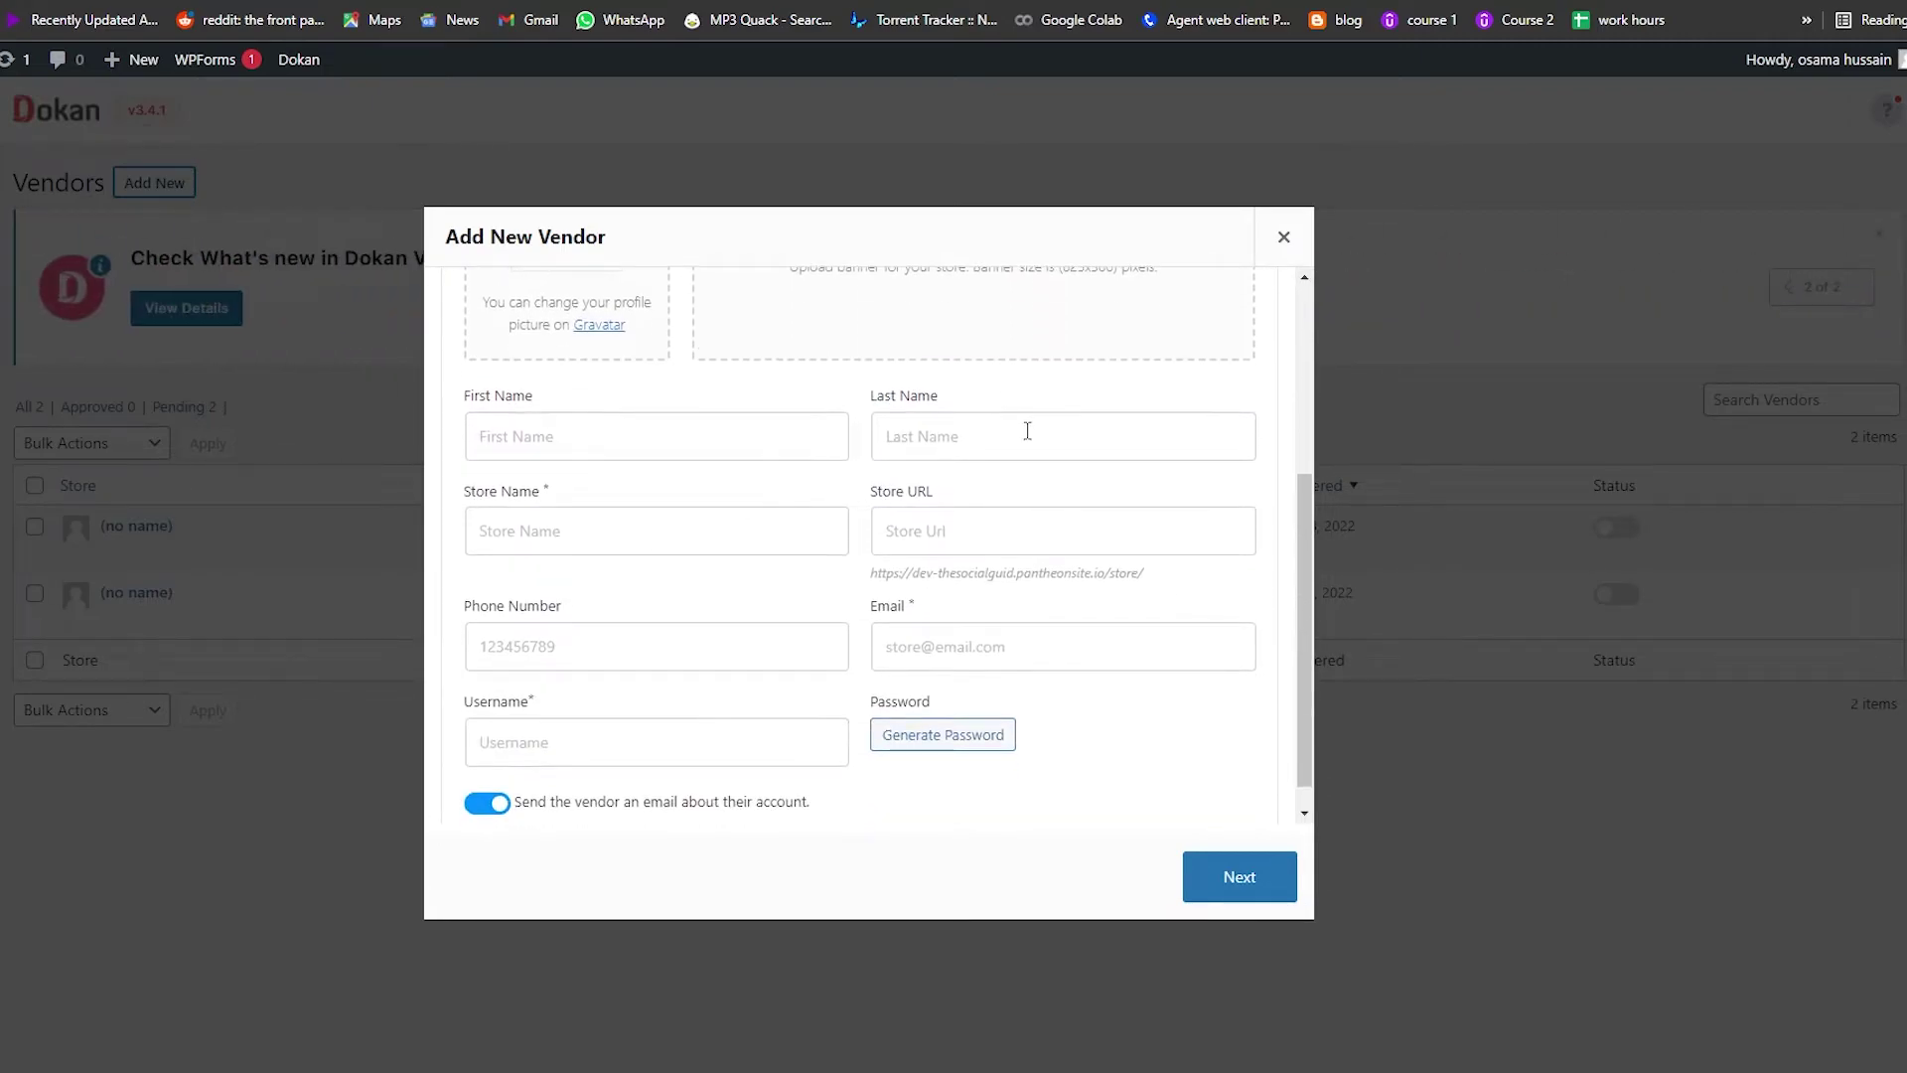
scroll(932, 594, down, 2)
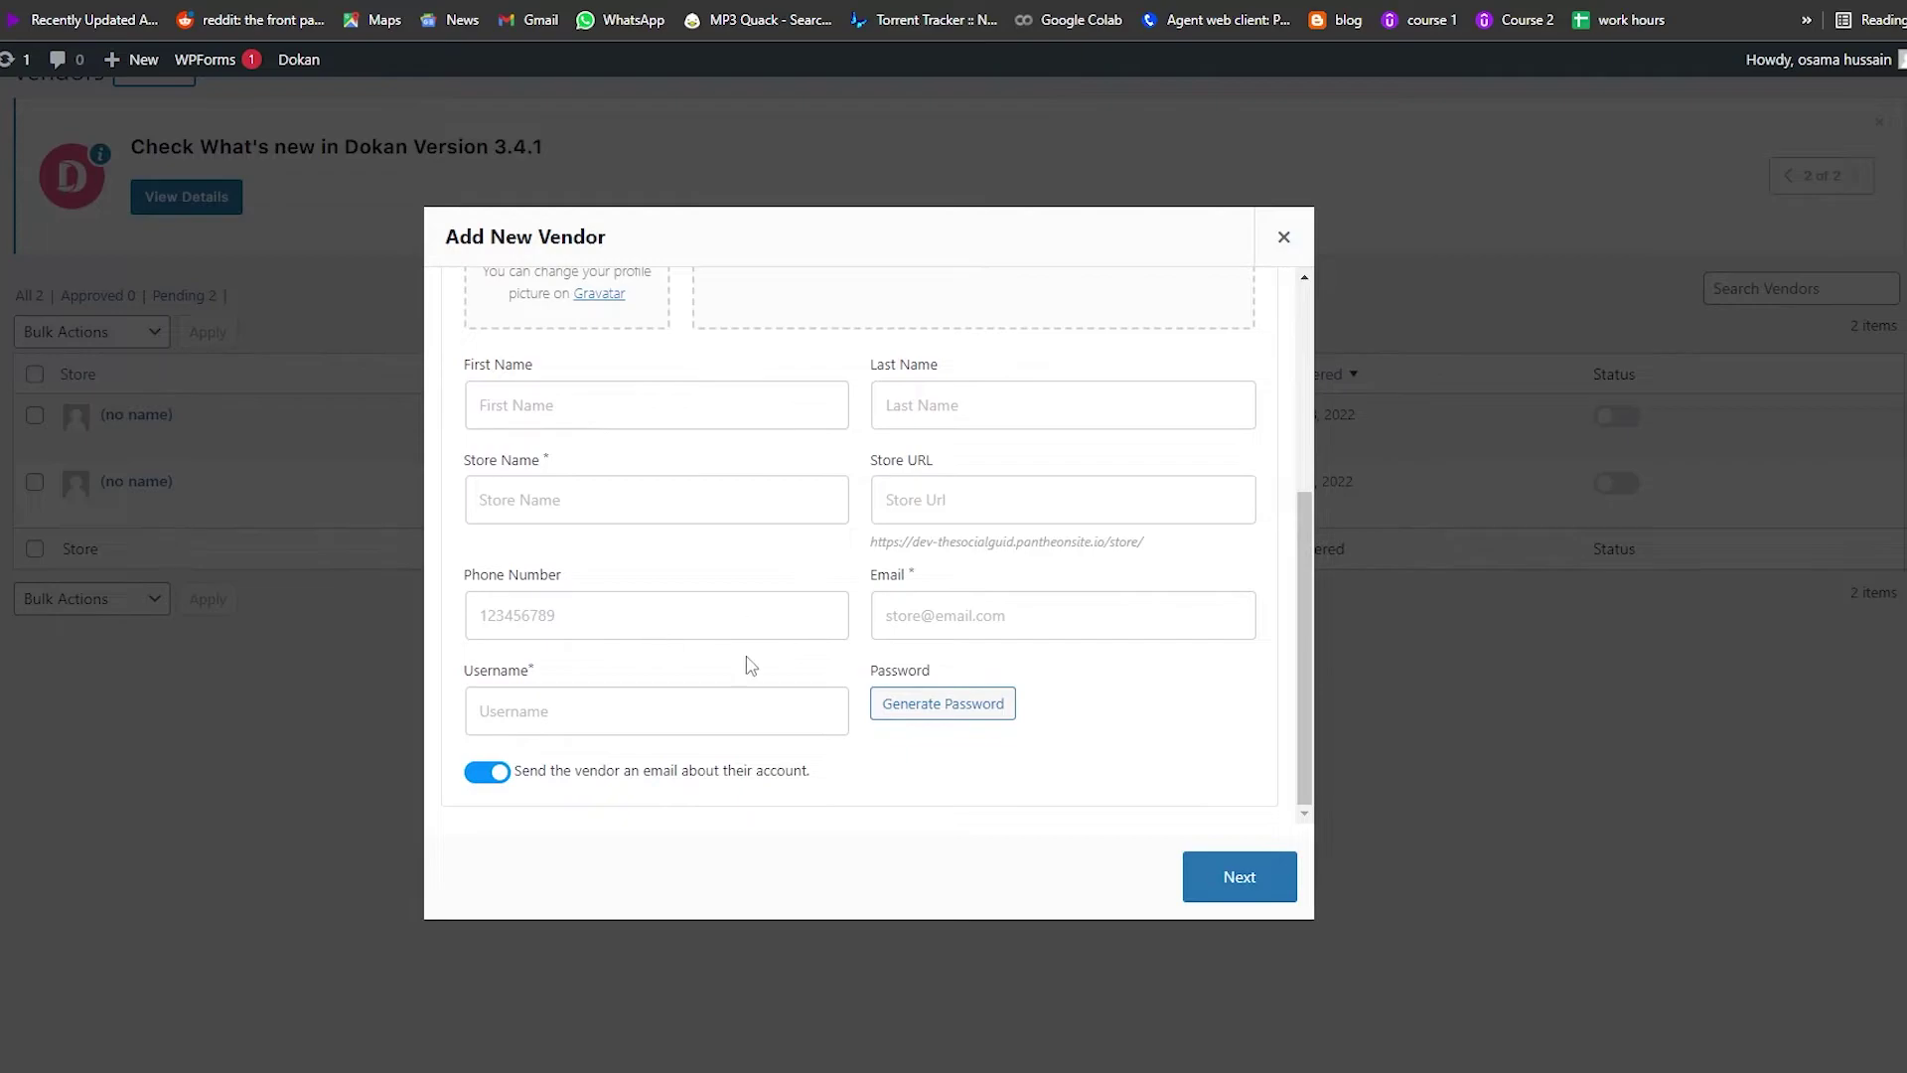
scroll(751, 665, up, 5)
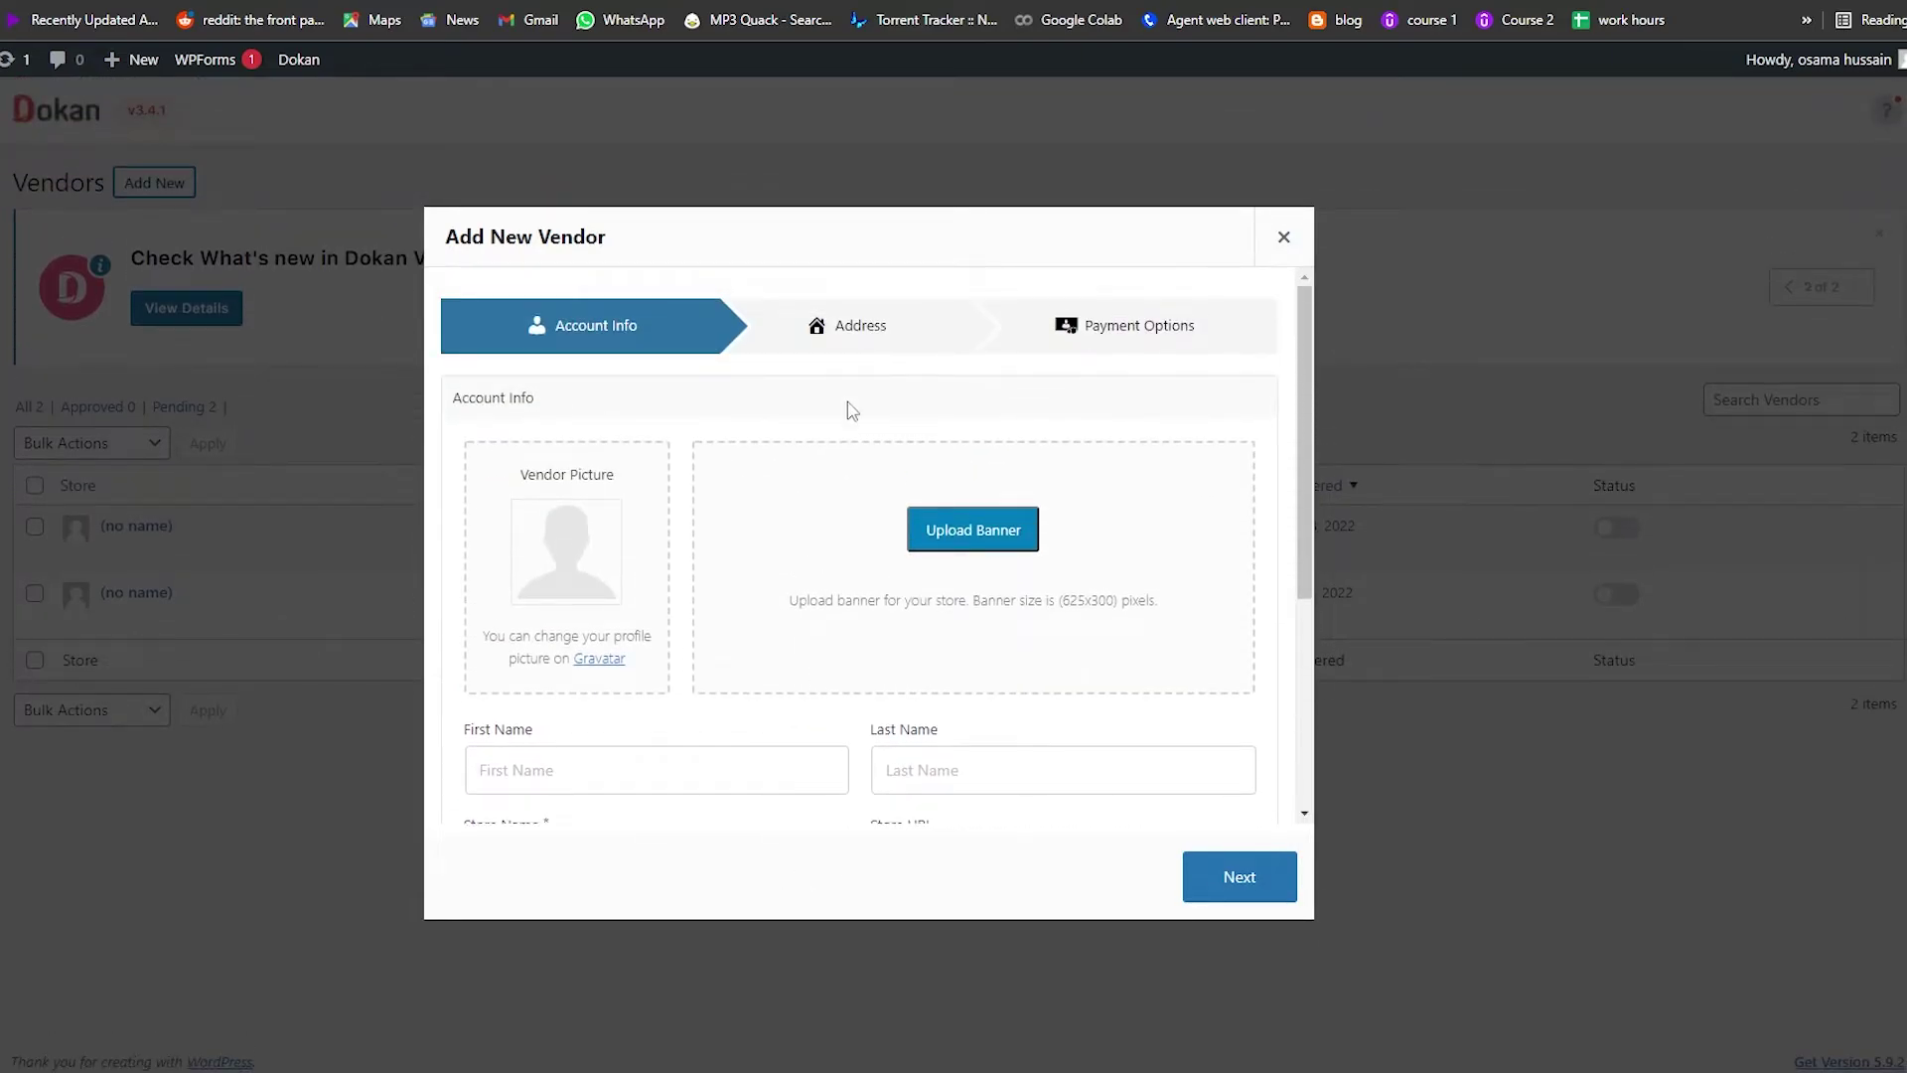
Review the Address and Payment Options steps, then close the form without saving.
click(867, 327)
scroll(740, 628, down, 1)
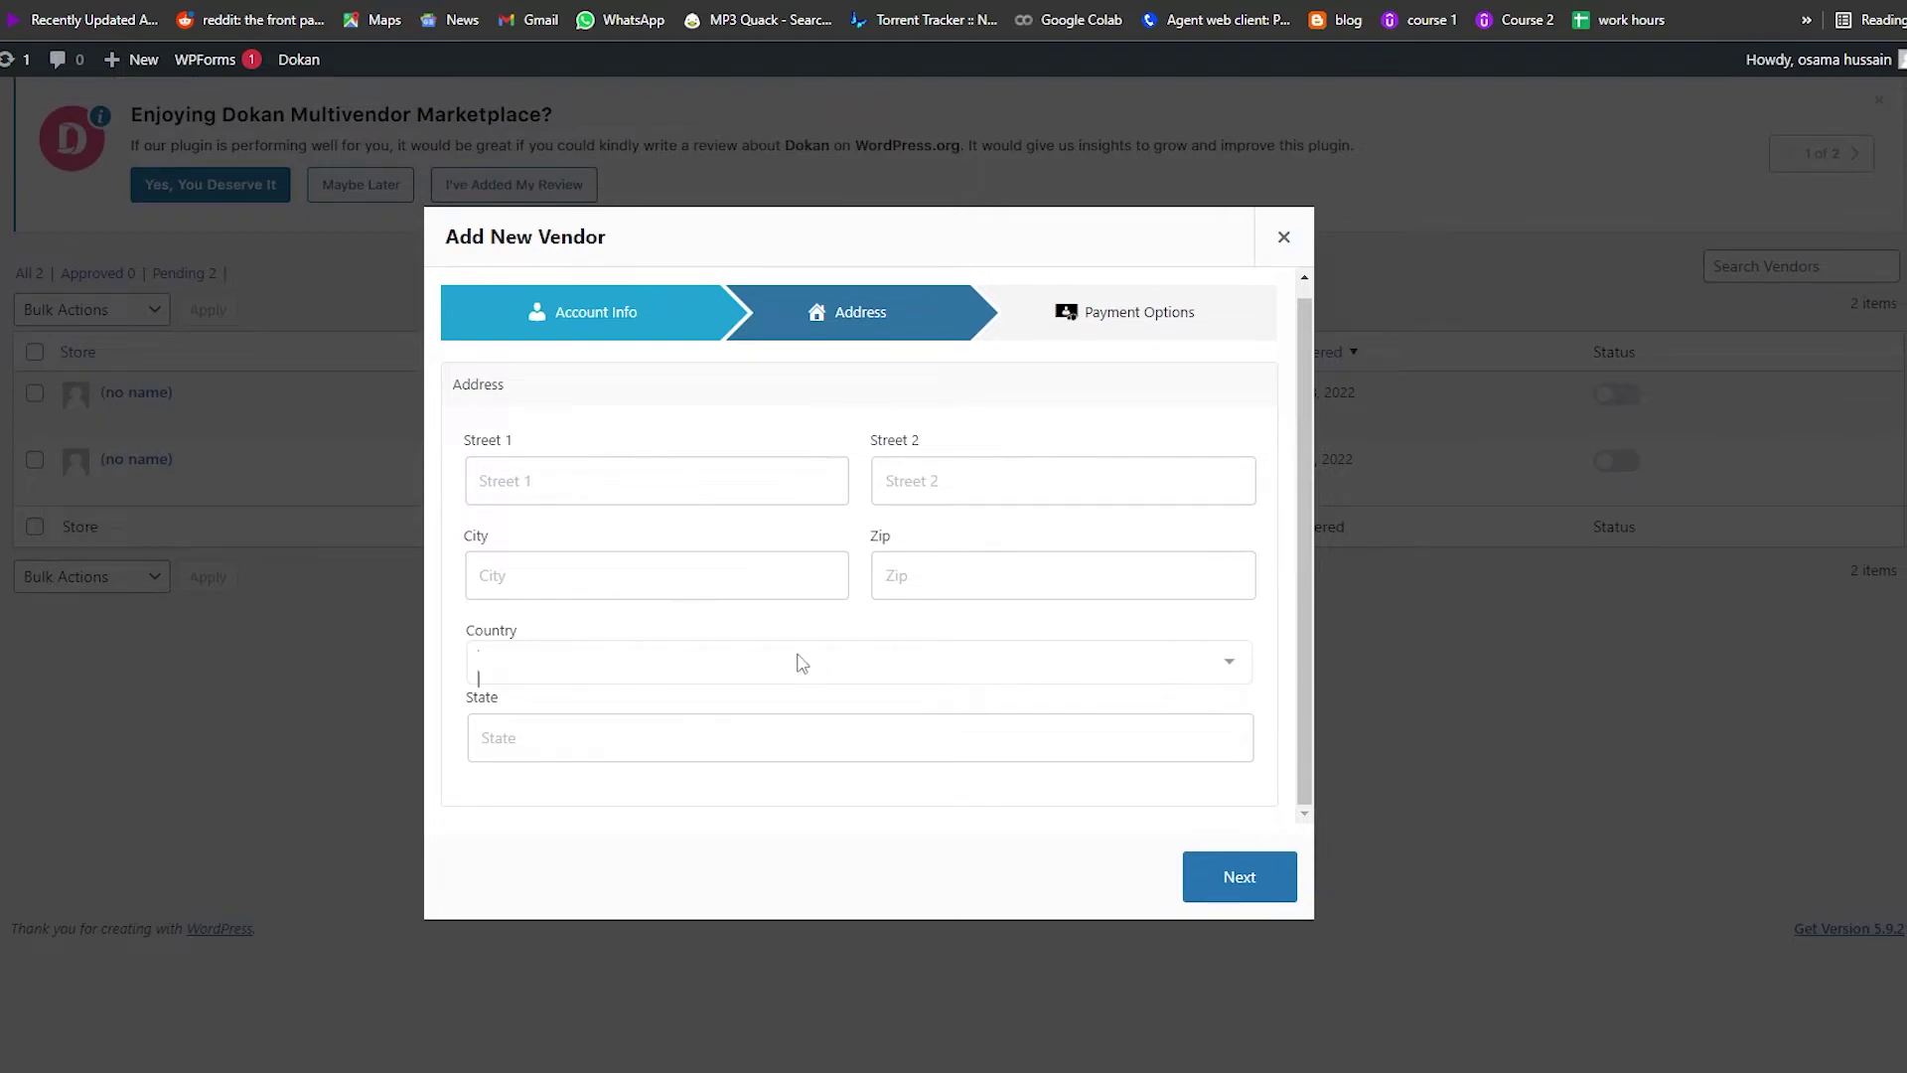
click(1110, 328)
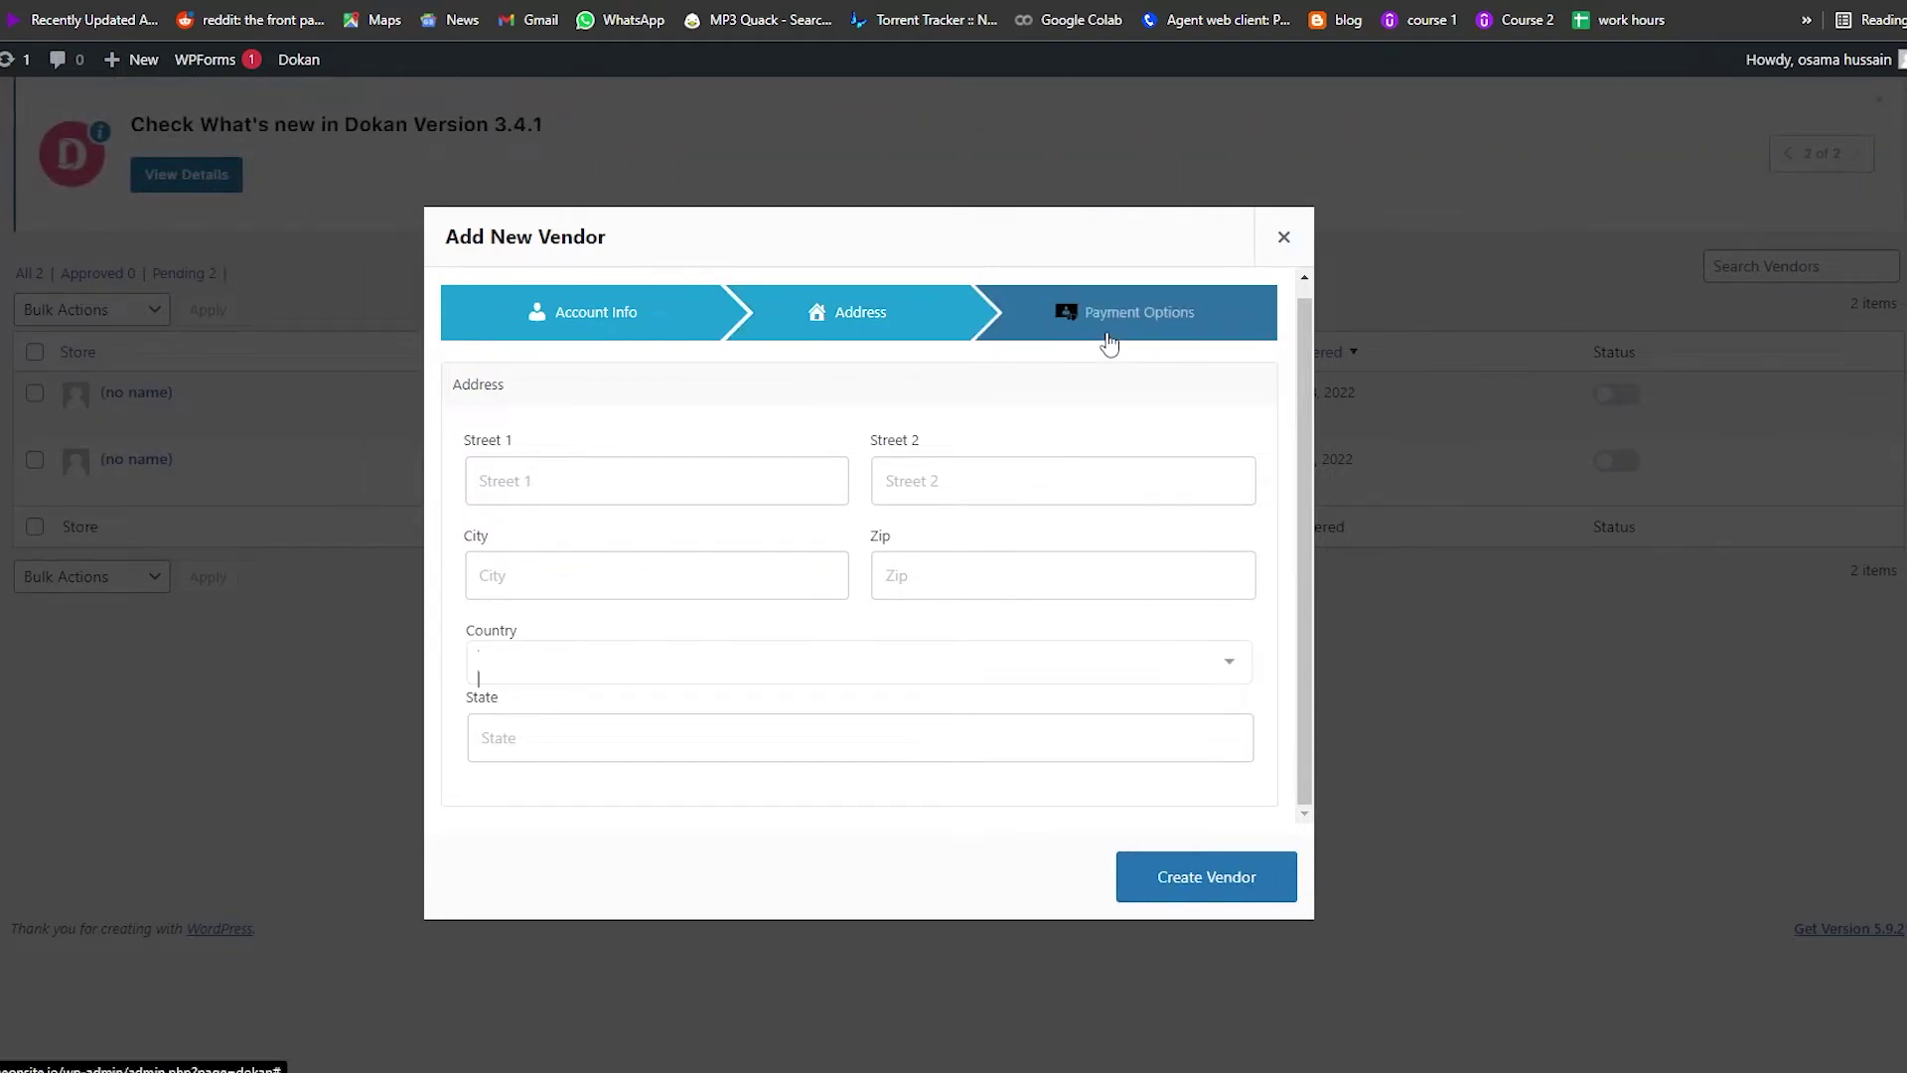
scroll(514, 604, down, 2)
scroll(514, 604, down, 2)
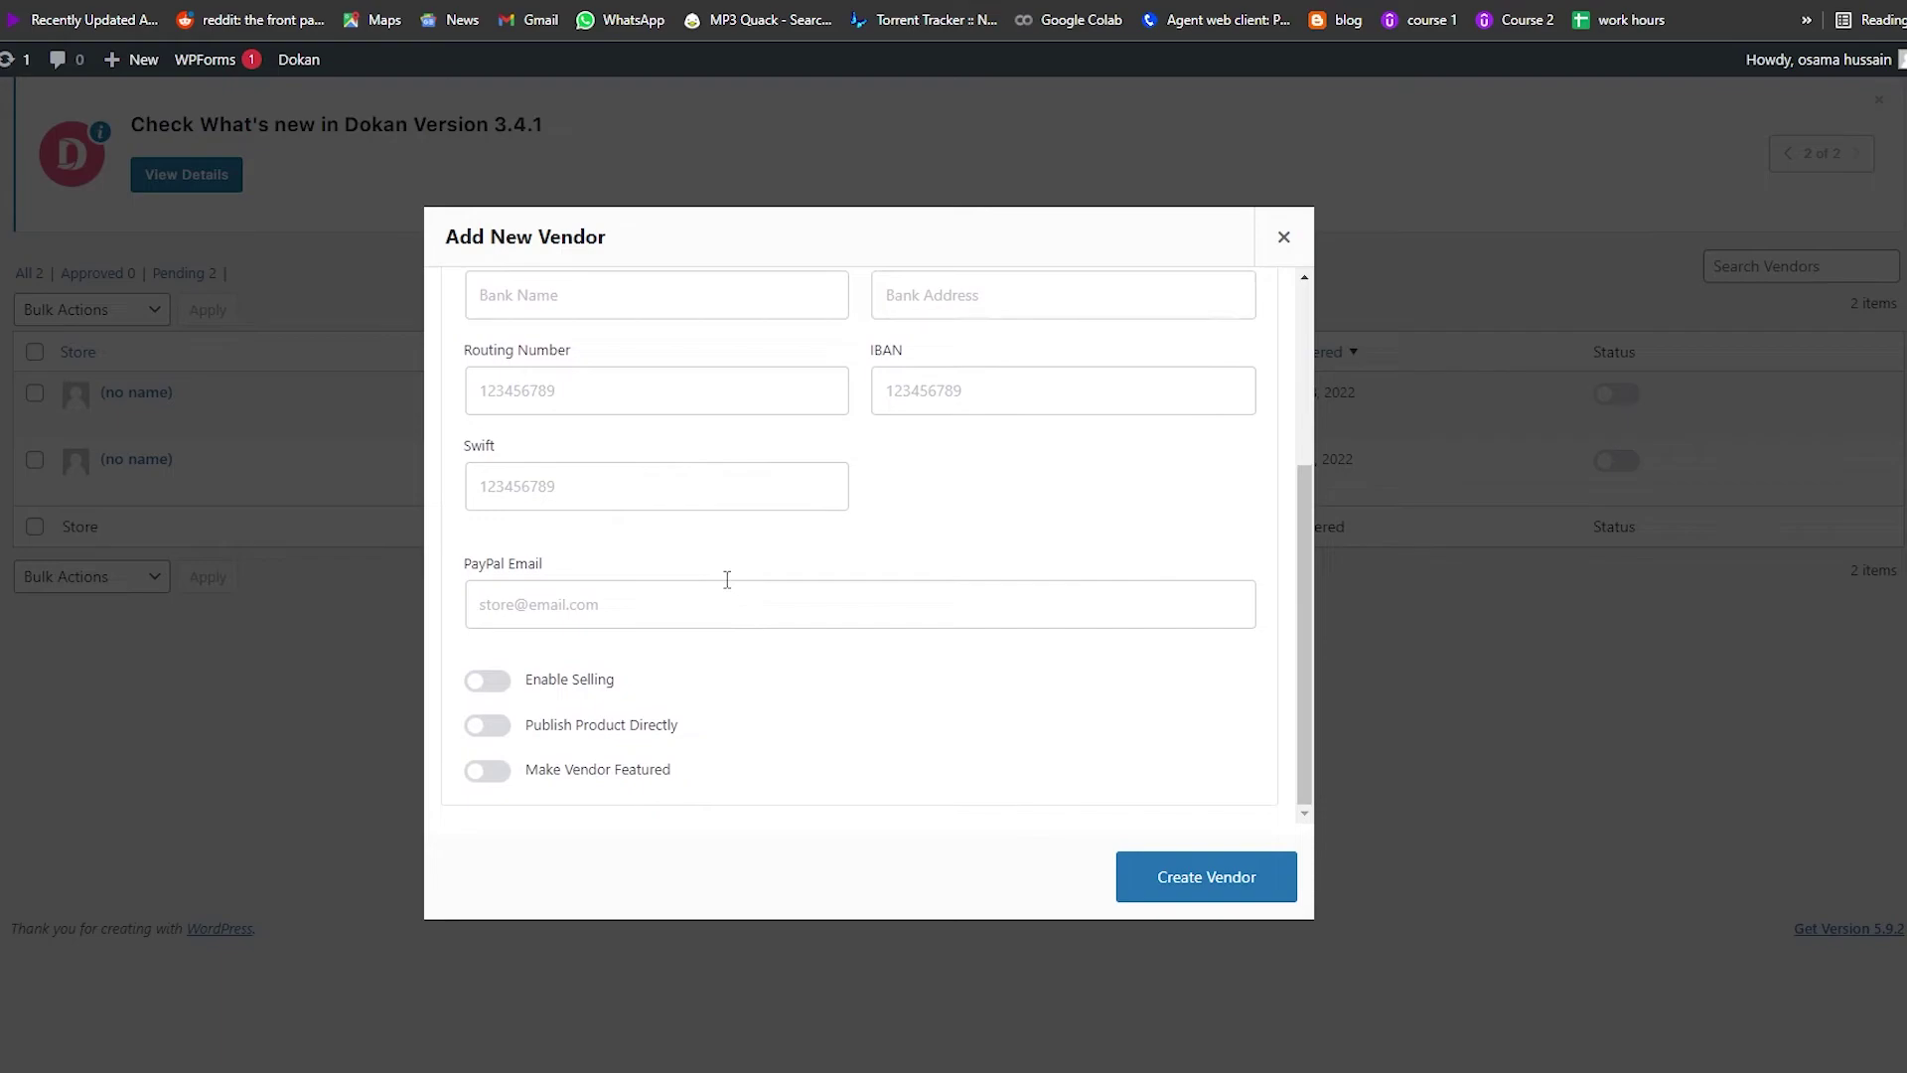
scroll(728, 576, up, 3)
scroll(502, 685, down, 2)
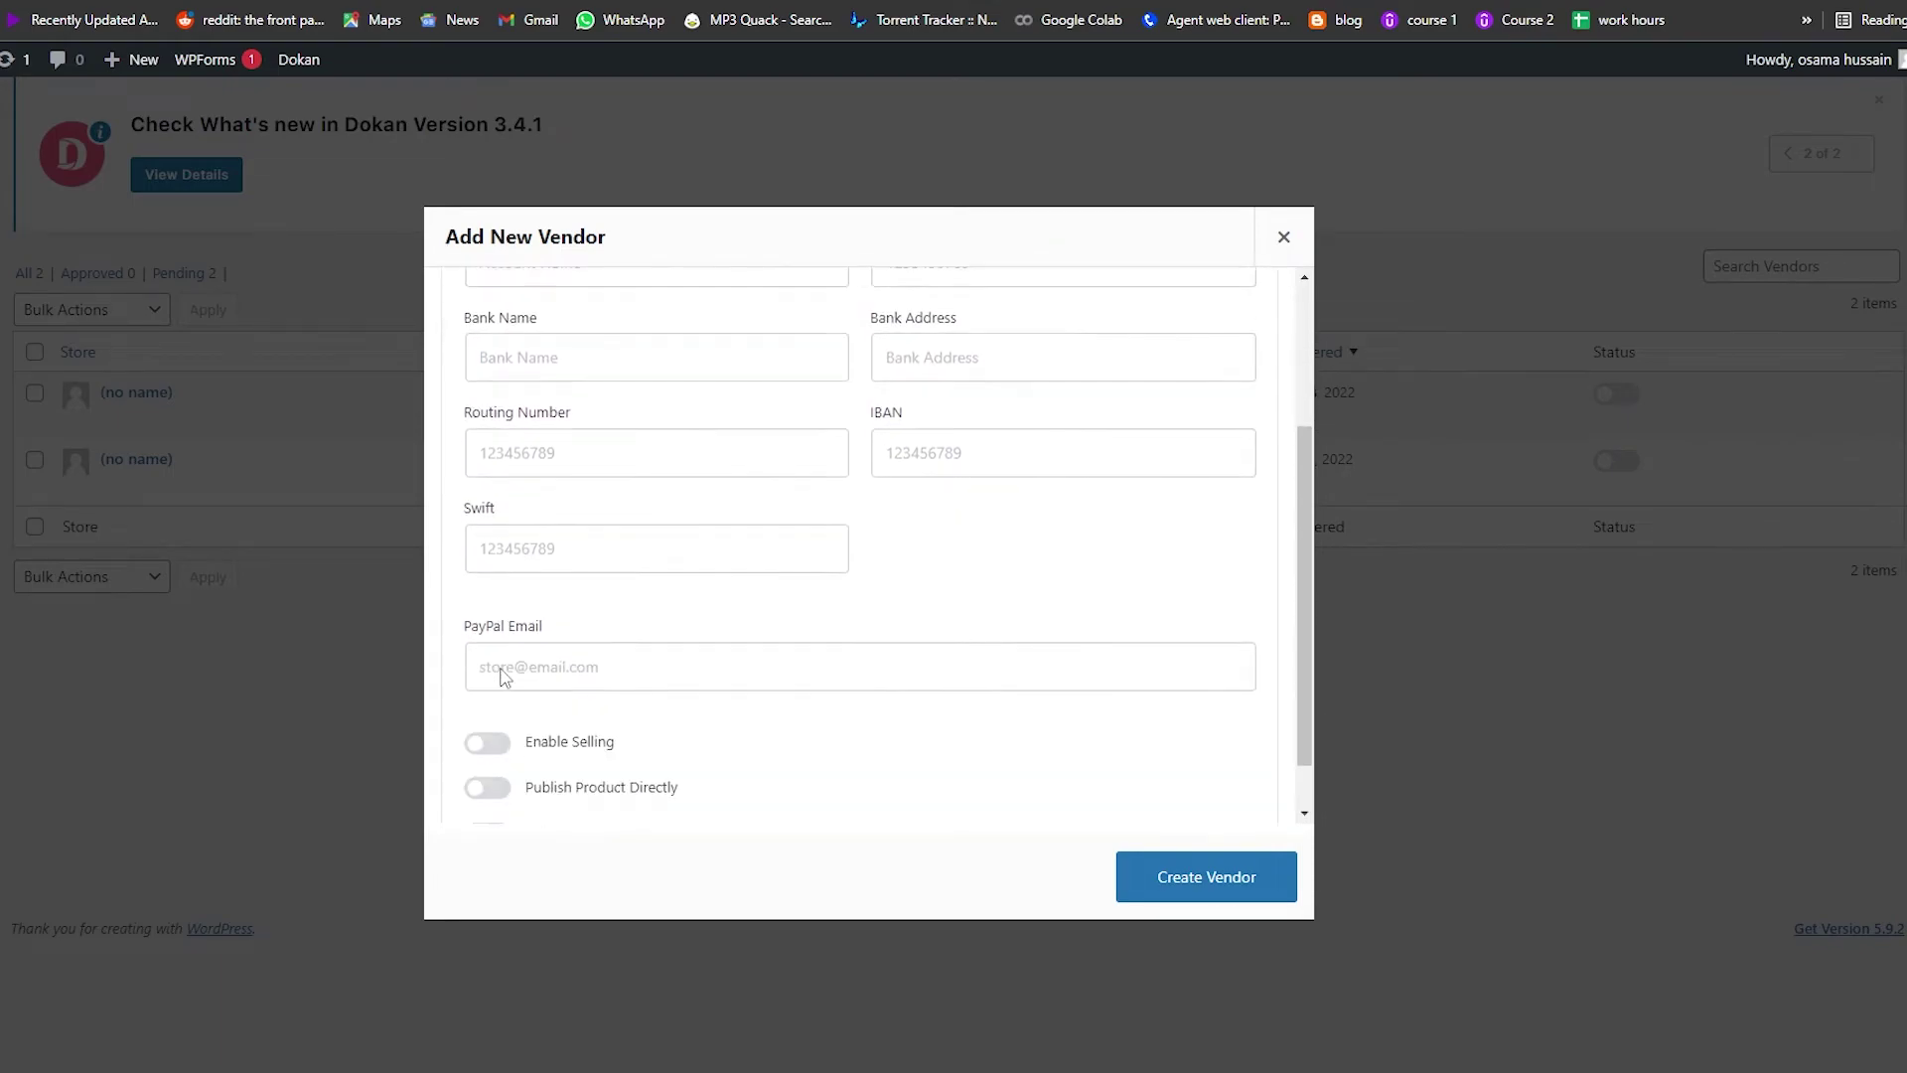
scroll(1040, 694, up, 3)
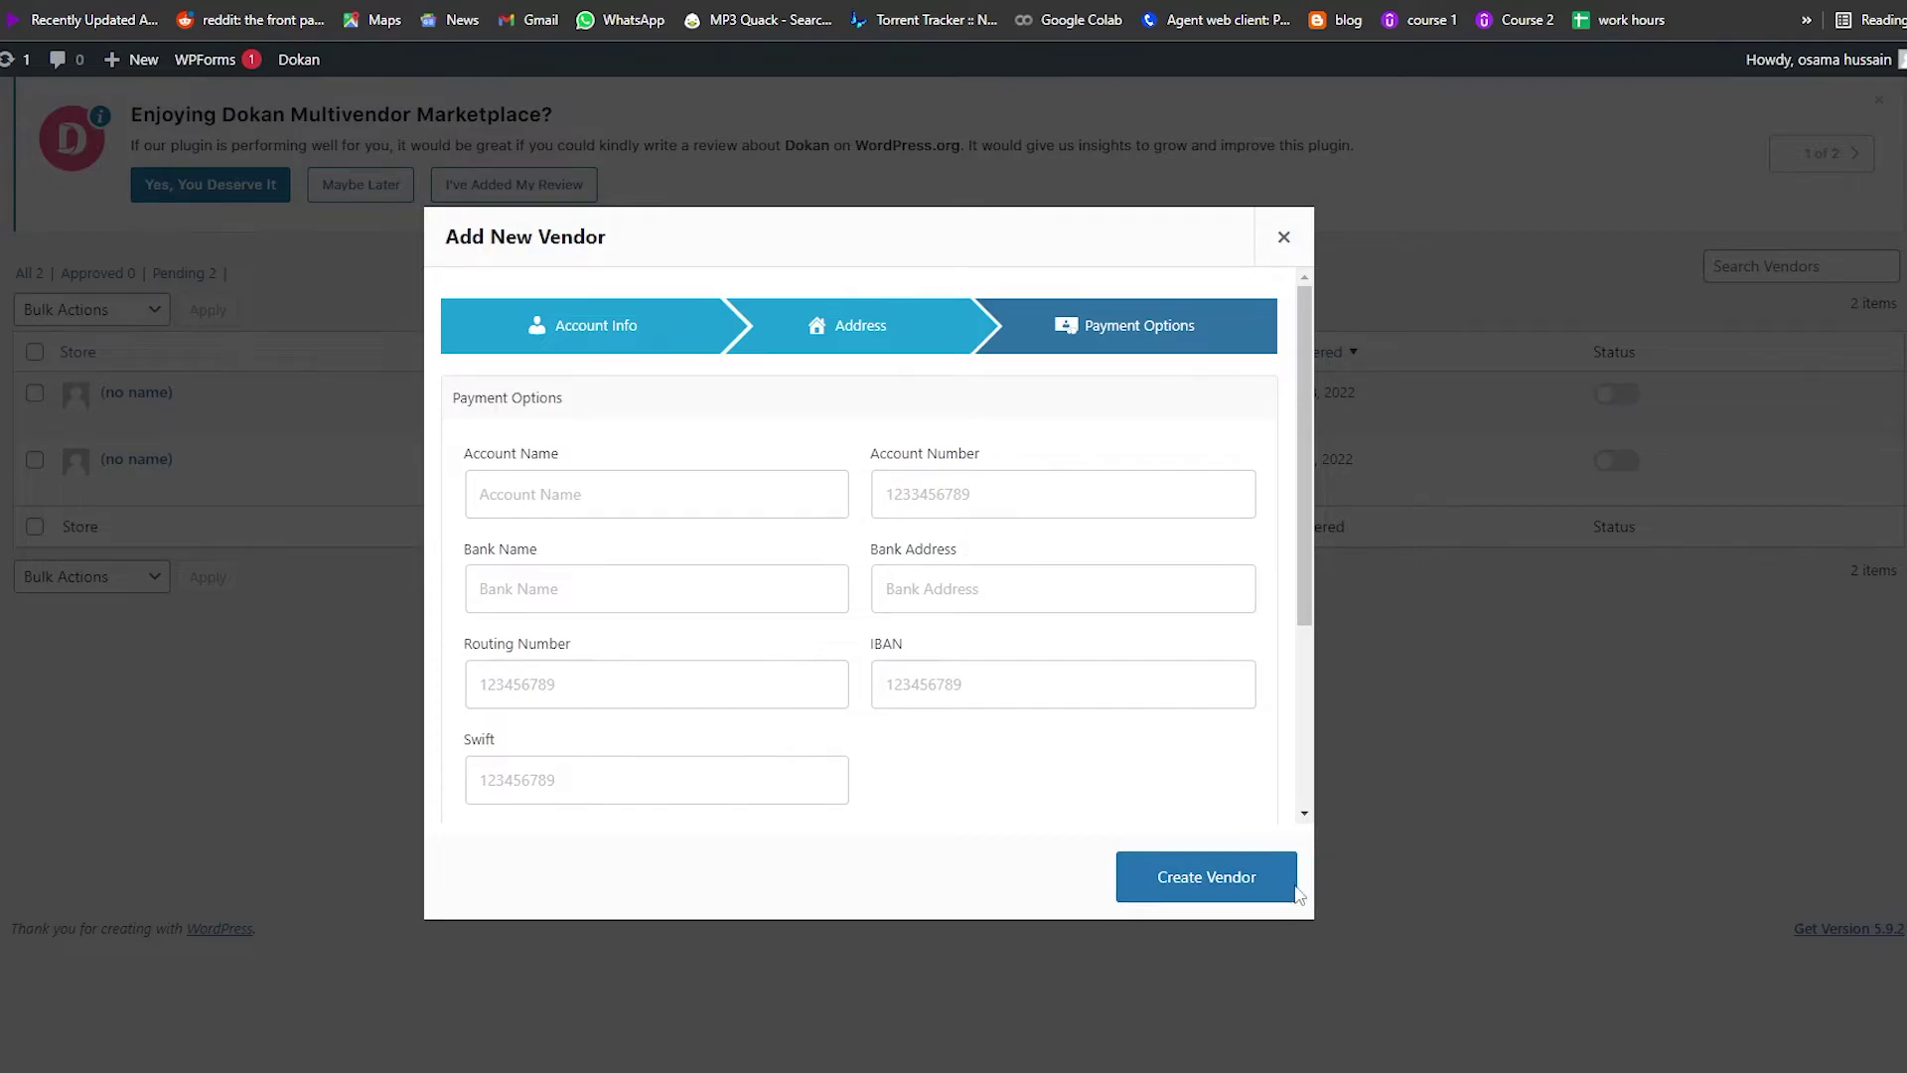
click(1281, 240)
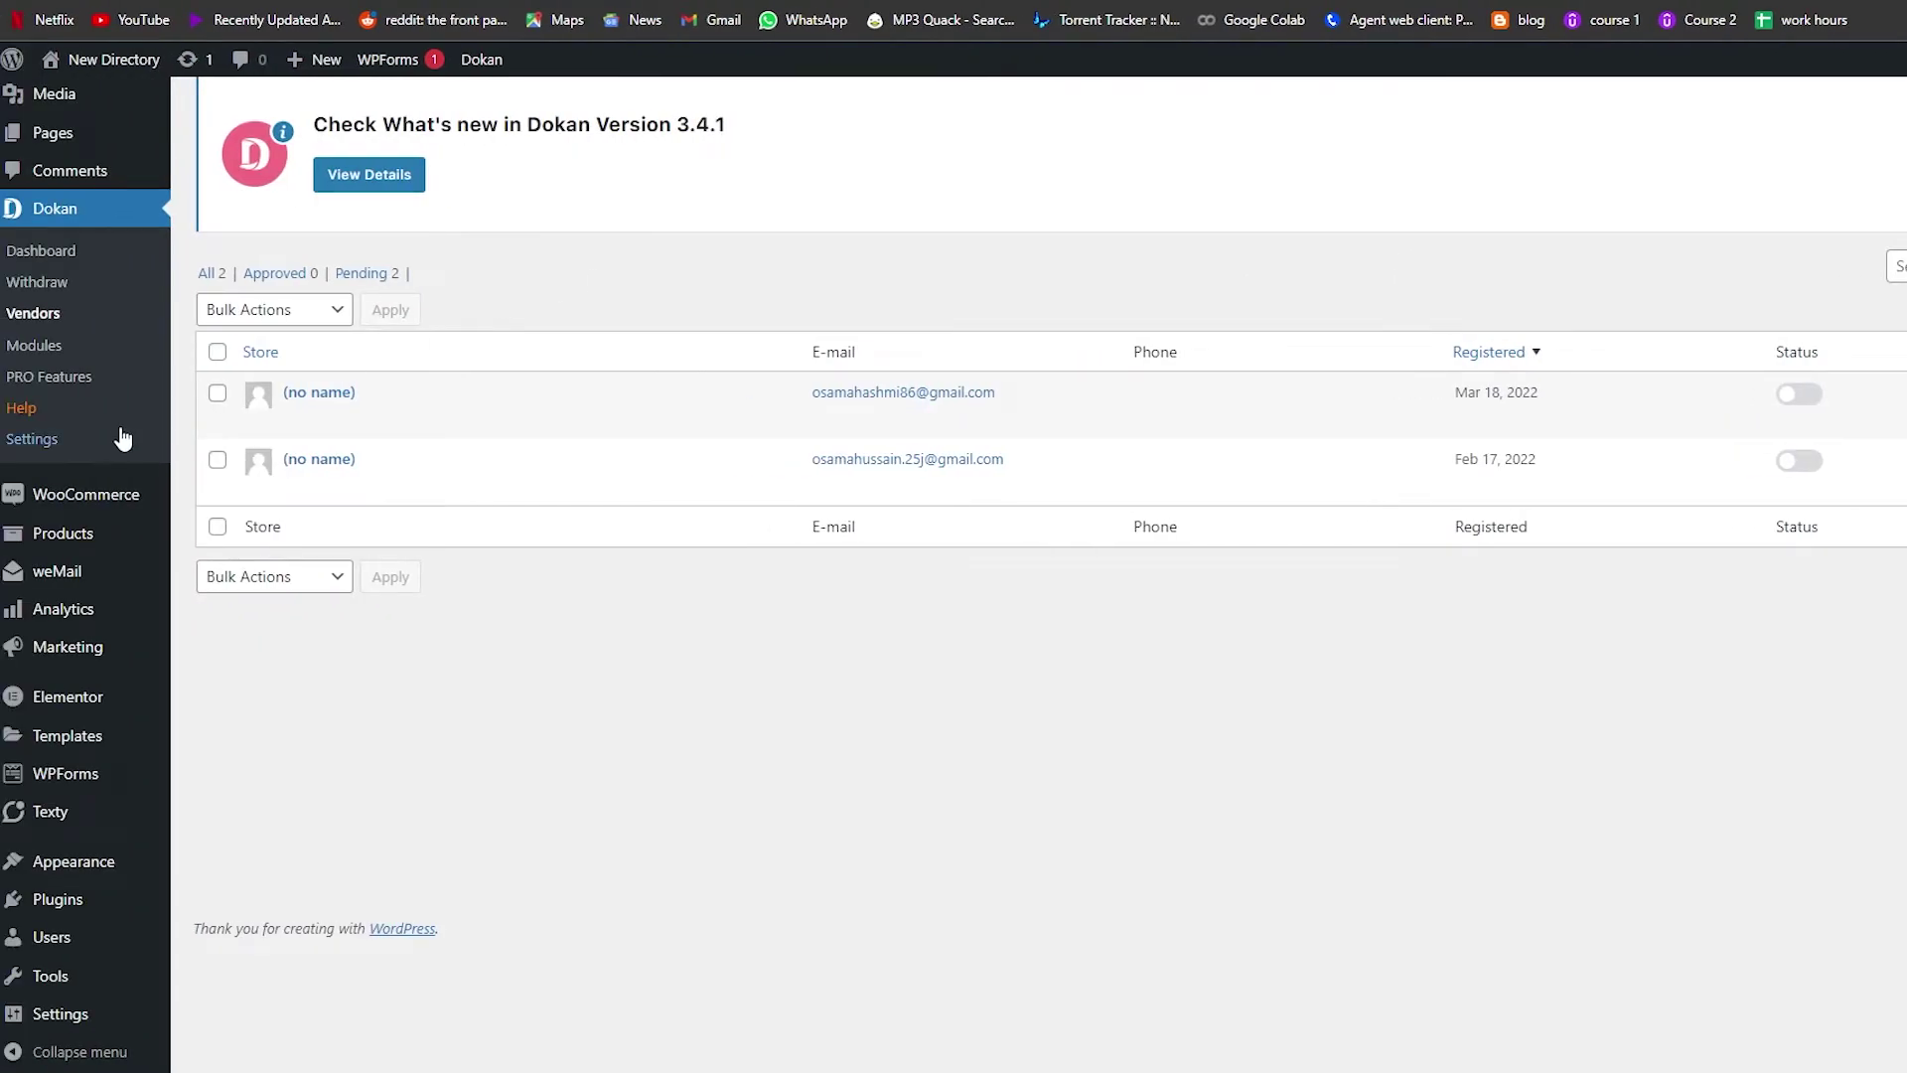
View Dokan withdraw requests, dismiss the upgrade-to-Pro notice, and browse the Modules list.
click(60, 287)
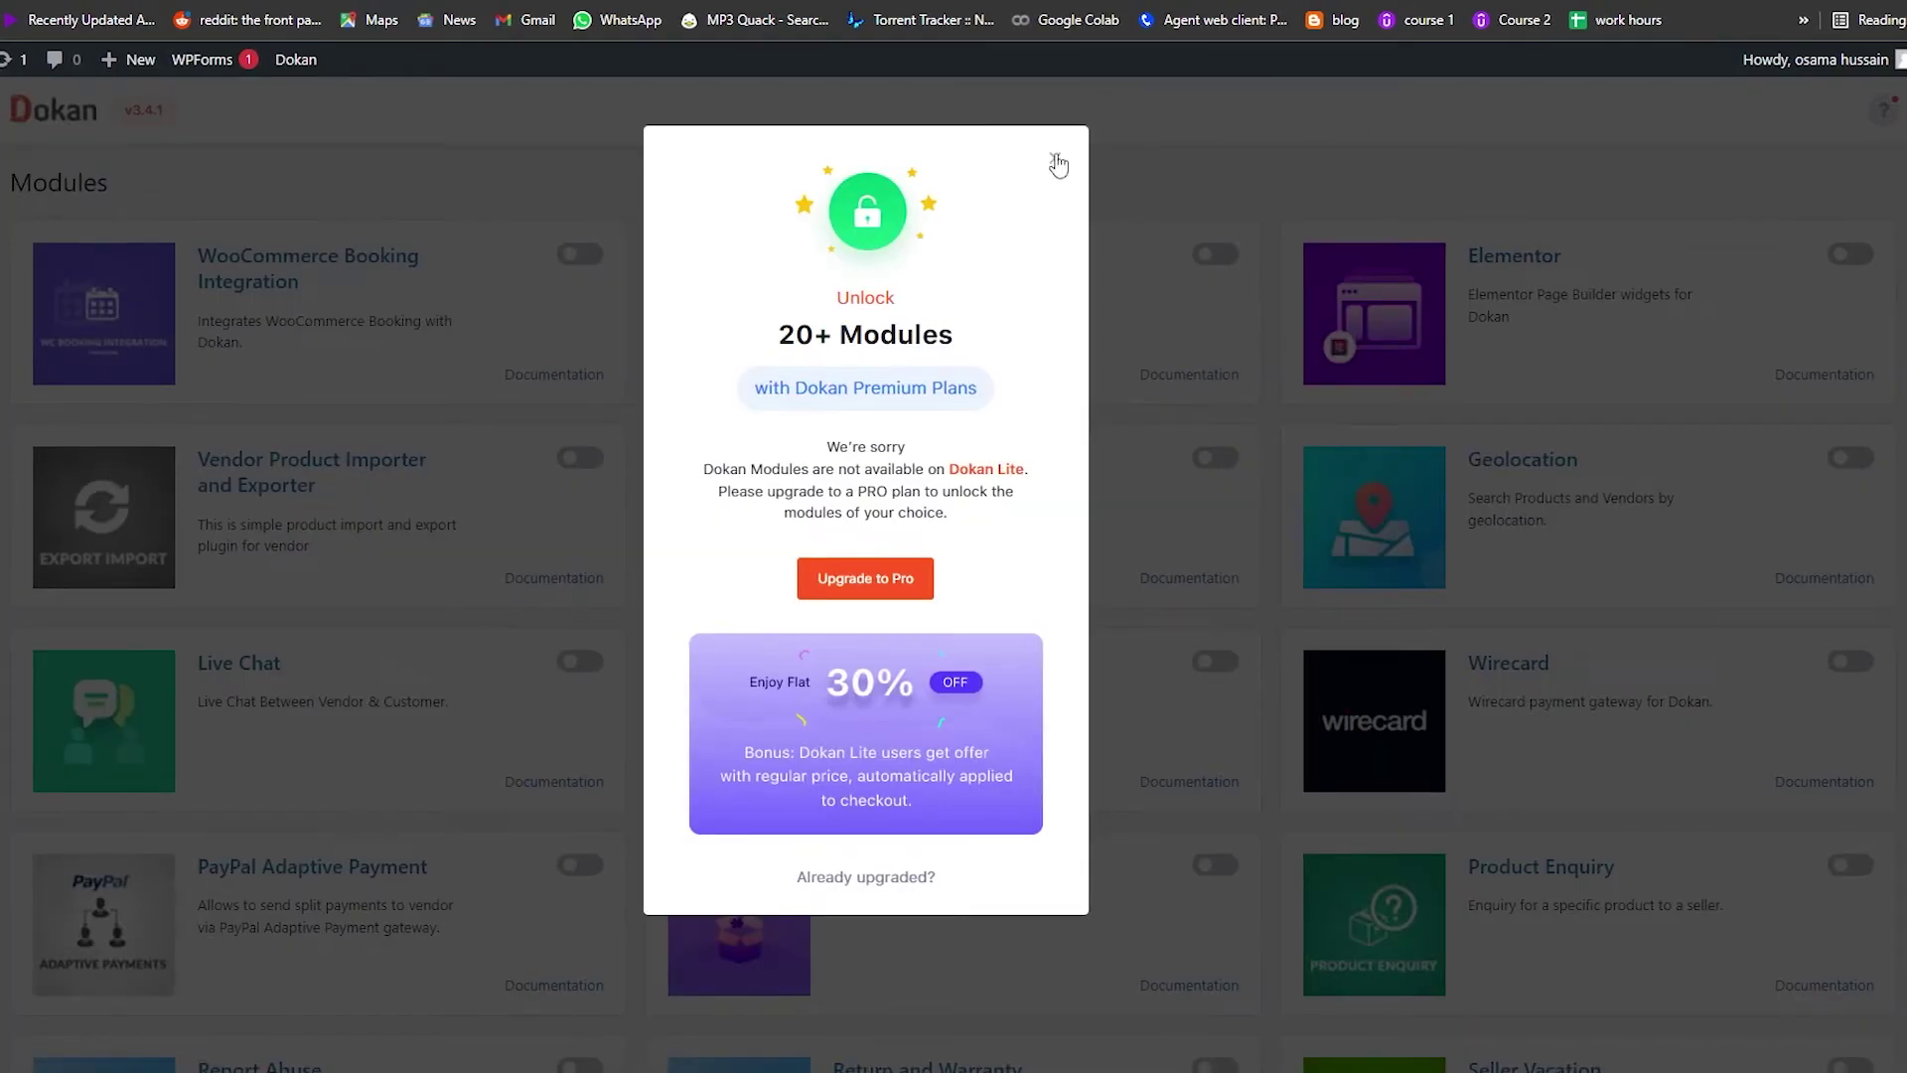
click(1056, 161)
scroll(1282, 542, down, 2)
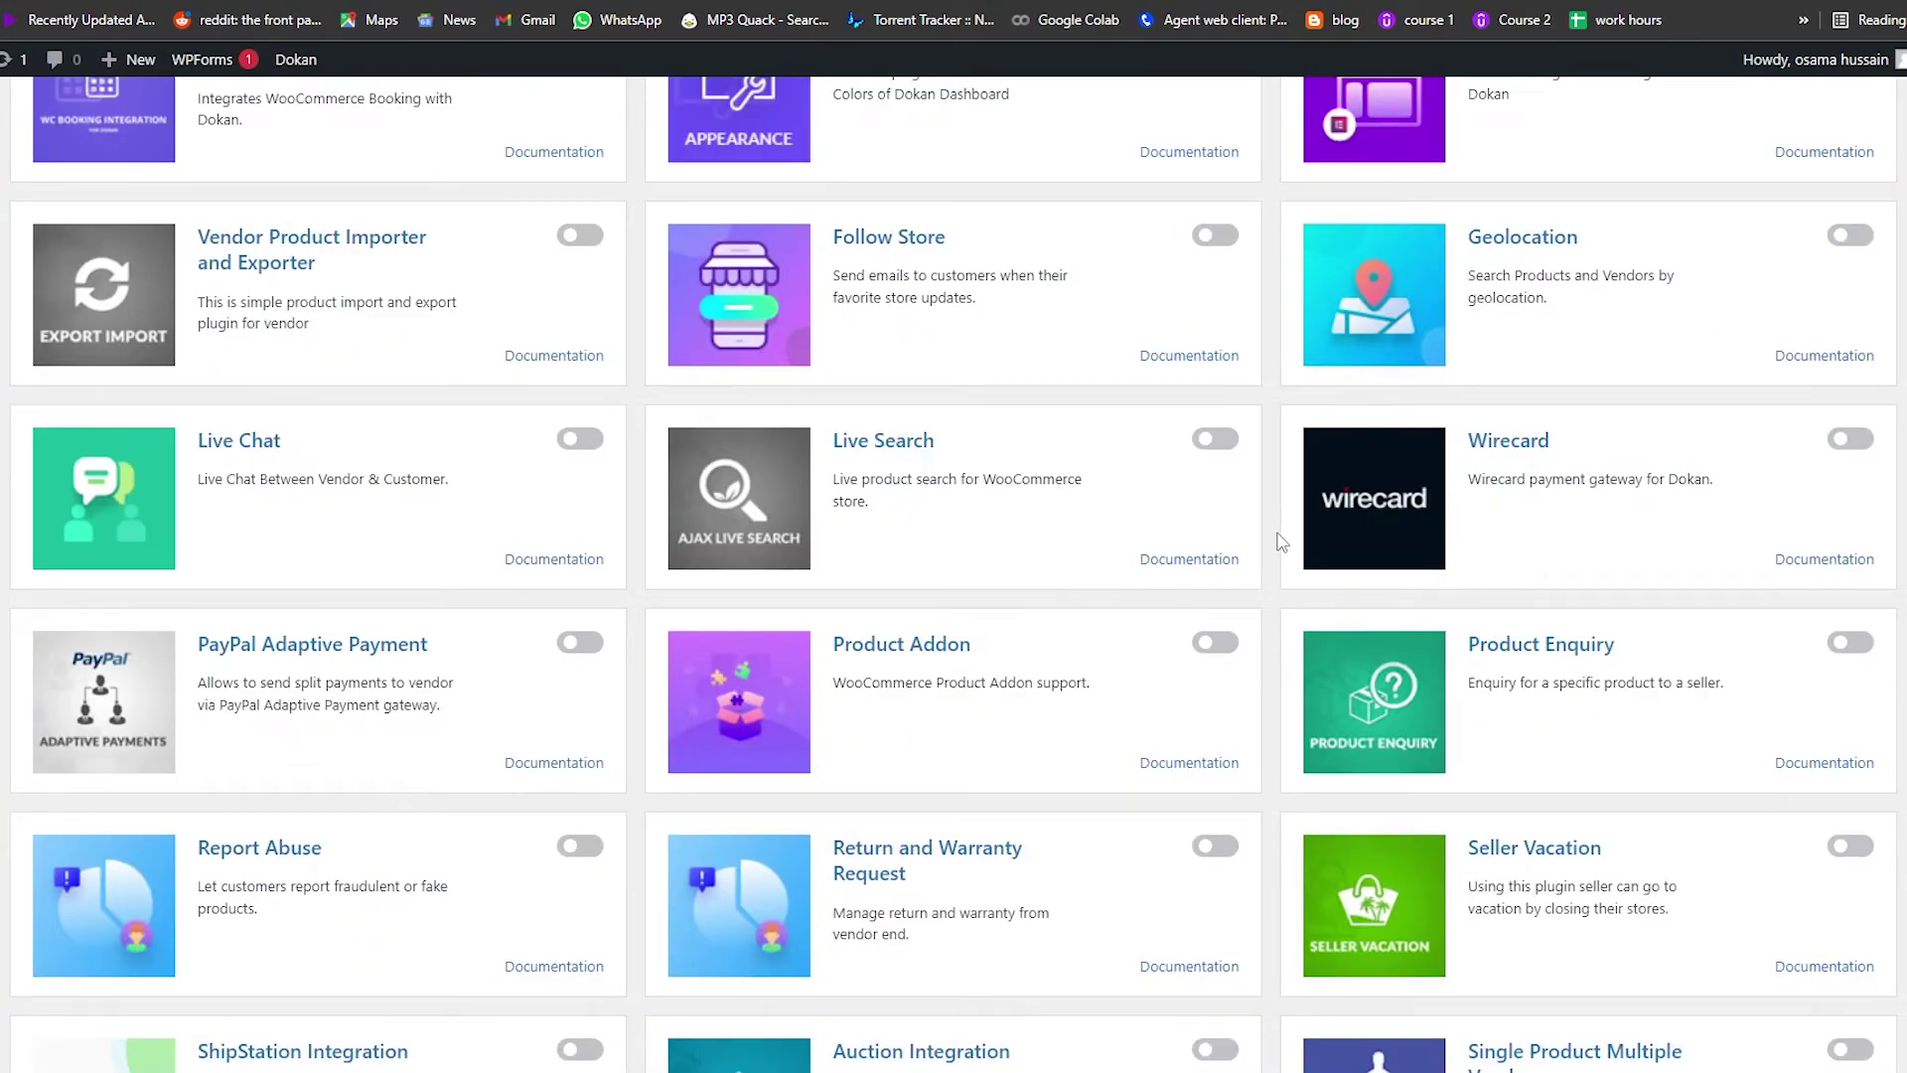
scroll(1282, 541, down, 10)
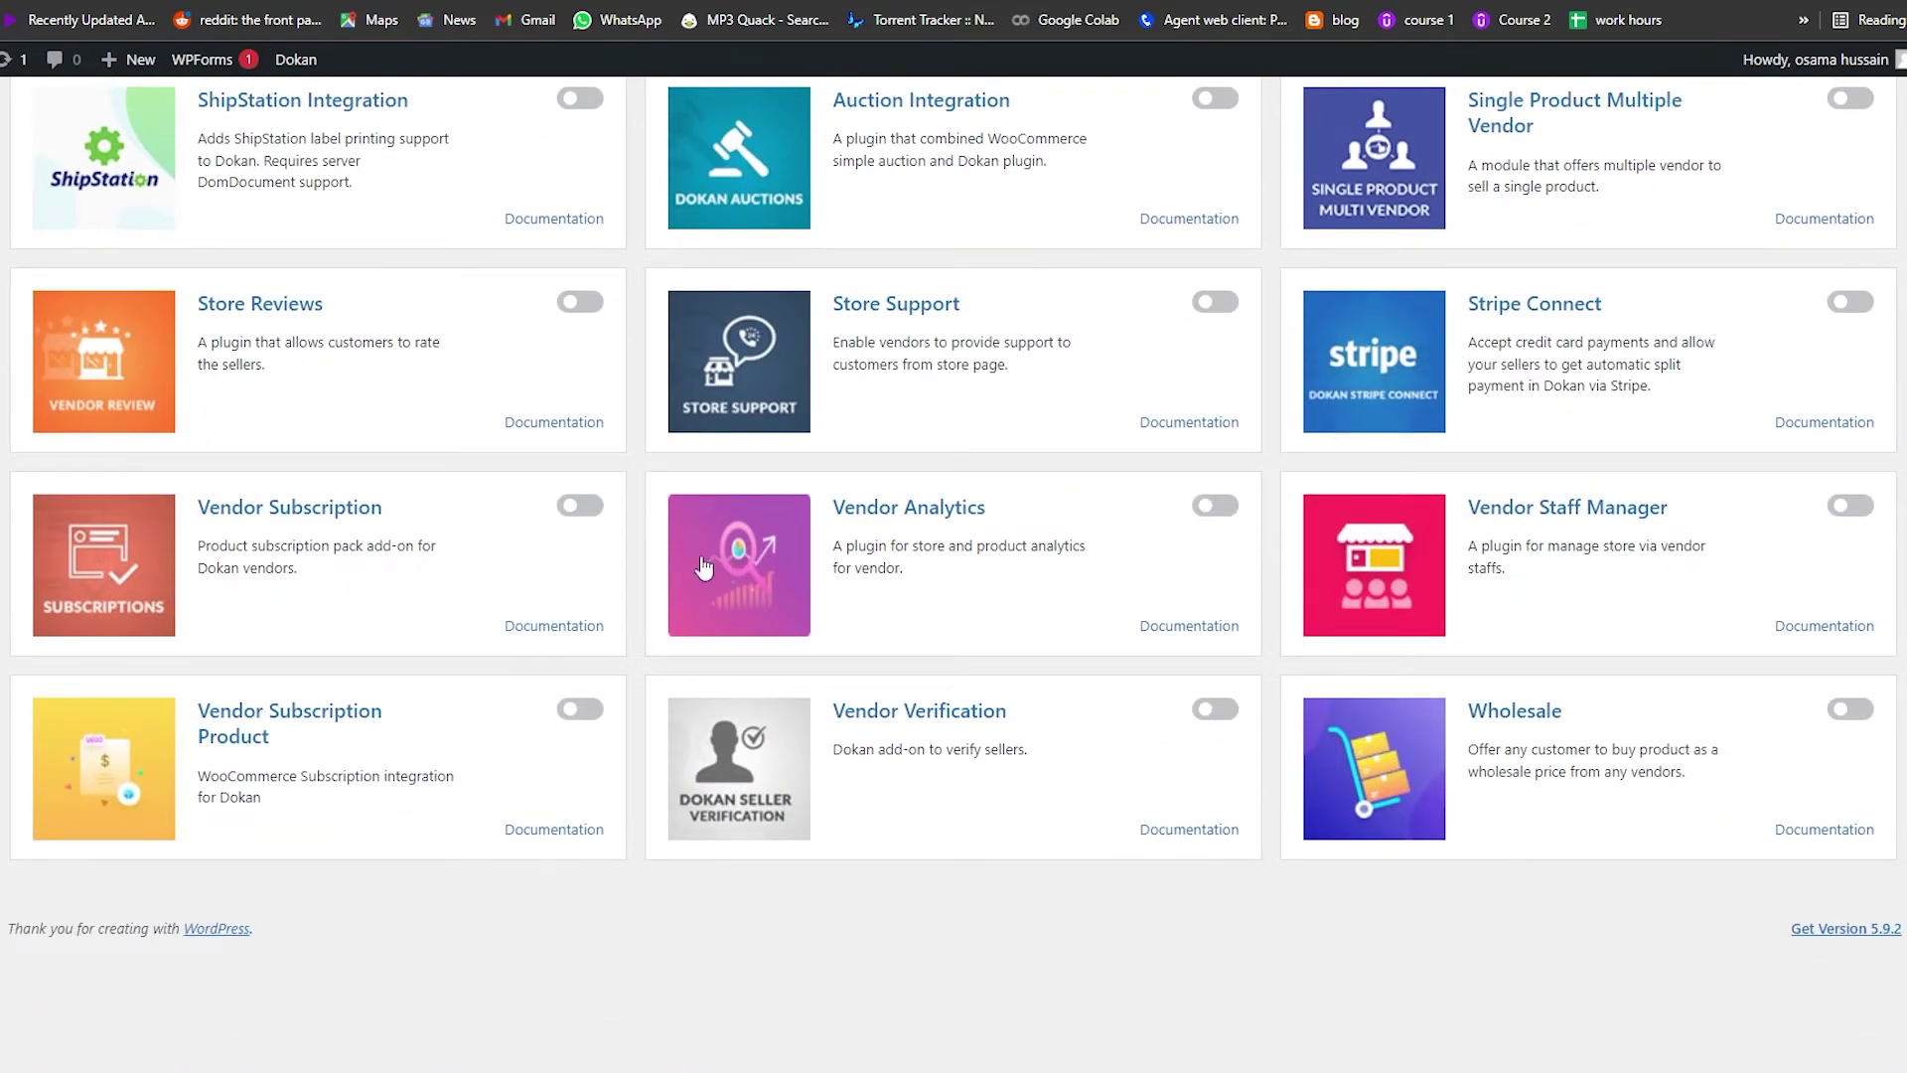
scroll(703, 567, up, 8)
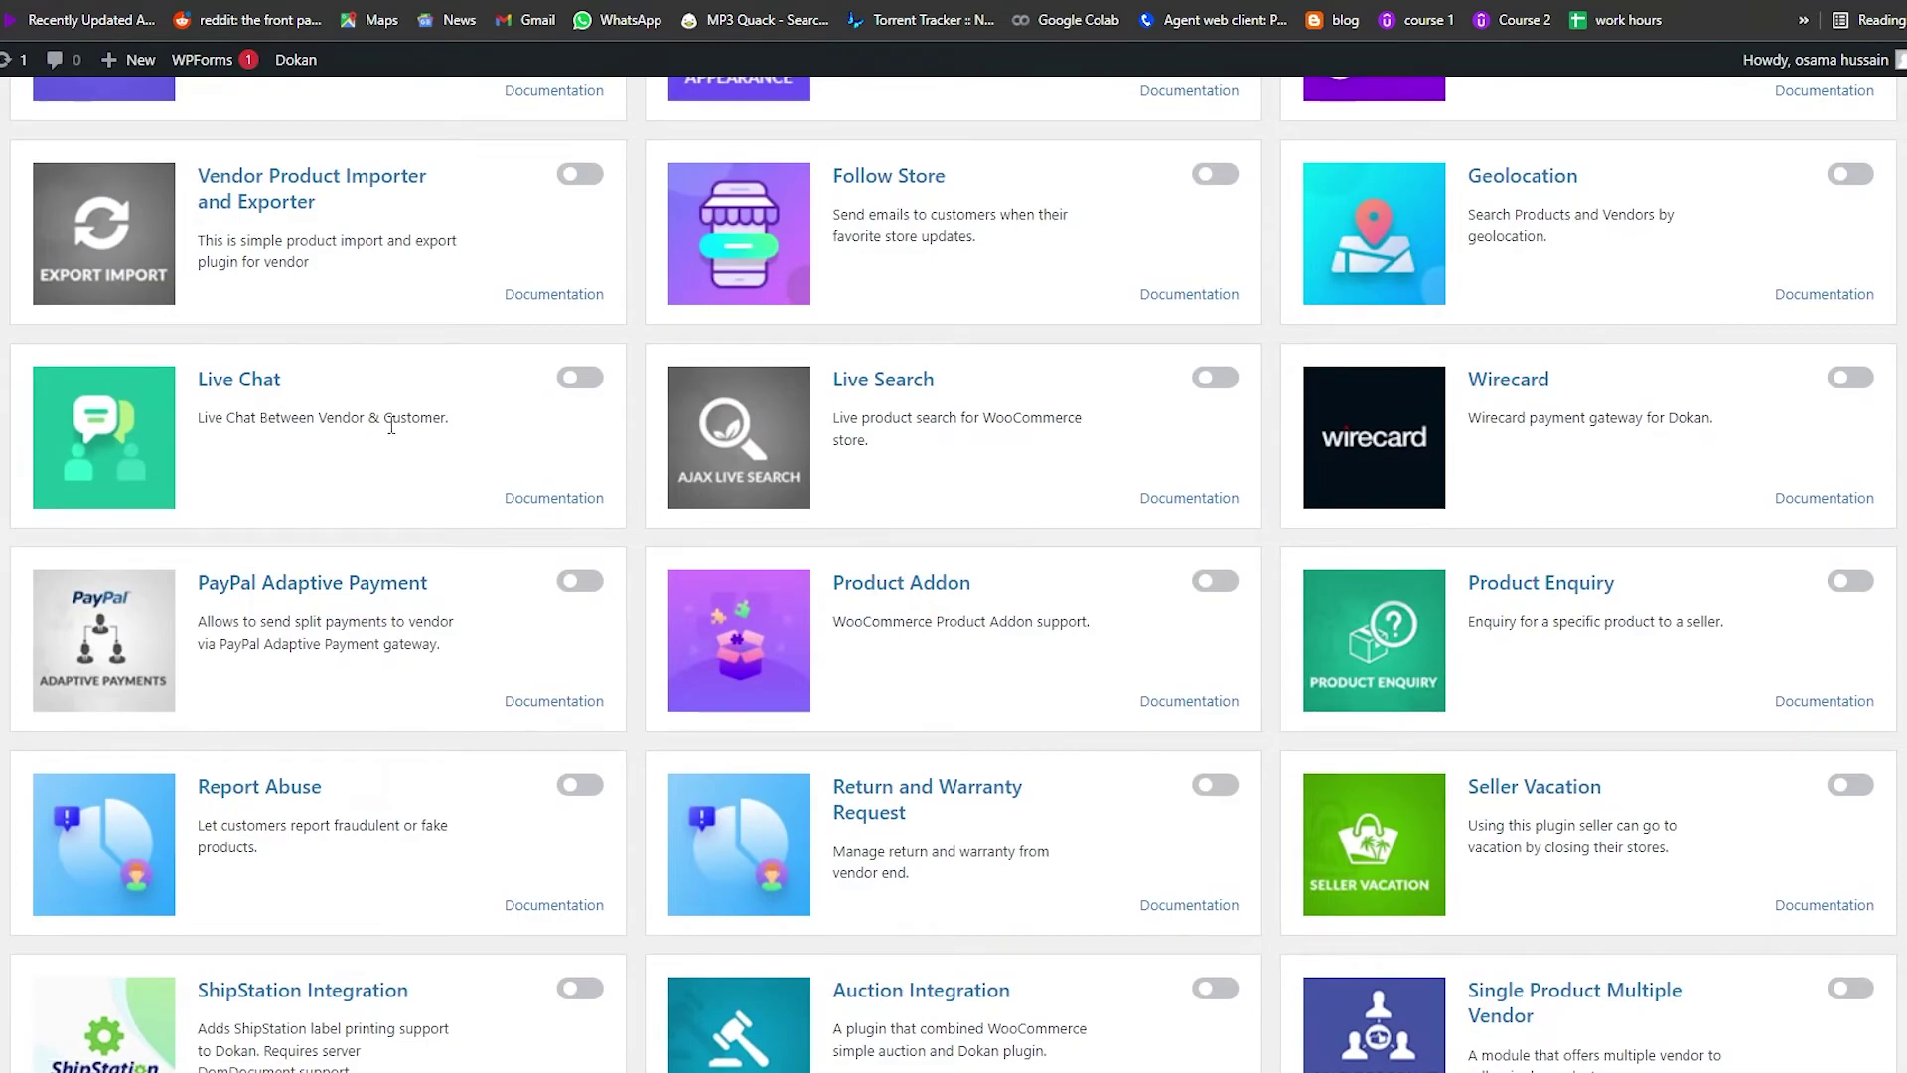
scroll(392, 425, up, 3)
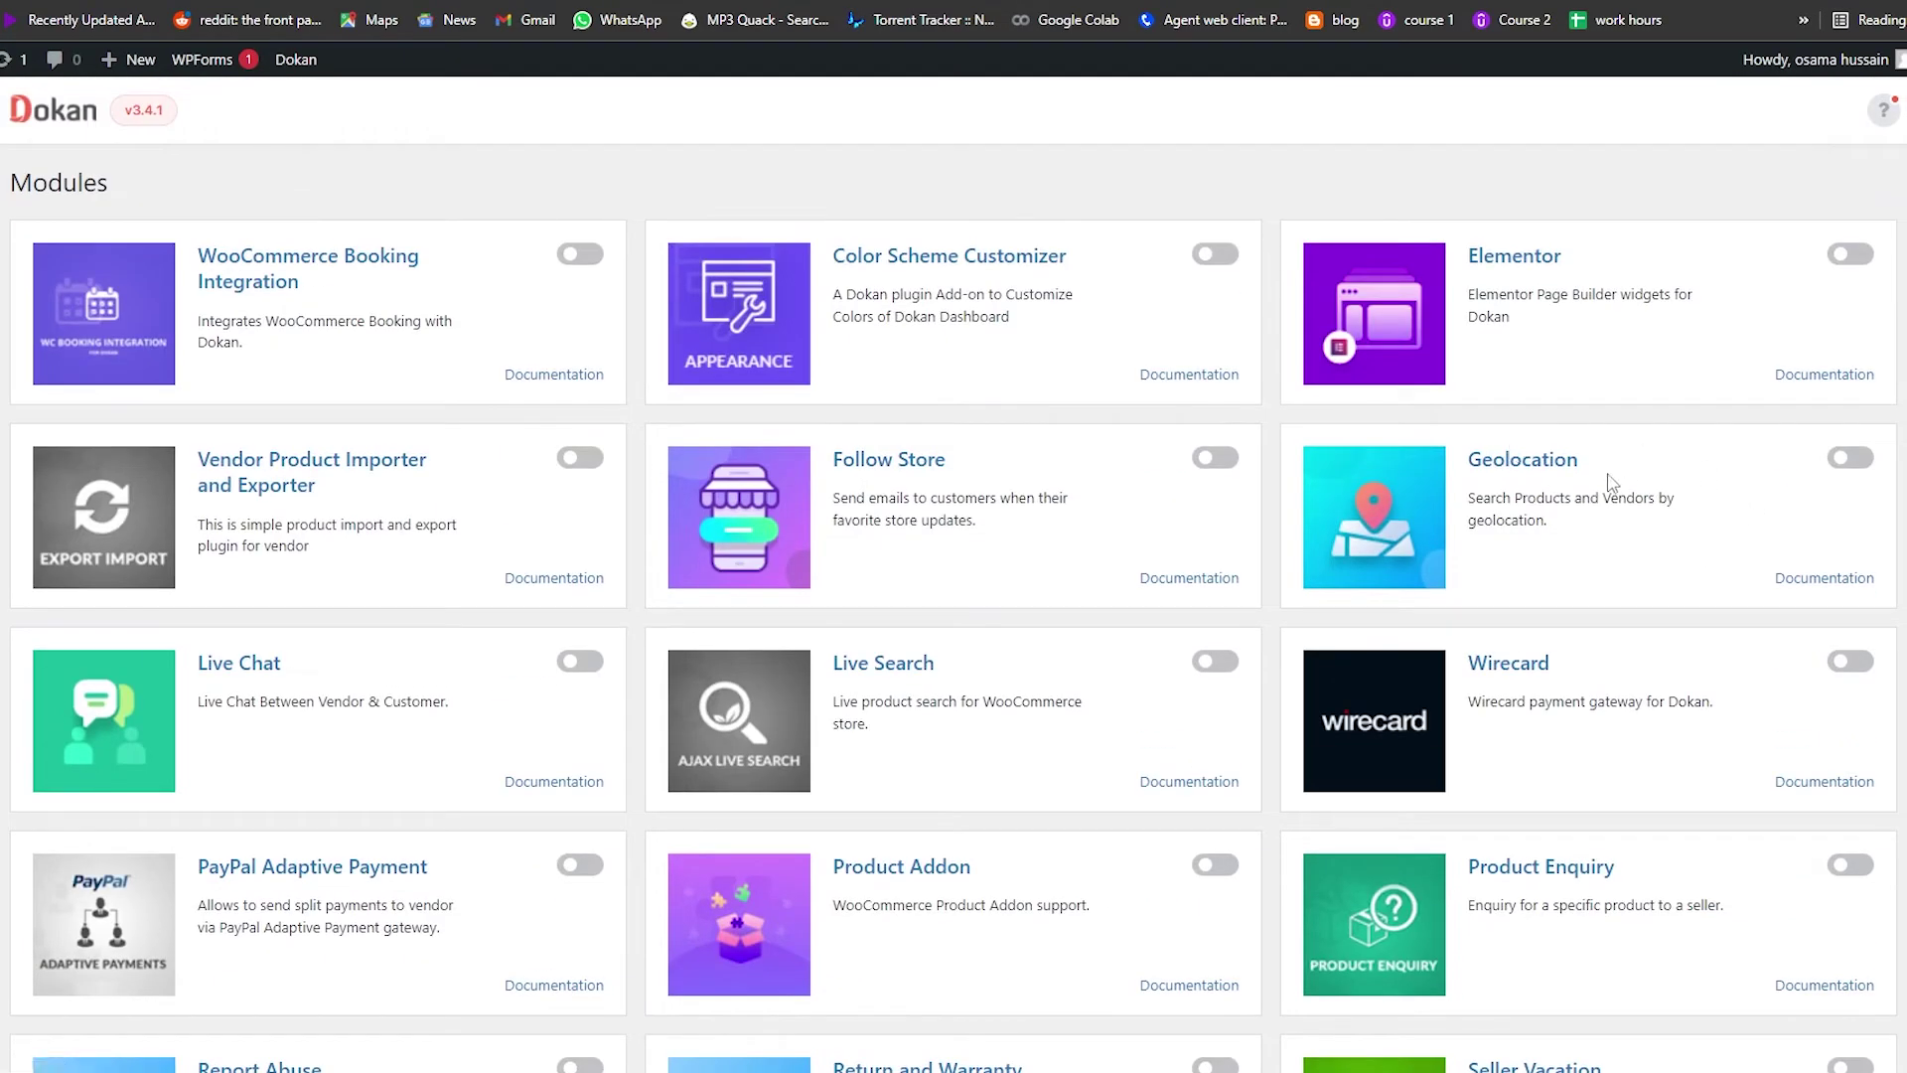
scroll(1562, 536, down, 8)
scroll(1470, 516, up, 6)
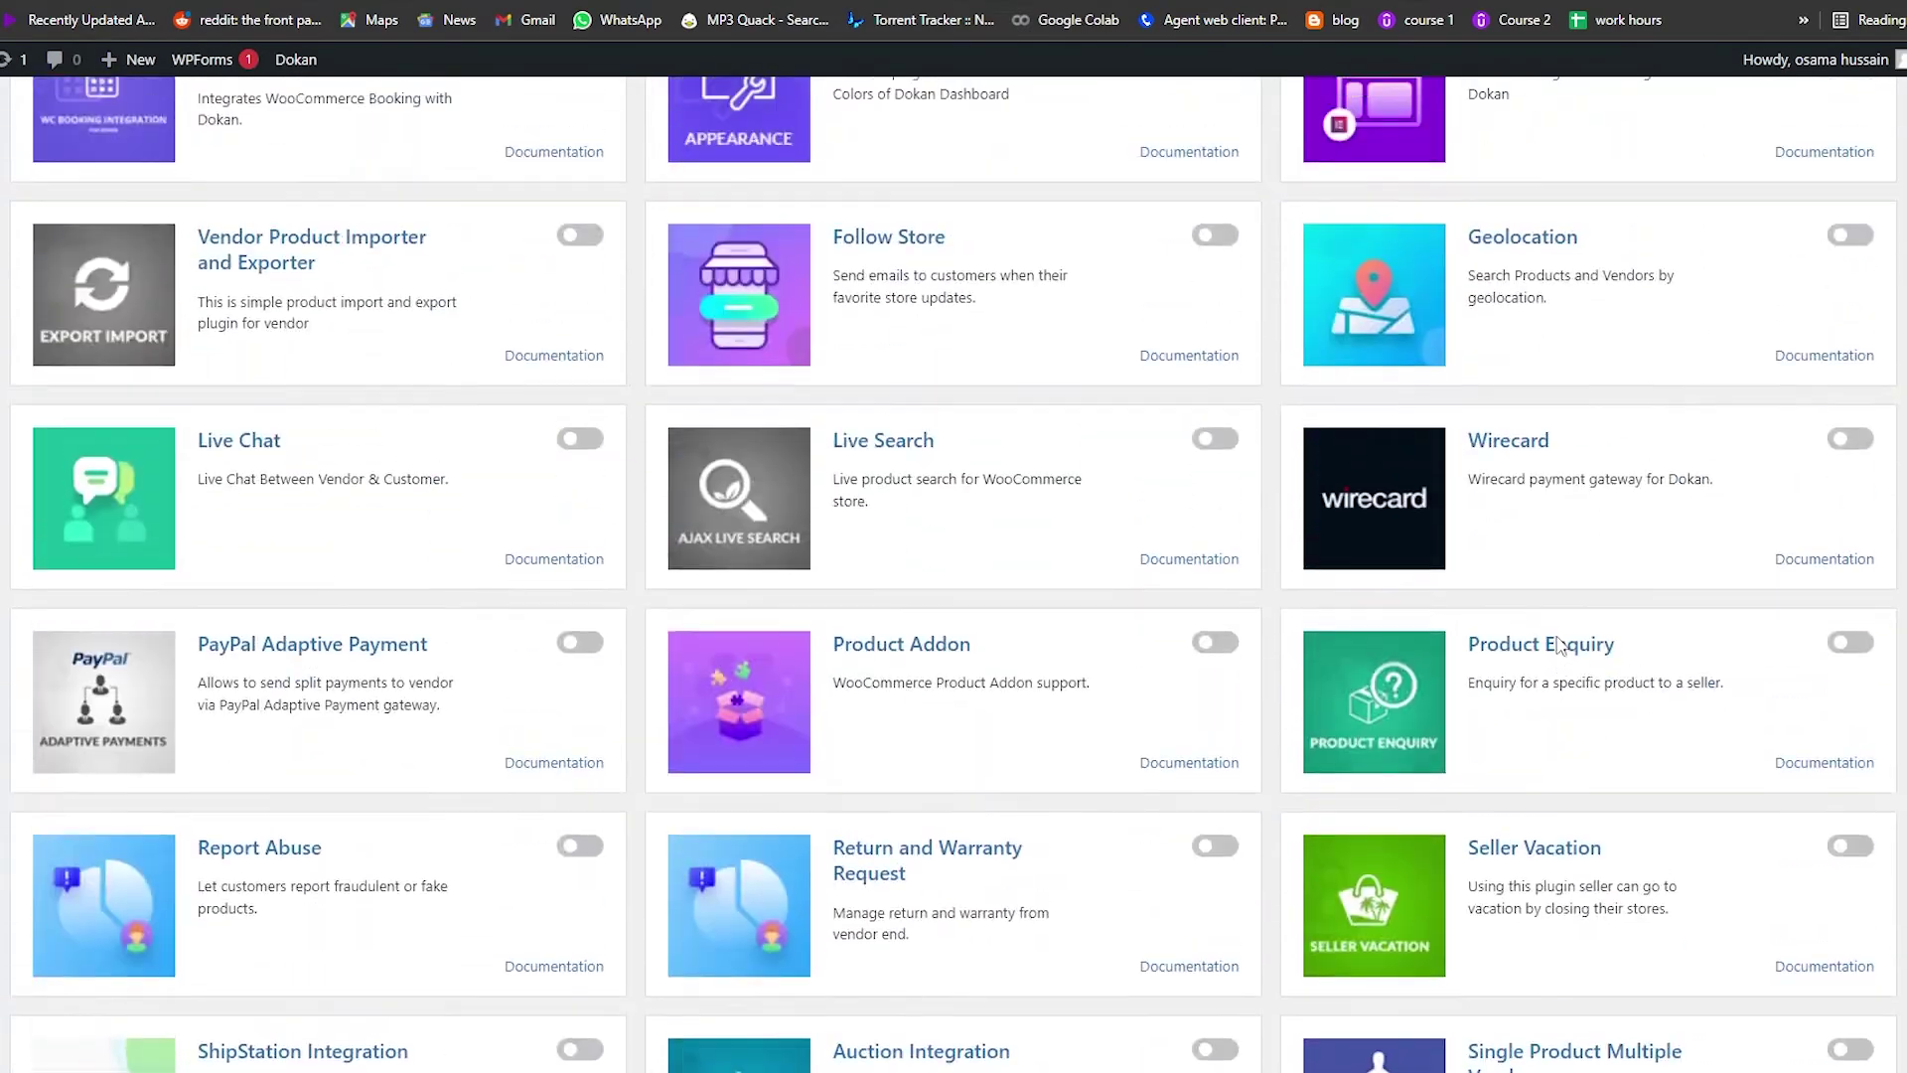
scroll(1369, 489, down, 4)
scroll(1369, 488, down, 5)
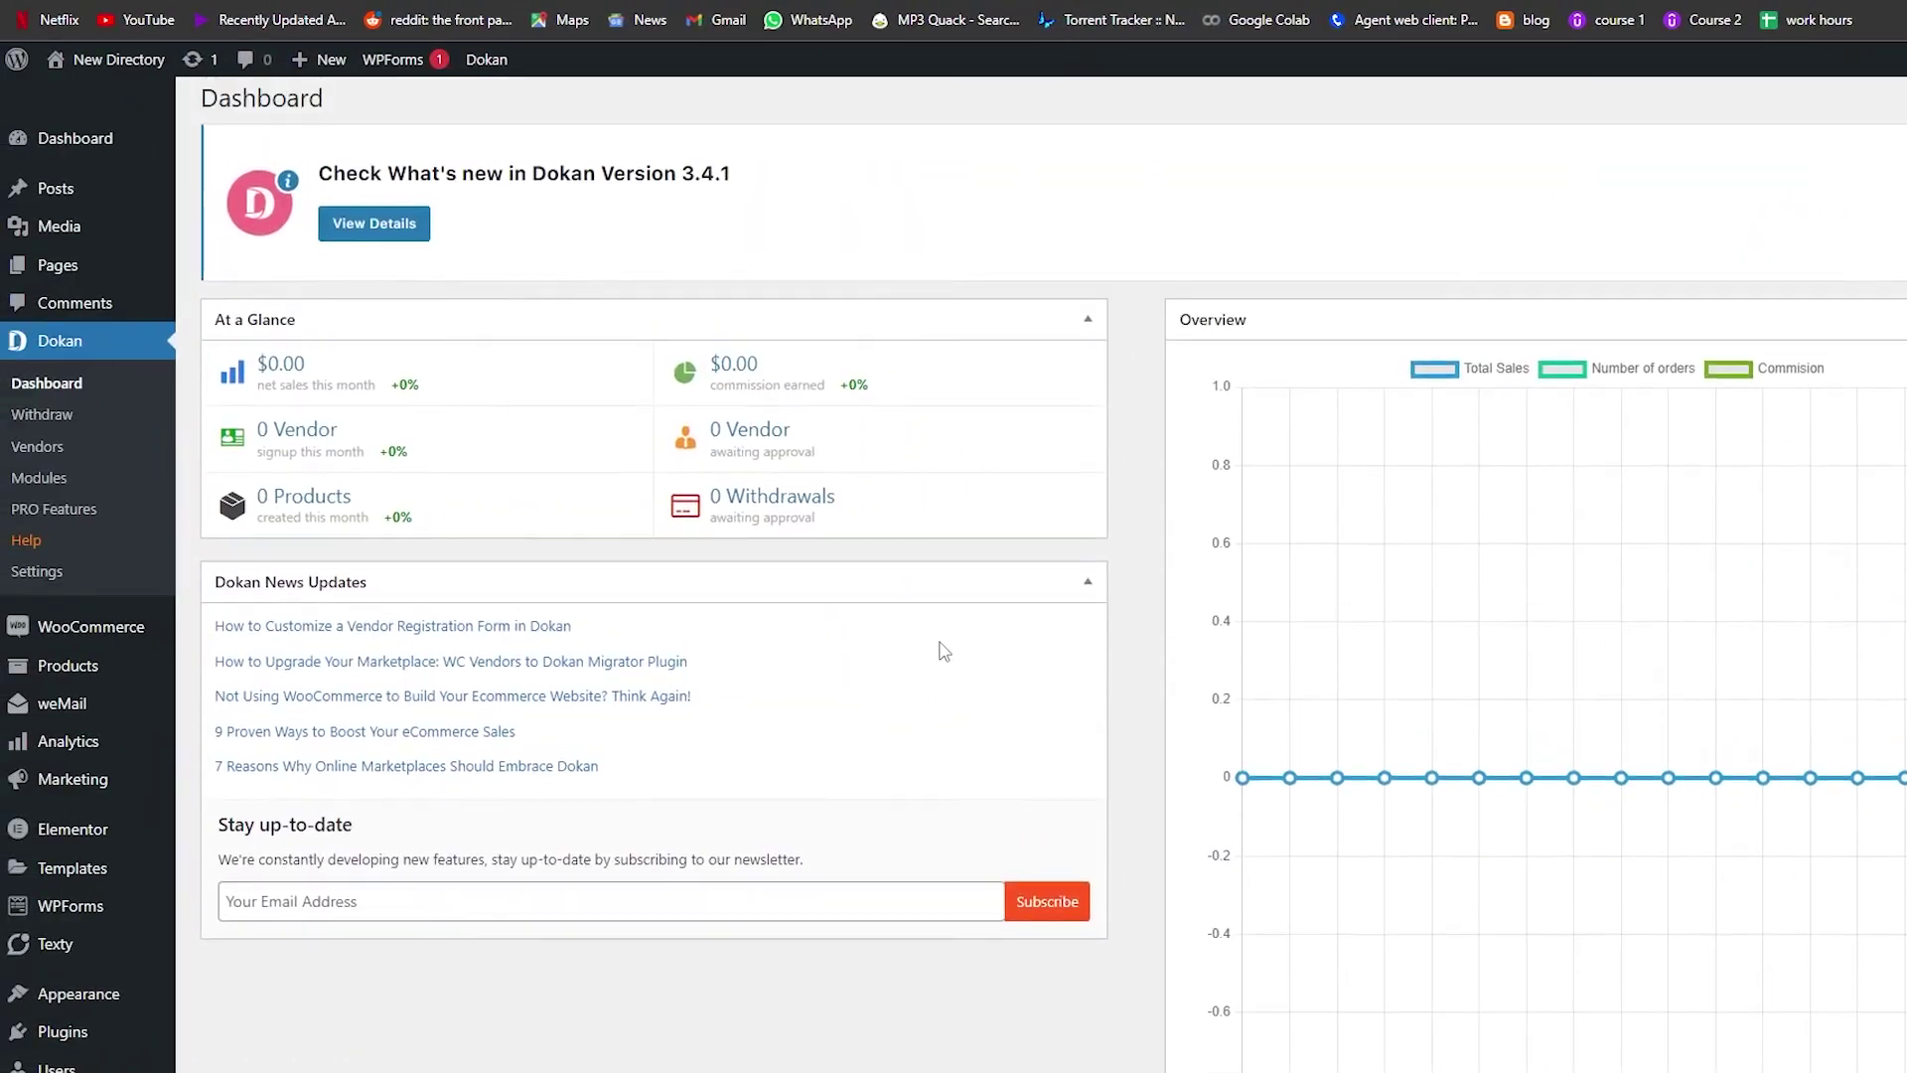
Open Appearance > Menus from the admin sidebar.
scroll(877, 659, down, 2)
scroll(569, 737, down, 1)
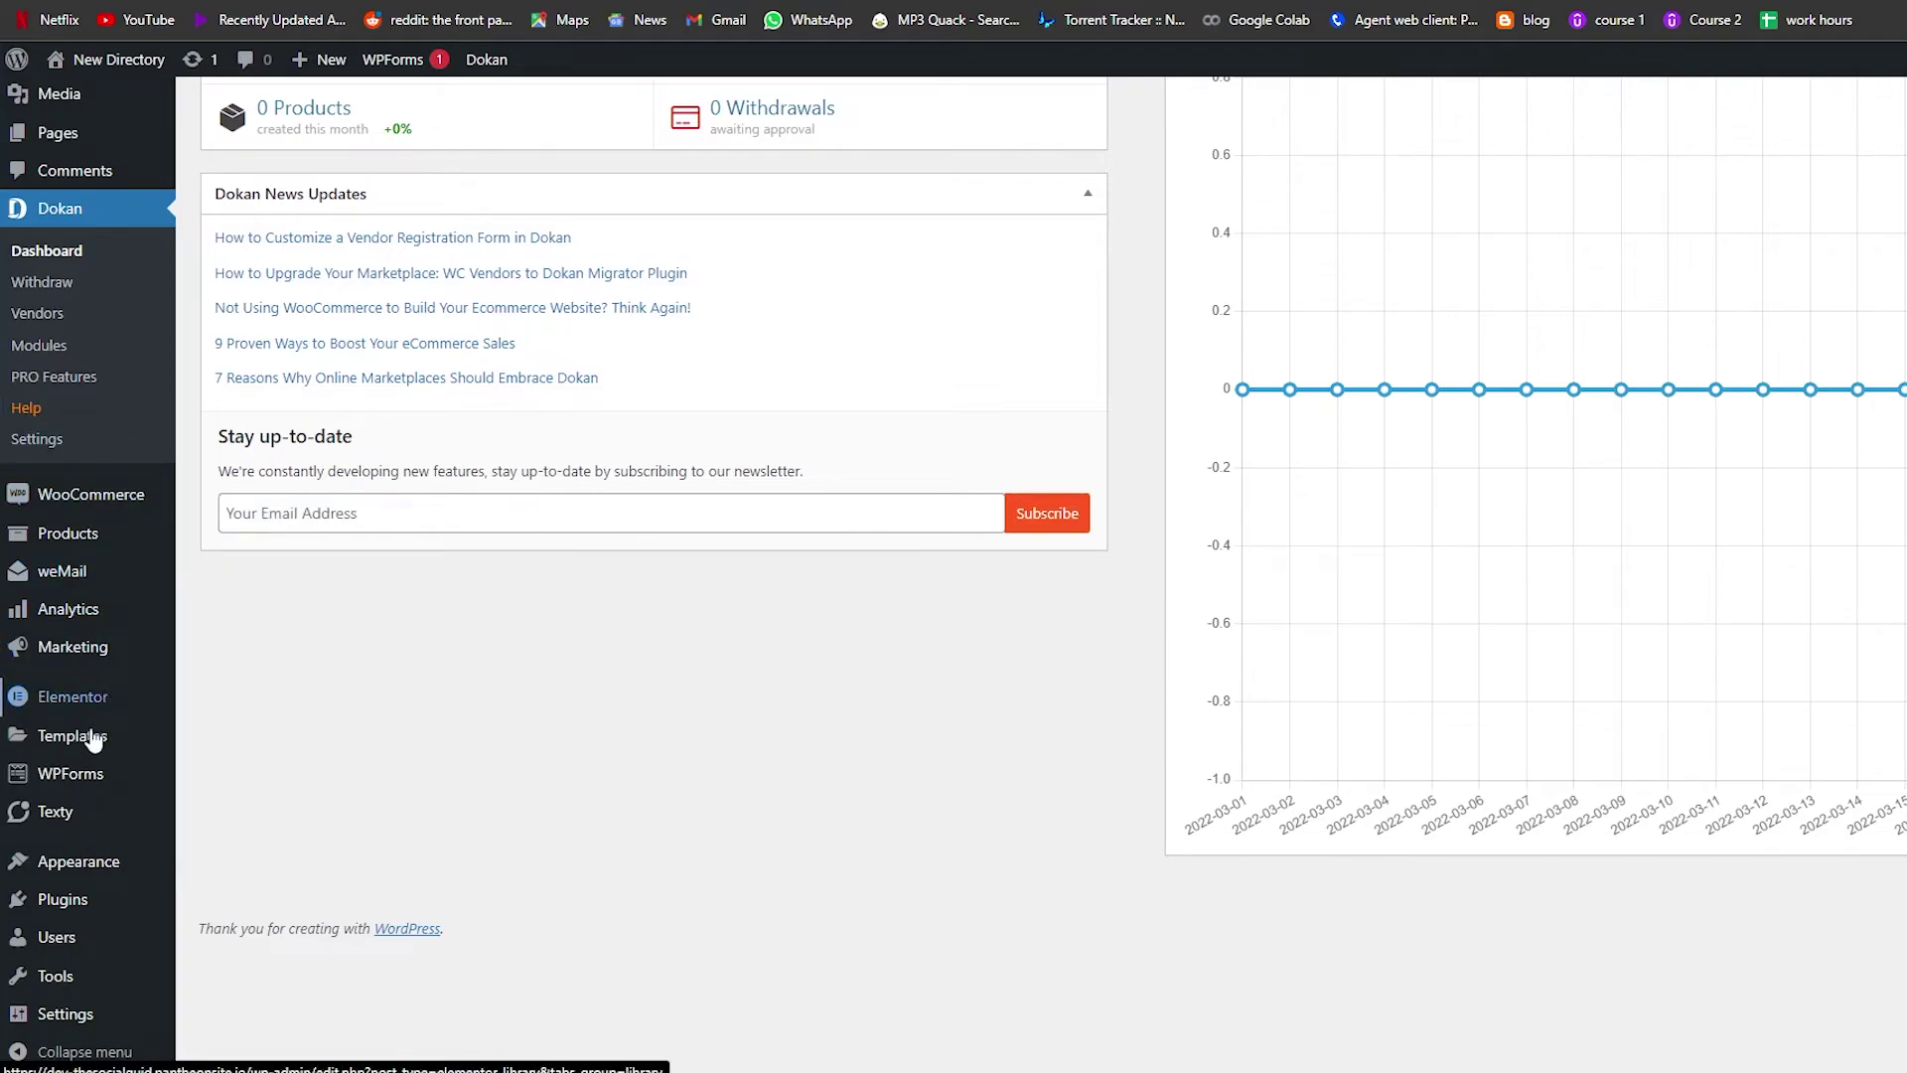
mouse_move(86, 864)
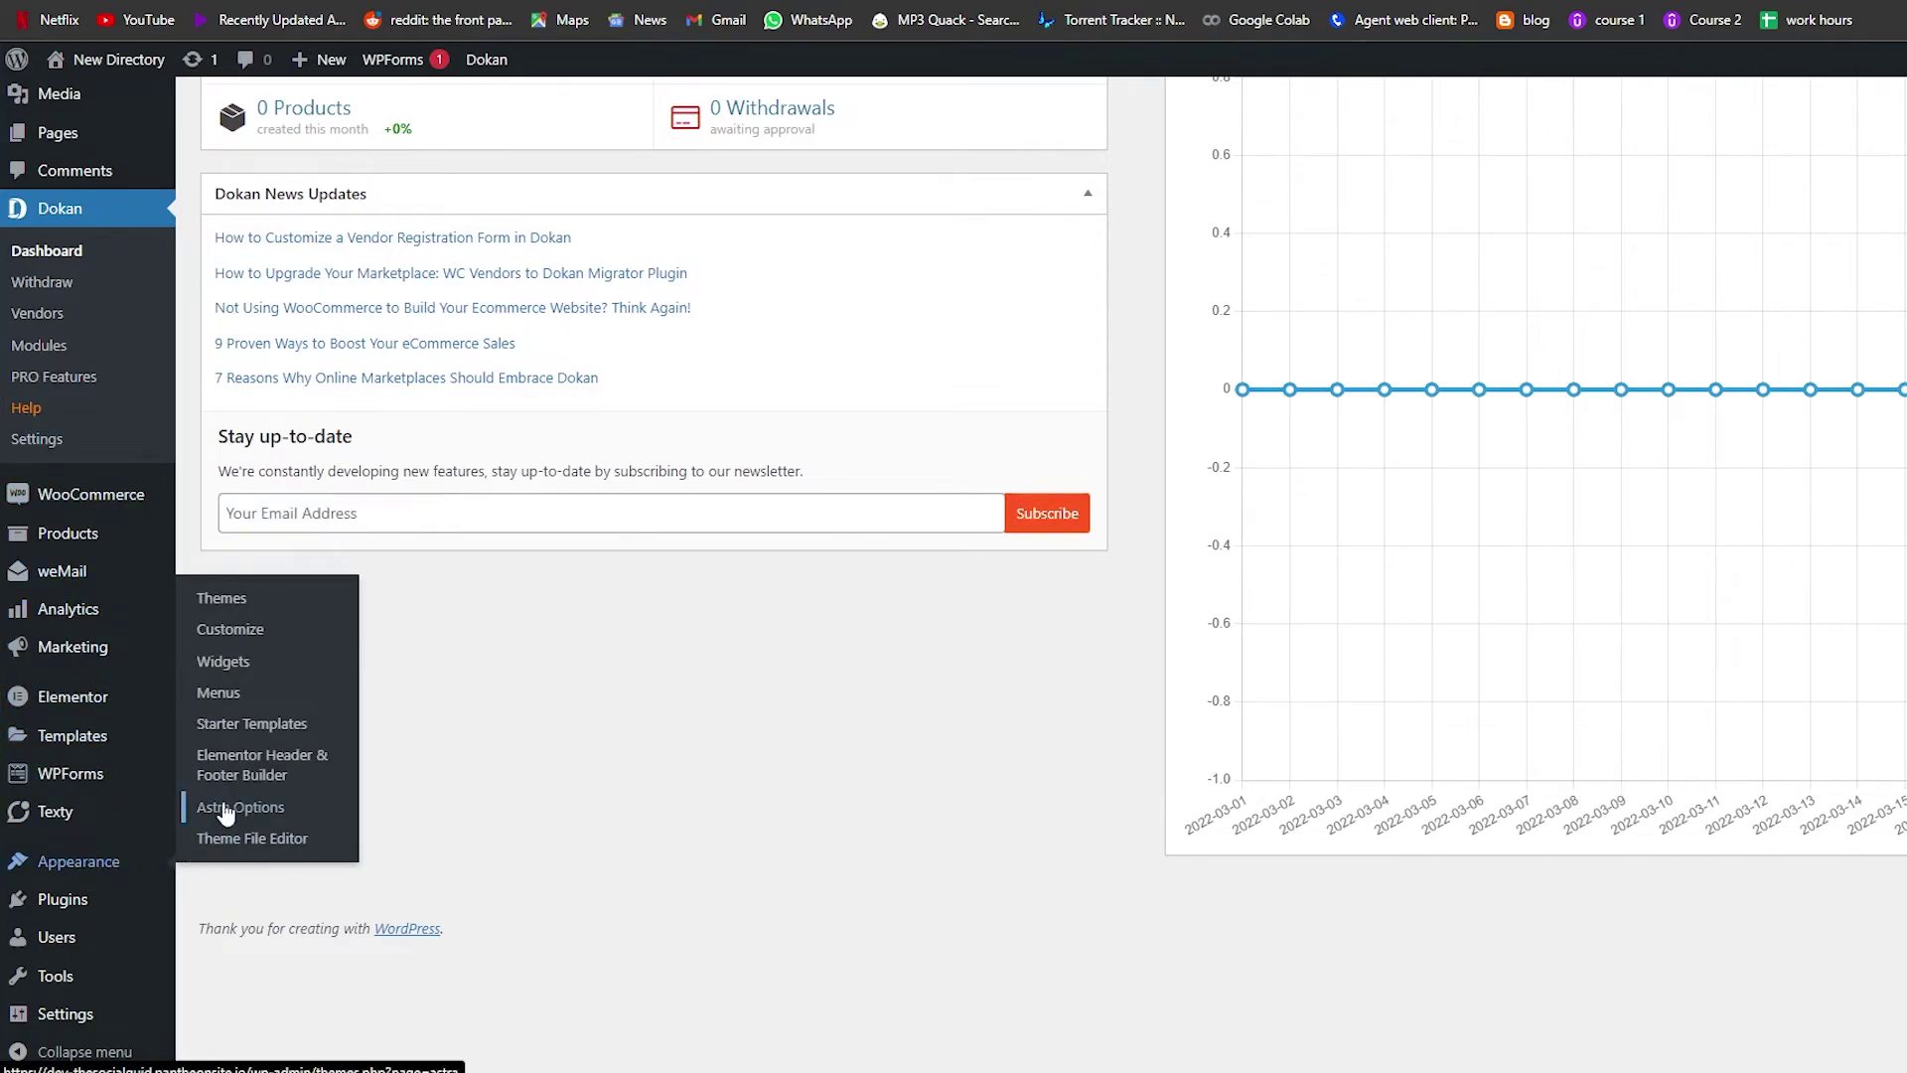
click(220, 692)
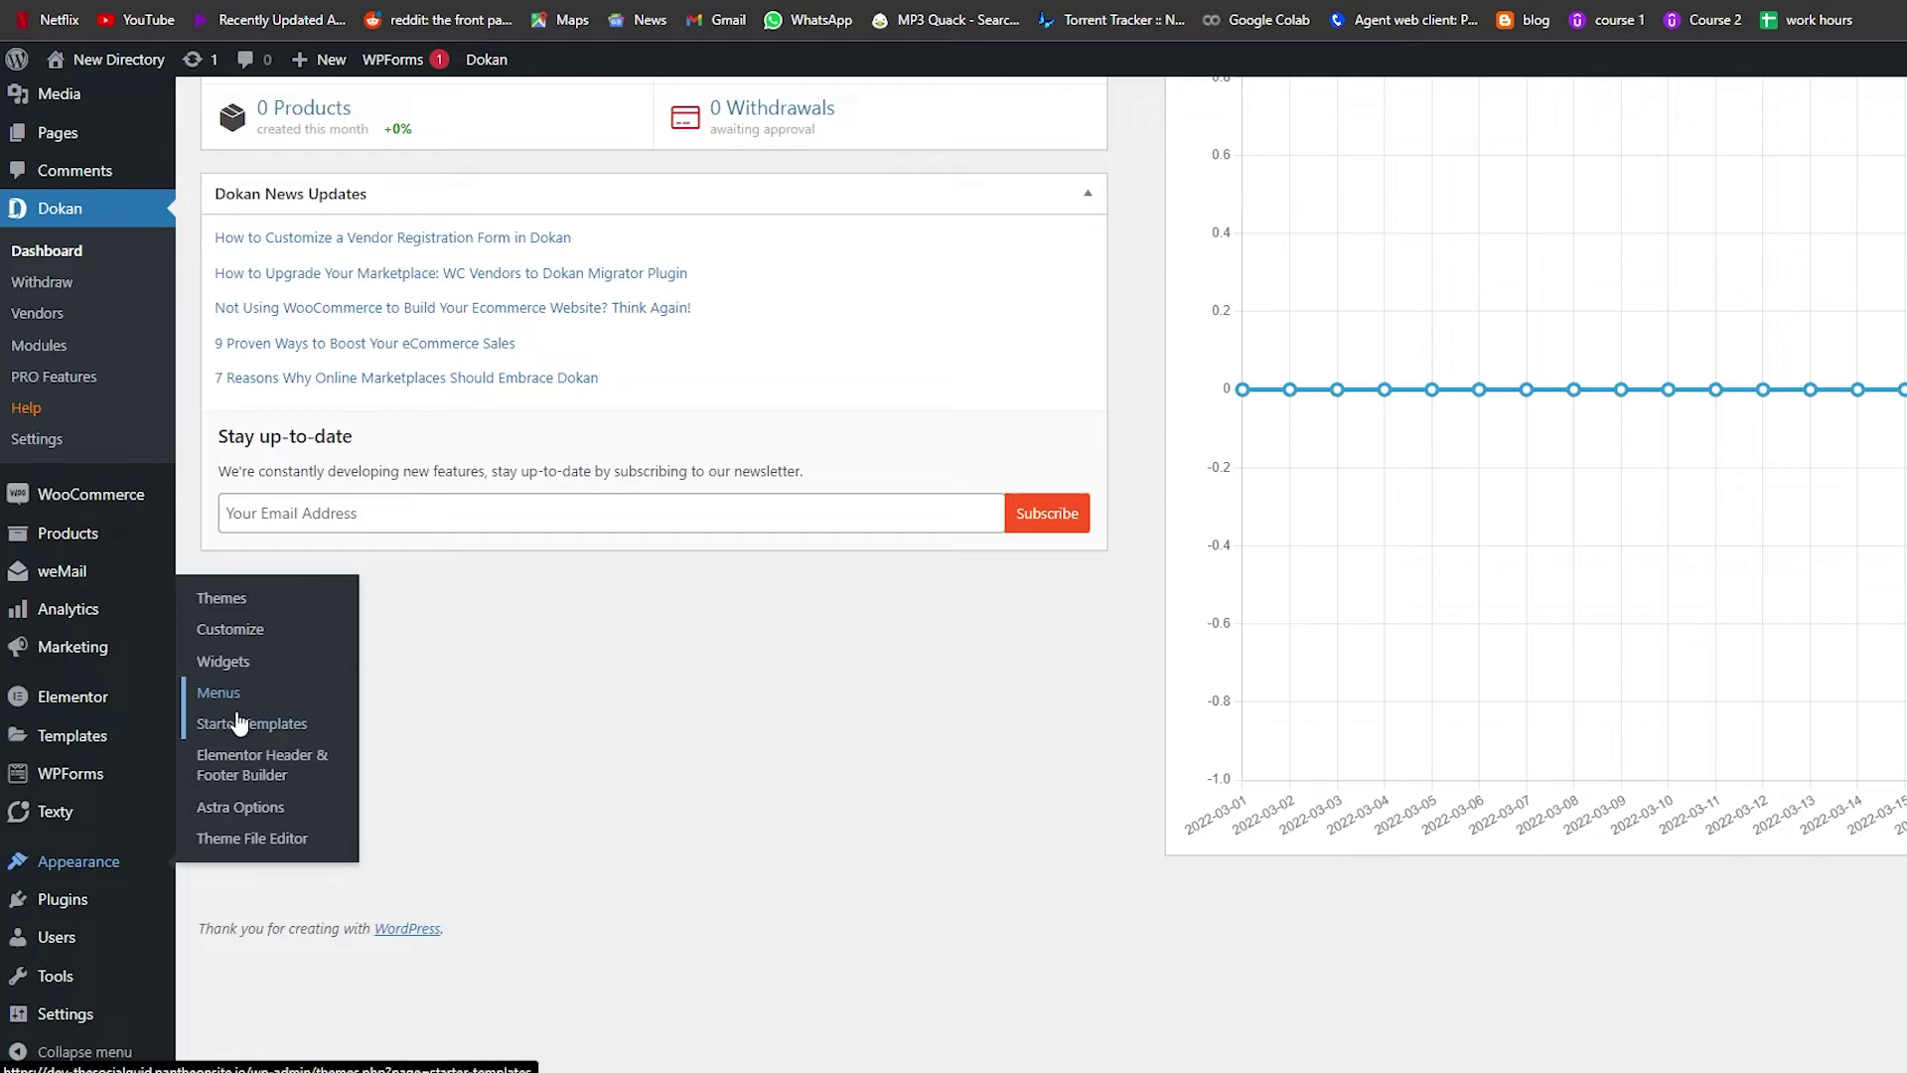
Show all pages in the Pages box and drag Contact under About as a sub-item.
scroll(791, 523, down, 3)
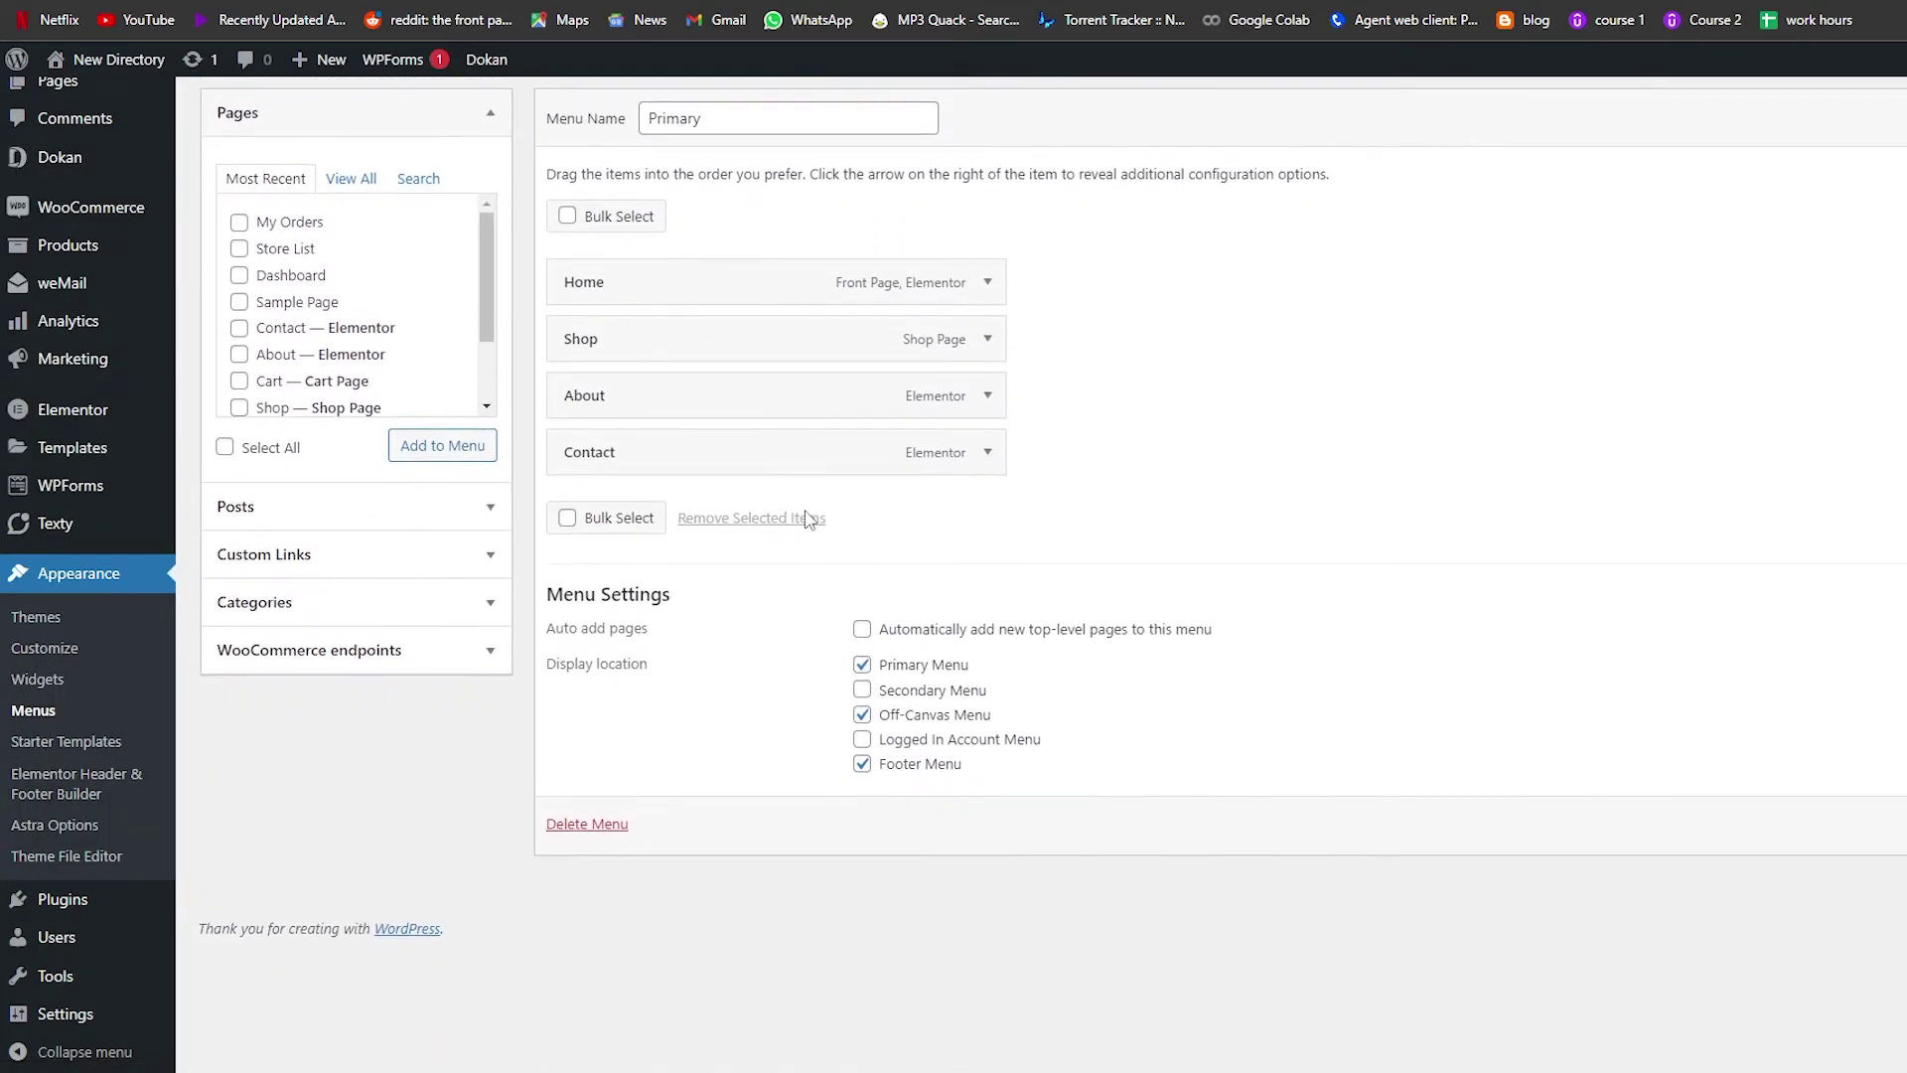
scroll(807, 465, up, 2)
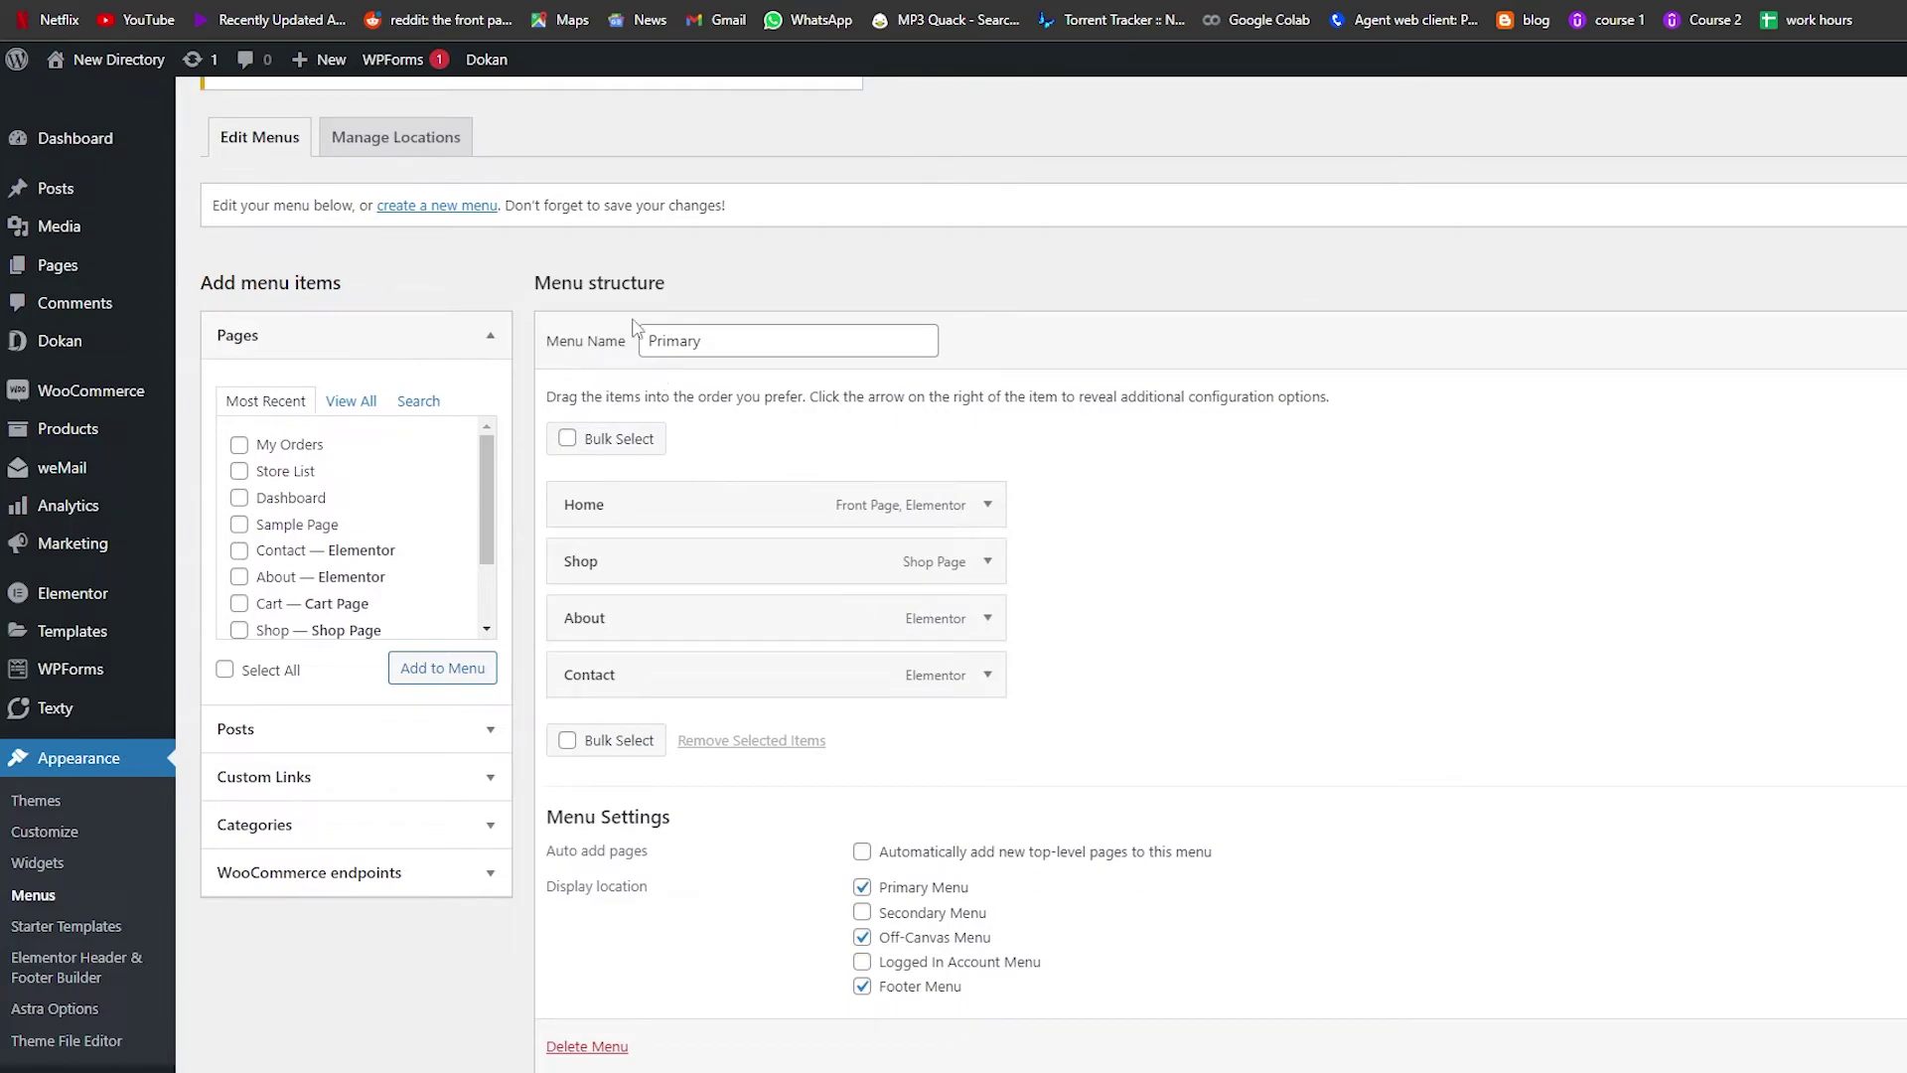
scroll(264, 426, down, 2)
scroll(283, 452, up, 2)
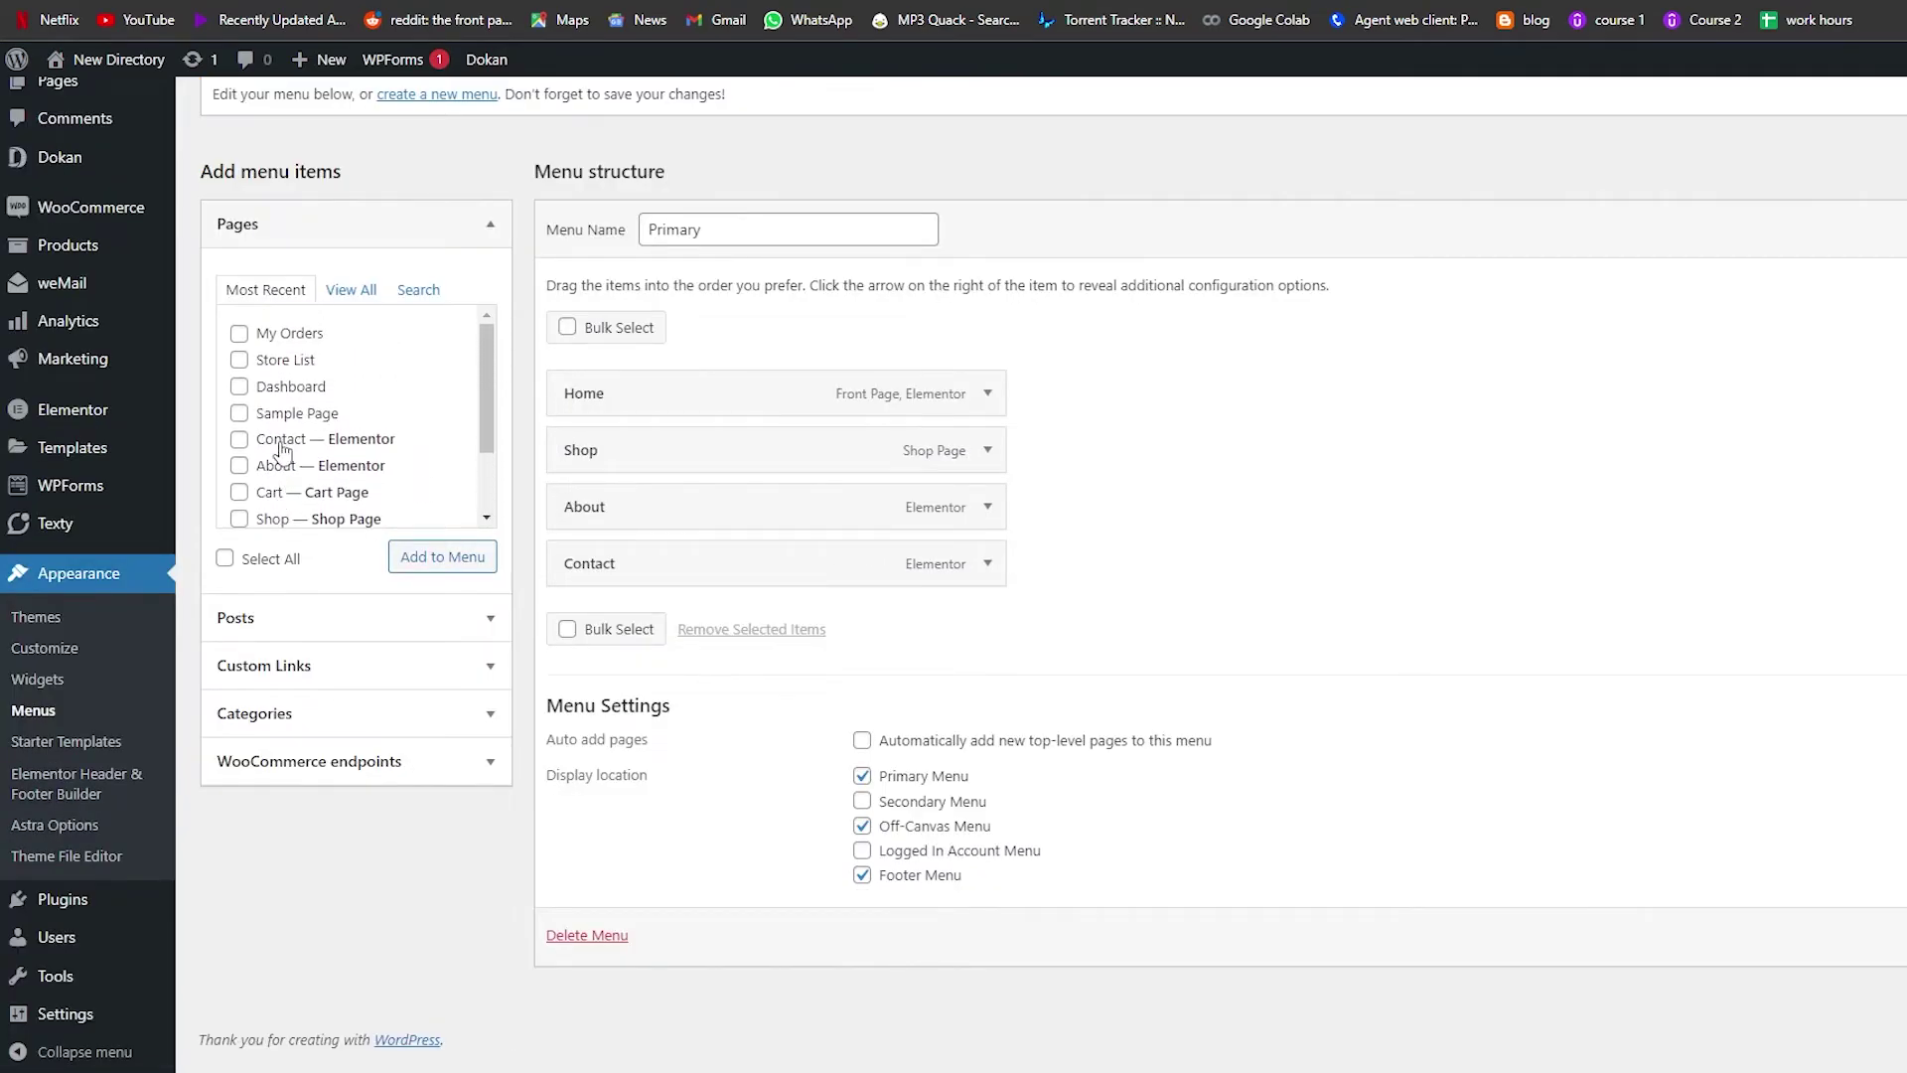
click(353, 288)
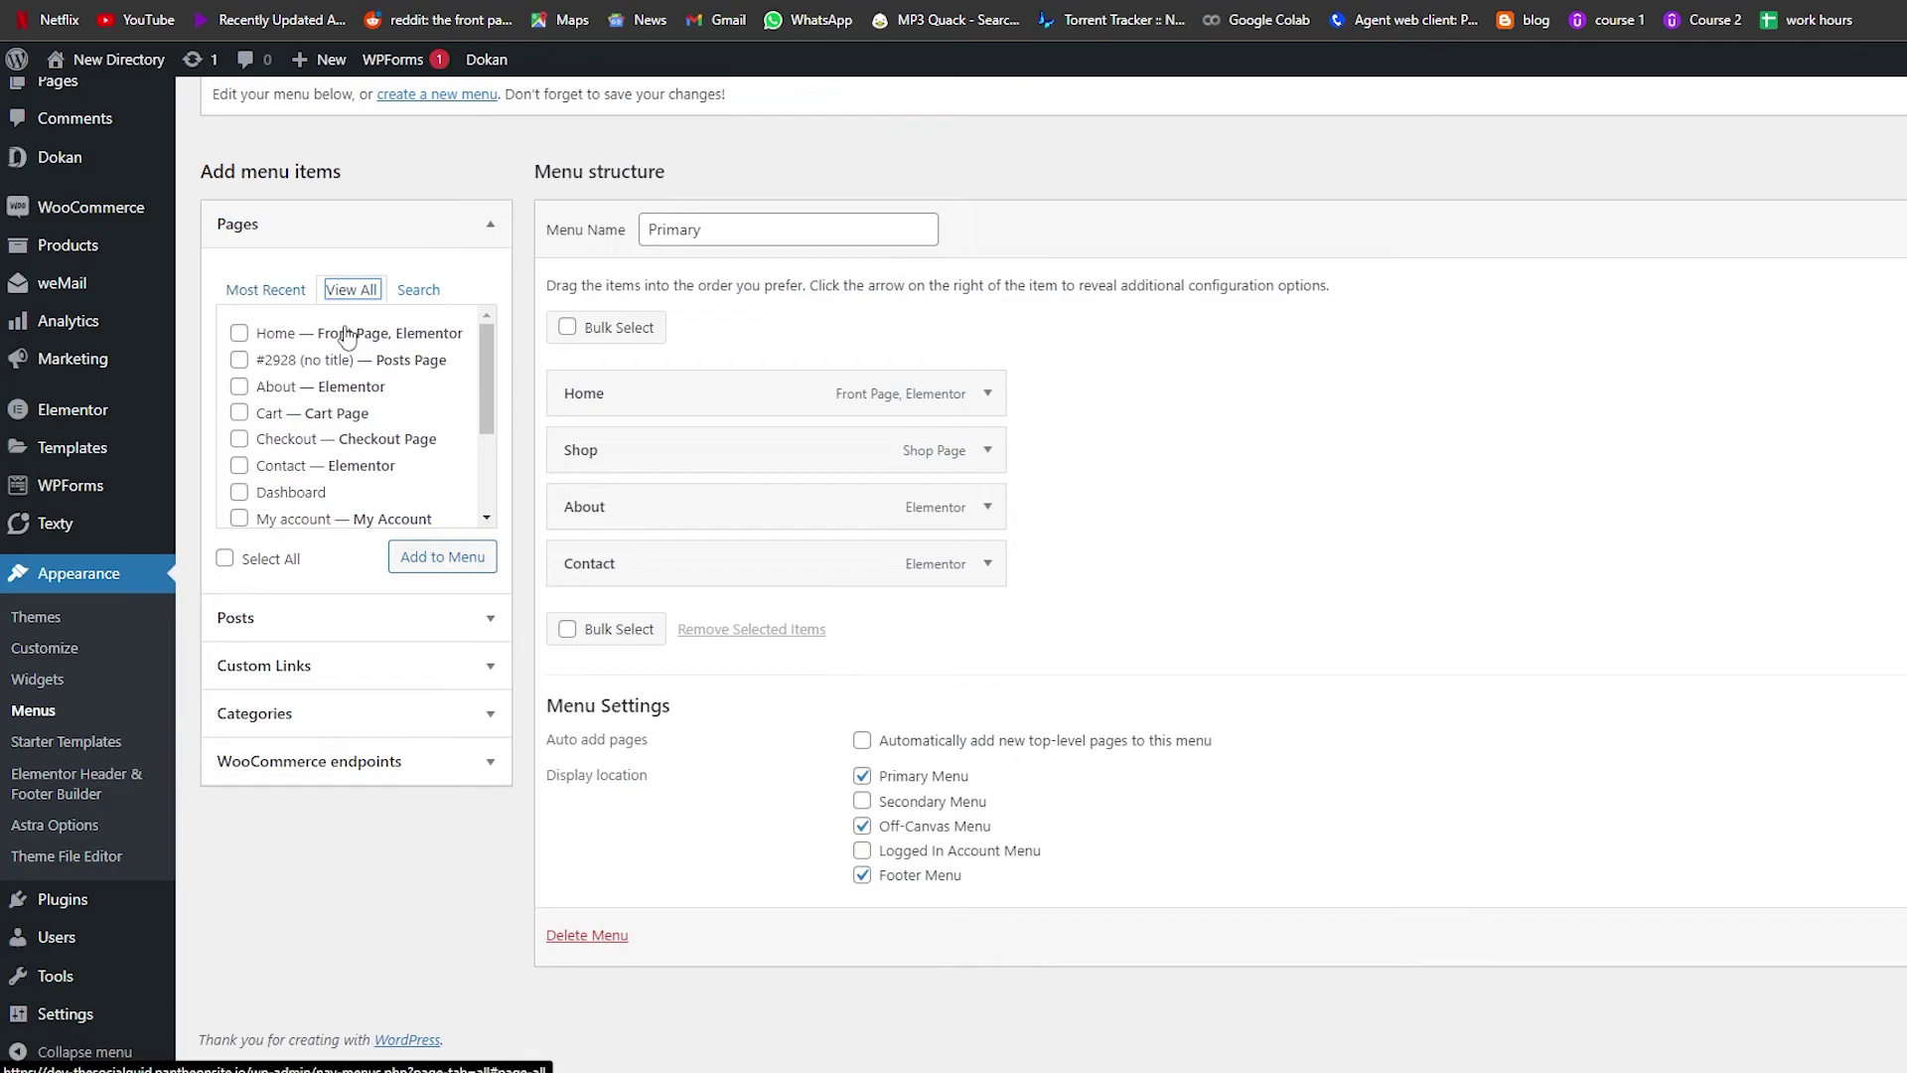
scroll(651, 450, down, 1)
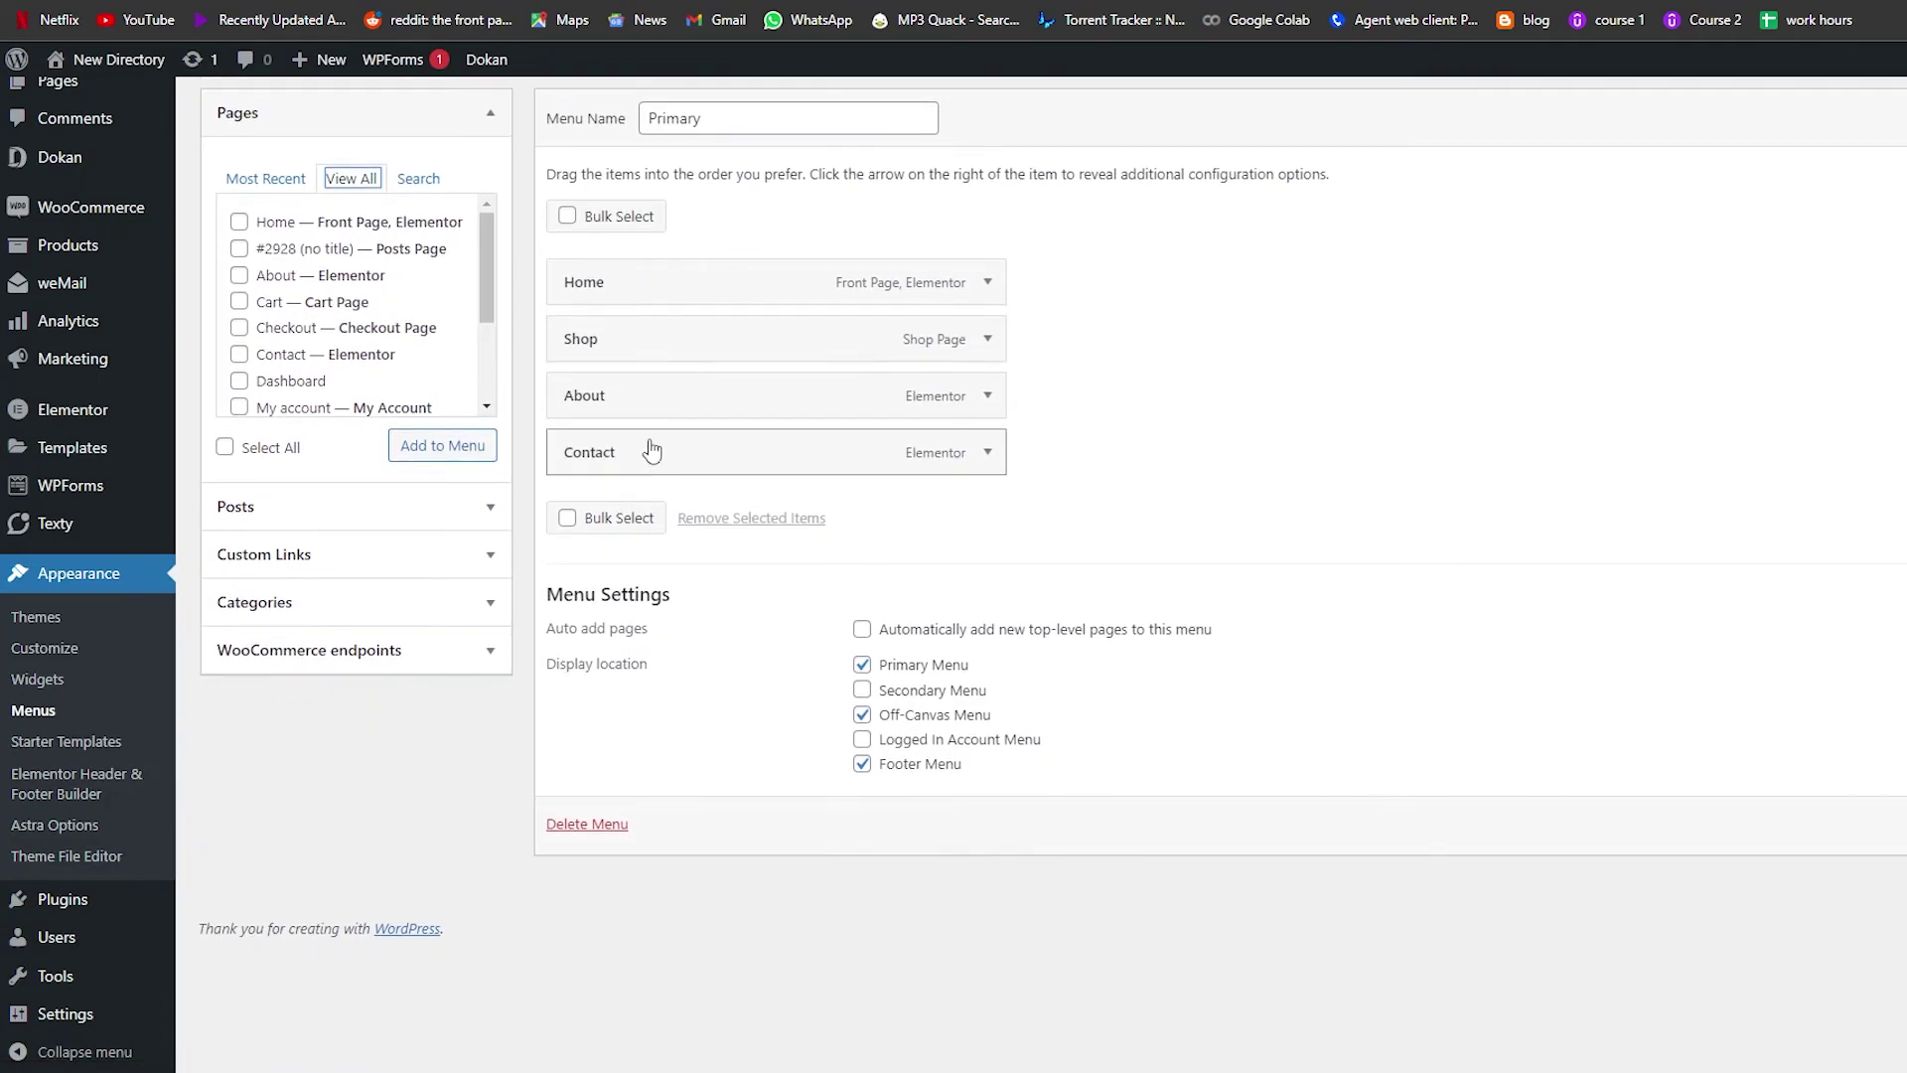
scroll(716, 676, up, 1)
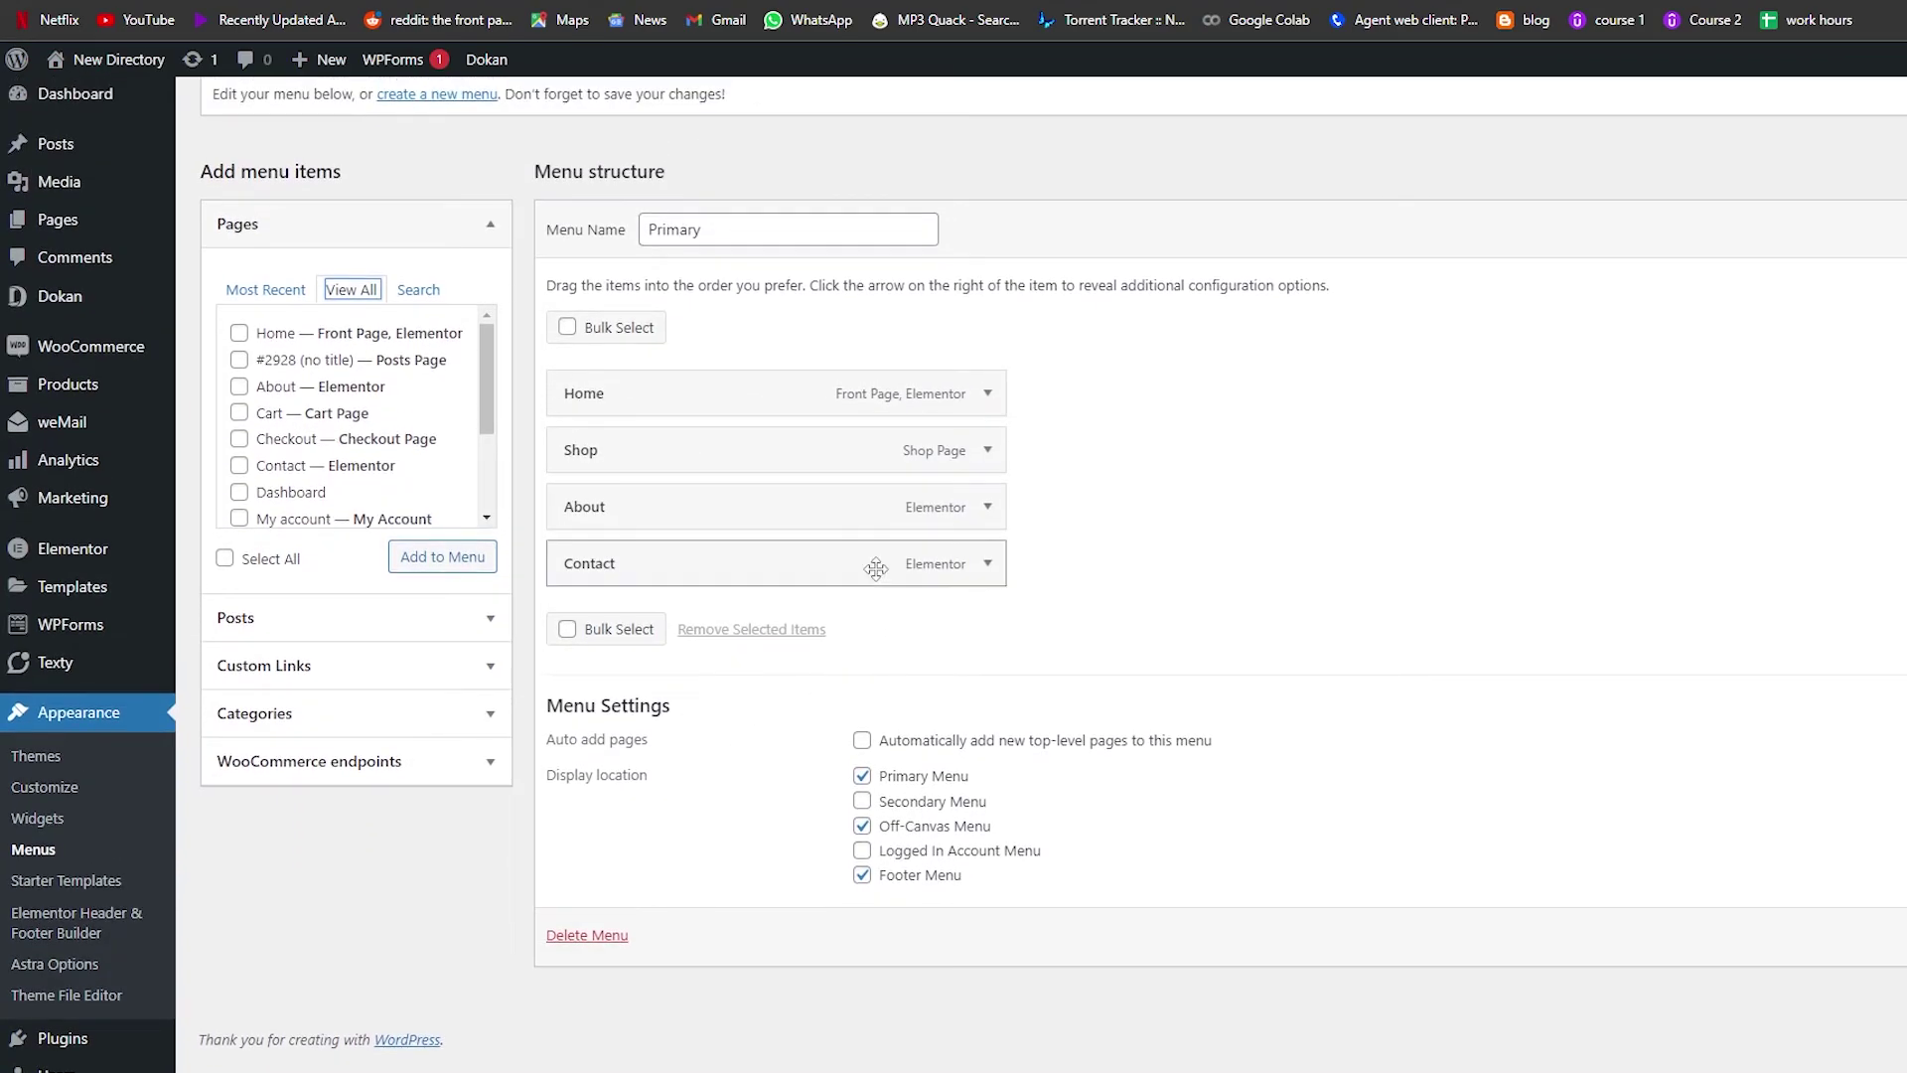
mouse_move(879, 573)
mouse_down()
mouse_move(874, 385)
mouse_move(883, 603)
mouse_up()
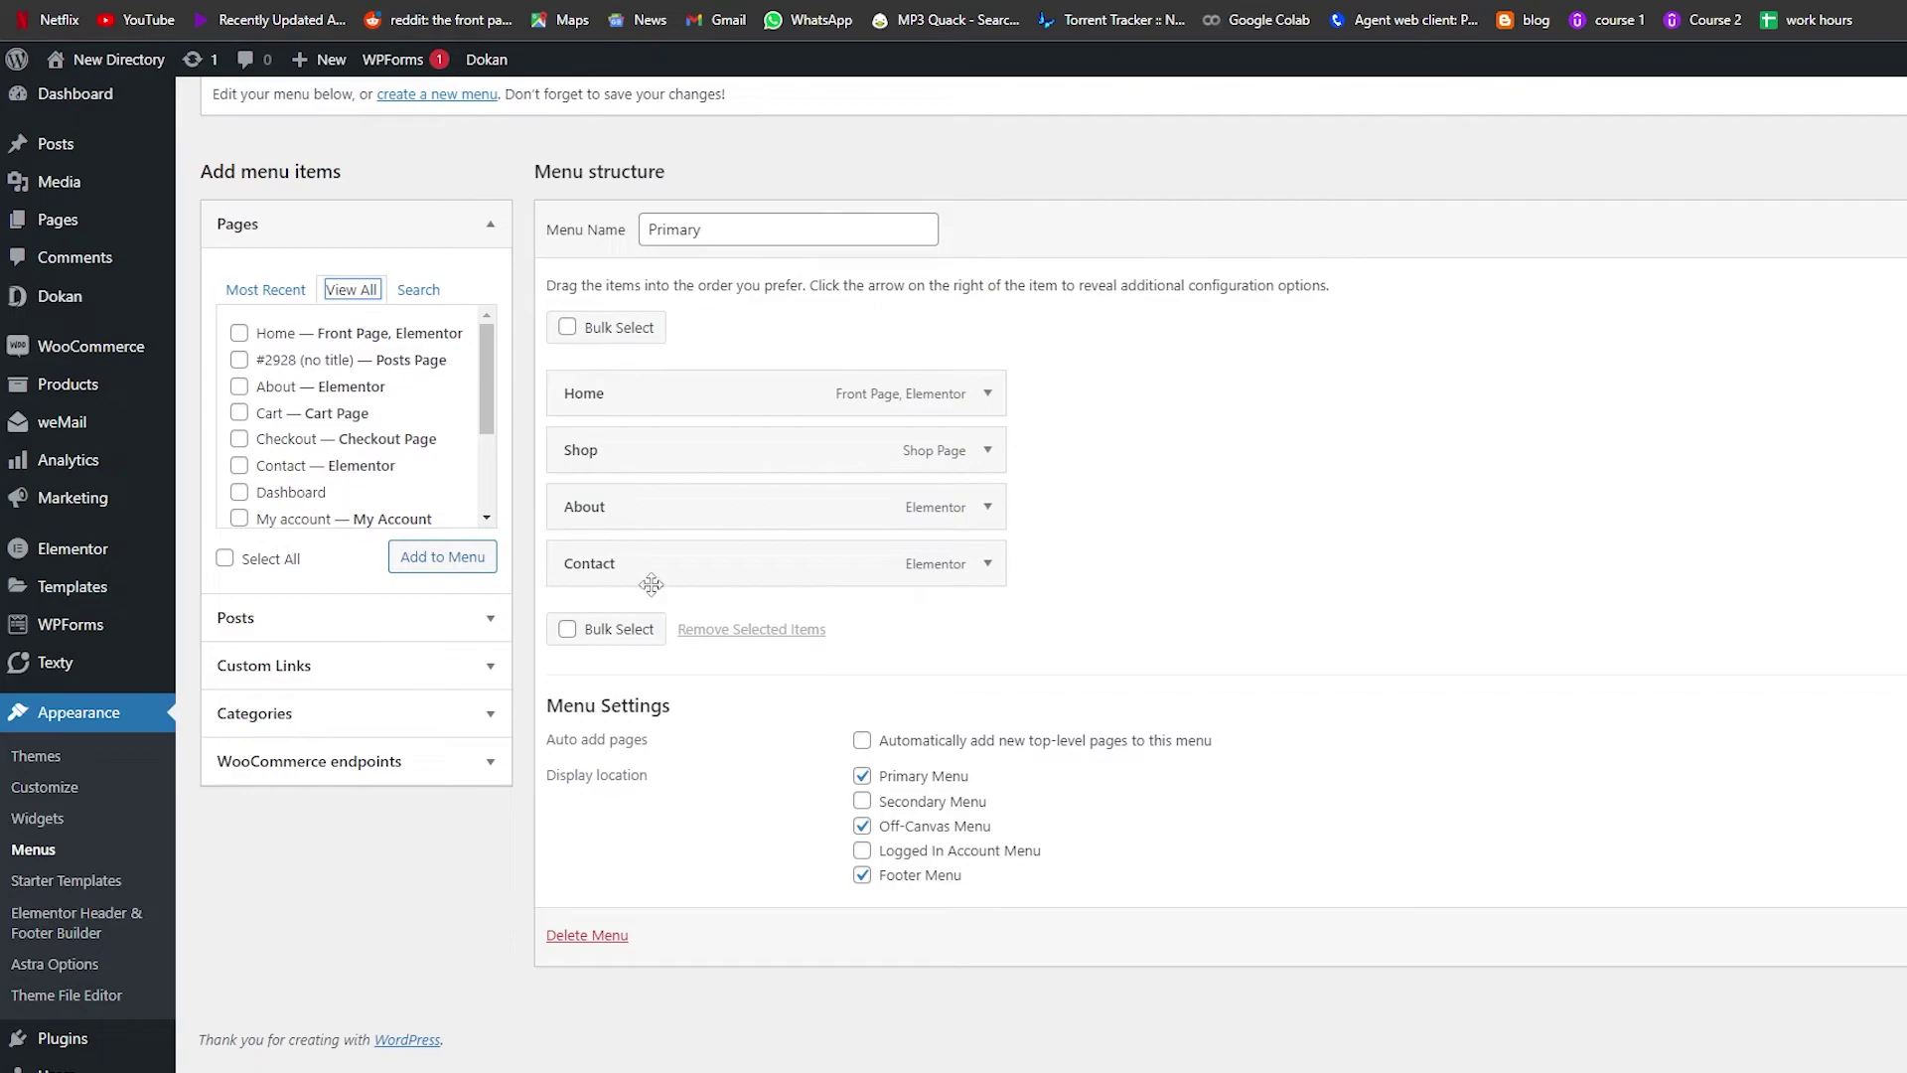
drag(680, 568, 684, 574)
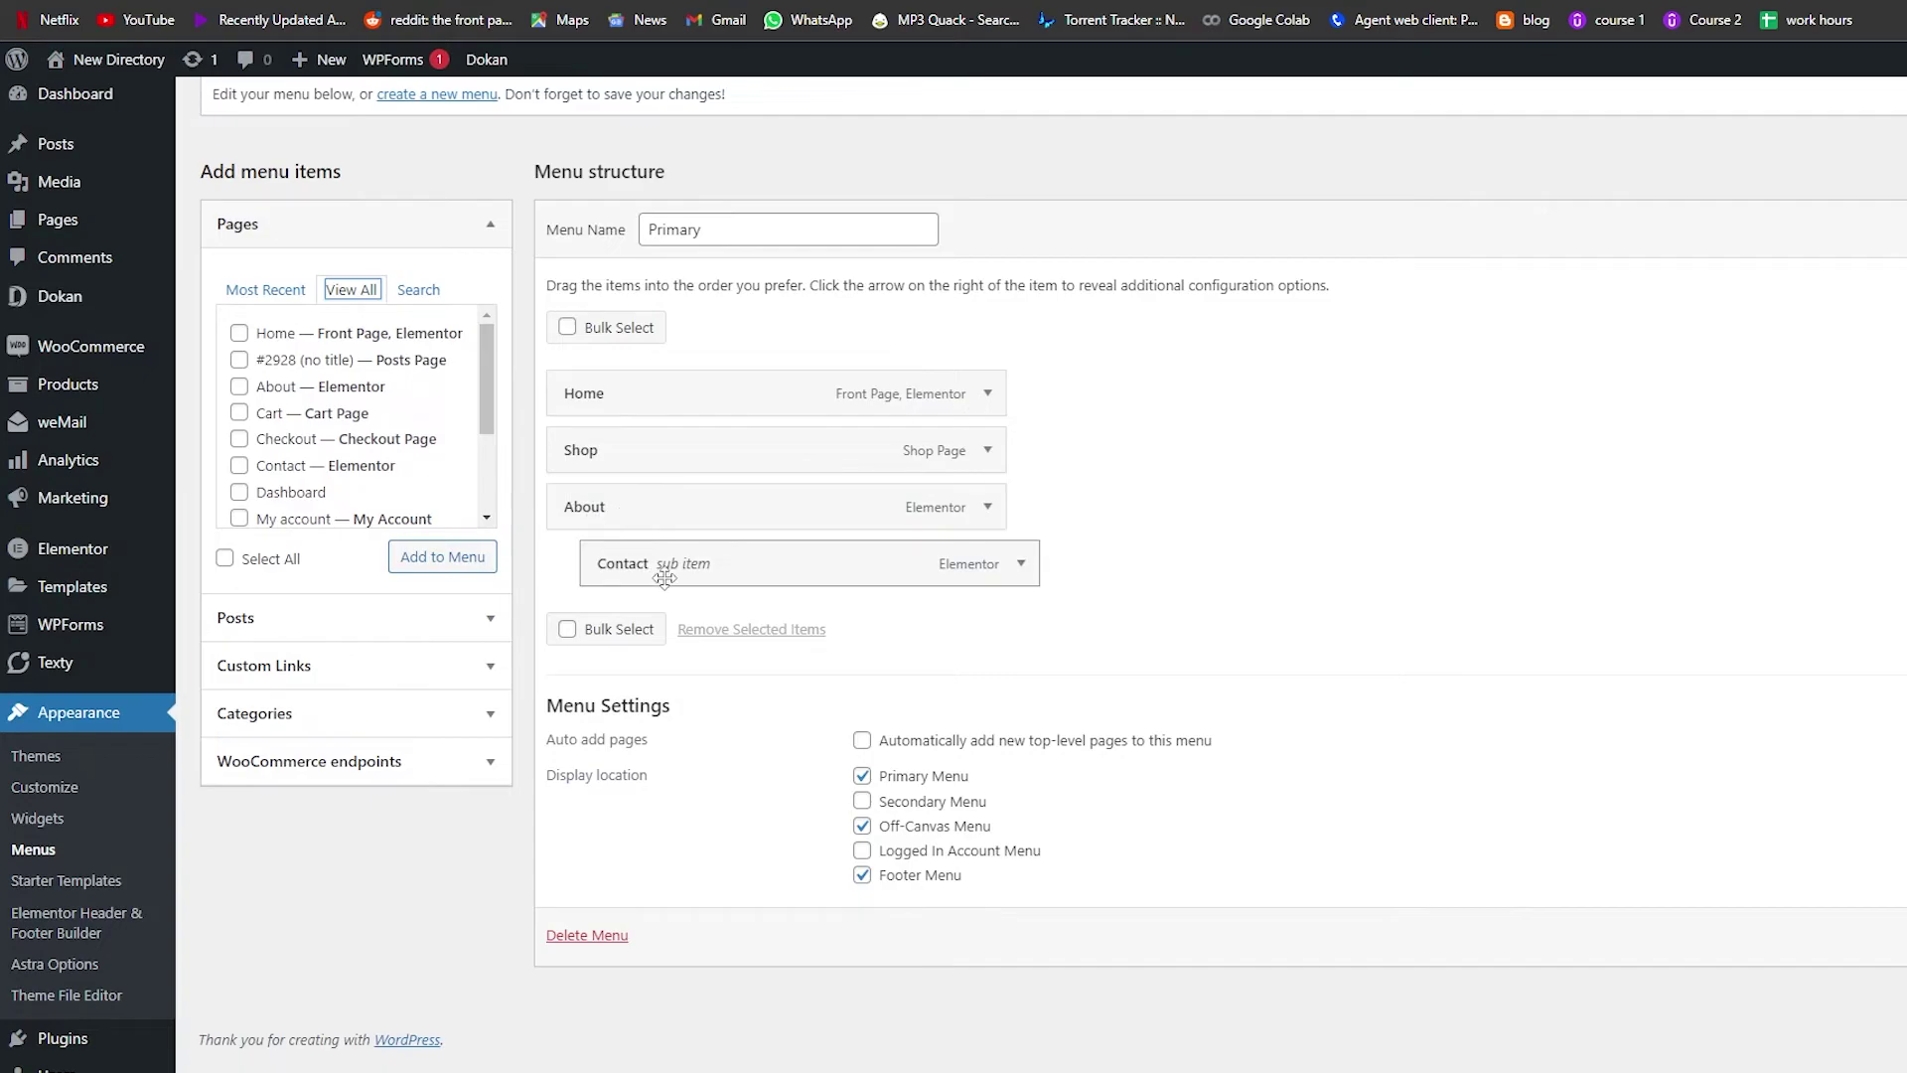
scroll(300, 482, down, 3)
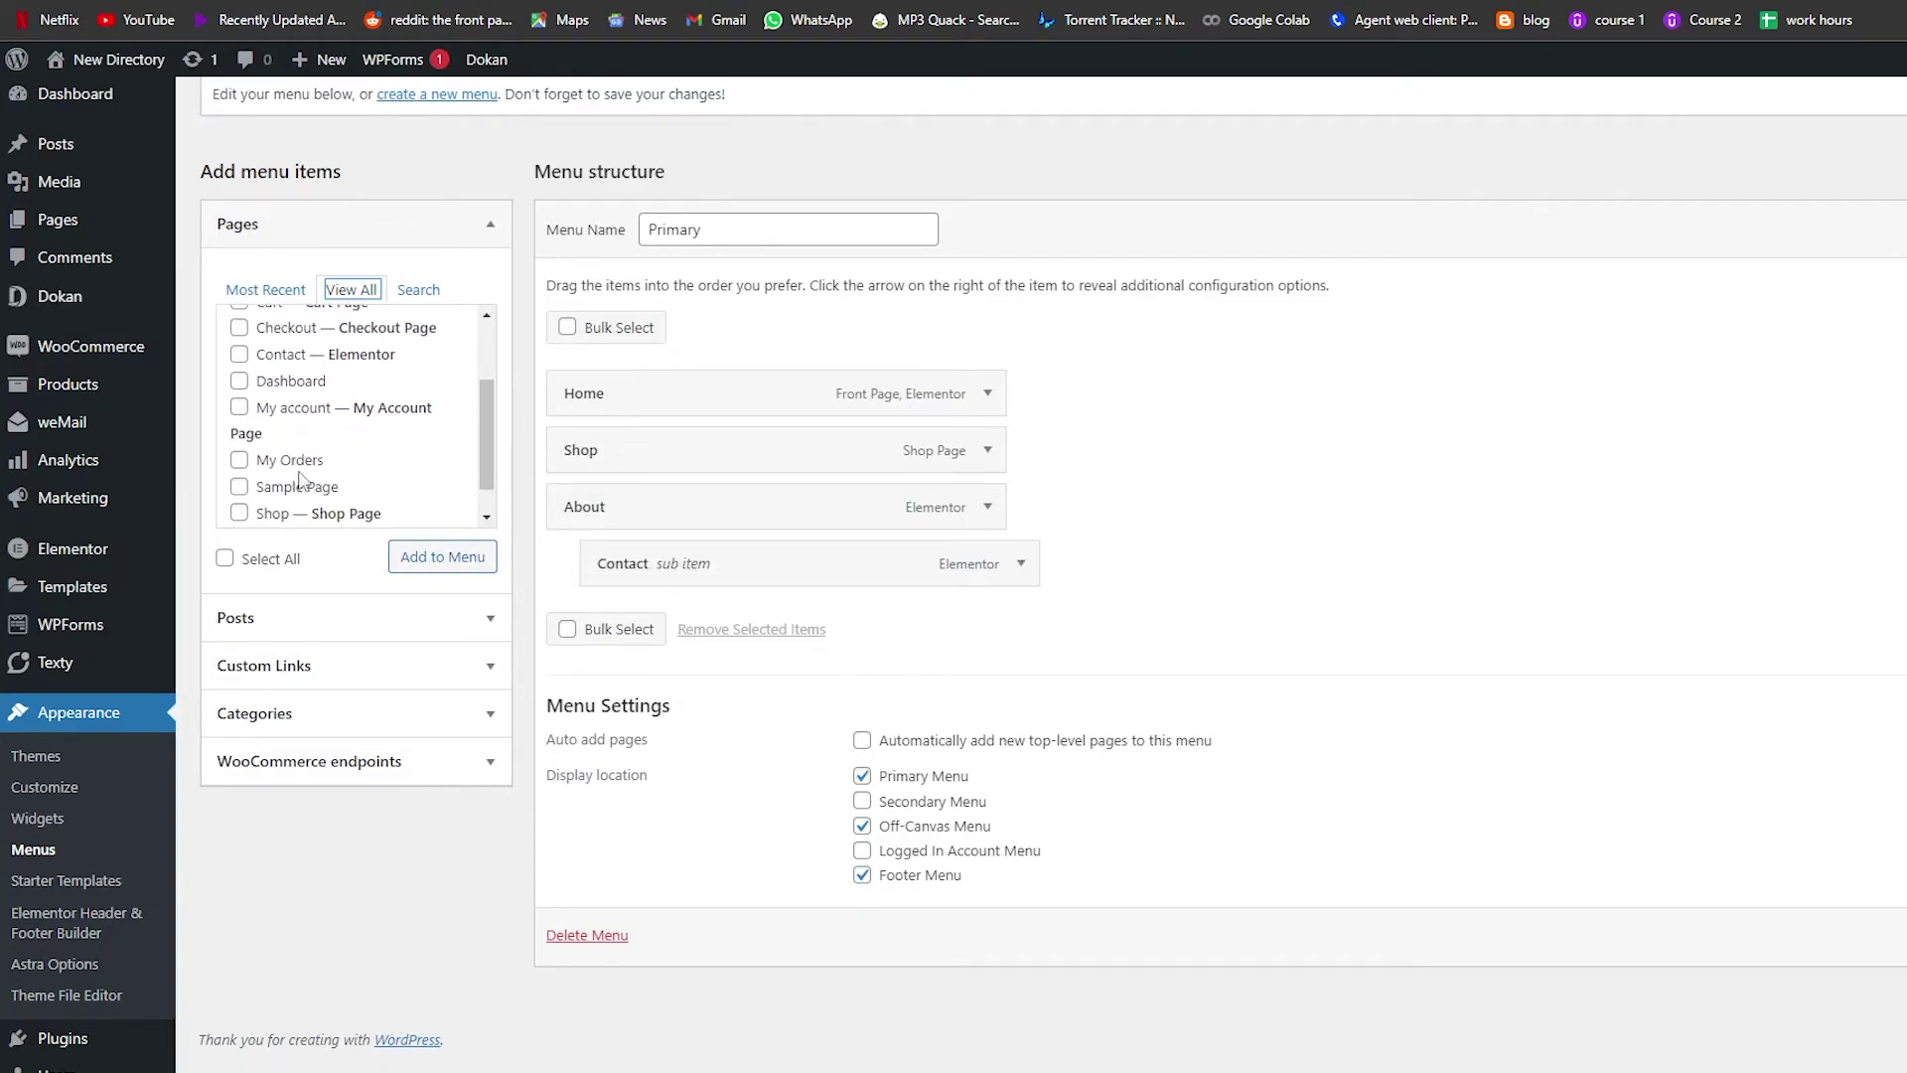
Add Cart nested under Shop and Checkout nested under Cart.
scroll(288, 457, up, 3)
click(242, 414)
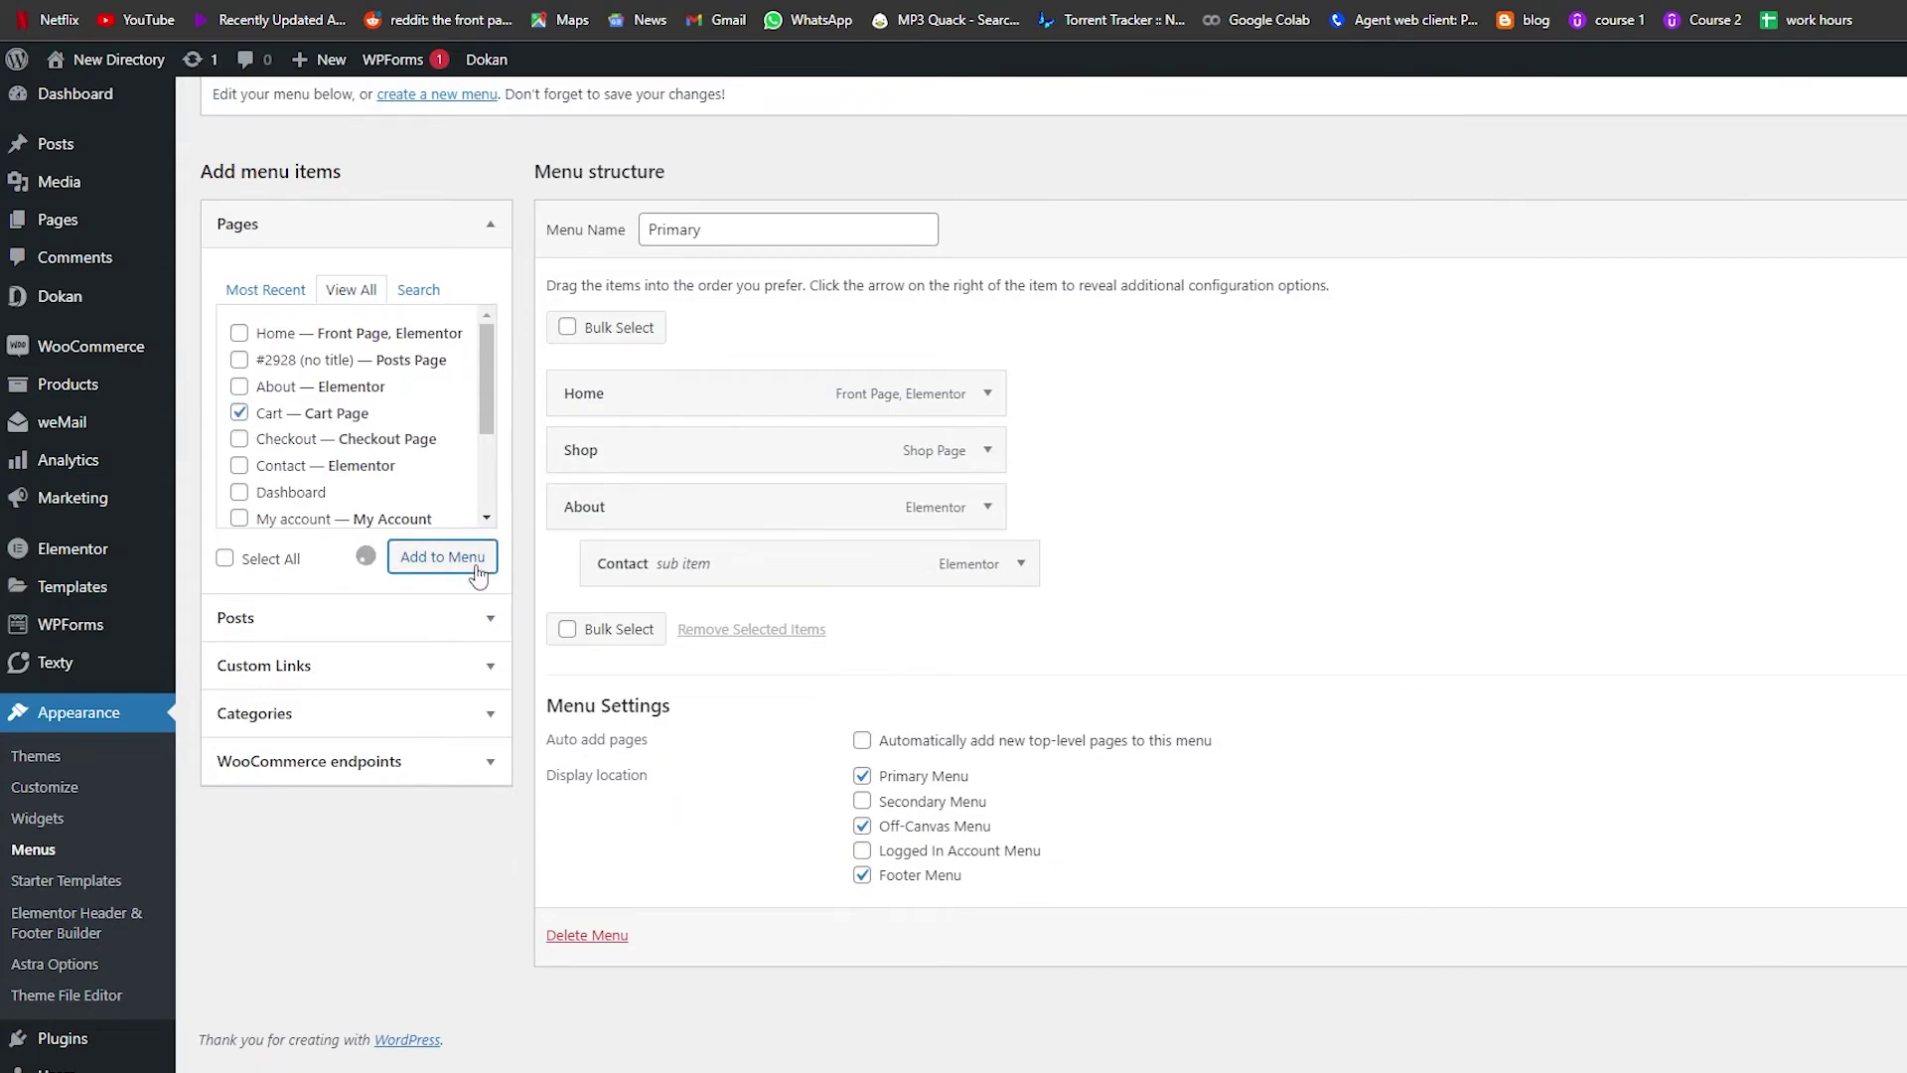
drag(740, 633, 916, 528)
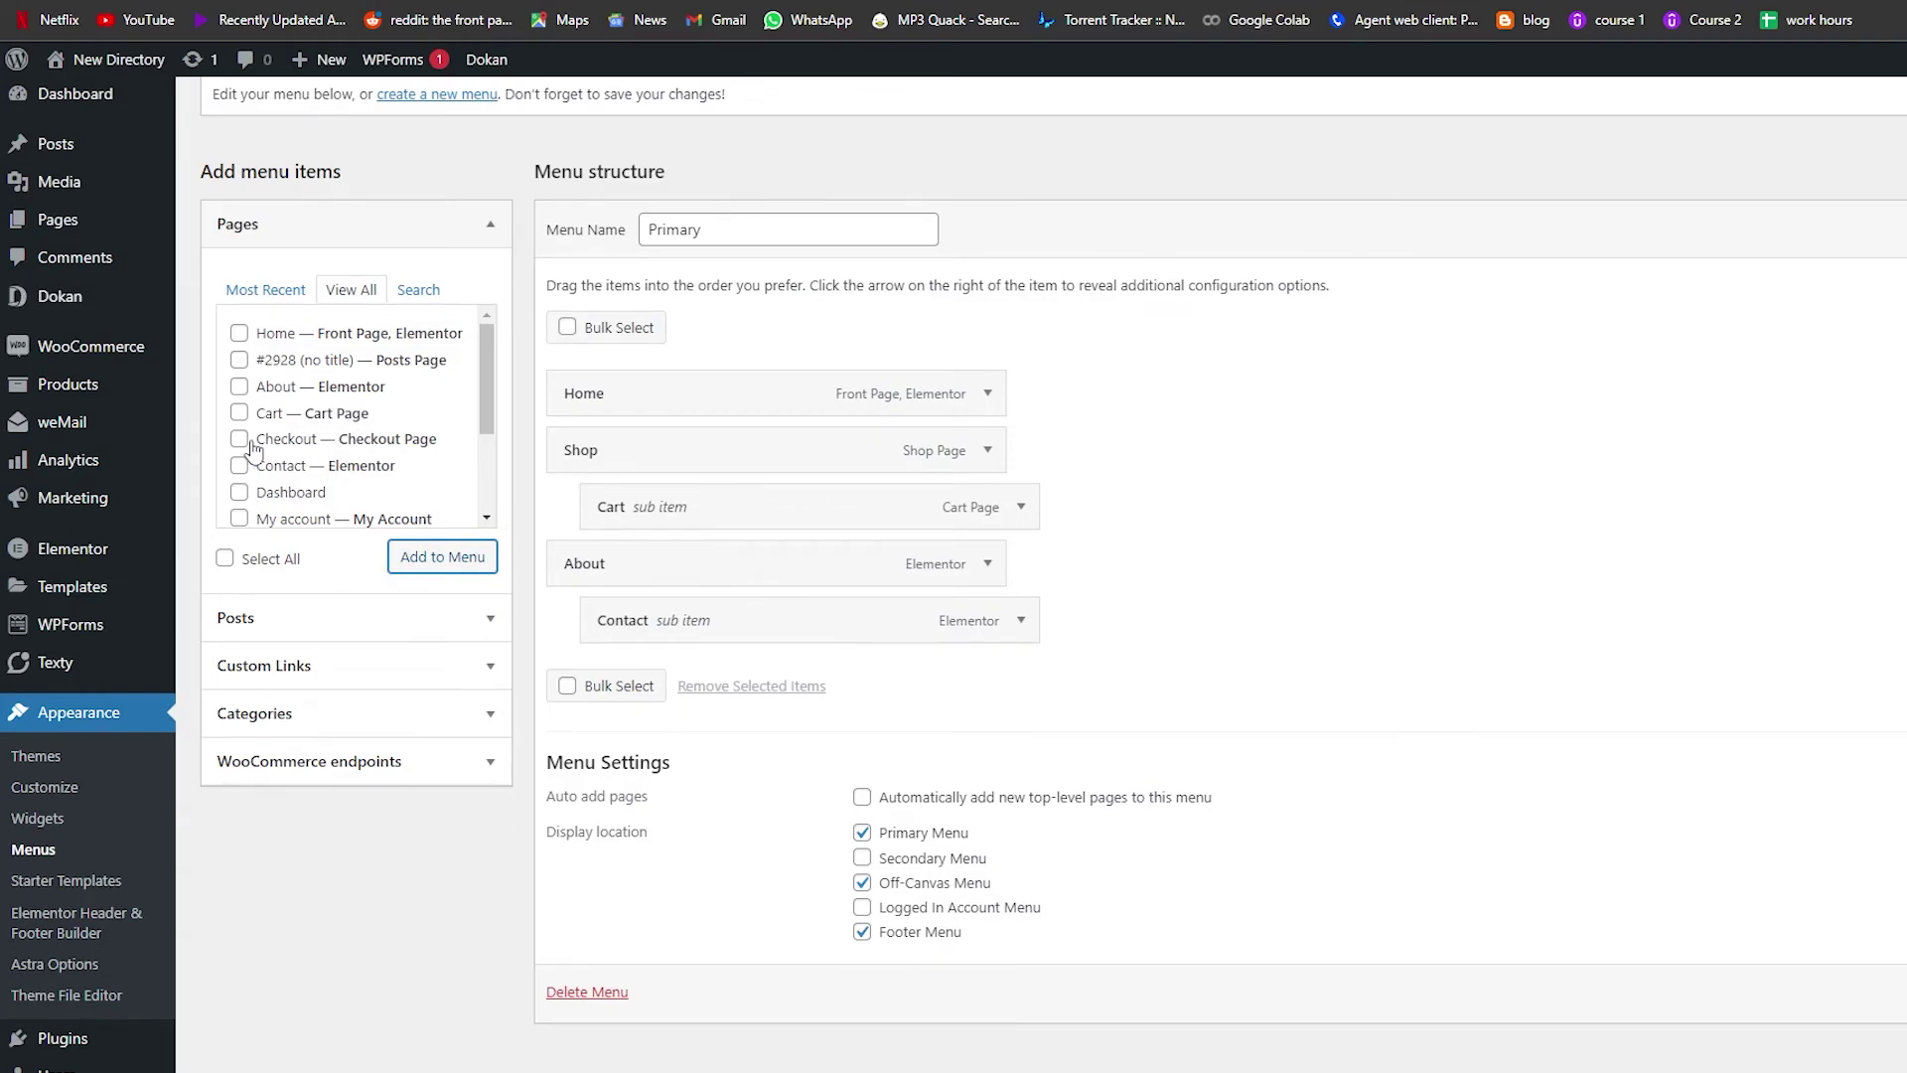
click(454, 563)
drag(646, 678, 854, 546)
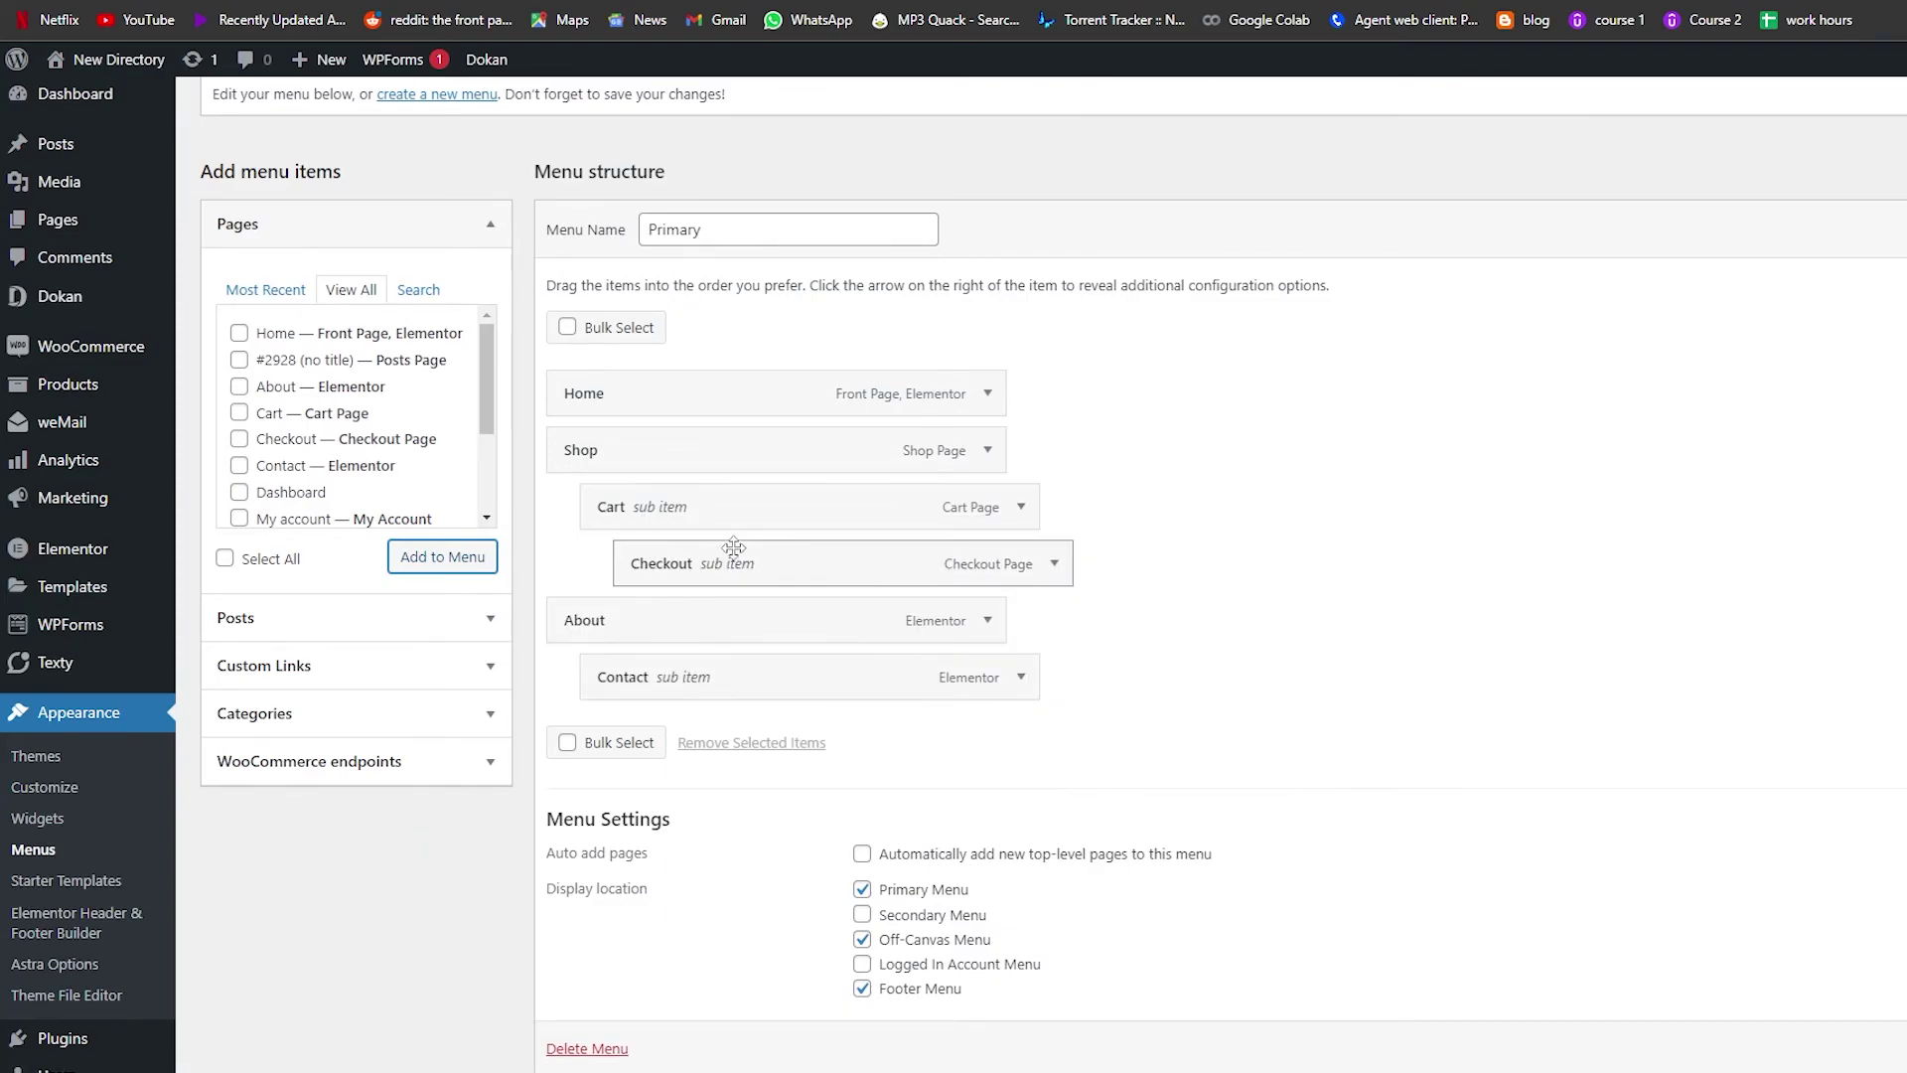
Expand the Contact menu item to check its navigation label, then collapse it.
scroll(749, 629, down, 1)
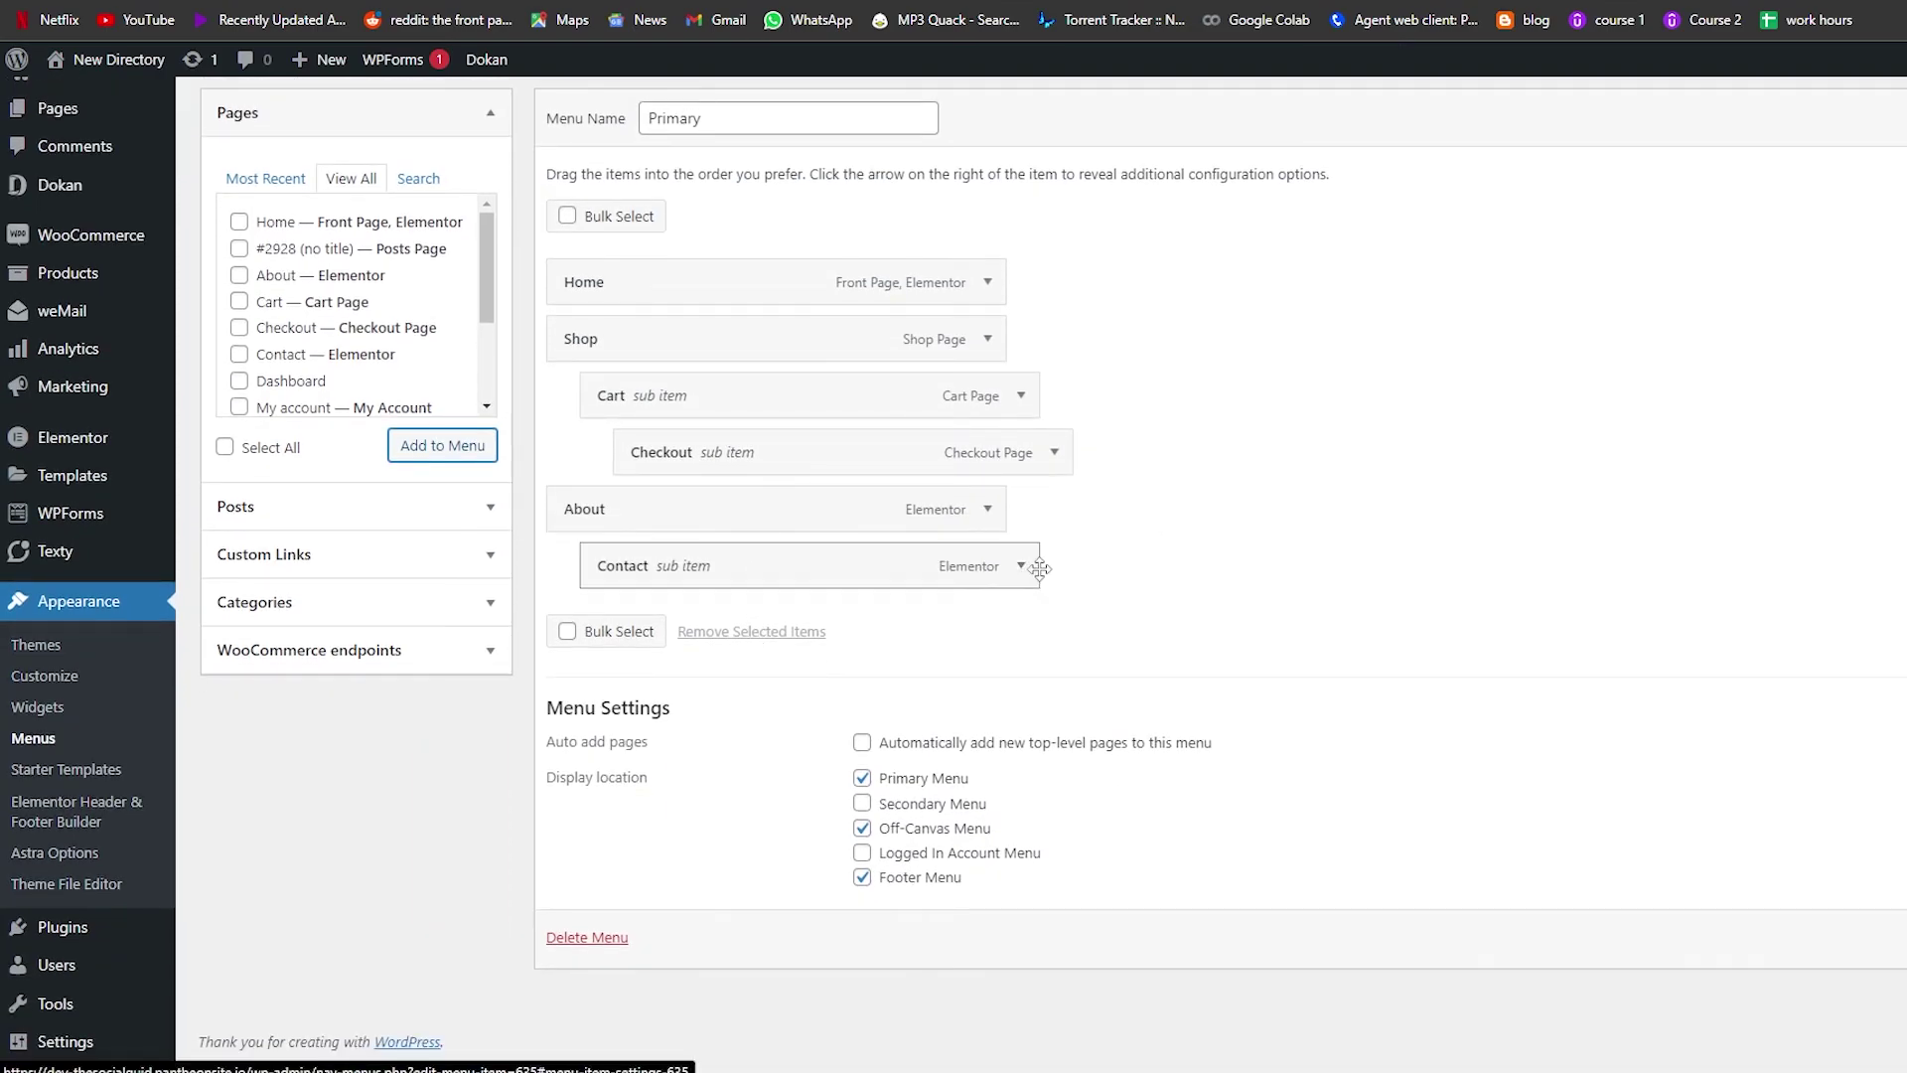
click(1017, 569)
click(863, 638)
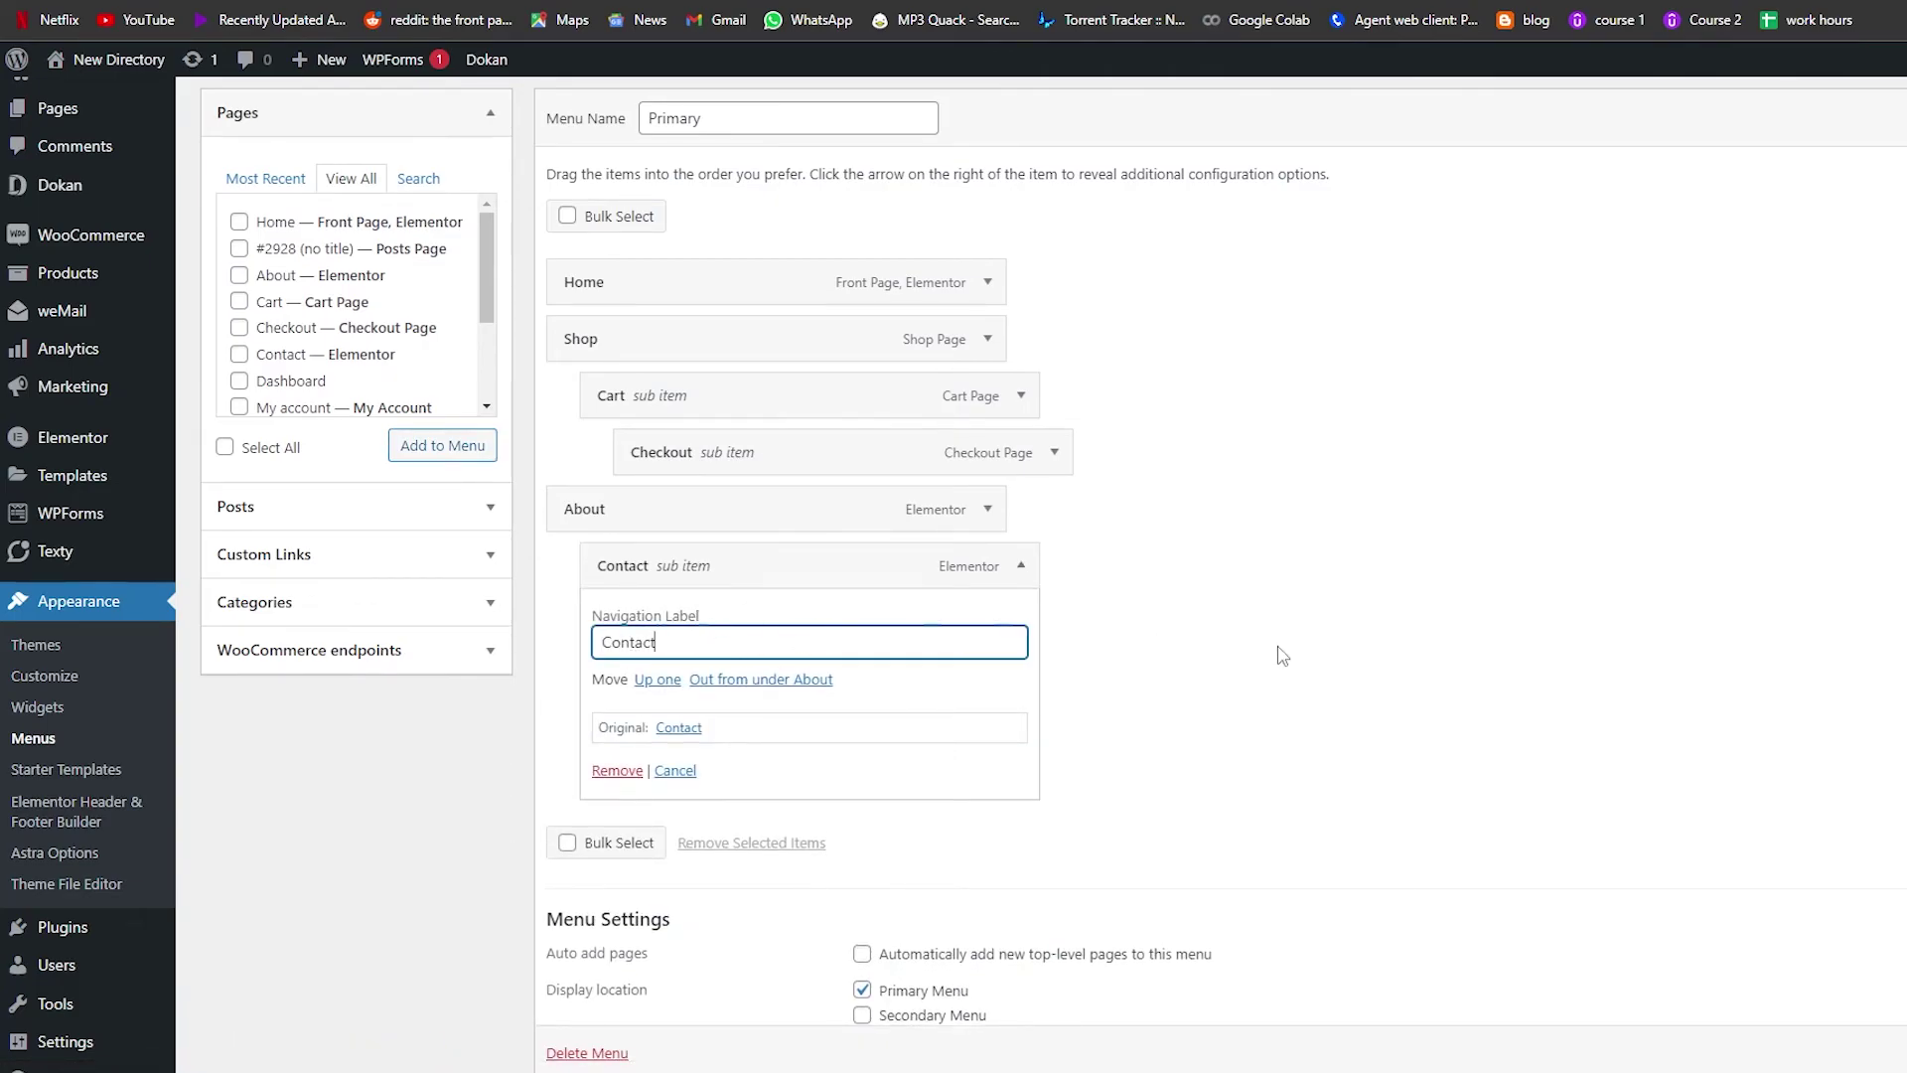
click(1021, 565)
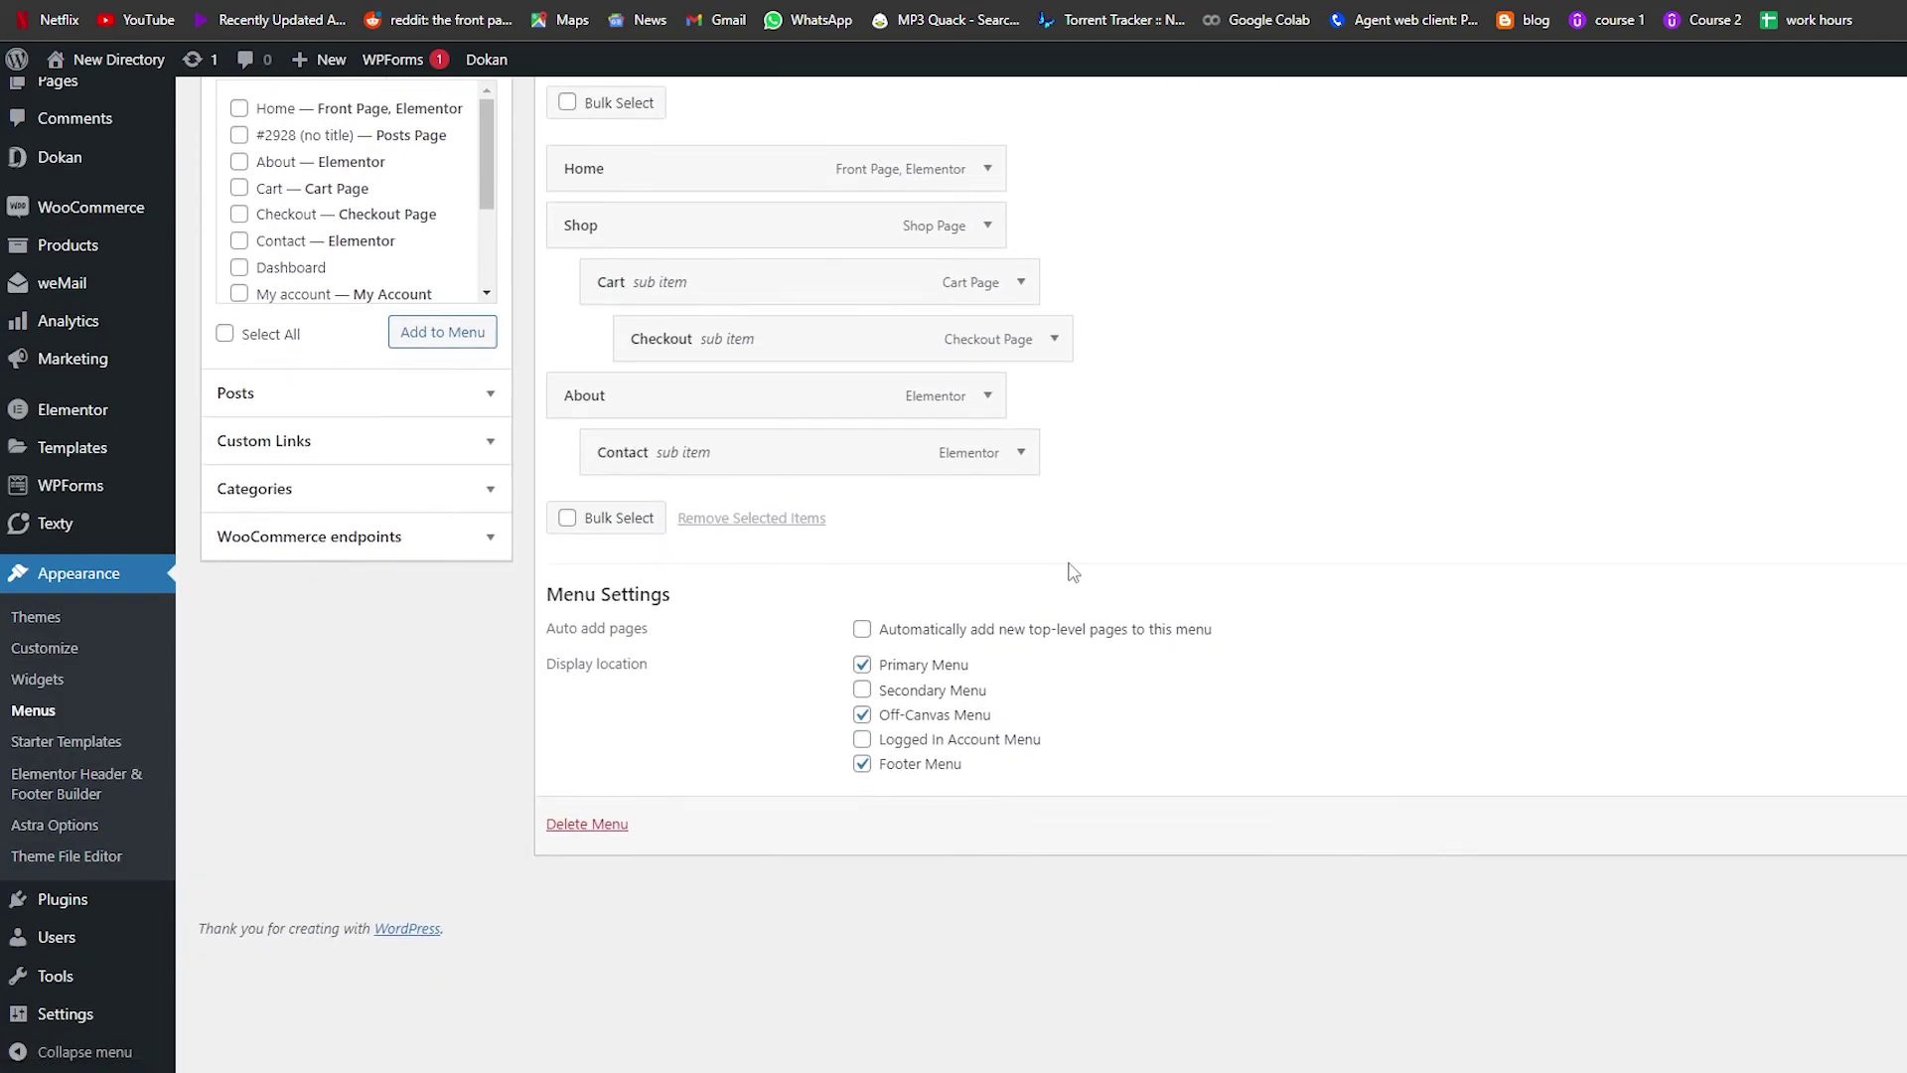
scroll(1010, 487, up, 5)
scroll(1010, 487, down, 2)
Scroll through the Primary menu structure to check Checkout nested under Cart under Shop, plus Contact.
scroll(1010, 576, down, 1)
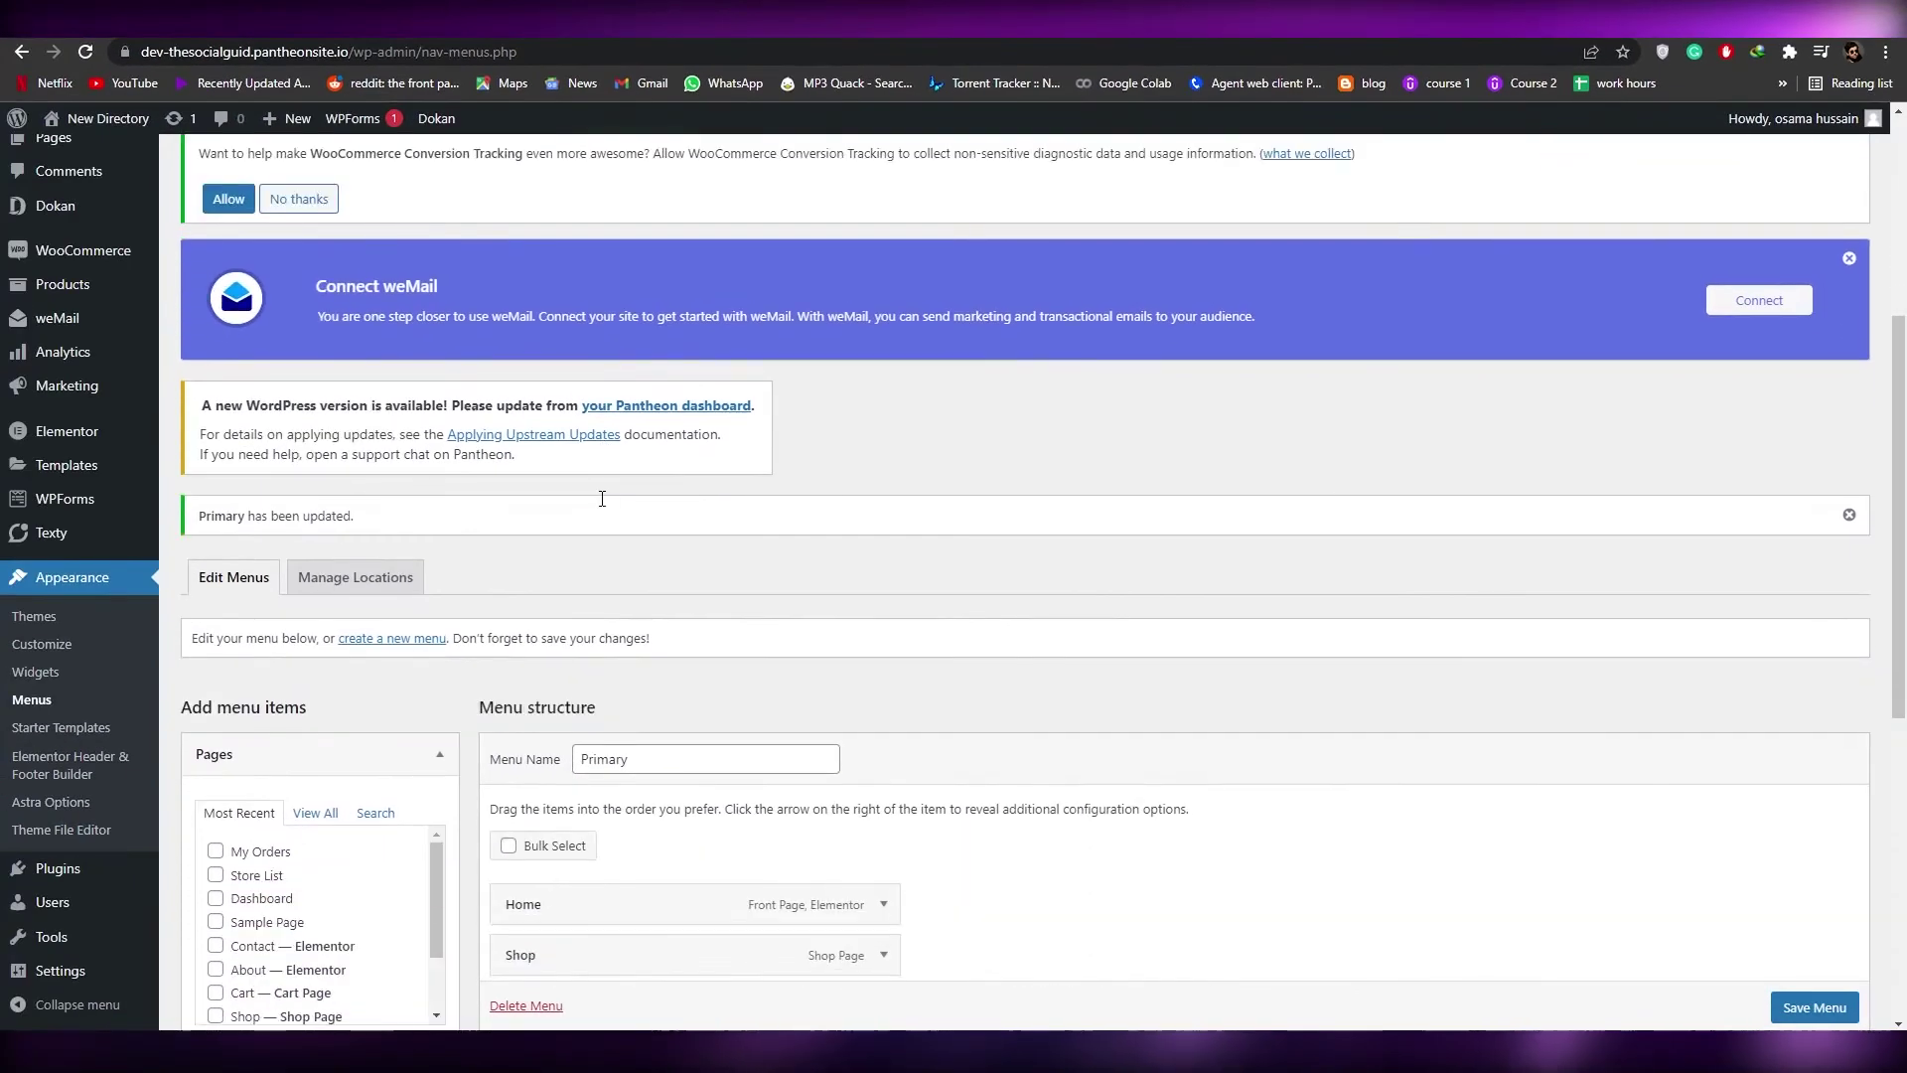
scroll(616, 474, up, 5)
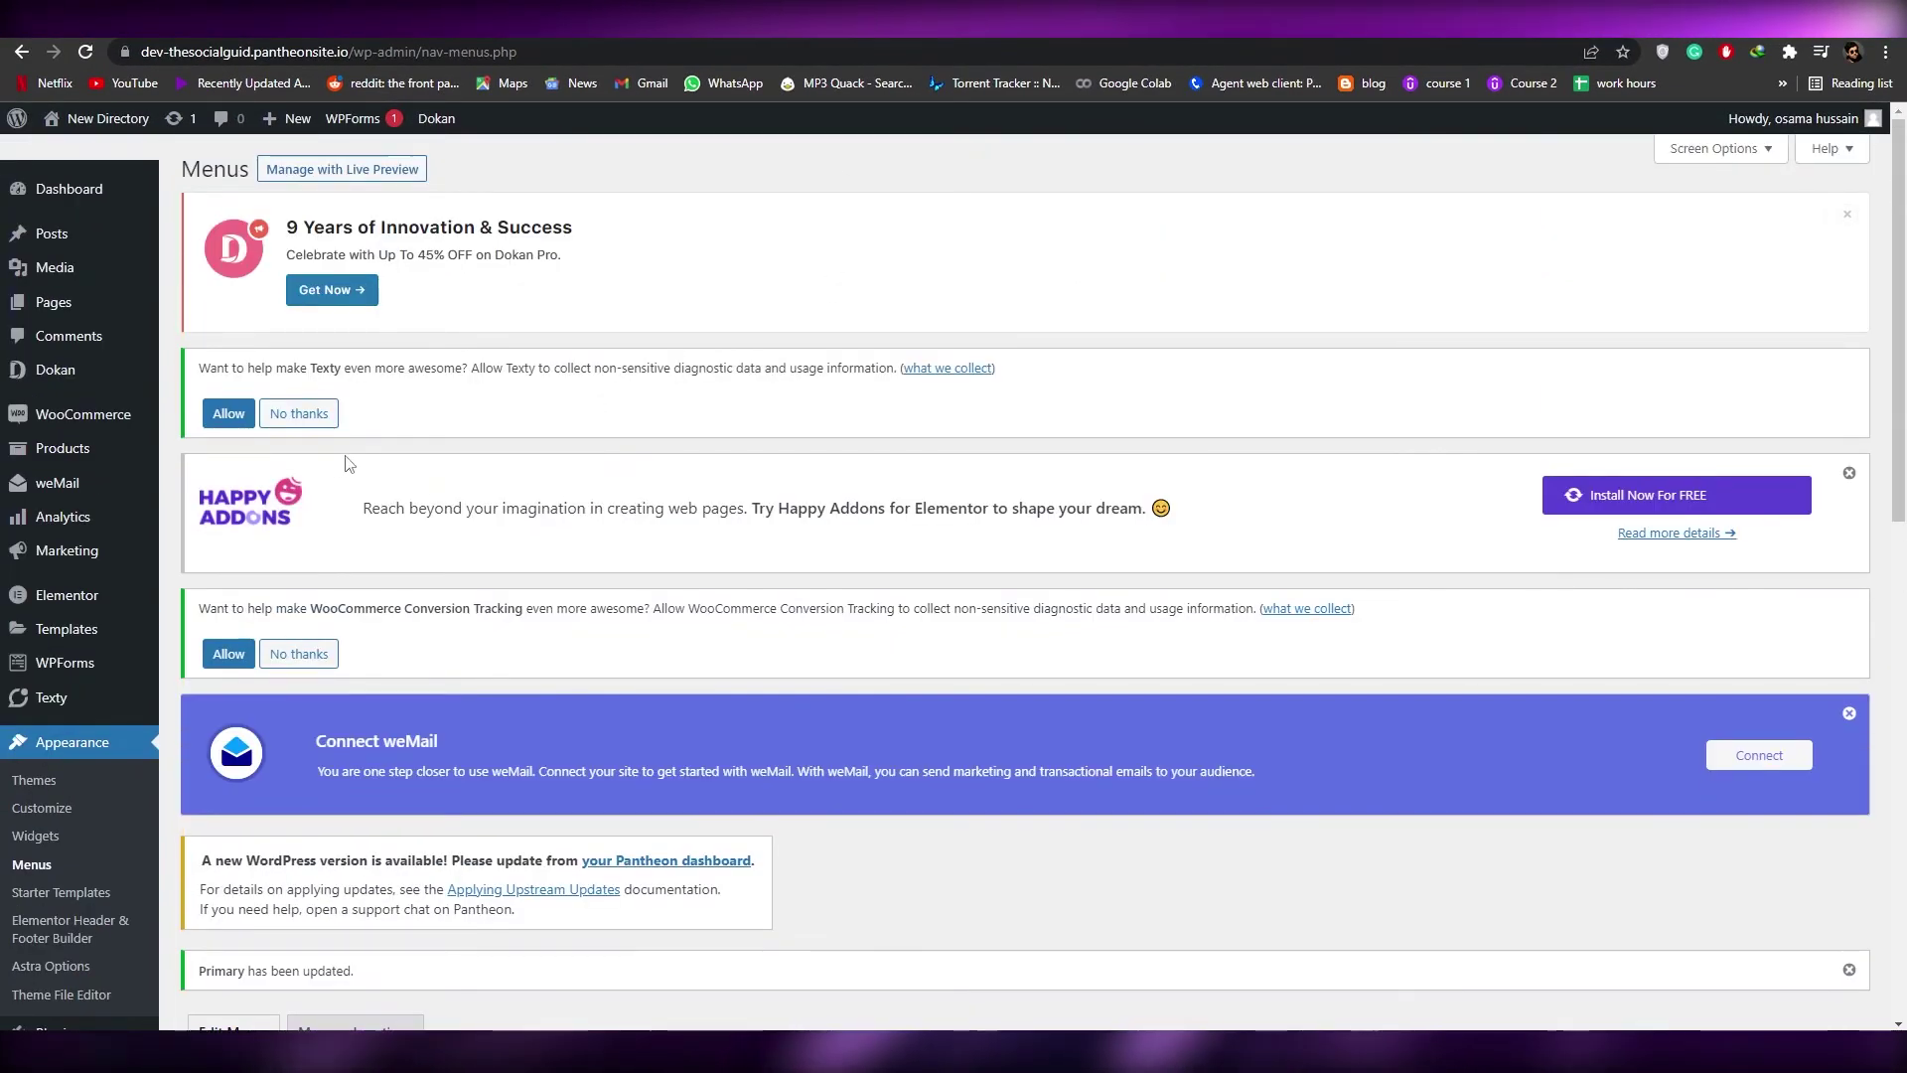
scroll(342, 467, down, 2)
scroll(349, 464, down, 5)
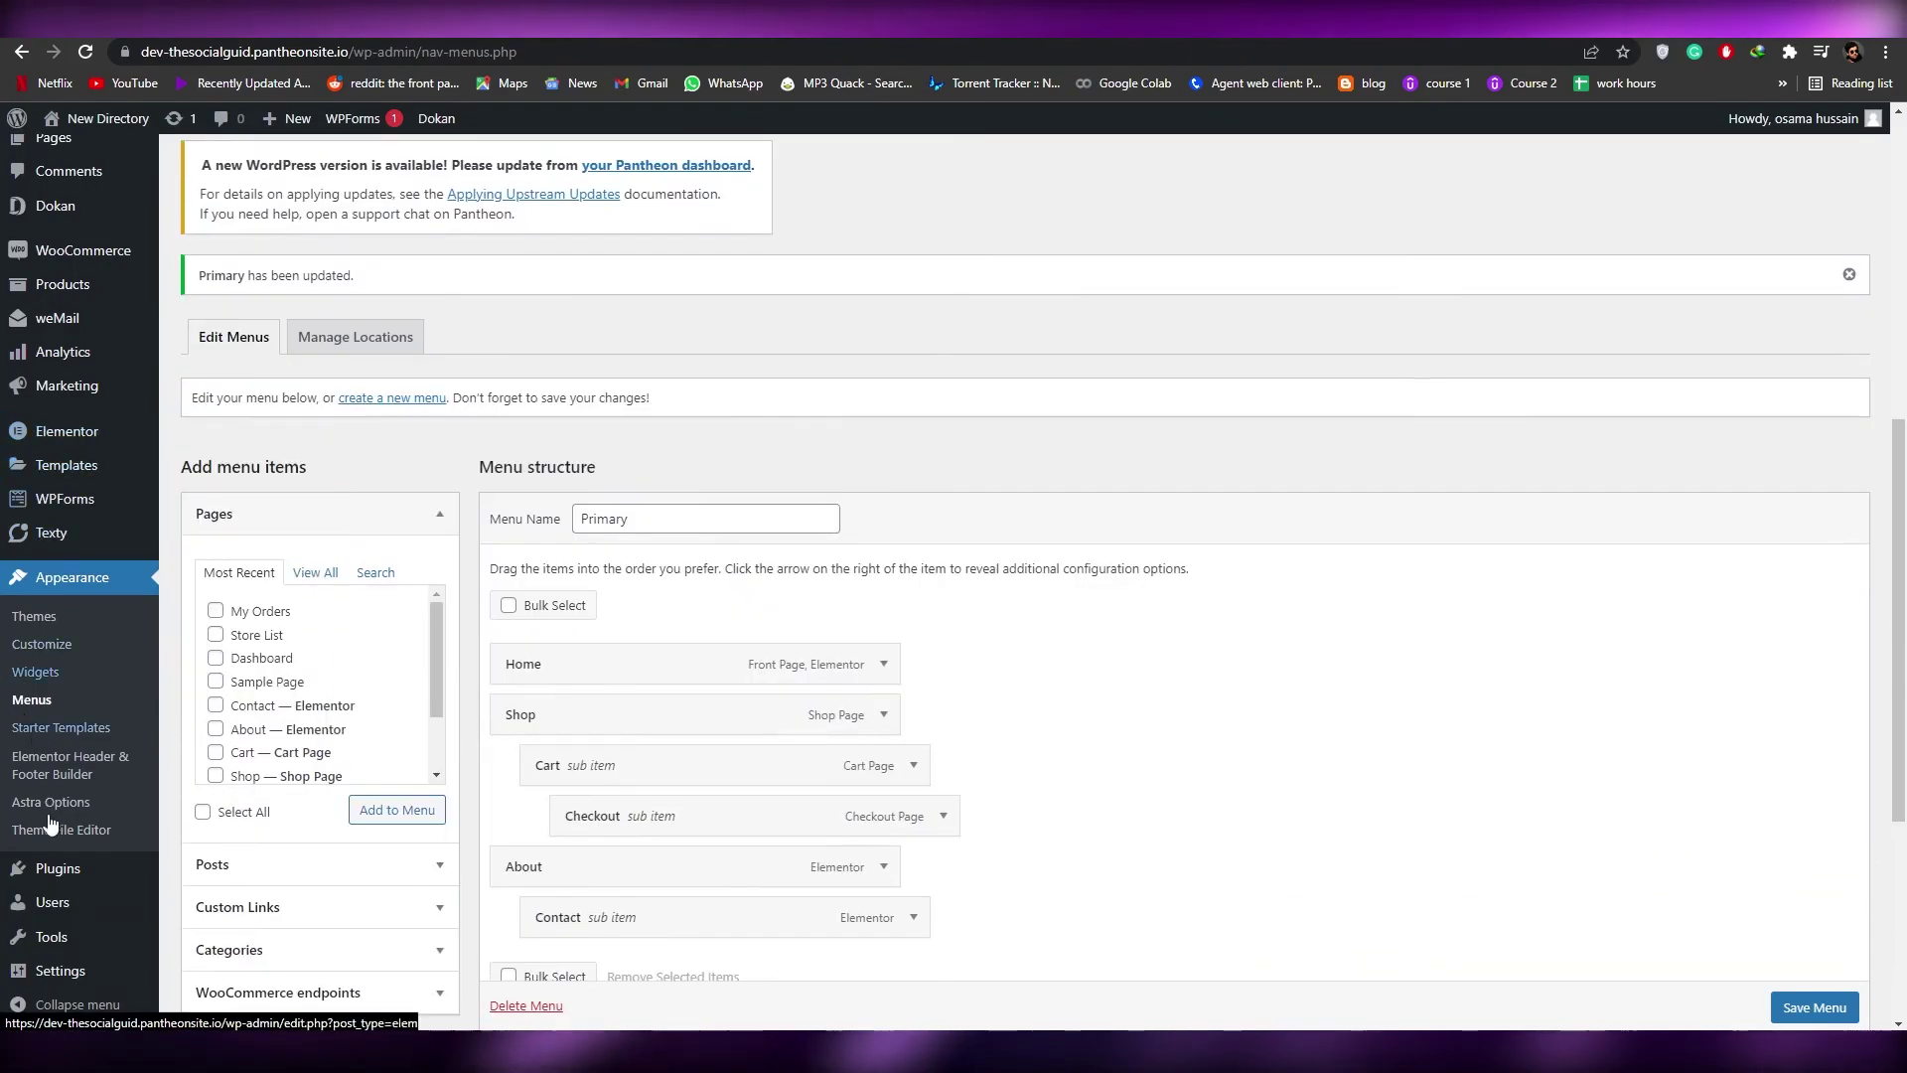
scroll(83, 874, down, 5)
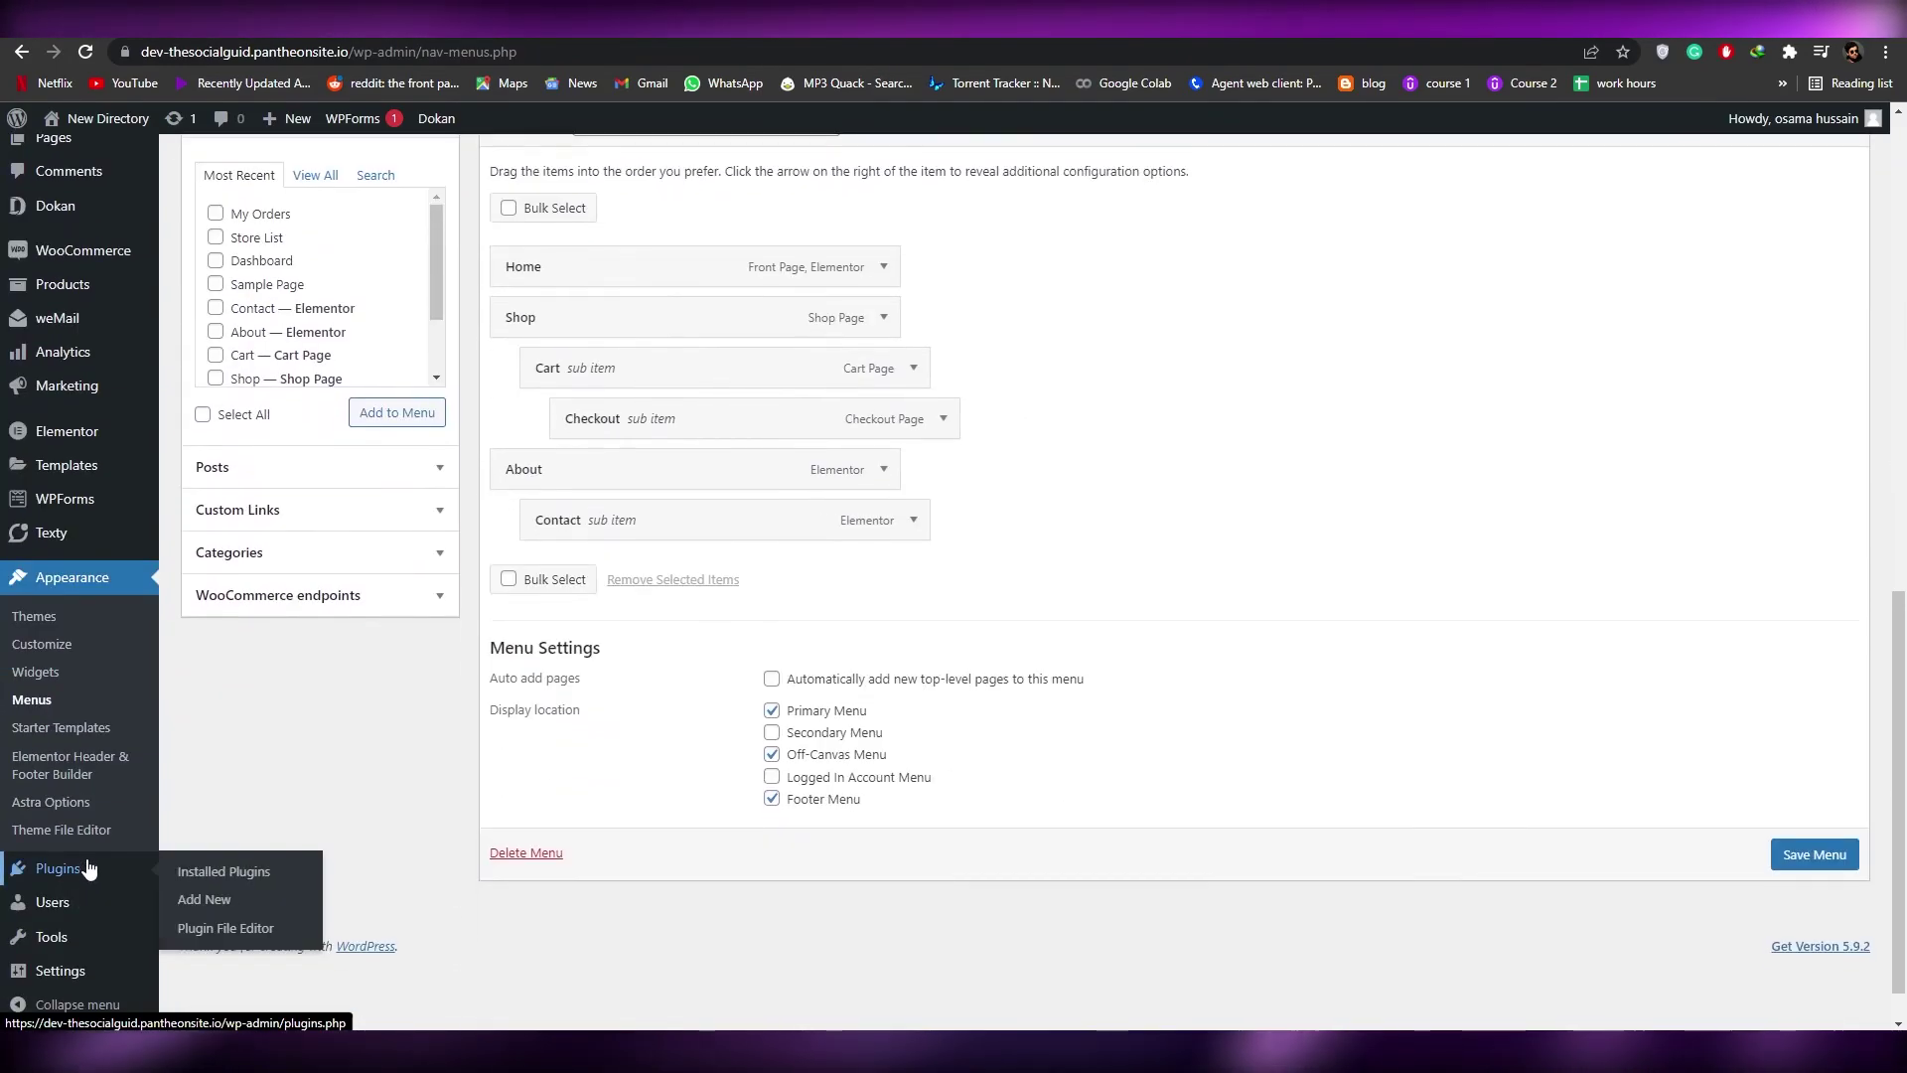
mouse_move(73, 978)
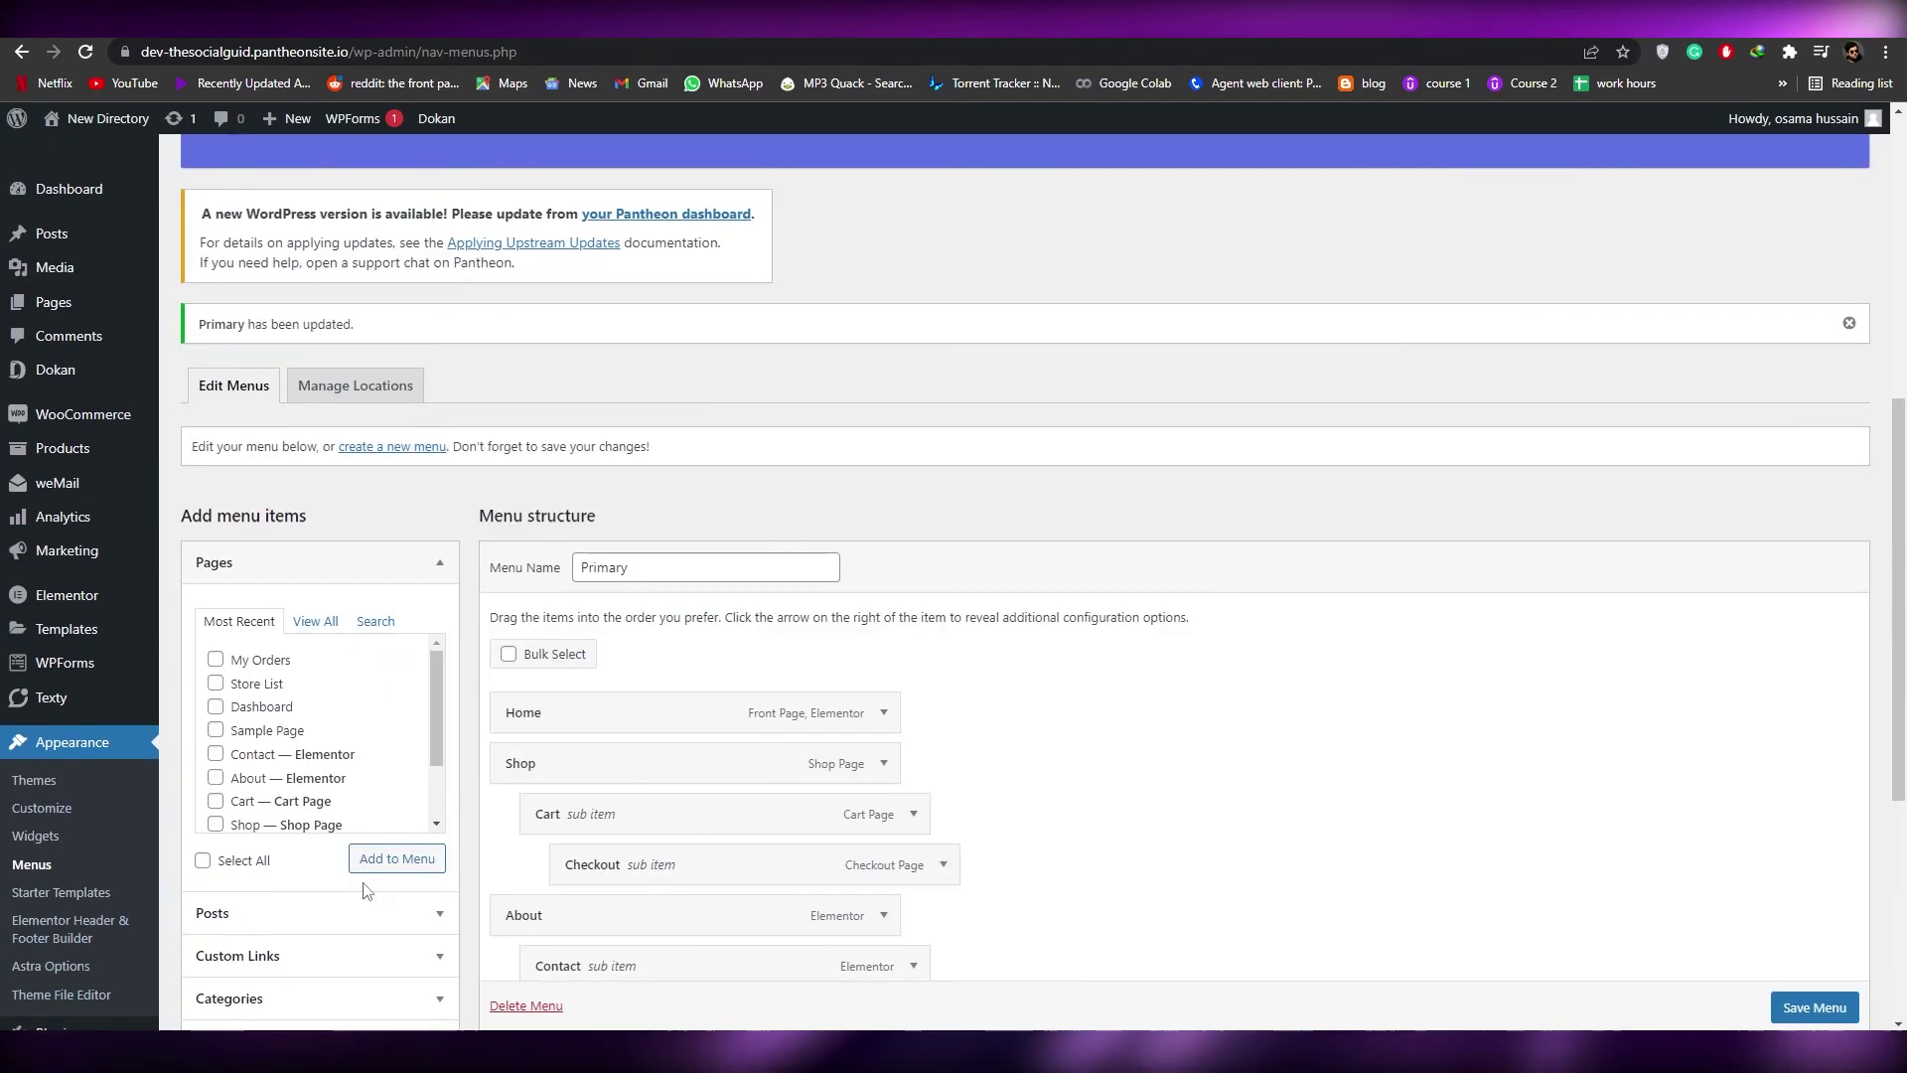
scroll(359, 812, up, 2)
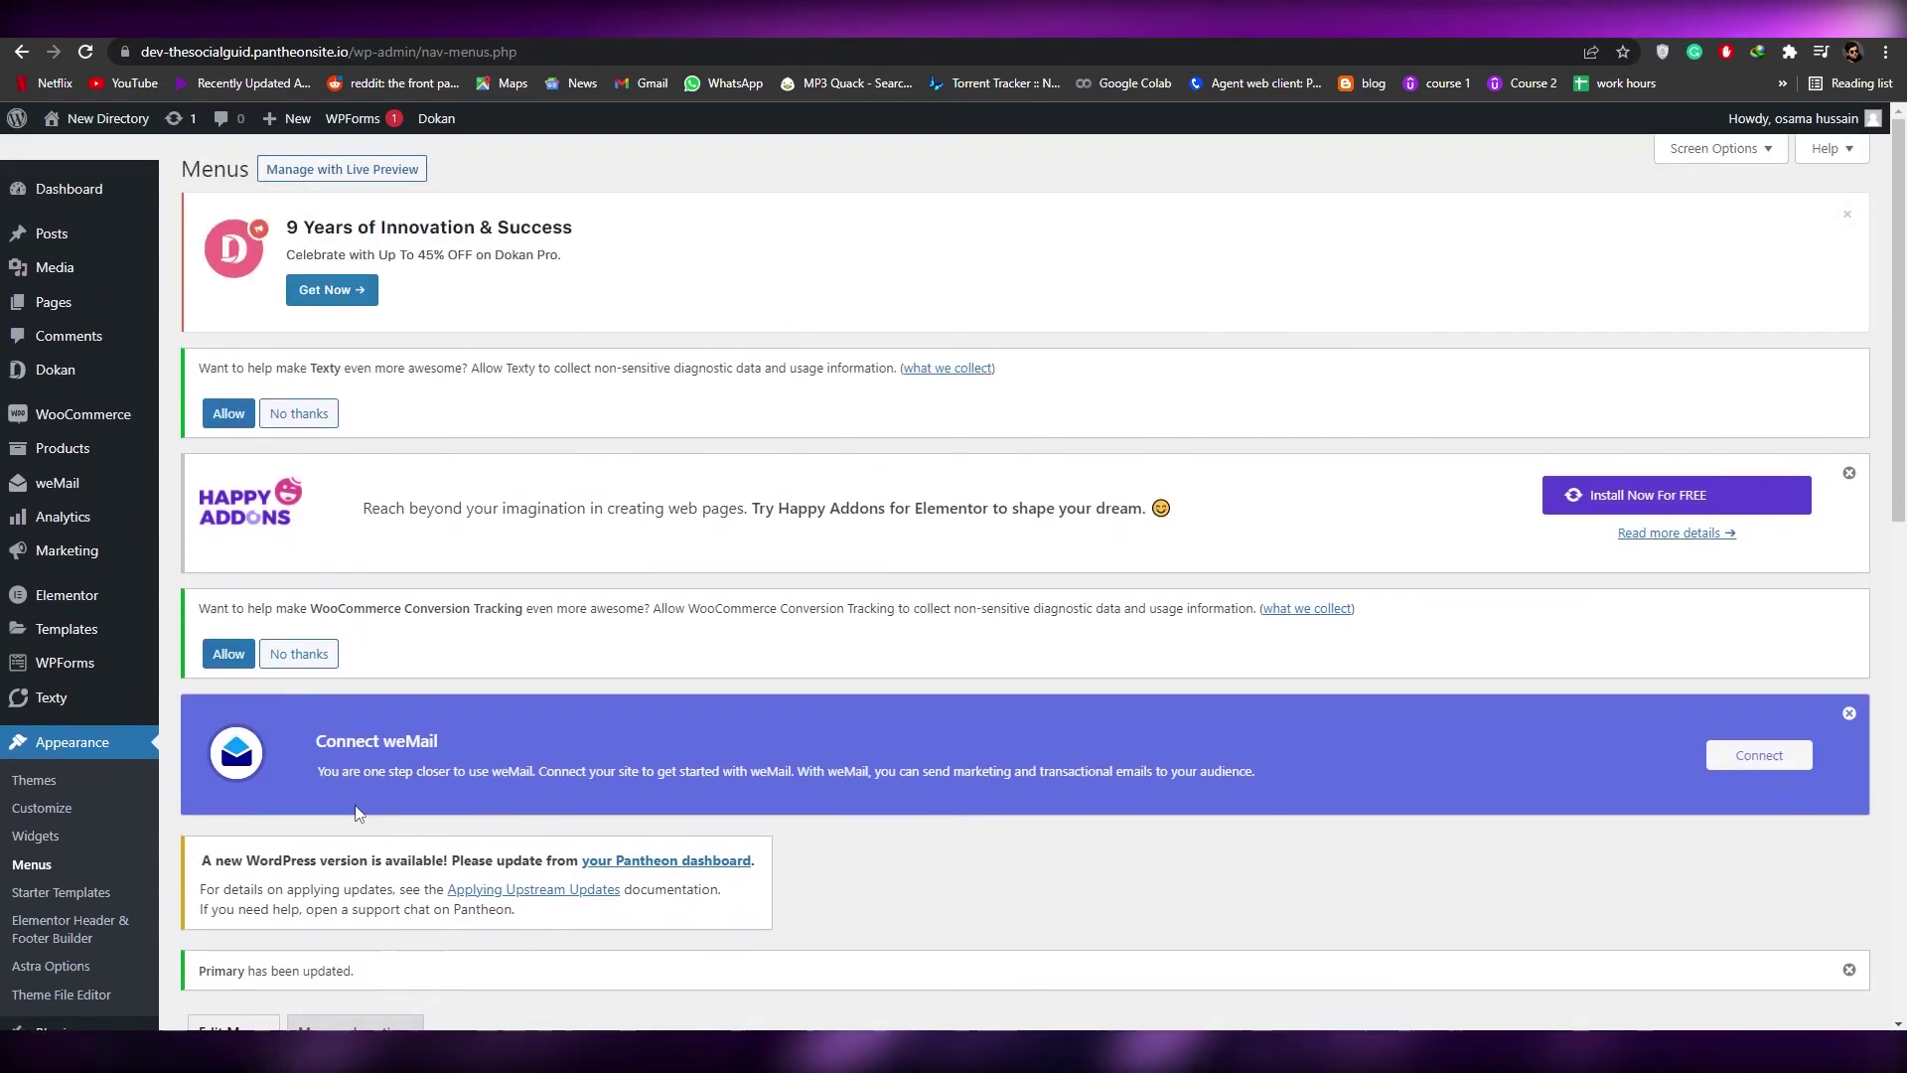